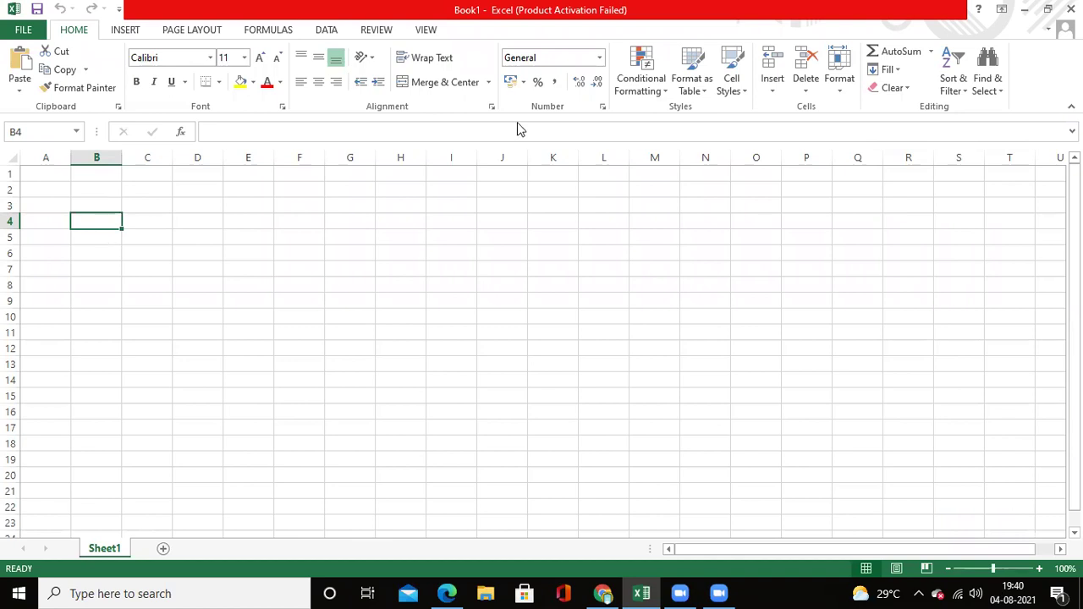
Add a second worksheet to the workbook.
left_click(82, 209)
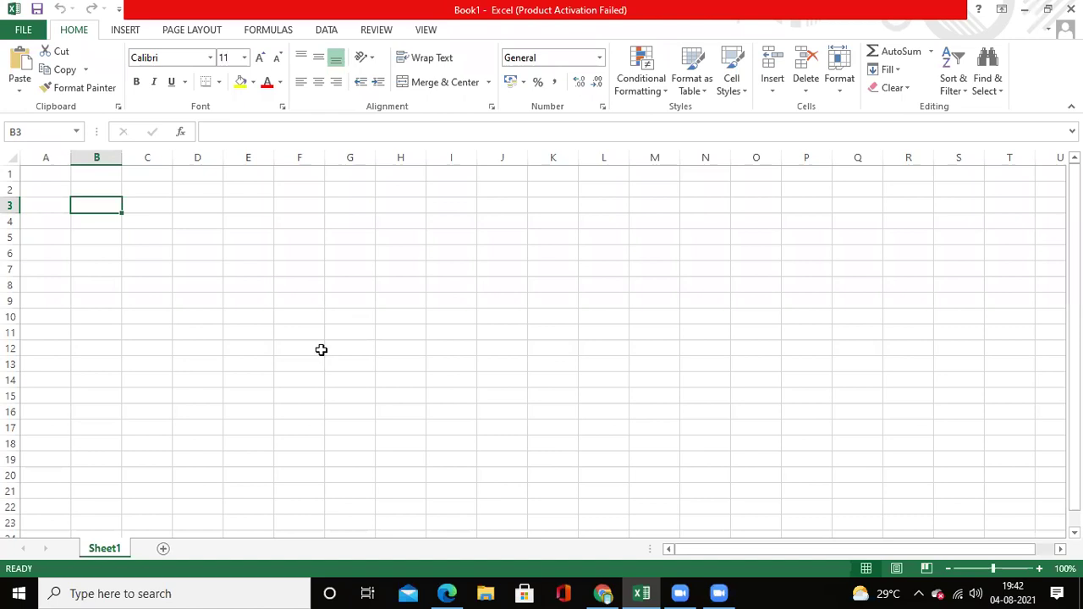
left_click(150, 553)
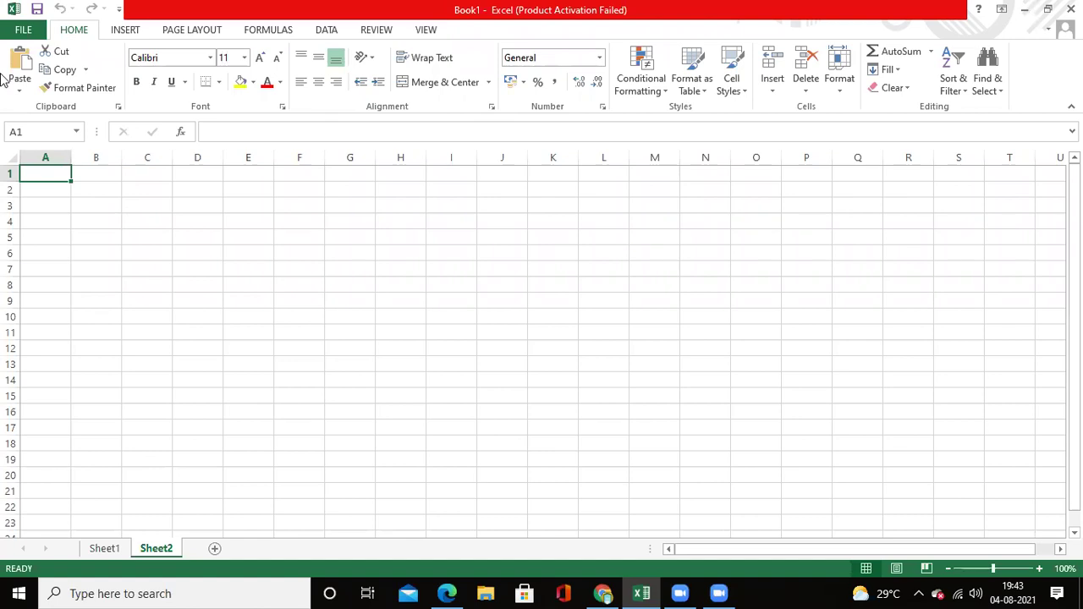
left_click(331, 32)
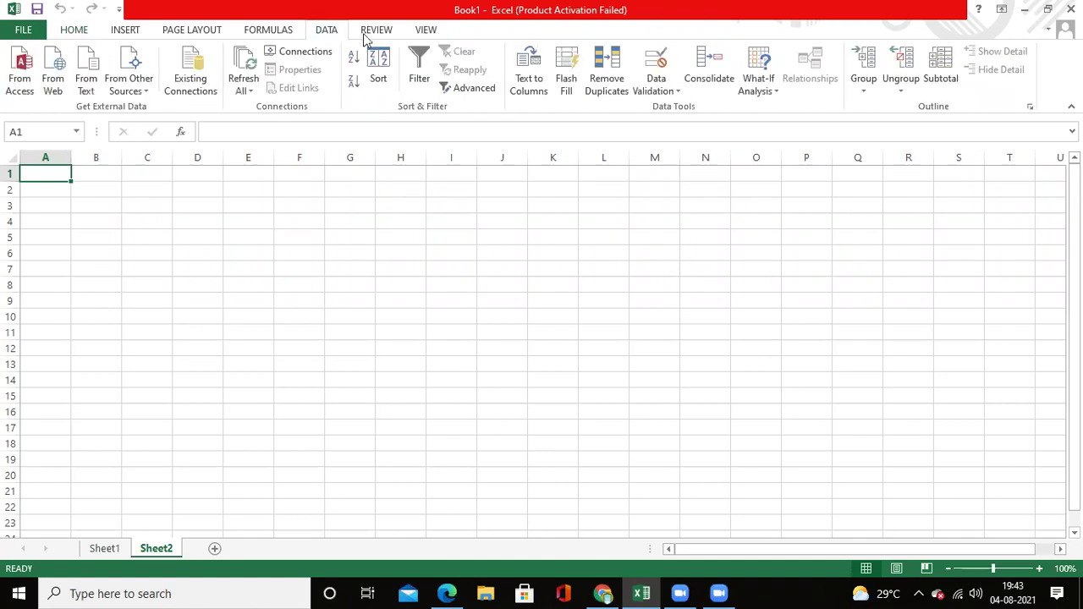
left_click(254, 35)
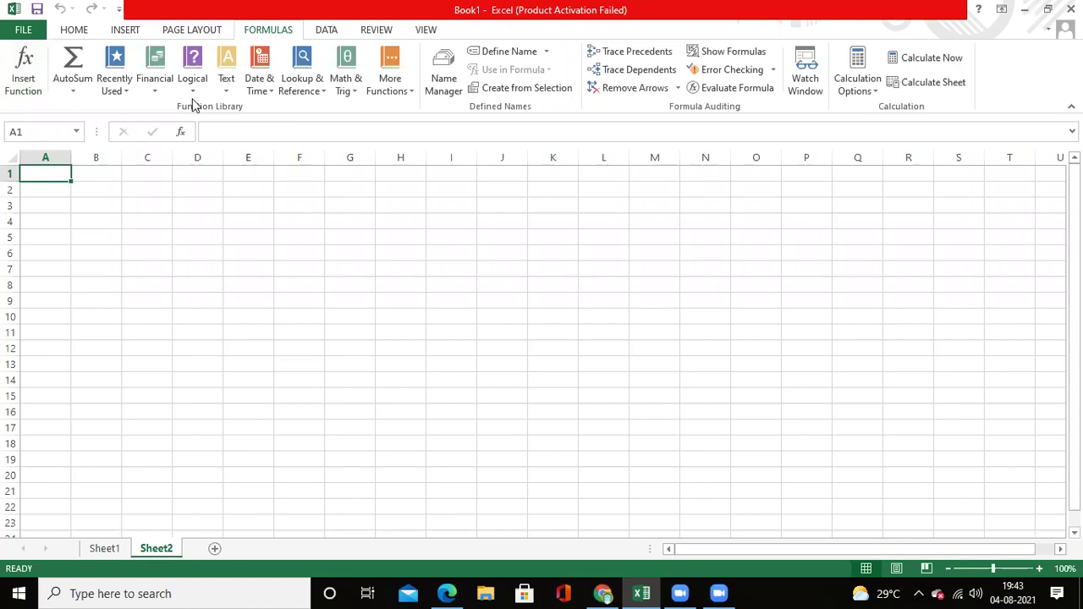
Enable the Developer tab in the ribbon customization options and display its commands.
left_click(23, 30)
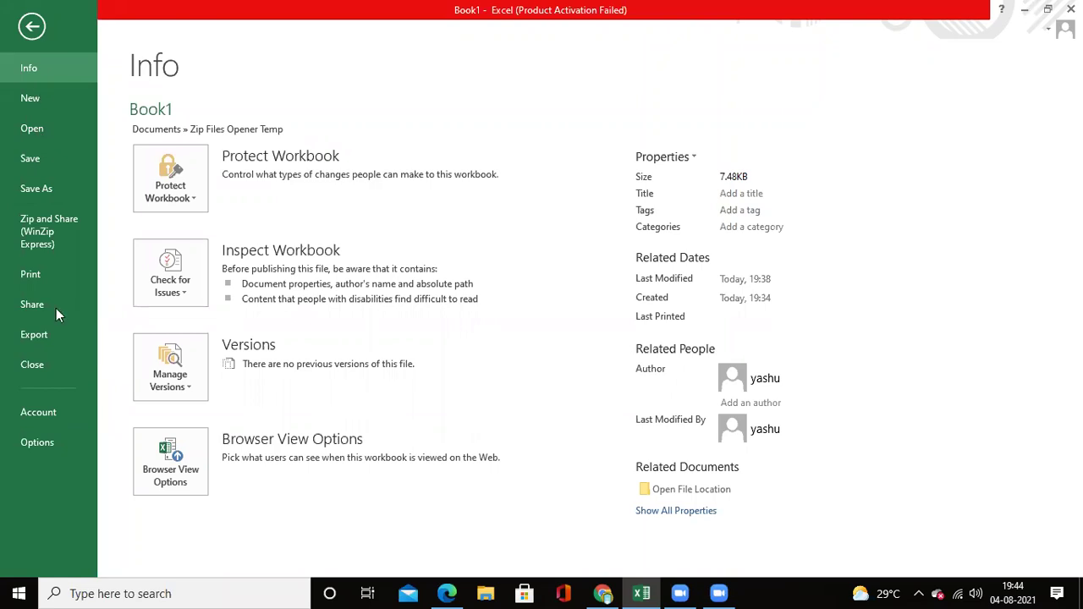
left_click(28, 446)
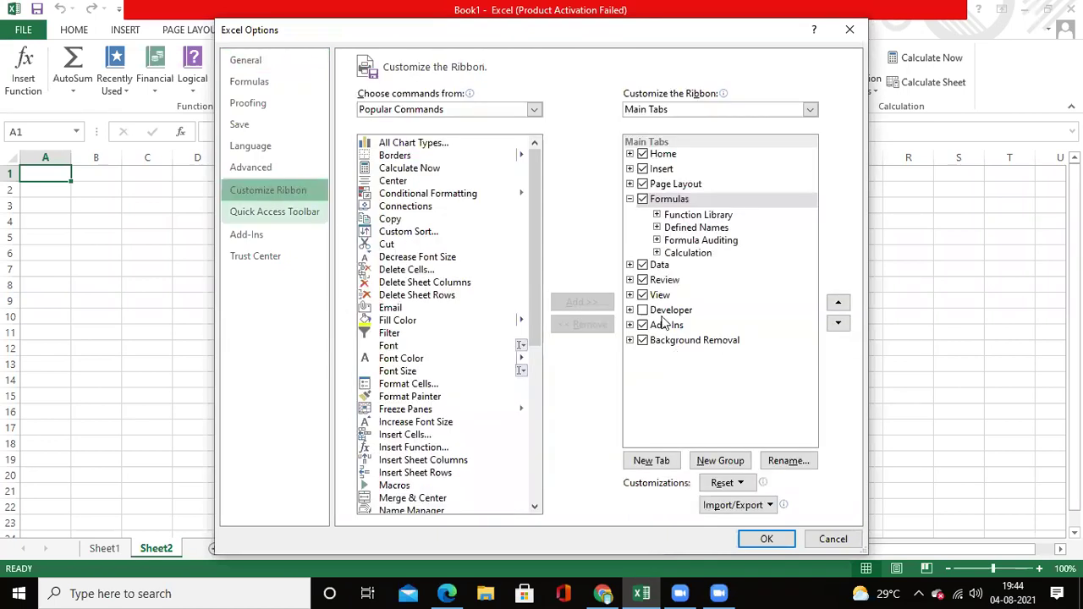
left_click(642, 310)
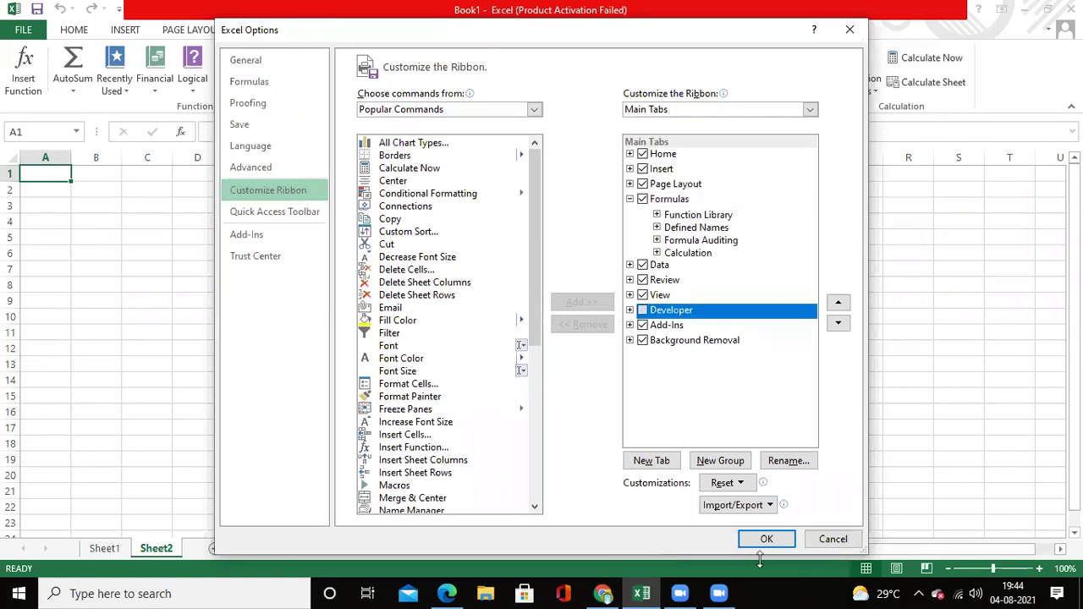
left_click(767, 540)
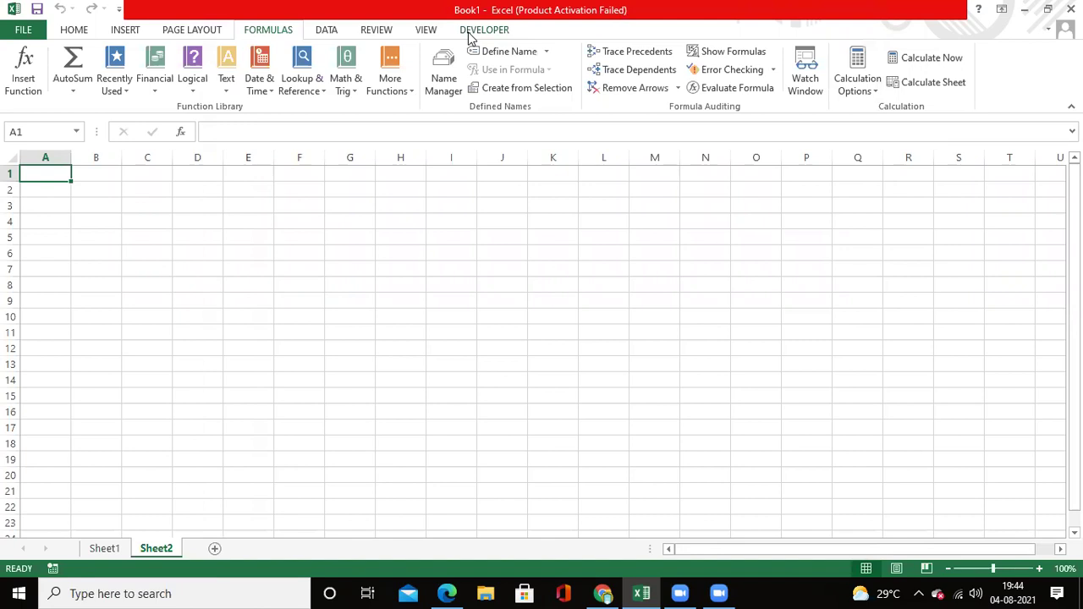
left_click(470, 34)
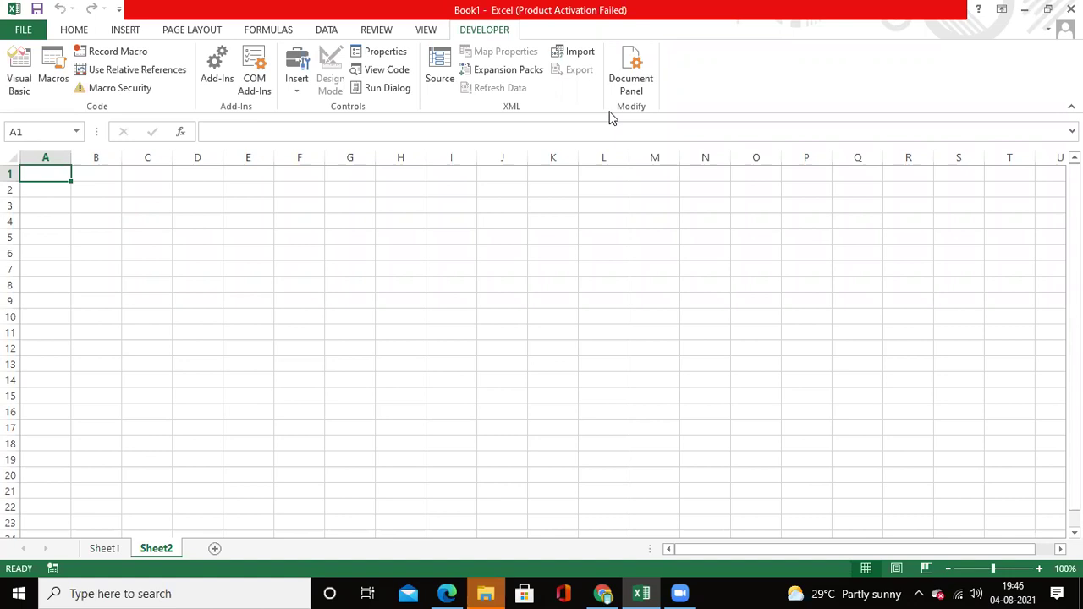
key("Down")
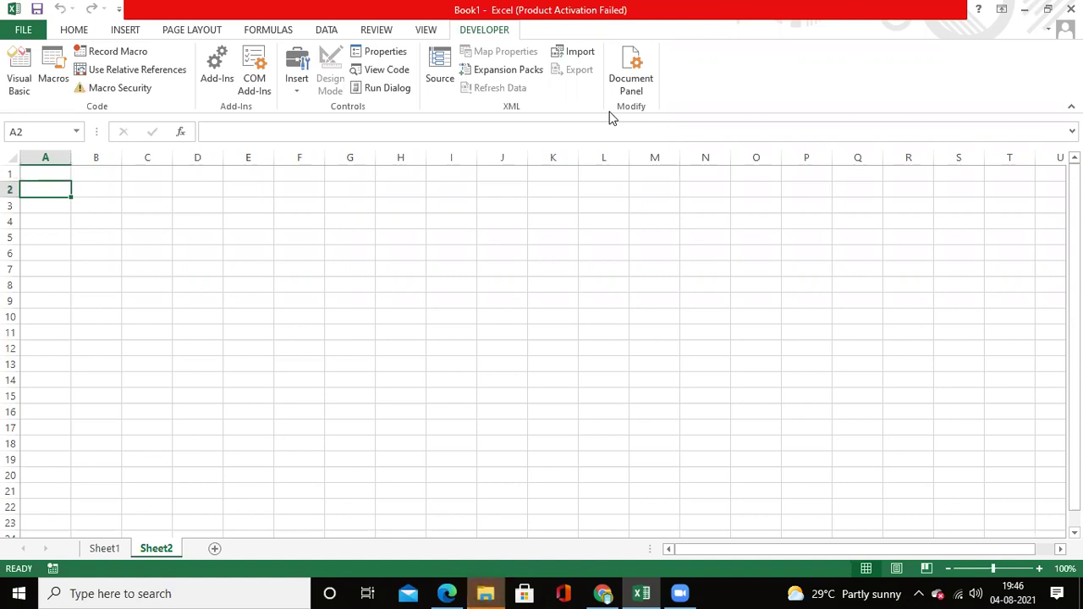
key("Right")
key("Right")
key("Right")
key("Right")
key("Right")
key("Right")
key("Right")
key("Right")
key("Right")
key("Right")
key("Right")
key("Right")
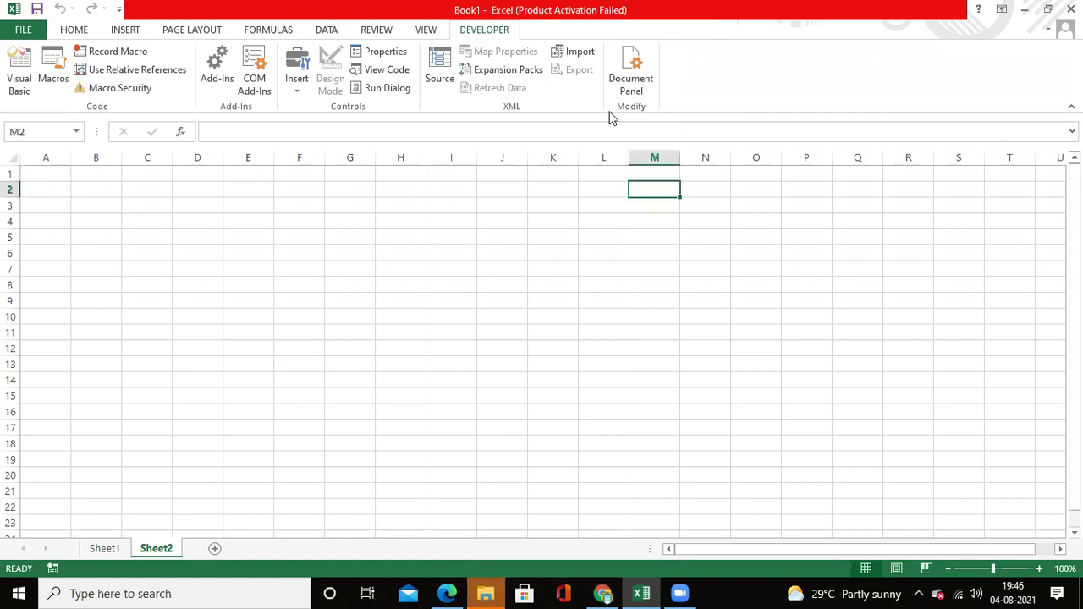
key("Left")
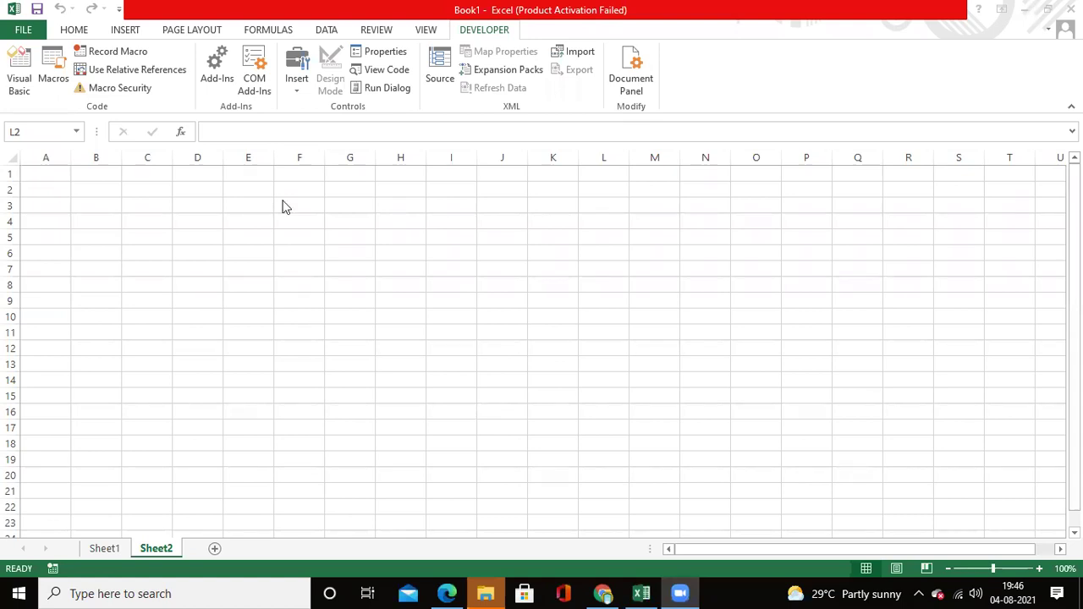
Enter the label "Gender" in cell G2 of Sheet2.
left_click(390, 206)
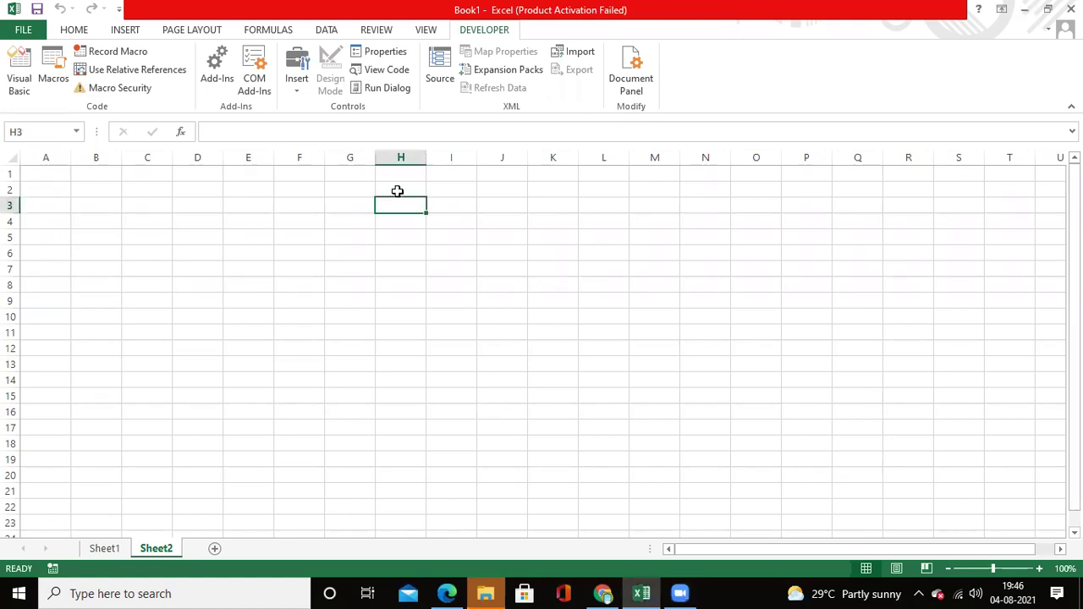
key("Up")
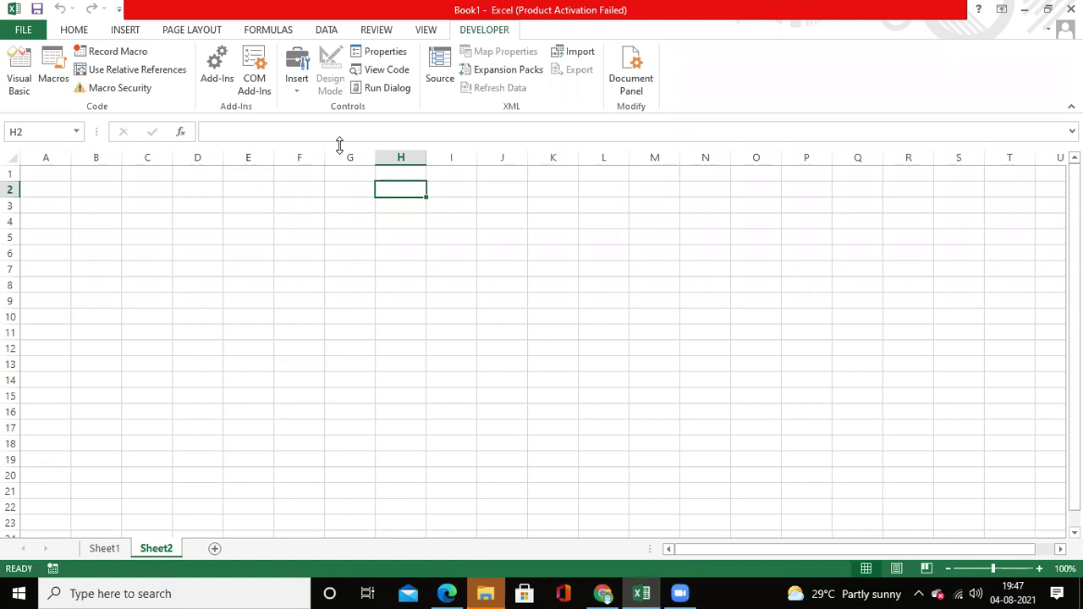
key("Left")
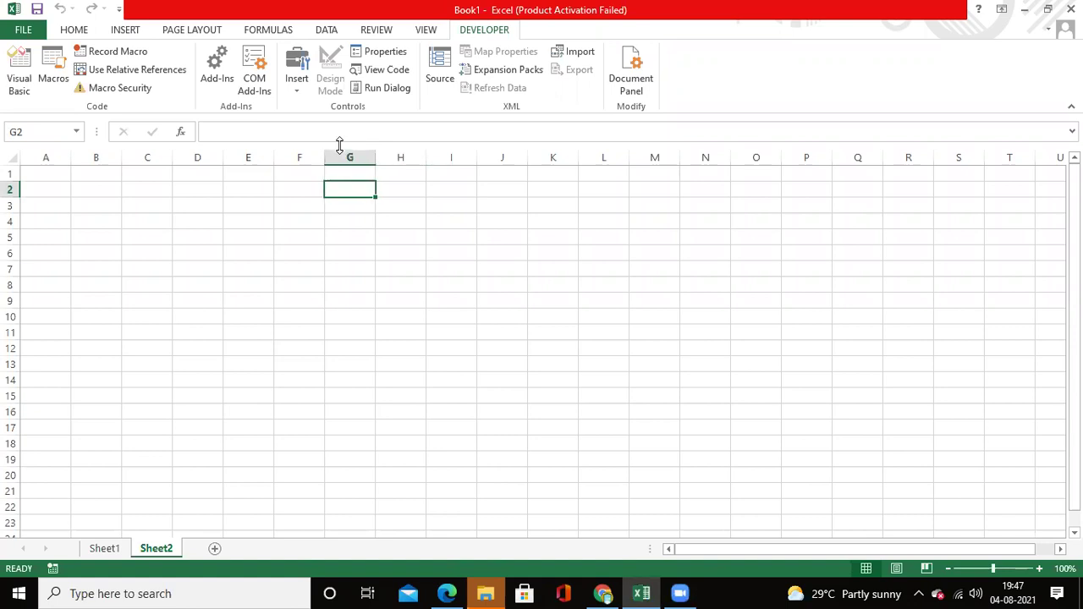
type("Gen")
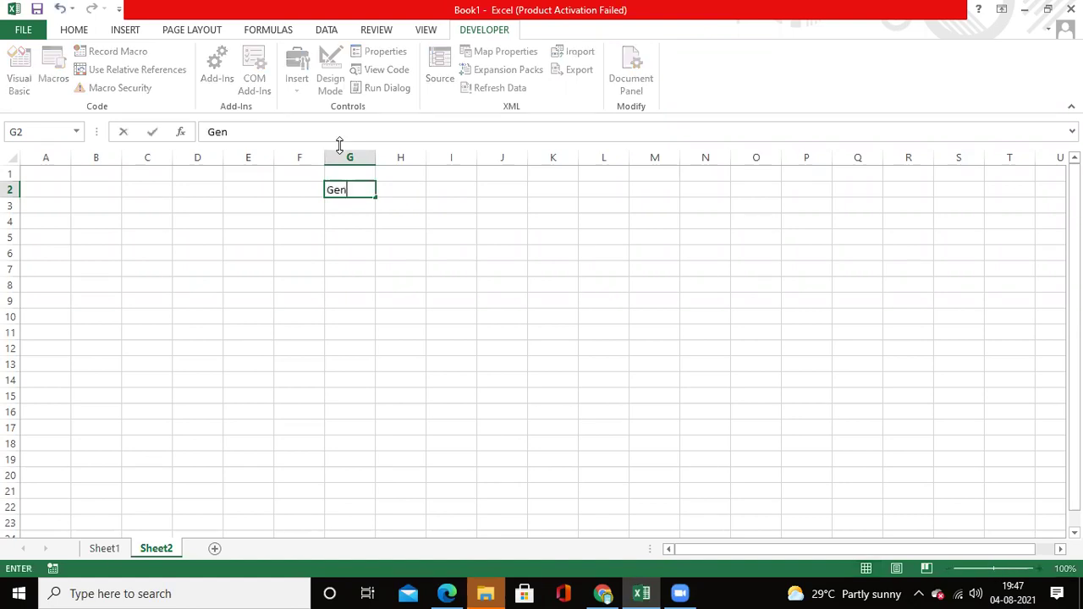
type("der")
key("Tab")
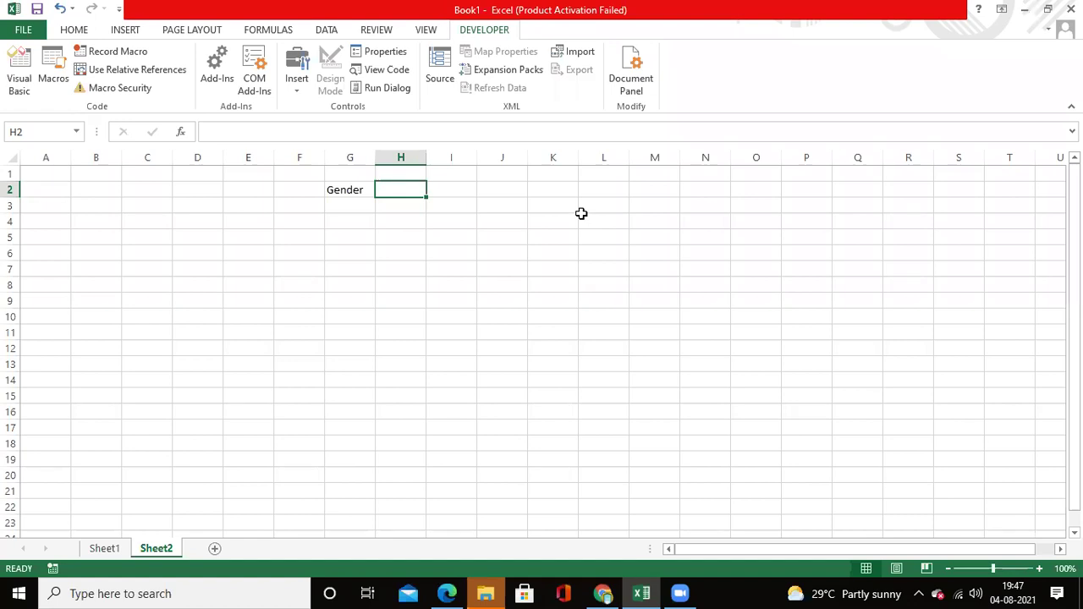
Apply data validation to cell H2 that allows a list with the source Male,Female,Other.
left_click(605, 191)
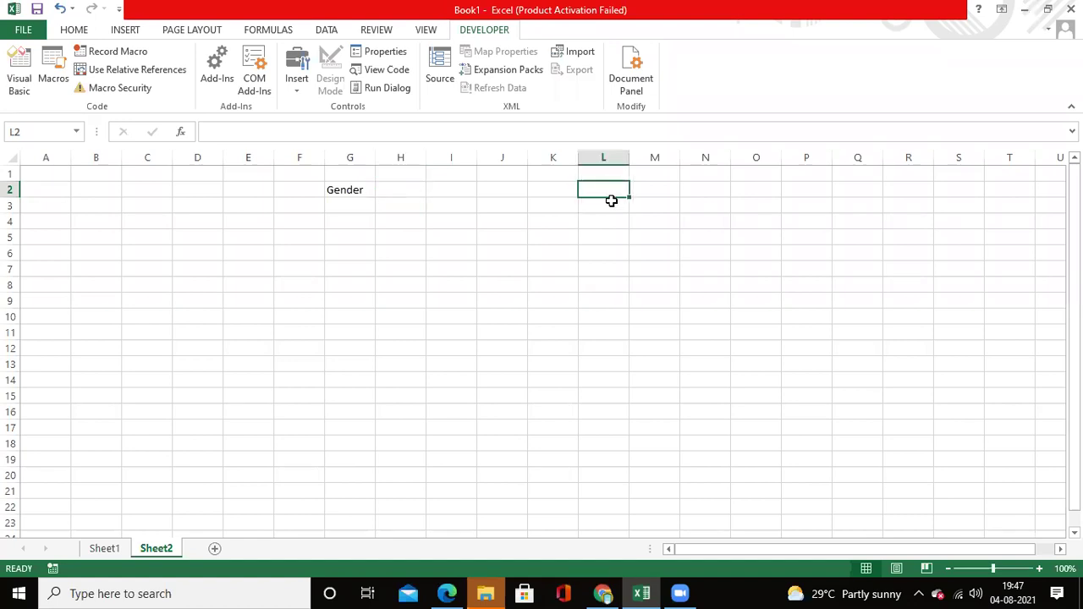
left_click(390, 188)
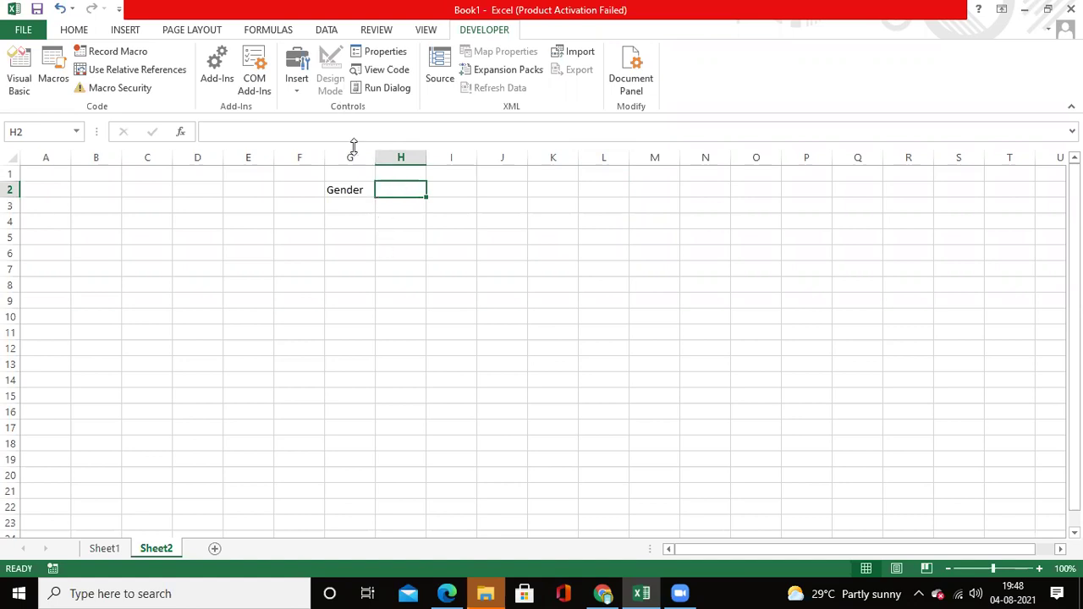
left_click(326, 29)
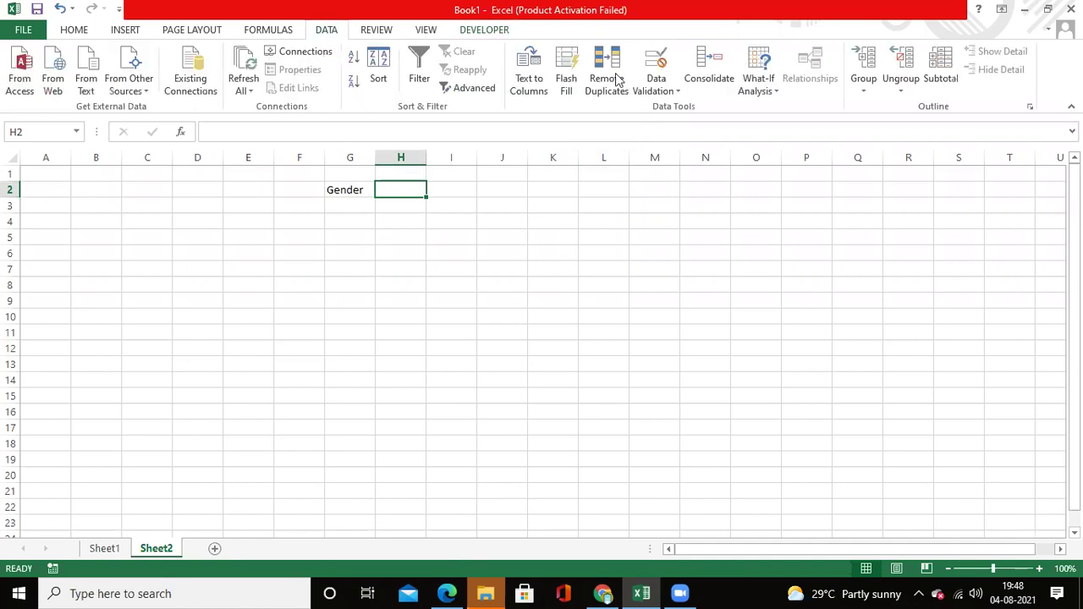
left_click(677, 93)
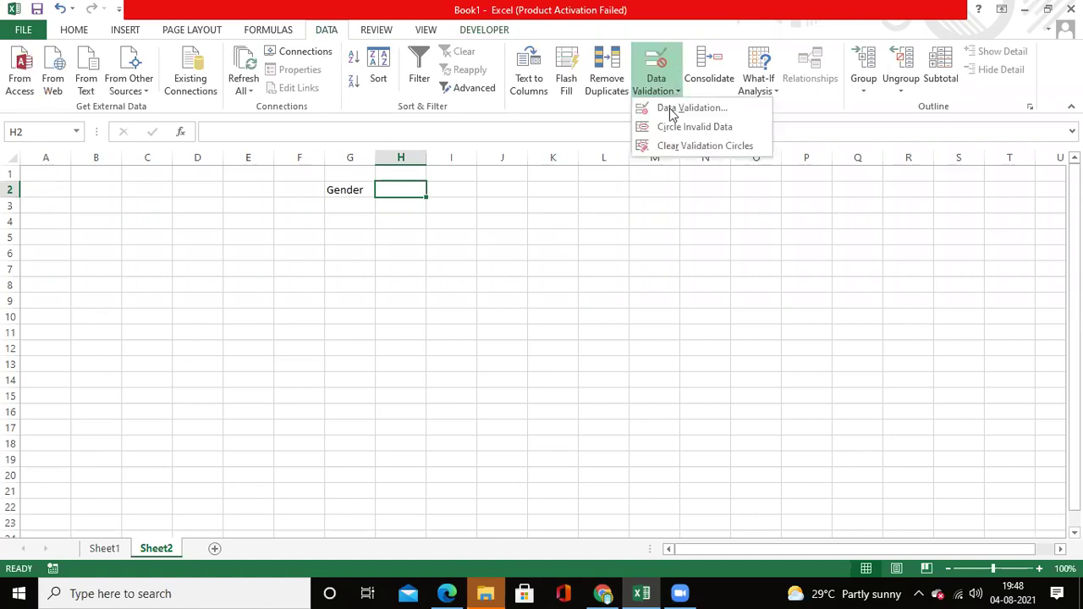
left_click(662, 111)
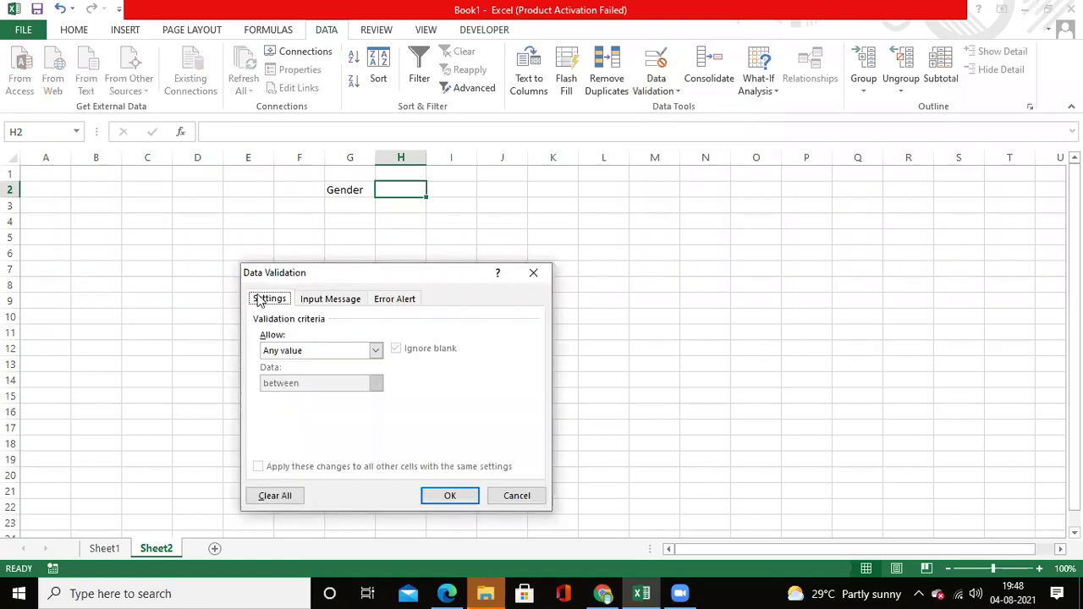
left_click(279, 354)
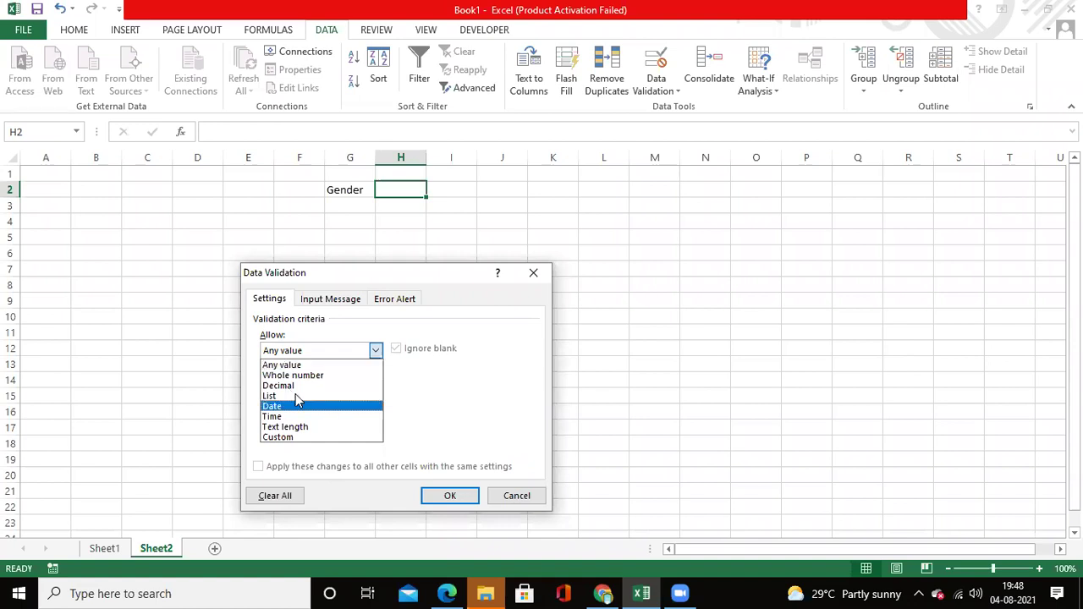
left_click(295, 396)
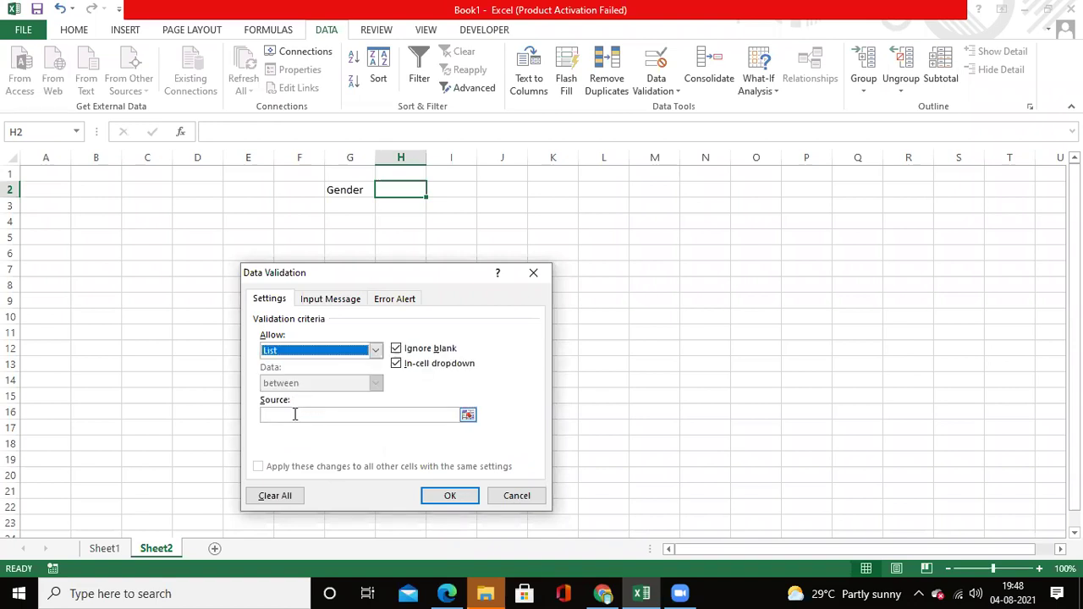
left_click(295, 413)
type("M")
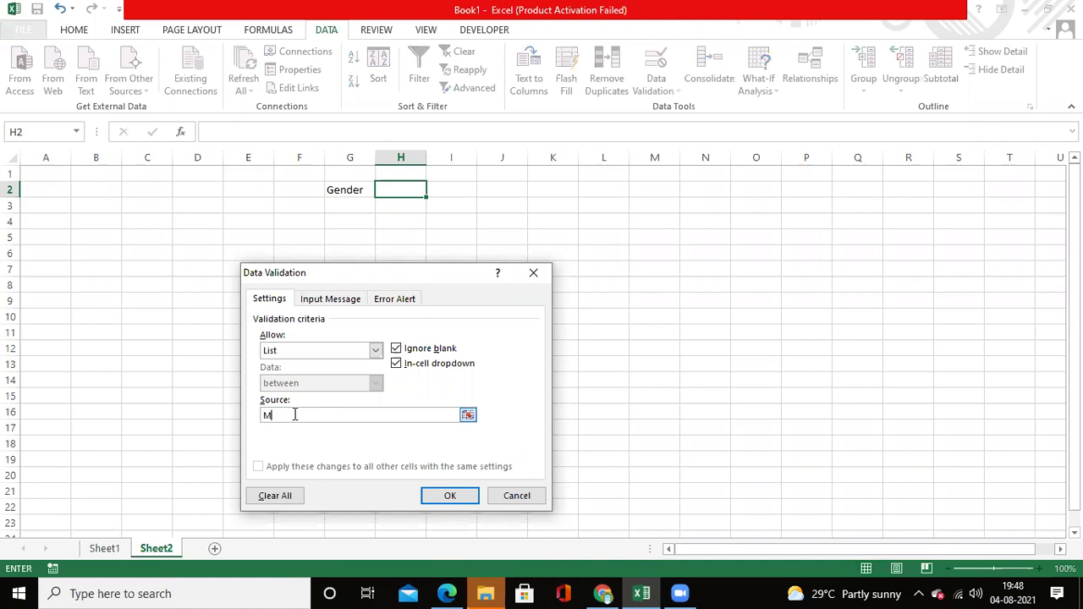
type("ale,Female,Other")
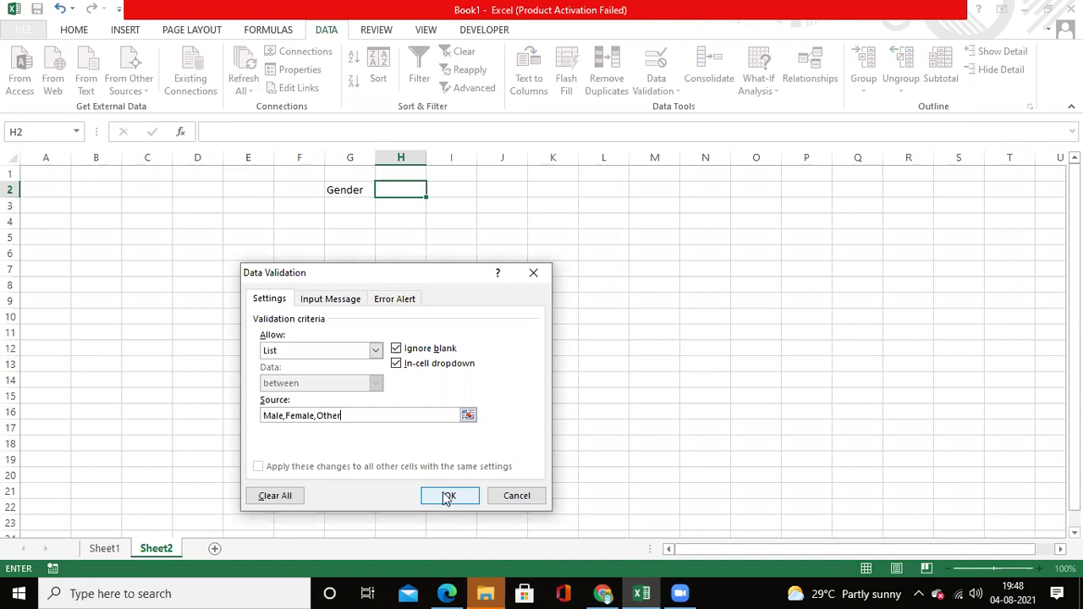
key("Return")
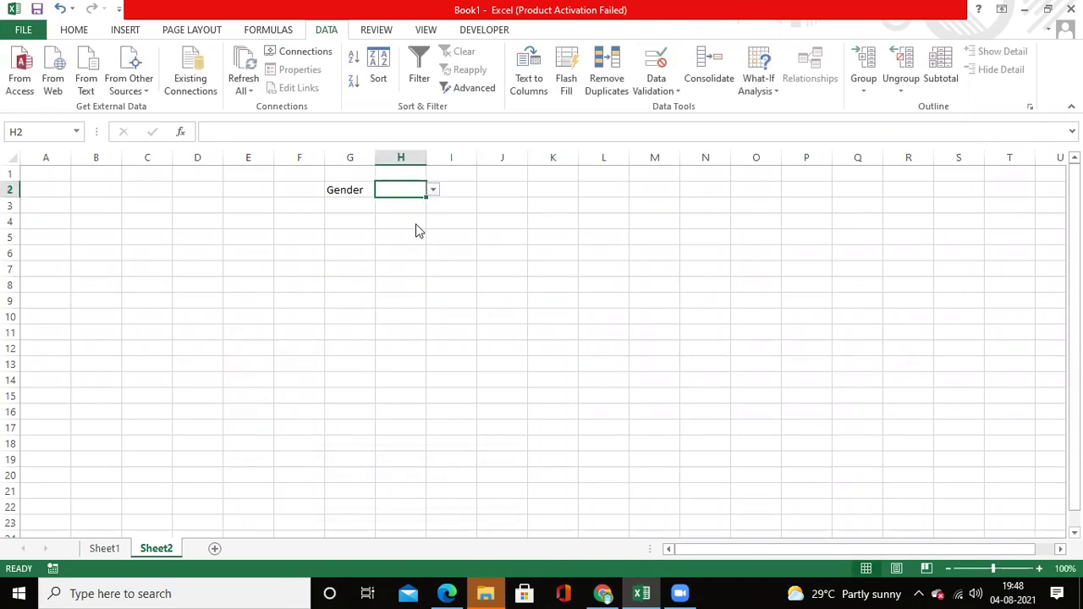
Choose Female from the drop-down list in cell H2.
key("alt+Down")
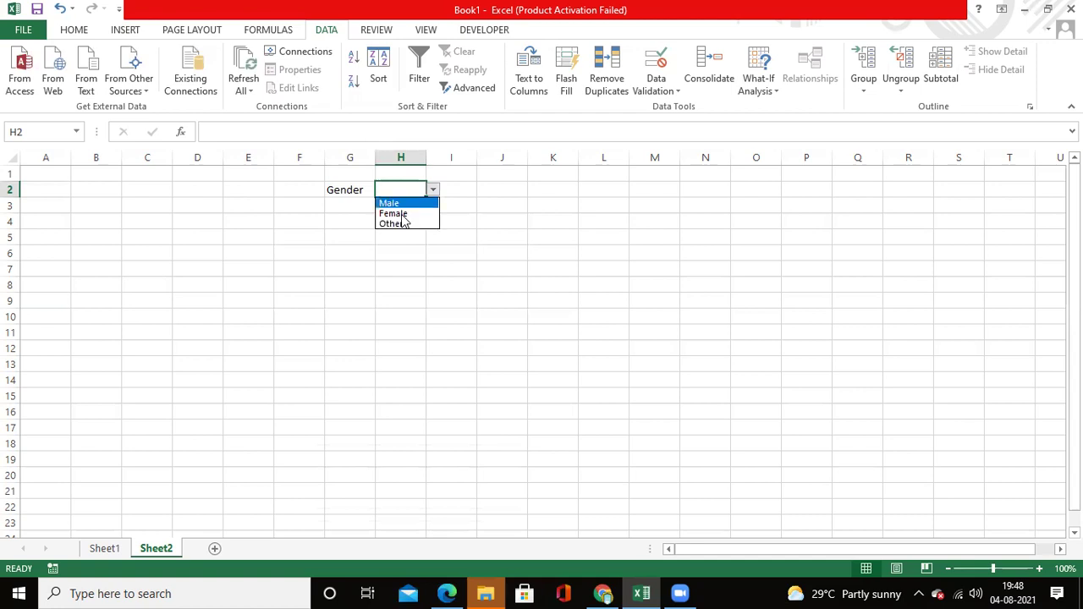
left_click(401, 213)
left_click(388, 223)
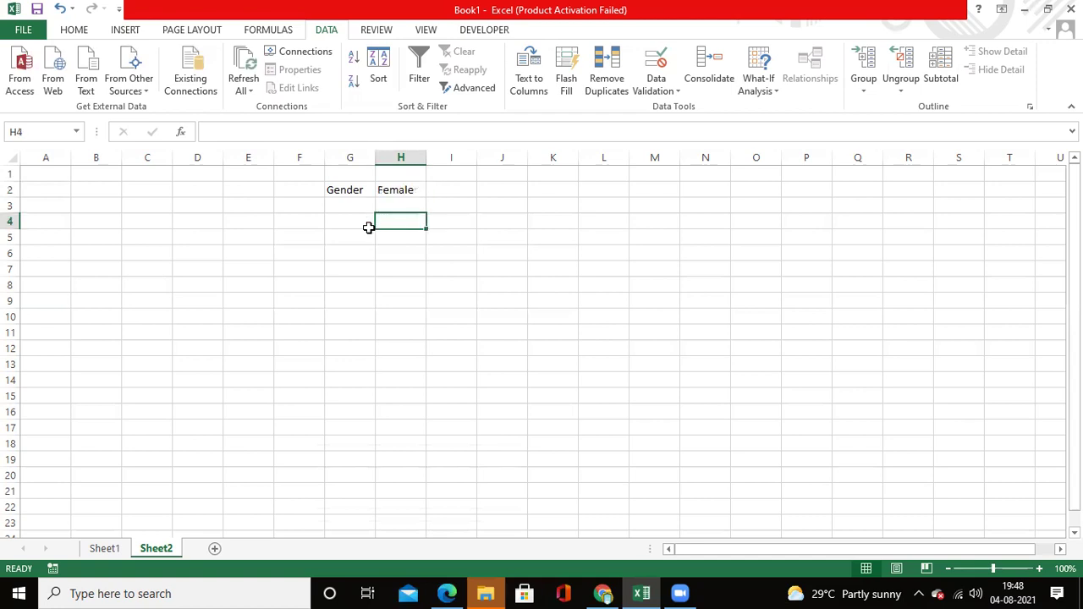
Set cell H2 to Male using its drop-down list.
left_click(433, 191)
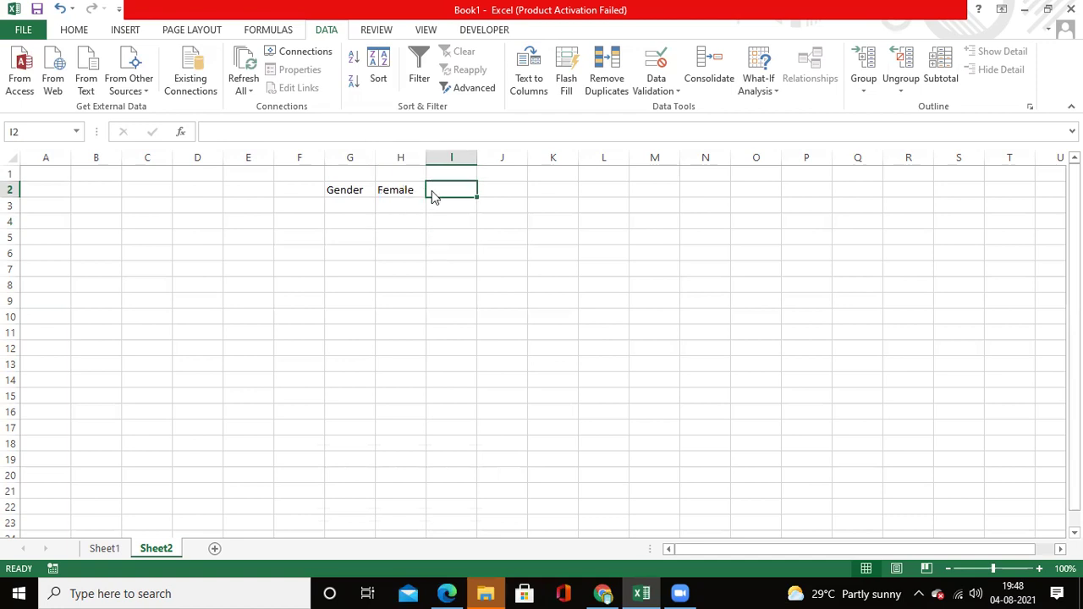
left_click(401, 189)
left_click(432, 190)
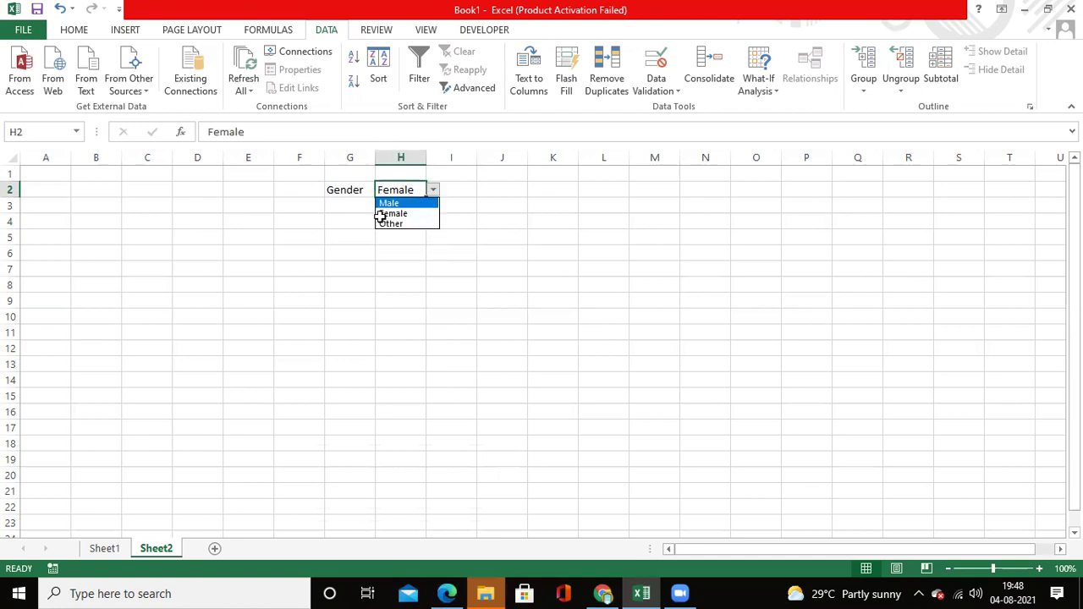
key("Return")
left_click(346, 203)
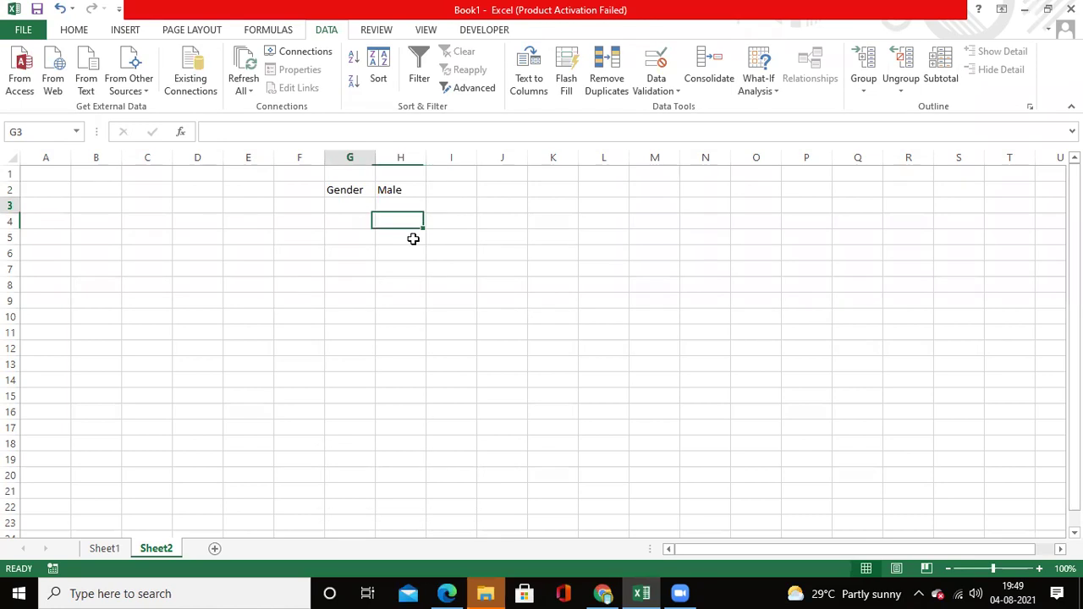
left_click(401, 193)
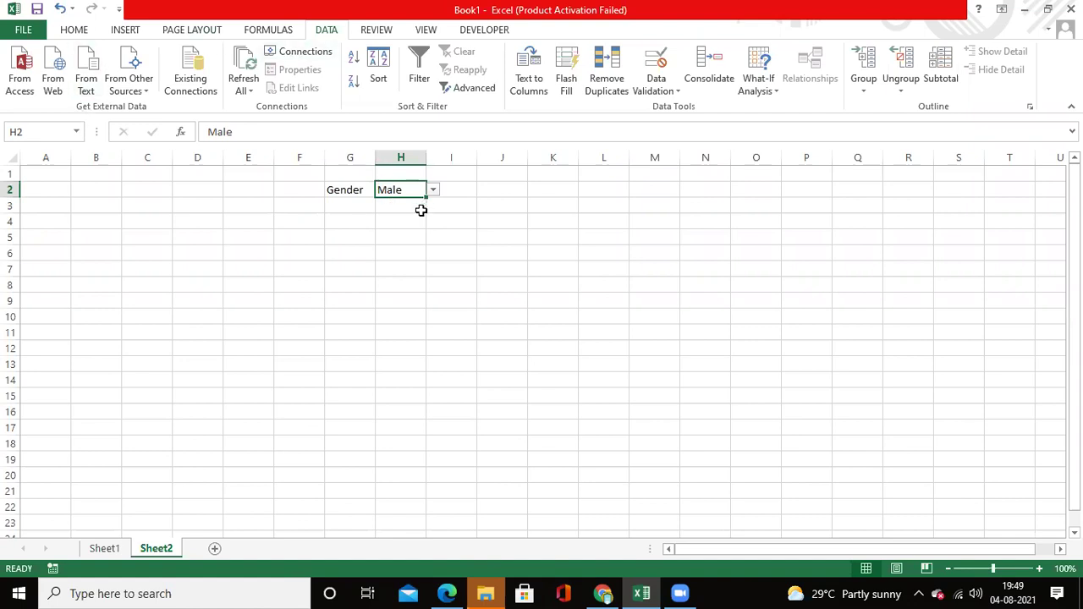
left_click(448, 207)
left_click(401, 188)
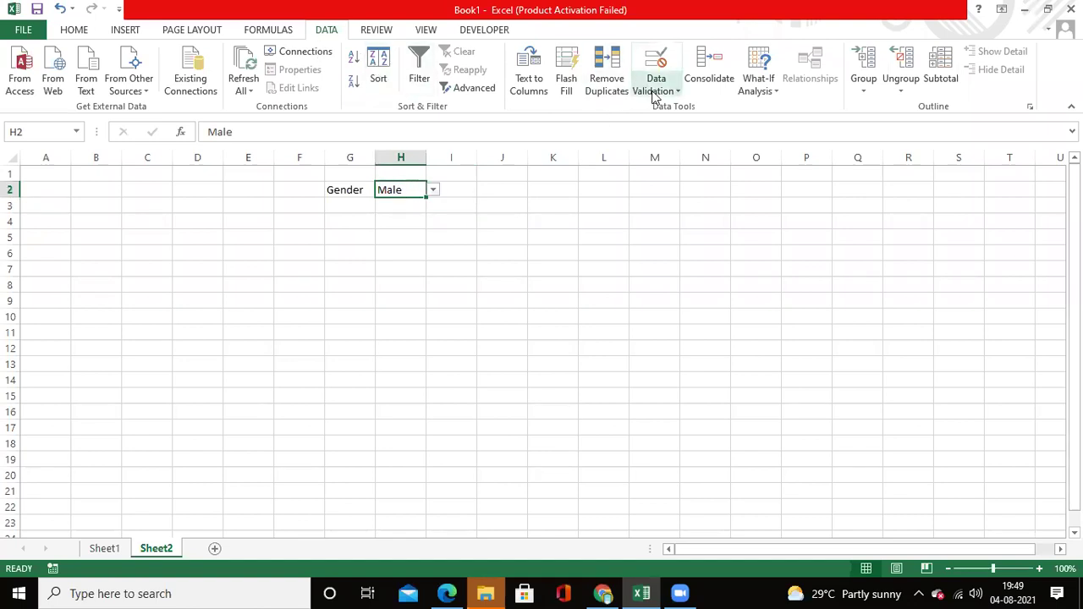
left_click(401, 210)
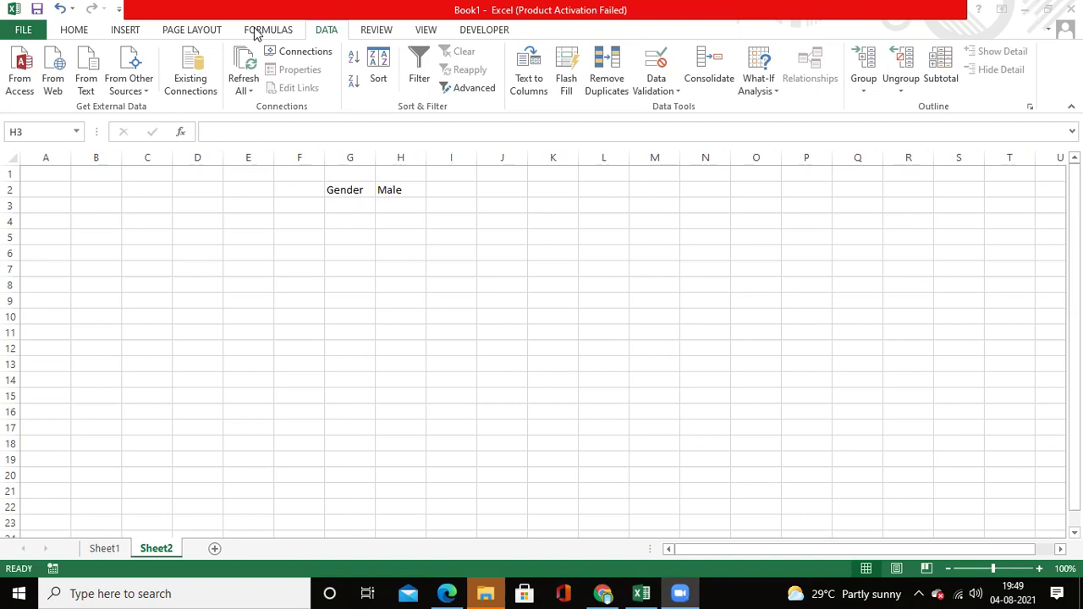
Enter the label "absolute" in cell F6.
left_click(437, 187)
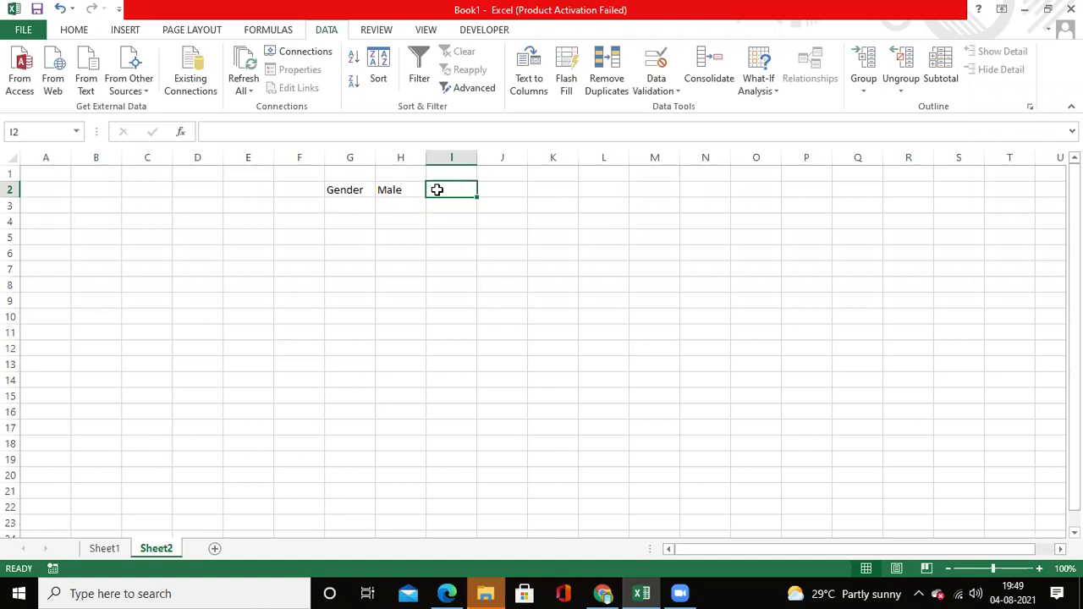
left_click(268, 234)
left_click(293, 220)
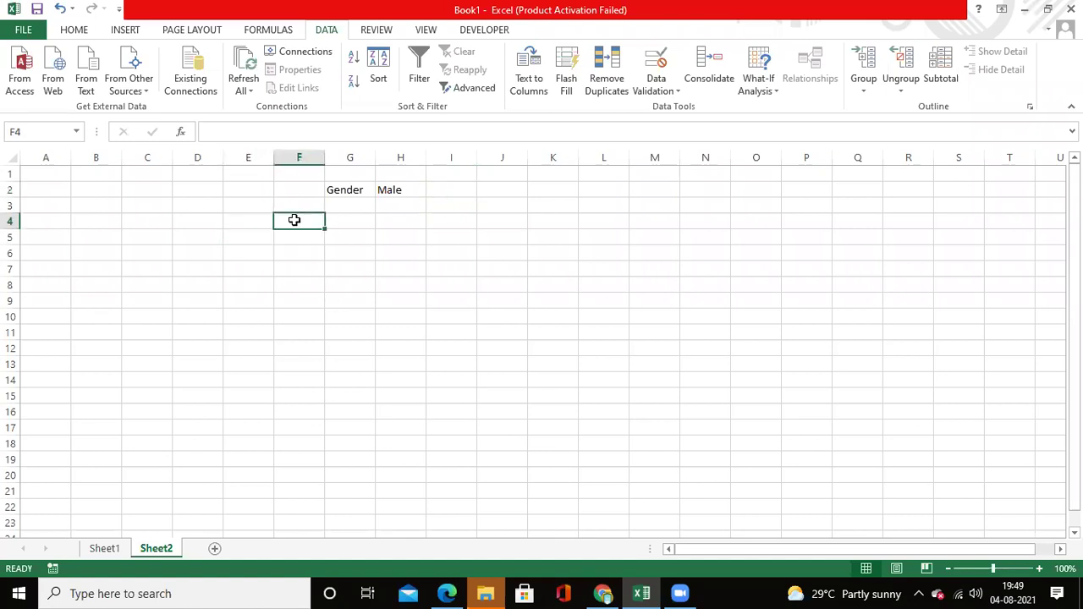
key("Down")
key("Down")
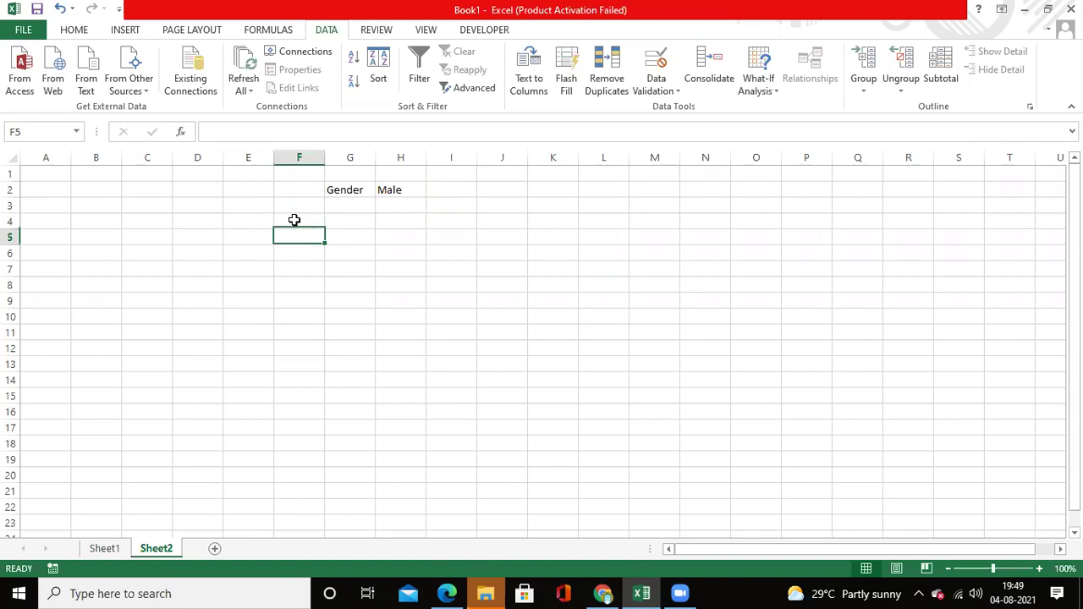
type("ab")
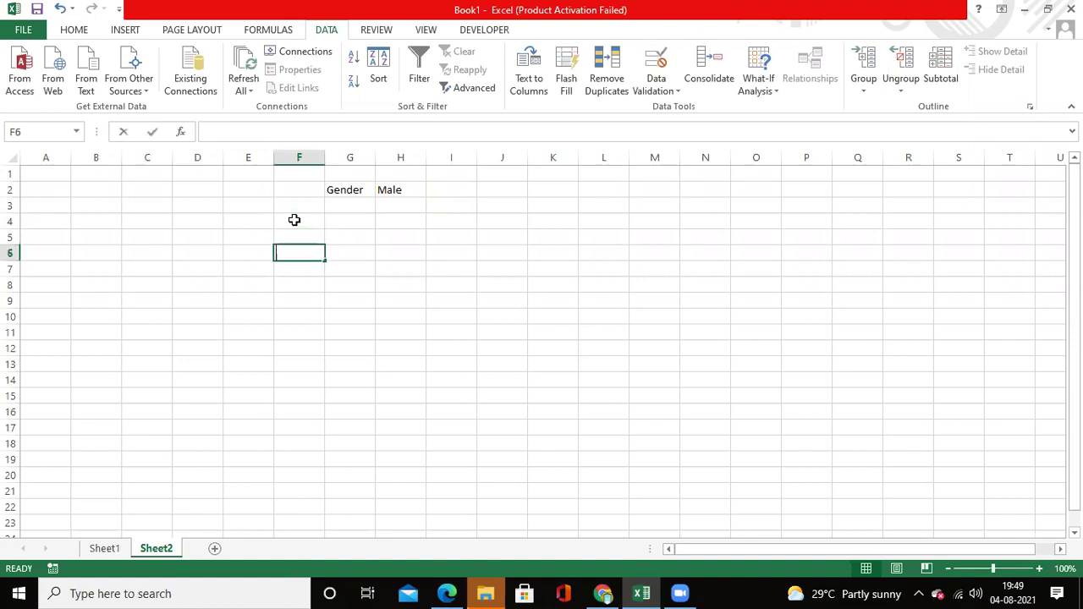
type("solute")
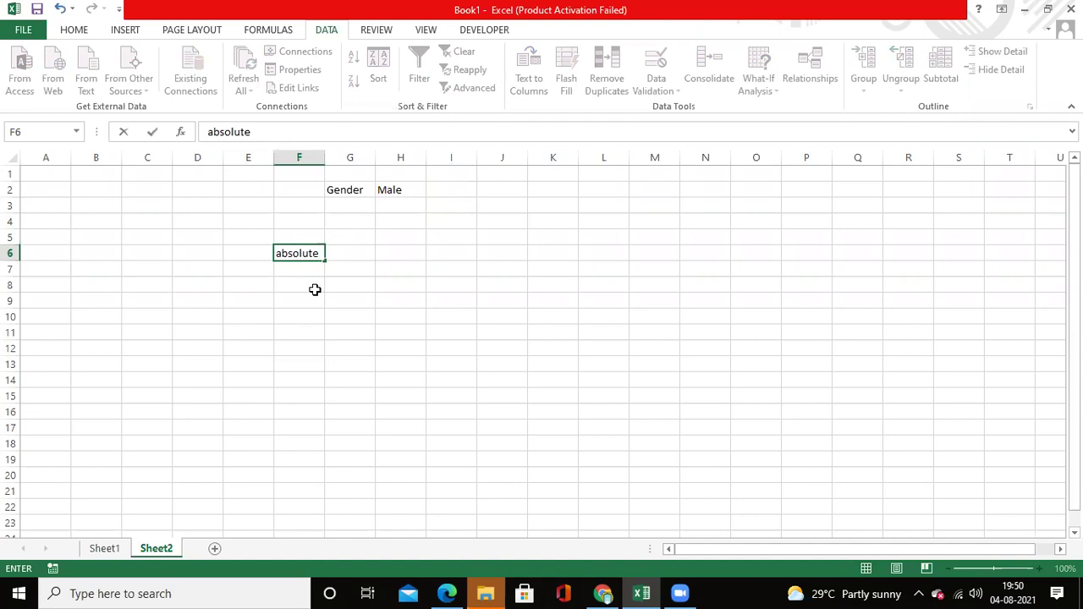
Enter the value -1 in cell G6 beside the "absolute" label.
left_click(359, 253)
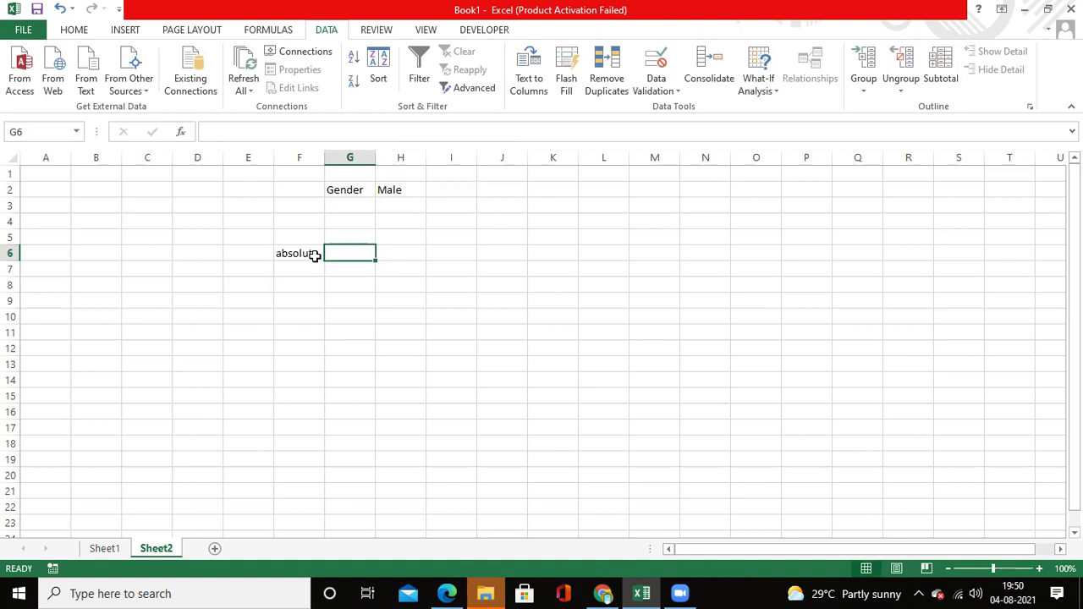
type("-1")
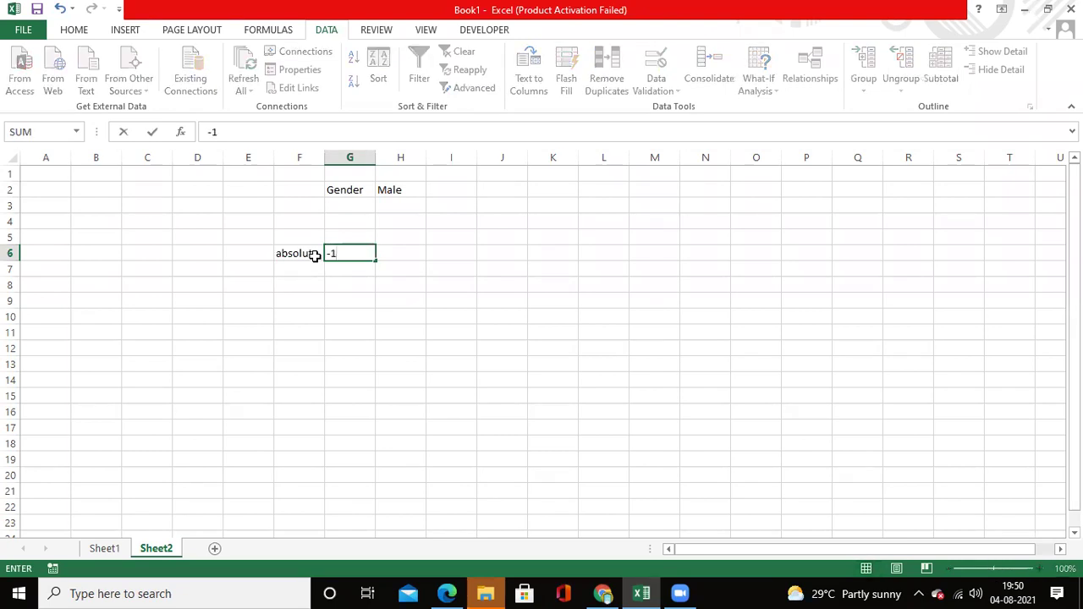
key("Tab")
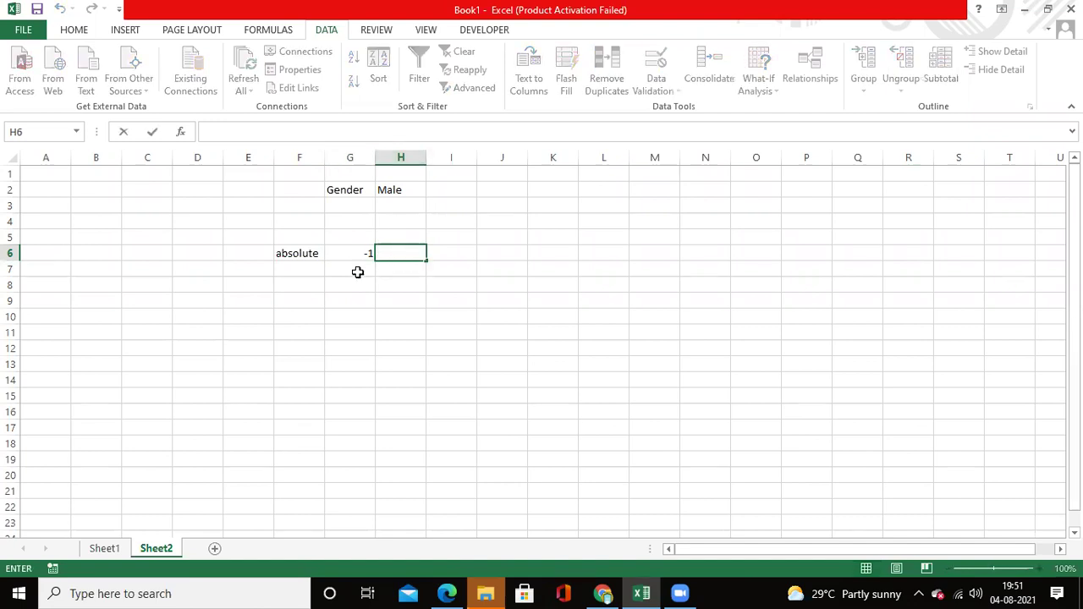
Enter the formula =ABS(G6) in cell H6 to calculate the absolute value of G6.
left_click(243, 135)
type("=abs")
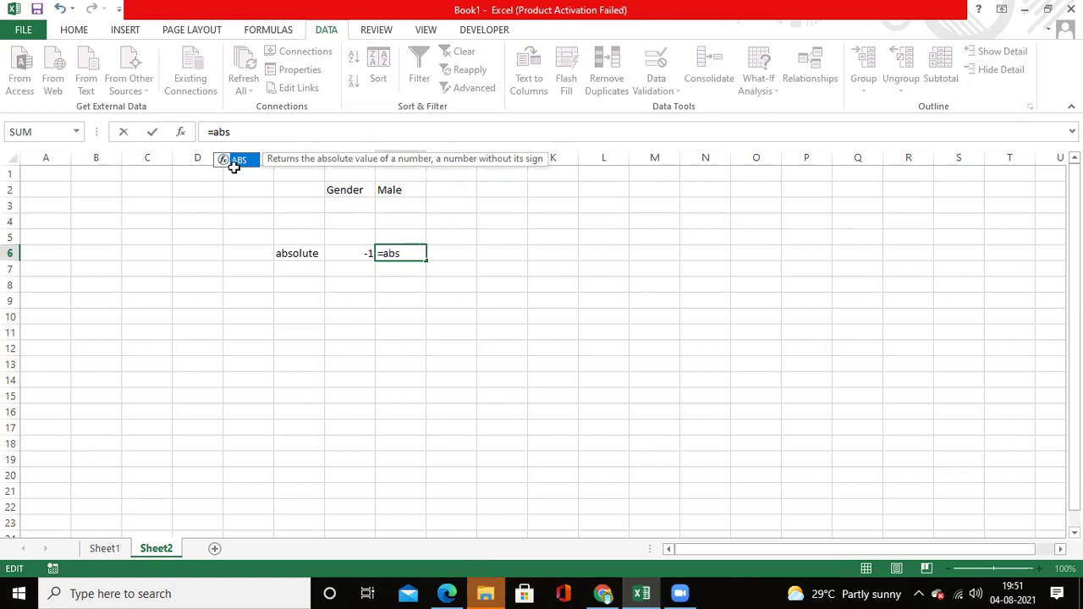
double_click(237, 165)
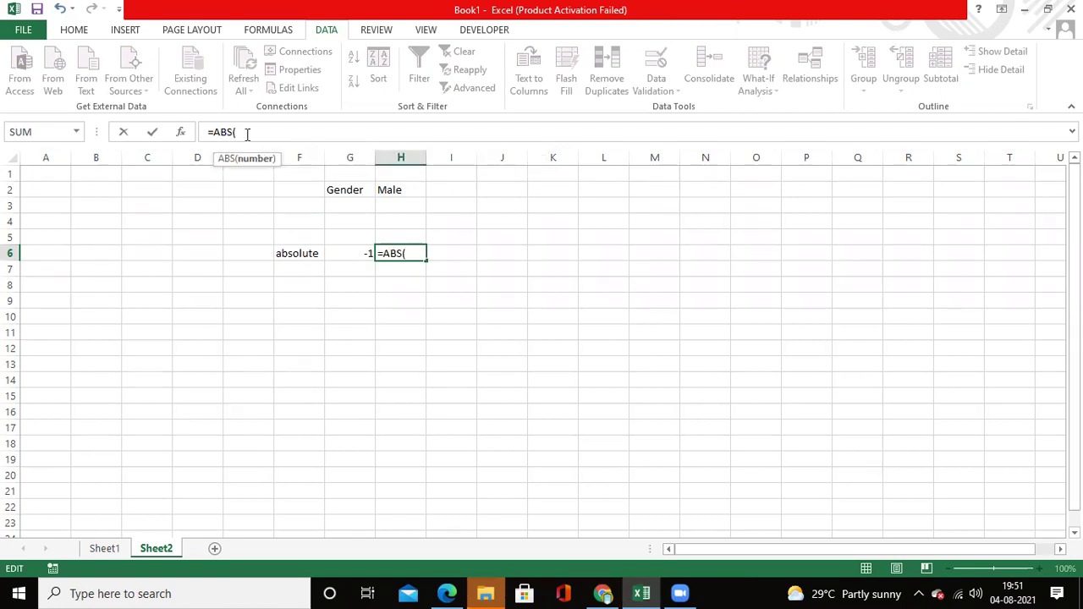
type("g")
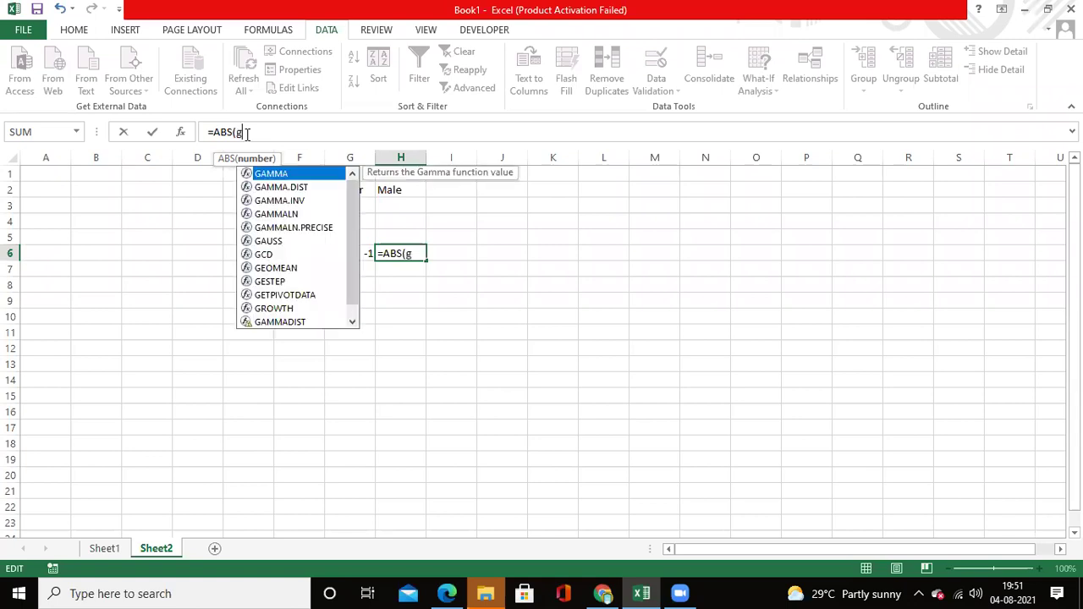
type("6")
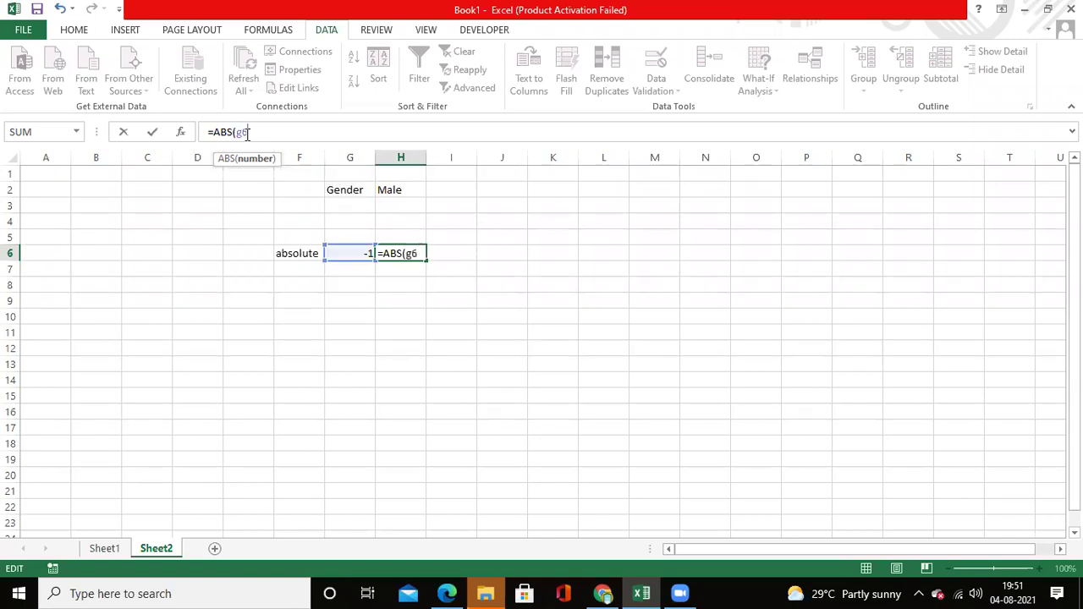
type(")")
key("Return")
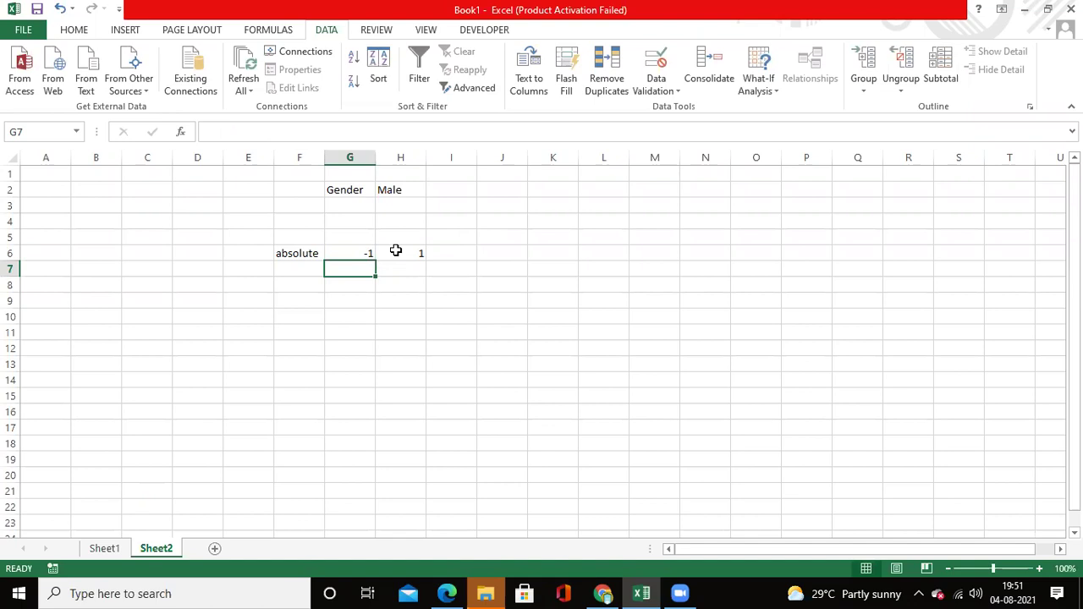
Enter the label "Ceiling" in cell F9, correcting its spelling.
left_click(348, 284)
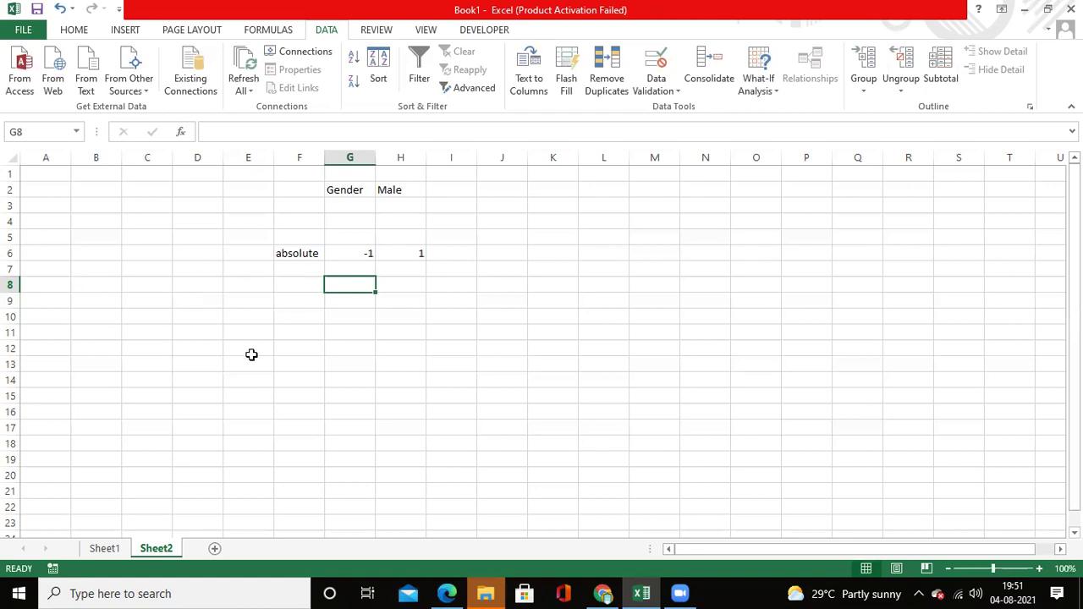
left_click(302, 299)
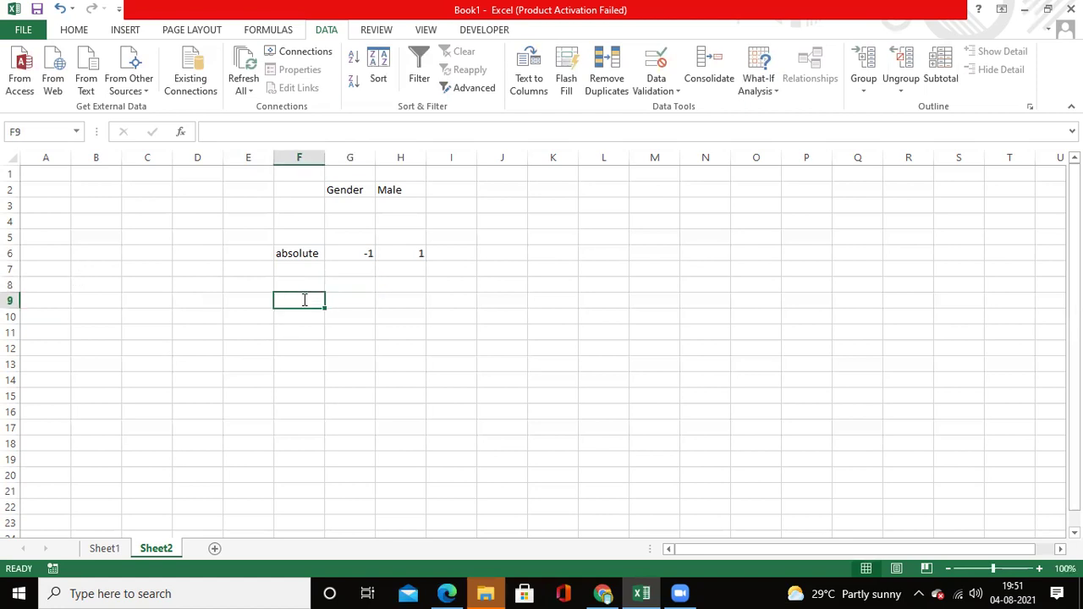
type("Celing")
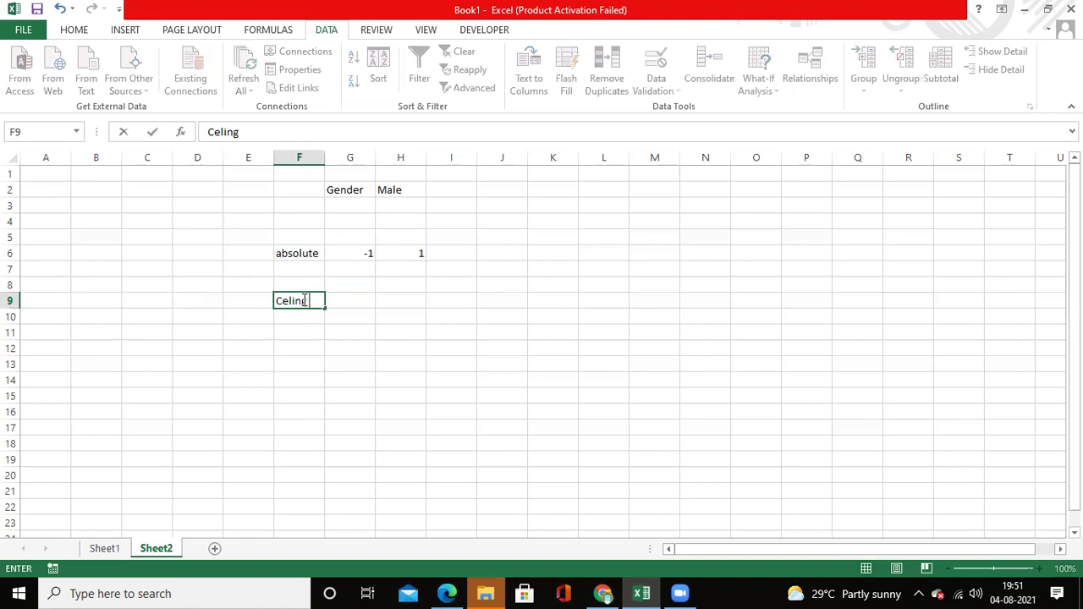
key("Left")
key("Left")
key("Left")
key("Left")
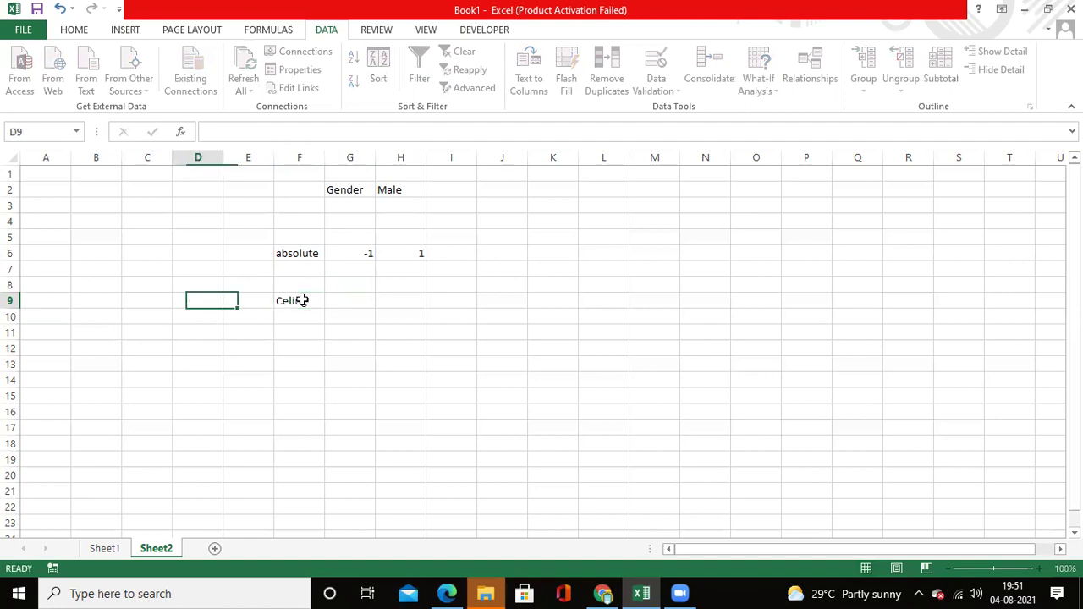
key("Right")
key("Right")
key("Right")
key("Right")
key("Right")
key("Left")
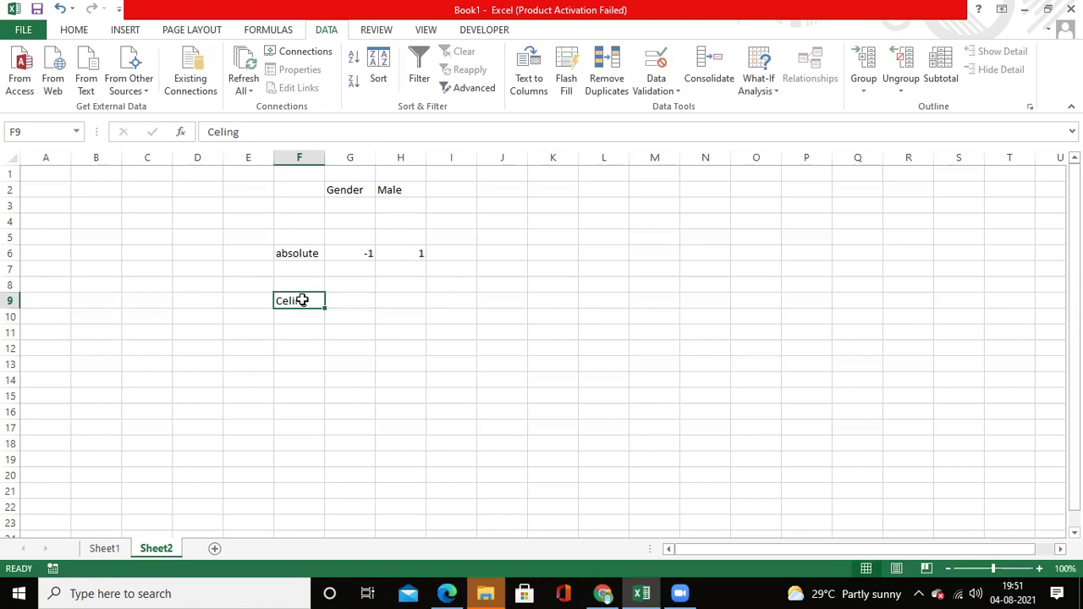
type("Cei")
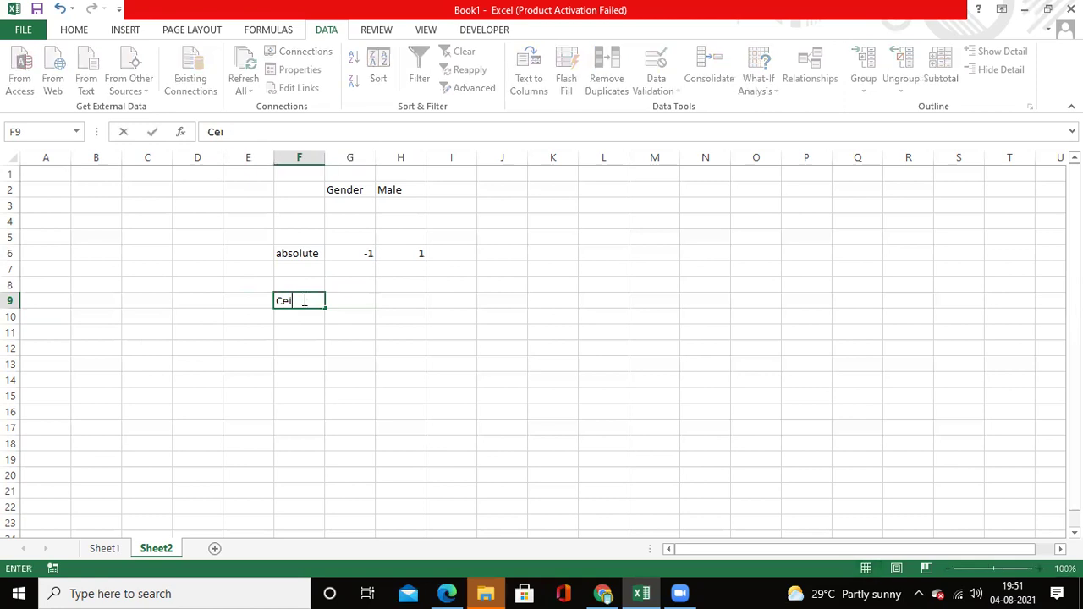
type("ling")
left_click(356, 301)
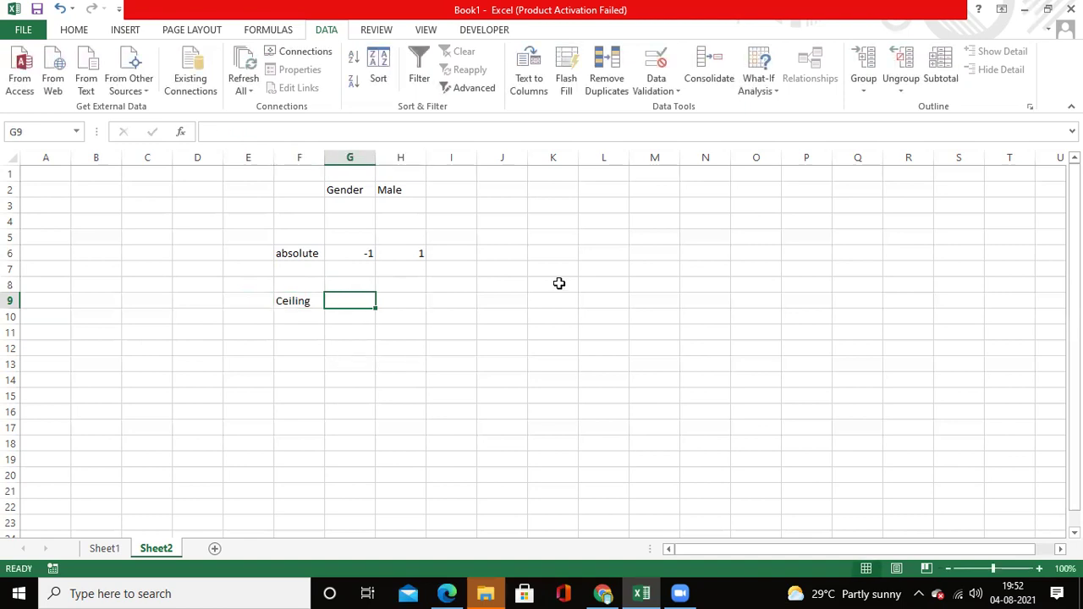
left_click(513, 281)
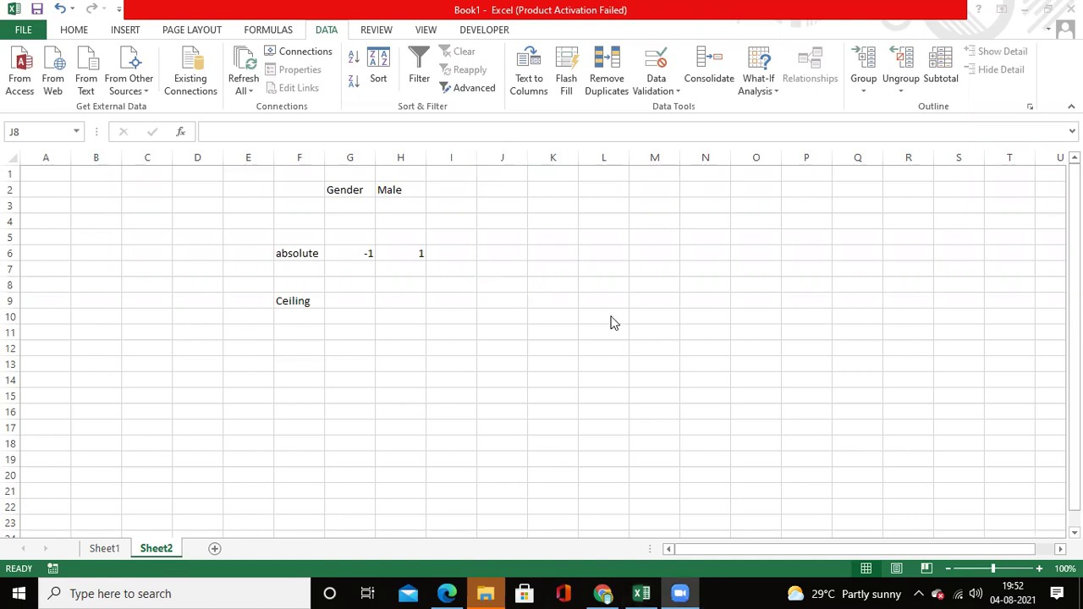
left_click(348, 301)
left_click(347, 301)
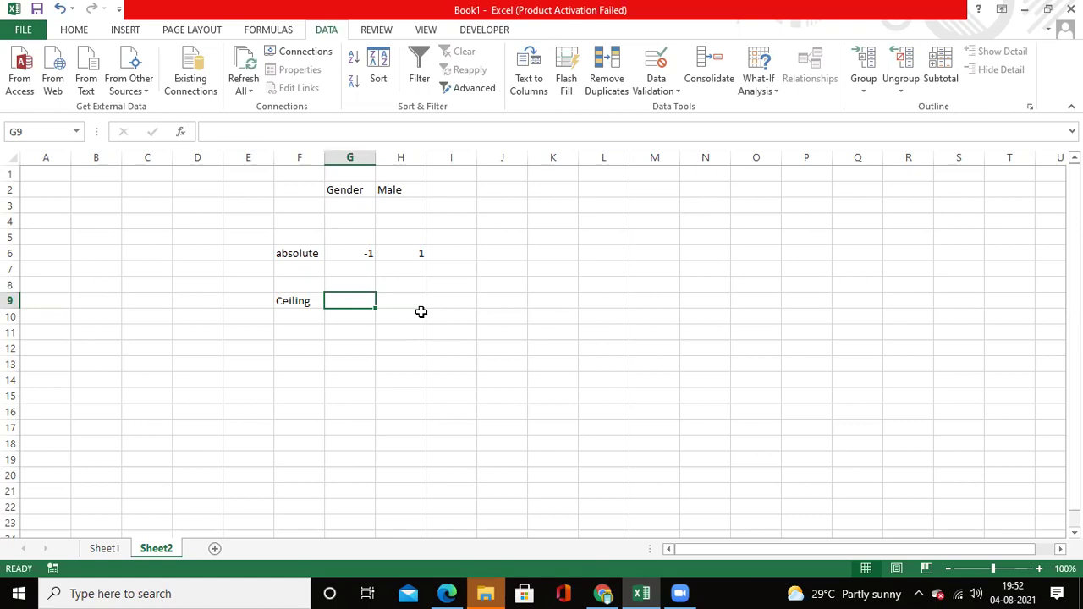
Enter the number 56 in cell F10 under the "Ceiling" label.
left_click(298, 317)
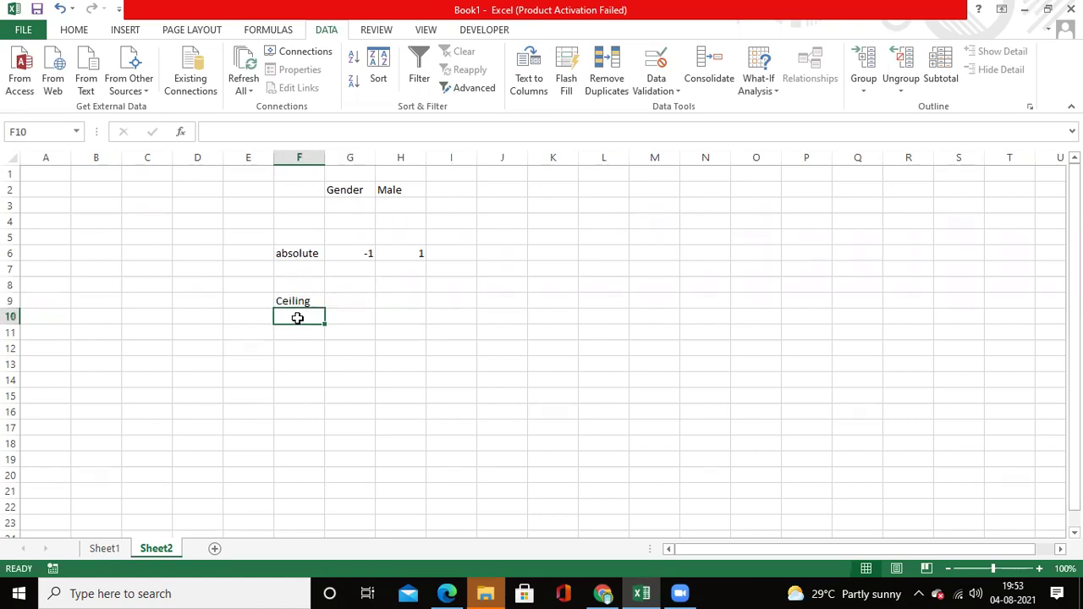
type("56")
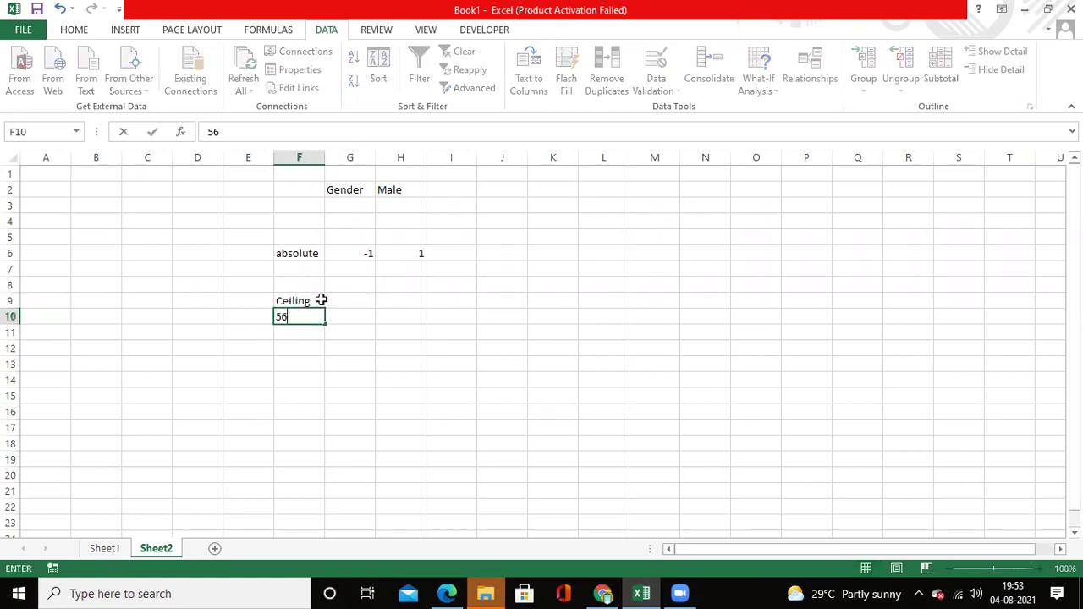
left_click(338, 315)
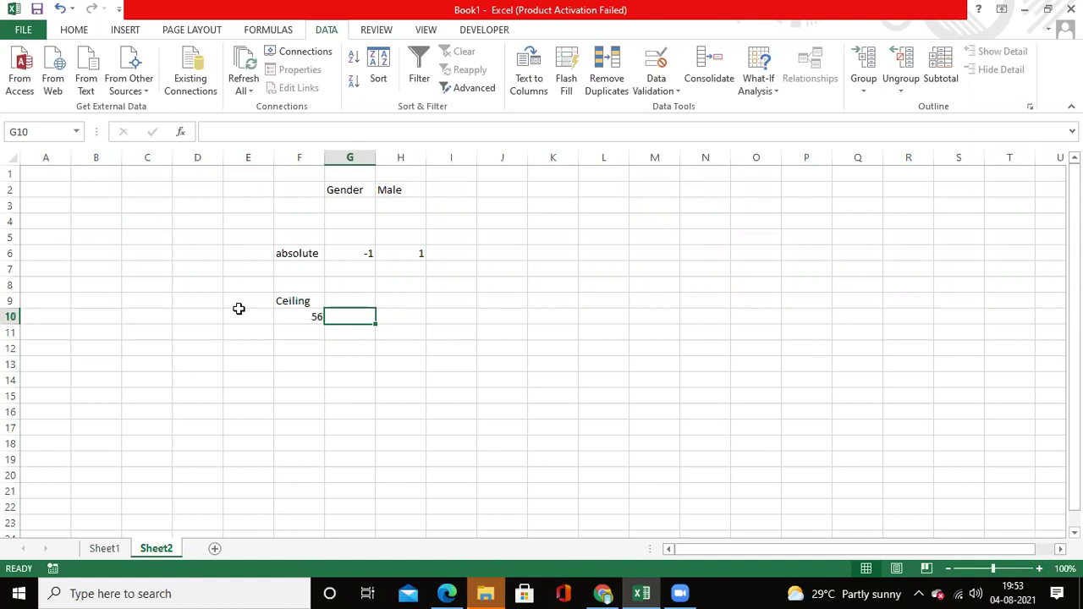
Start a formula in cell G10 using the CEILING function.
left_click(256, 132)
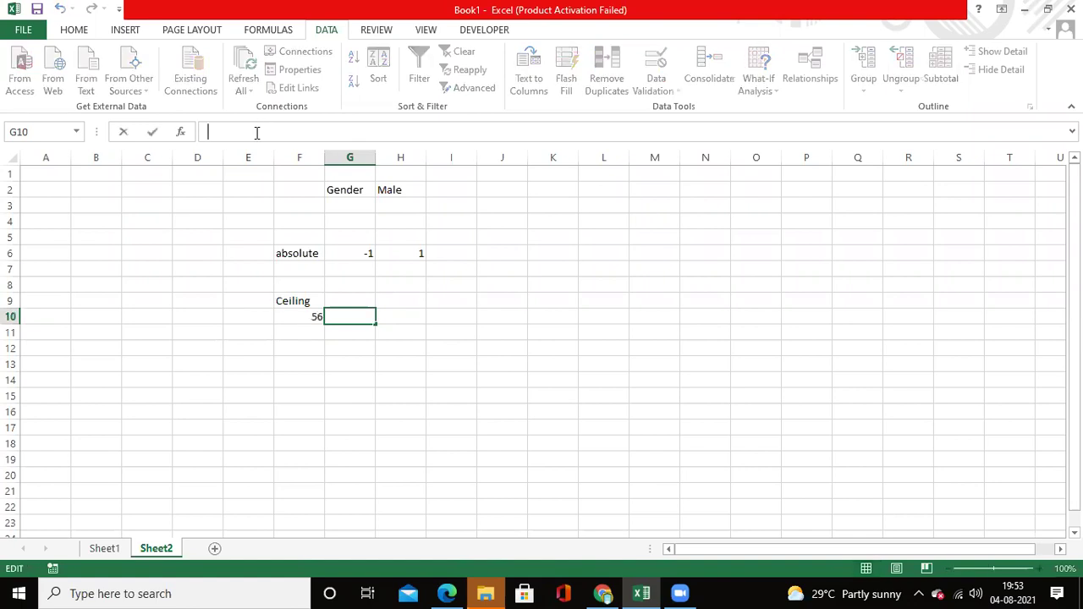
type("=ce")
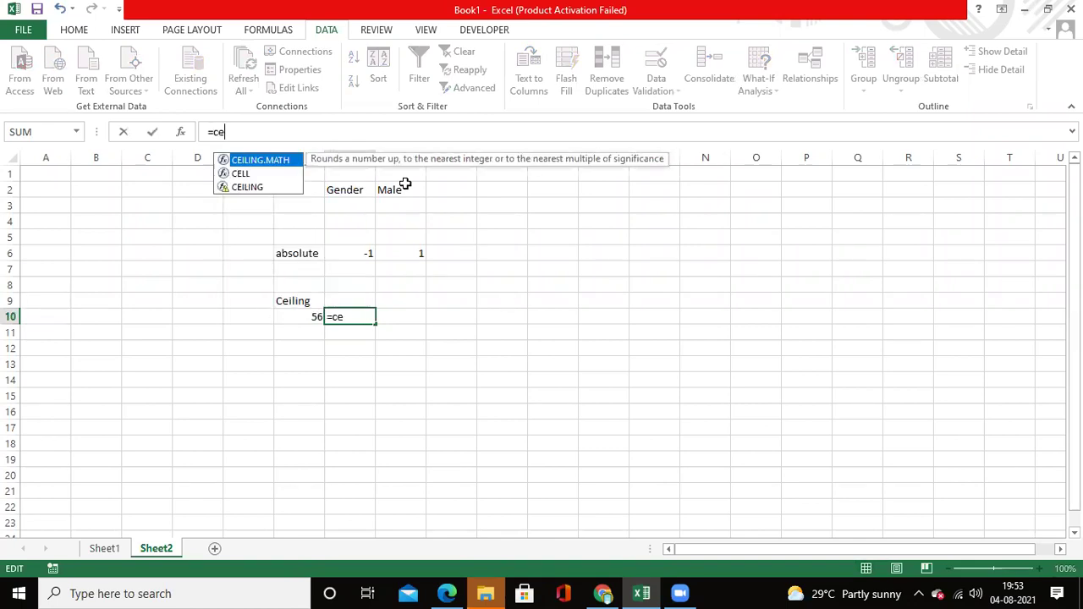
key("Down")
key("Down")
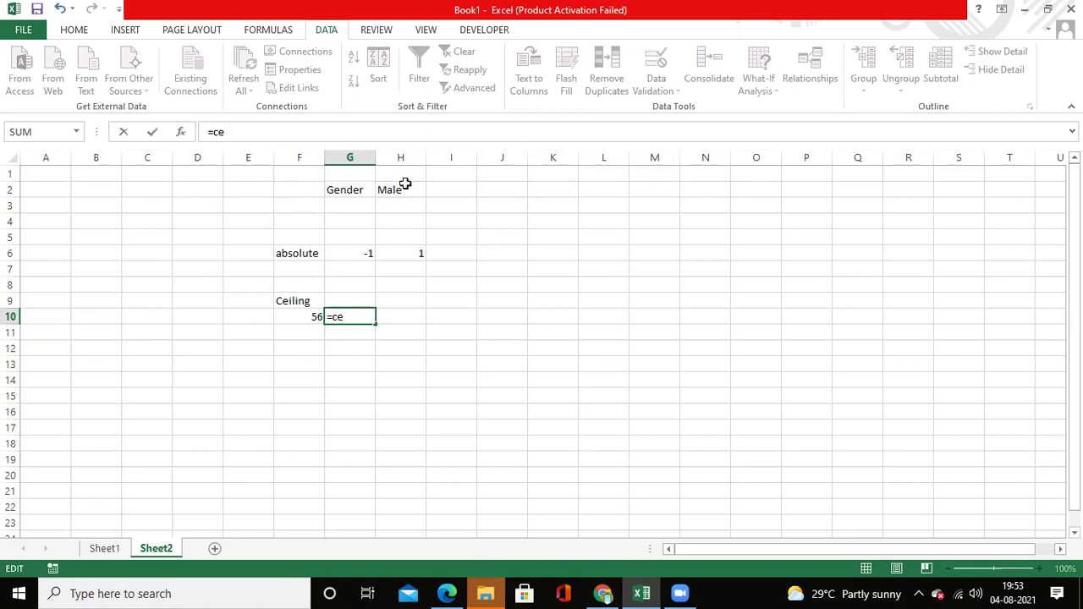
key("BackSpace")
key("Down")
key("Down")
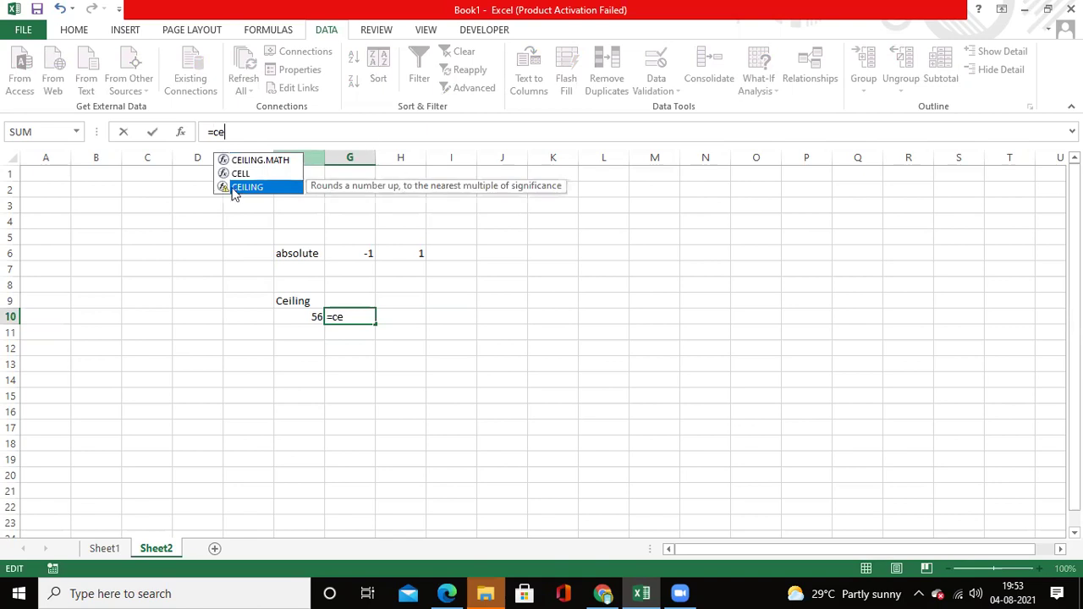
key("Tab")
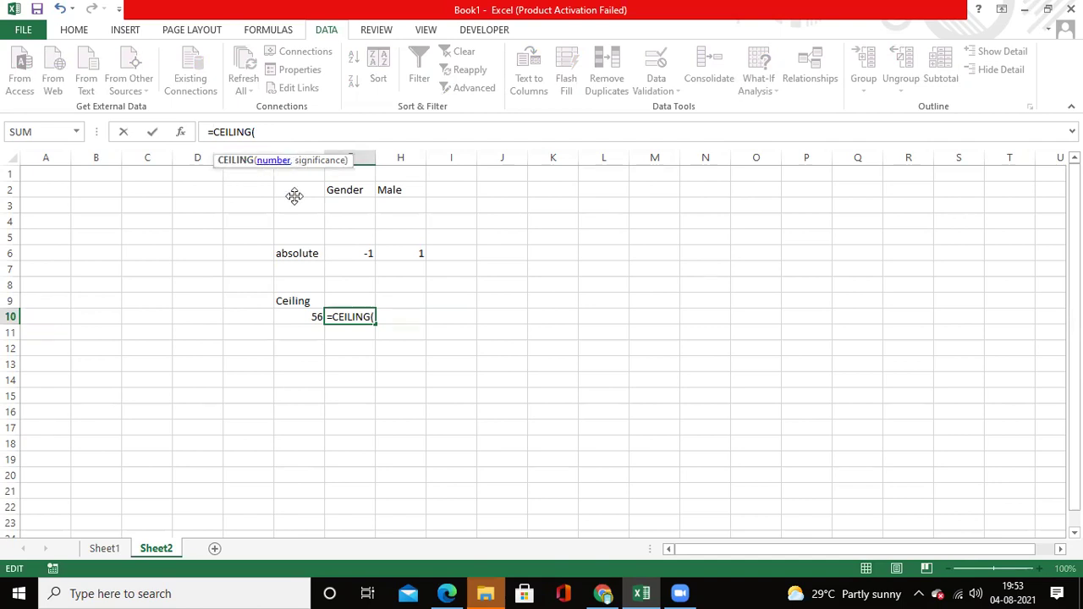
Complete the CEILING formula in G10 with F10 as the number and 60 as the significance.
left_click_drag(295, 196, 289, 196)
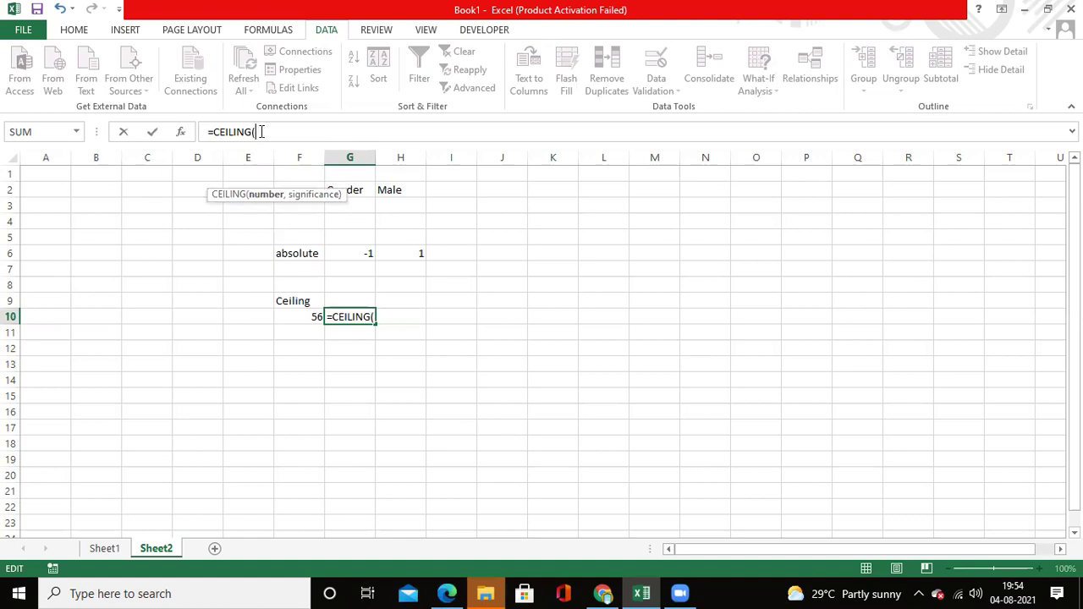
type("f10")
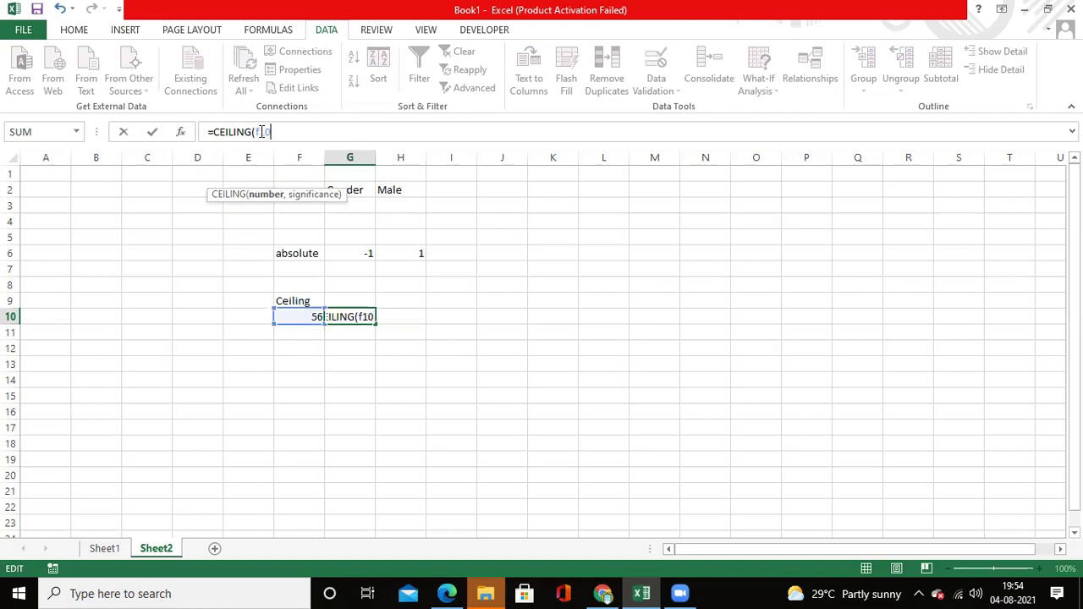
type(",6")
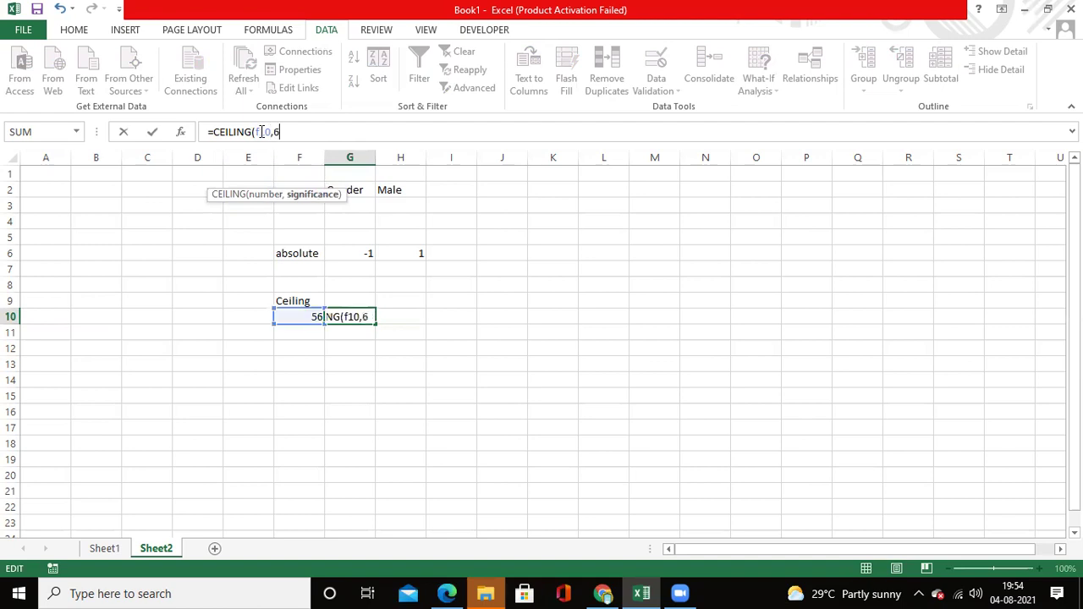
type("0")
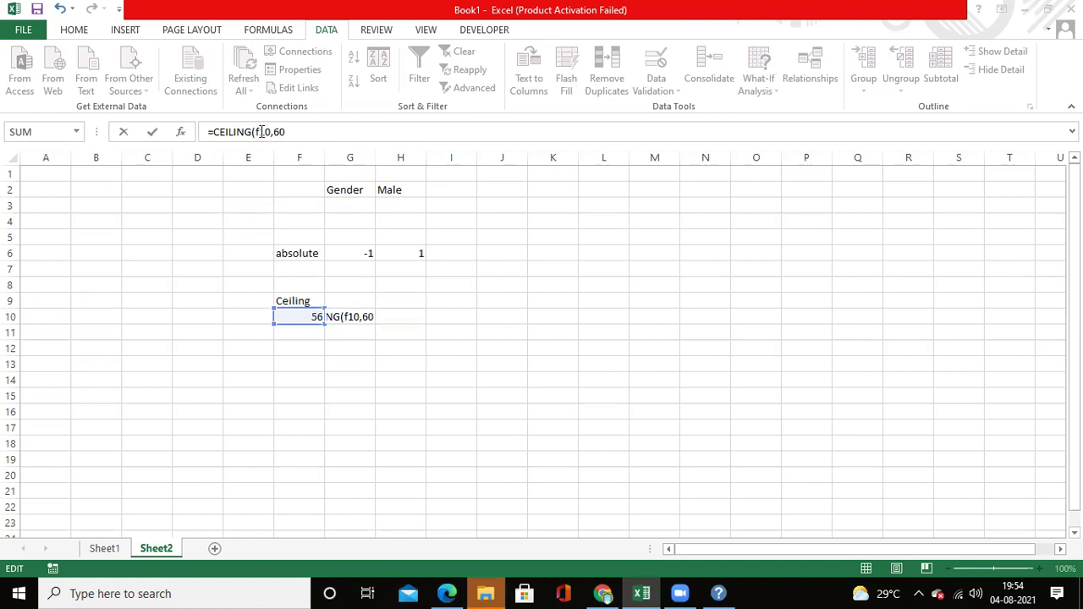
key("F1")
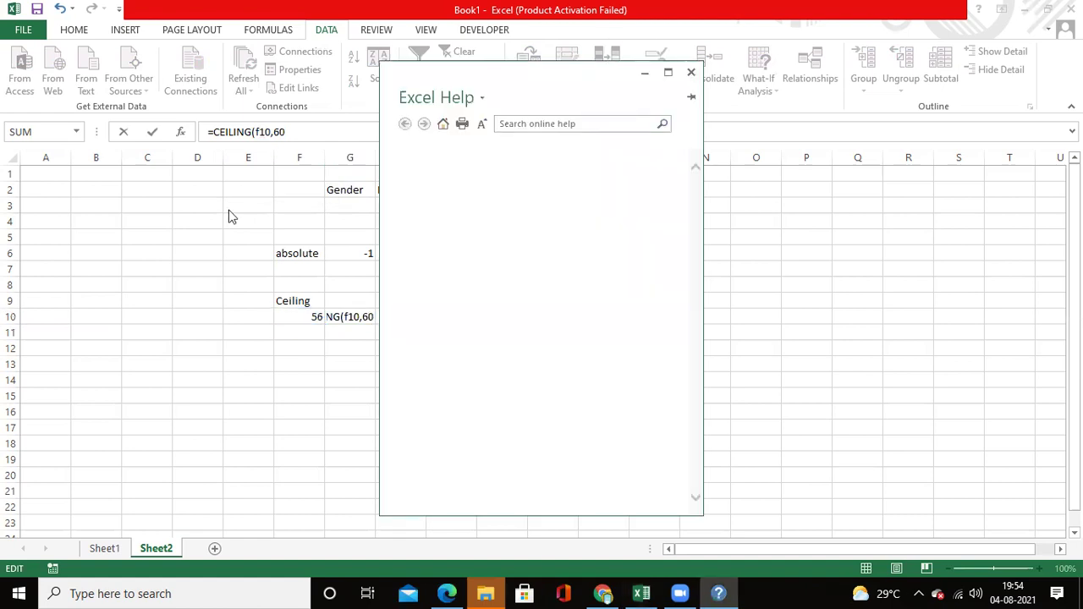
left_click(300, 132)
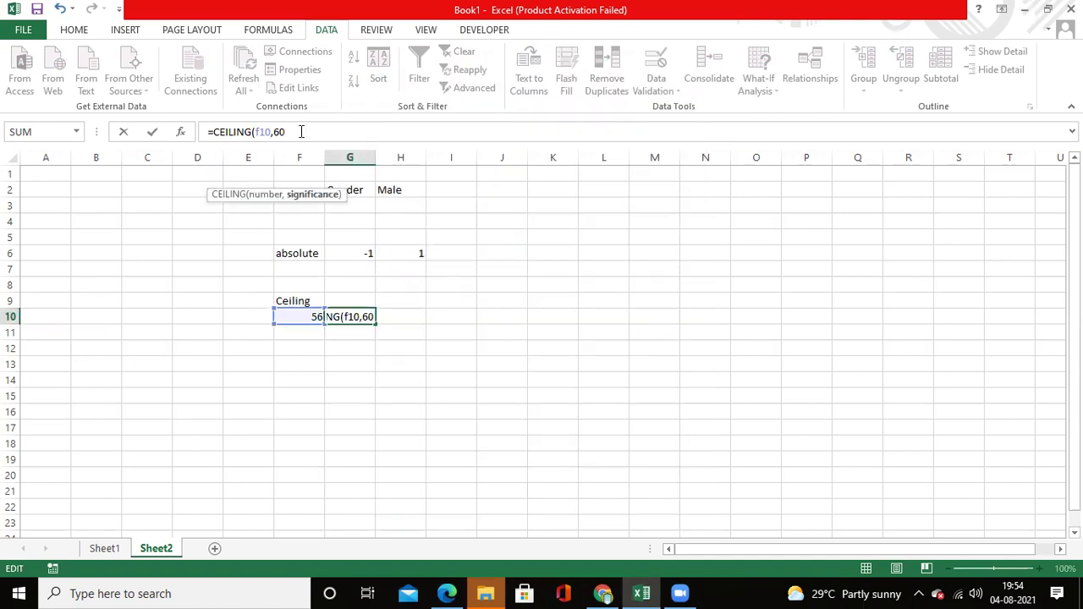
type(")")
key("Return")
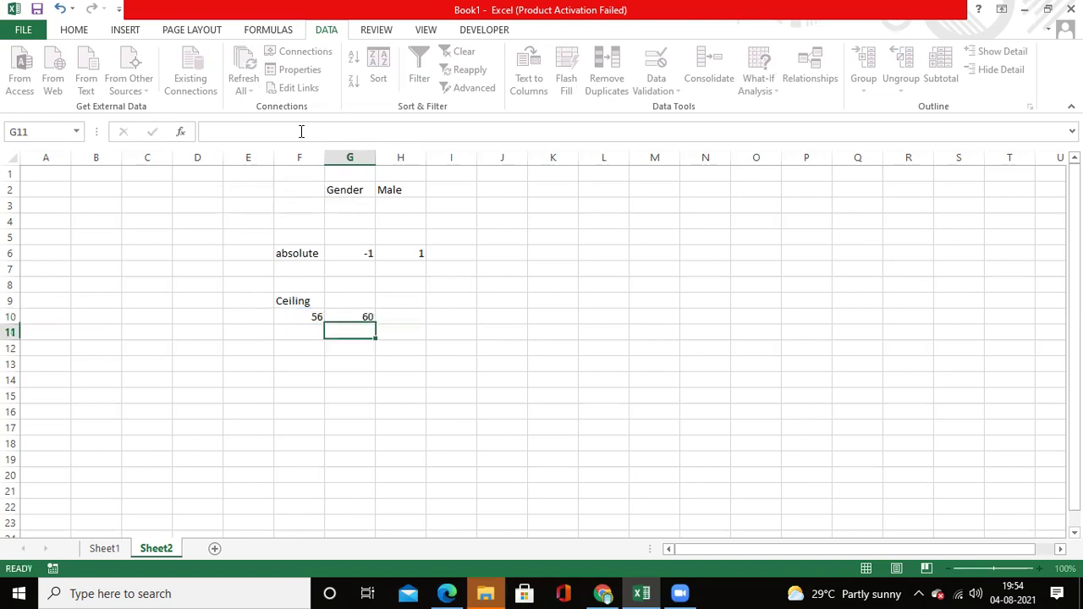
Replace the number in cell F10 with 20 to test the CEILING formula.
left_click(329, 321)
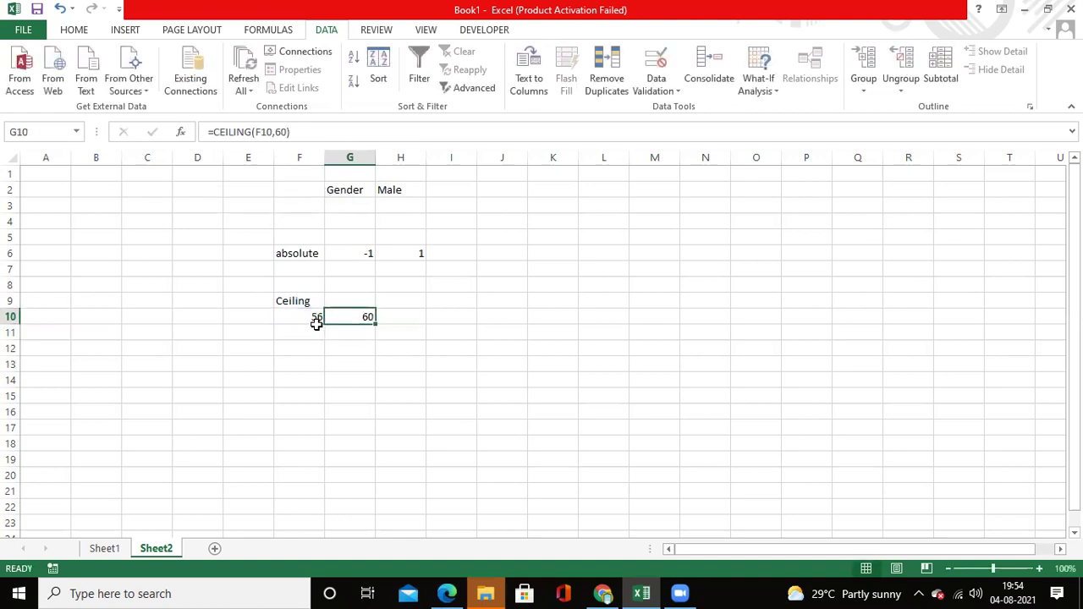
left_click(311, 318)
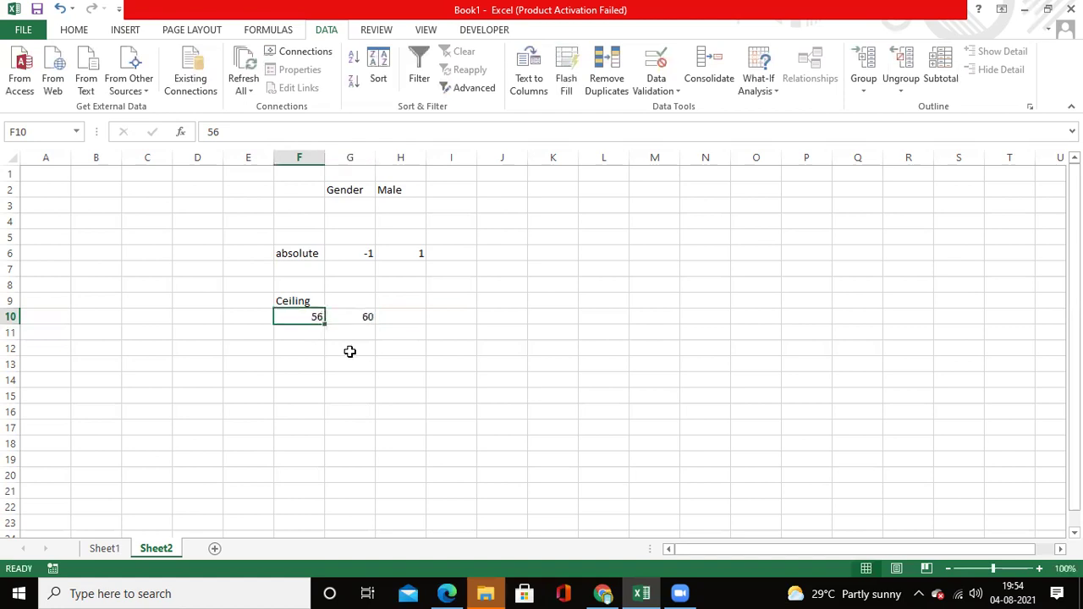
type("2")
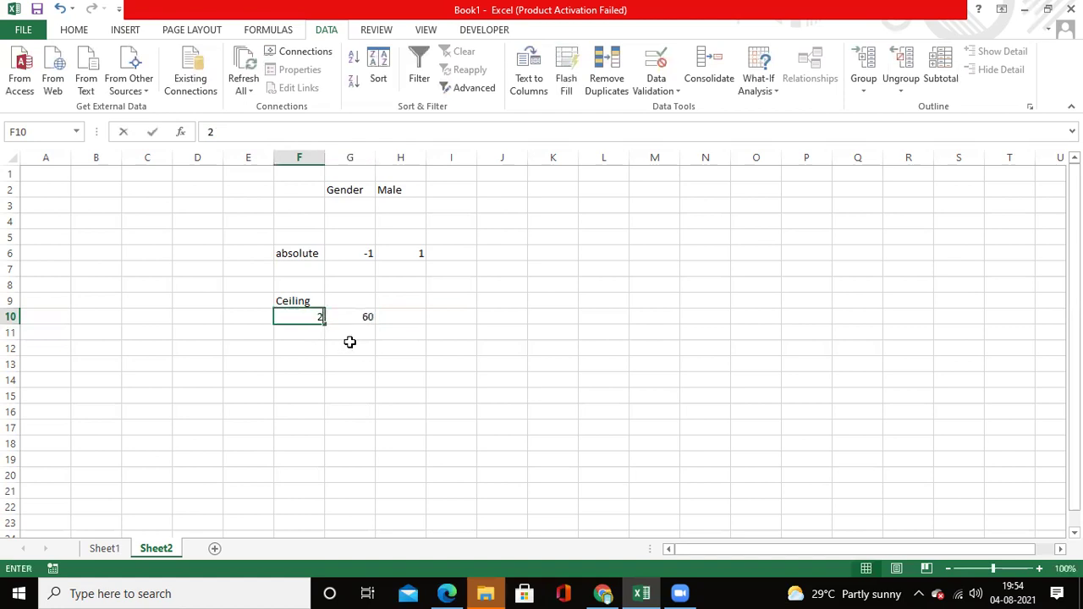
type("0")
key("Return")
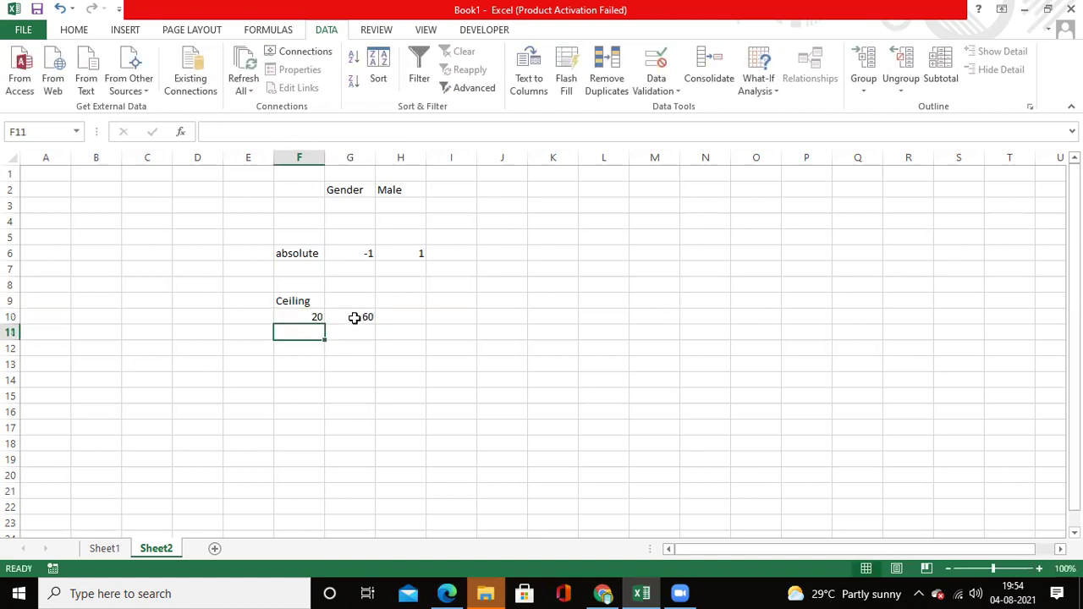
Change the number in cell F10 to 70.
double_click(319, 318)
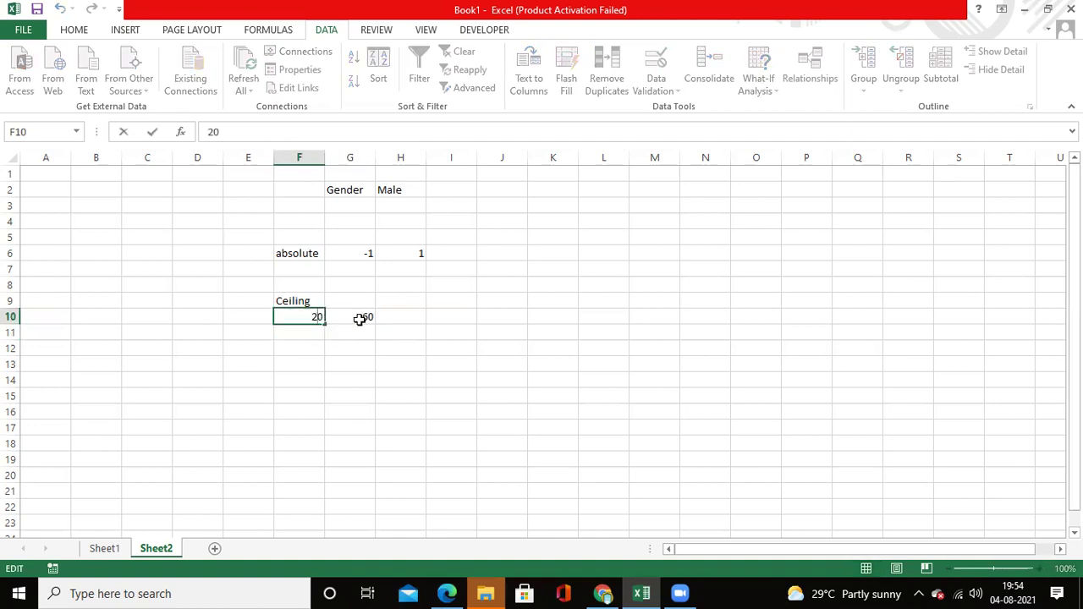
key("BackSpace")
type("7")
key("Return")
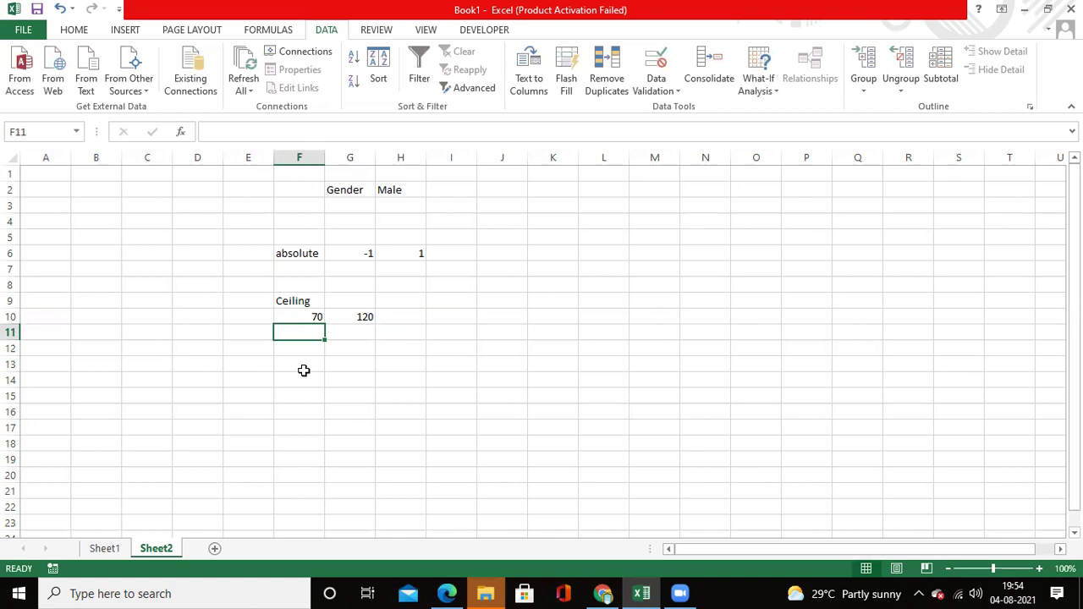
Change the significance in G10's CEILING formula to 5.
left_click(309, 317)
left_click(349, 318)
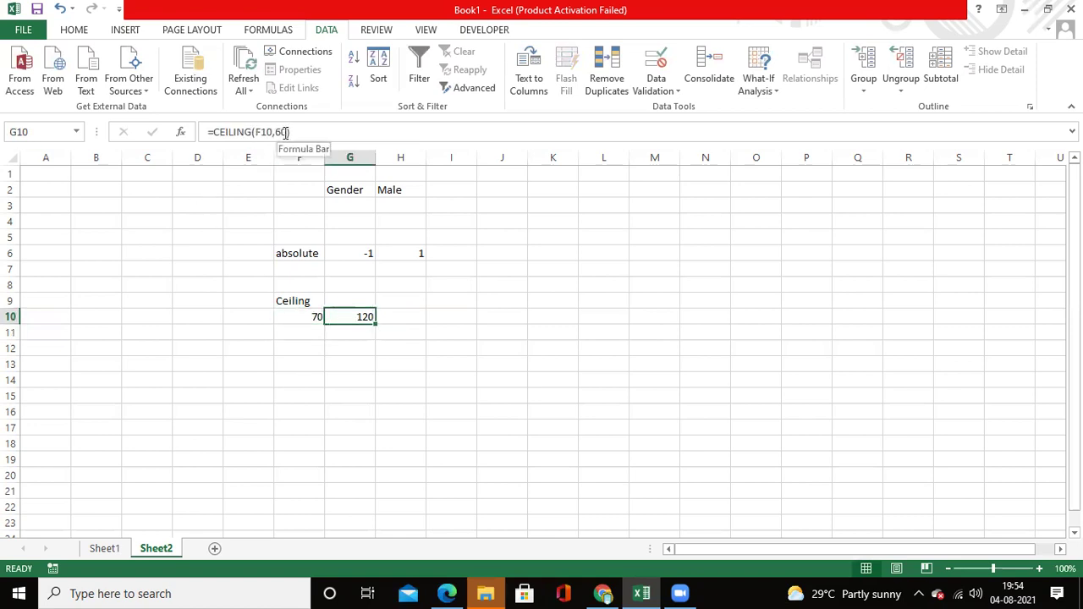
left_click(331, 138)
key("BackSpace")
key("BackSpace")
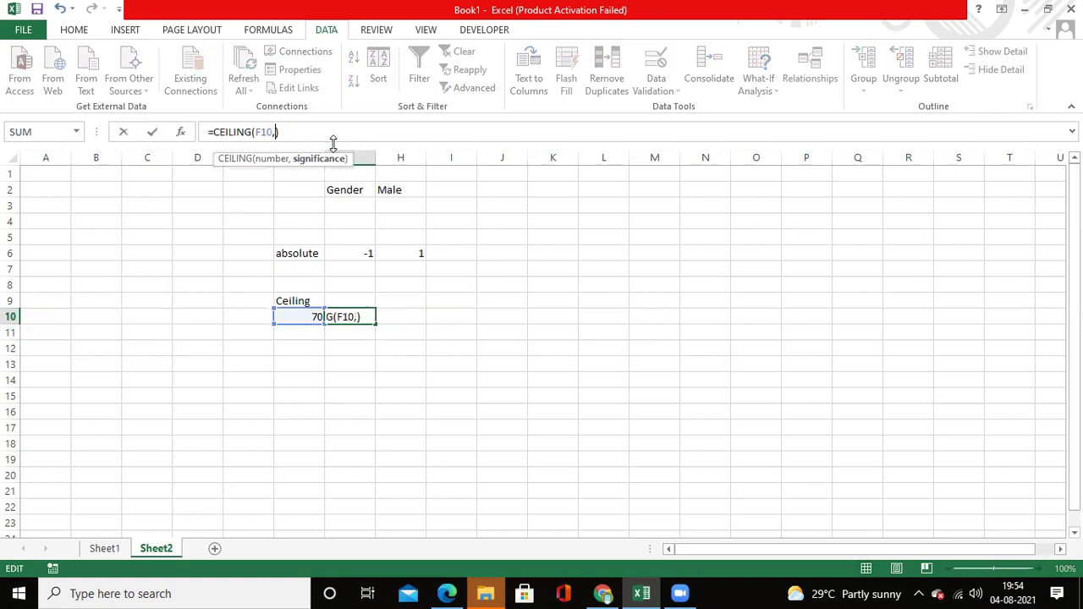
type("5")
Change the number in cell F10 to 7 and check the CEILING formula in G10.
left_click(317, 318)
double_click(318, 319)
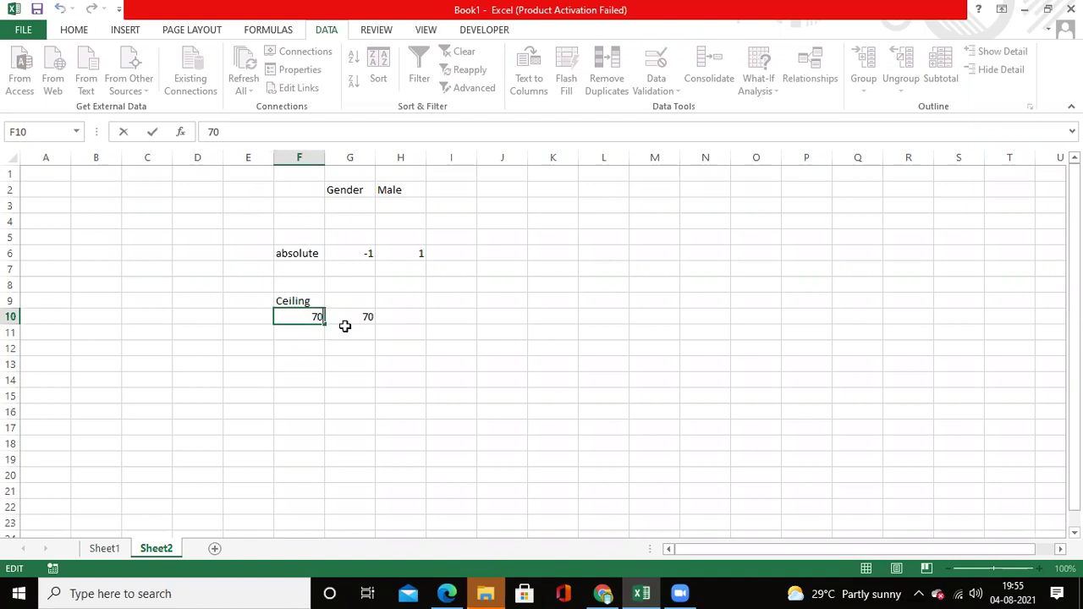
key("BackSpace")
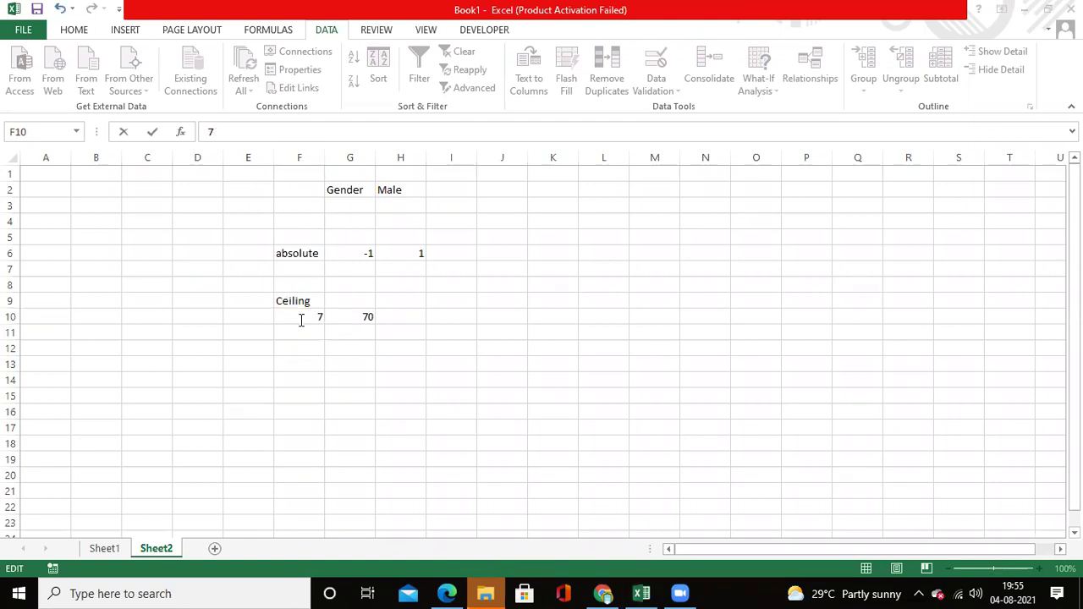
left_click(351, 318)
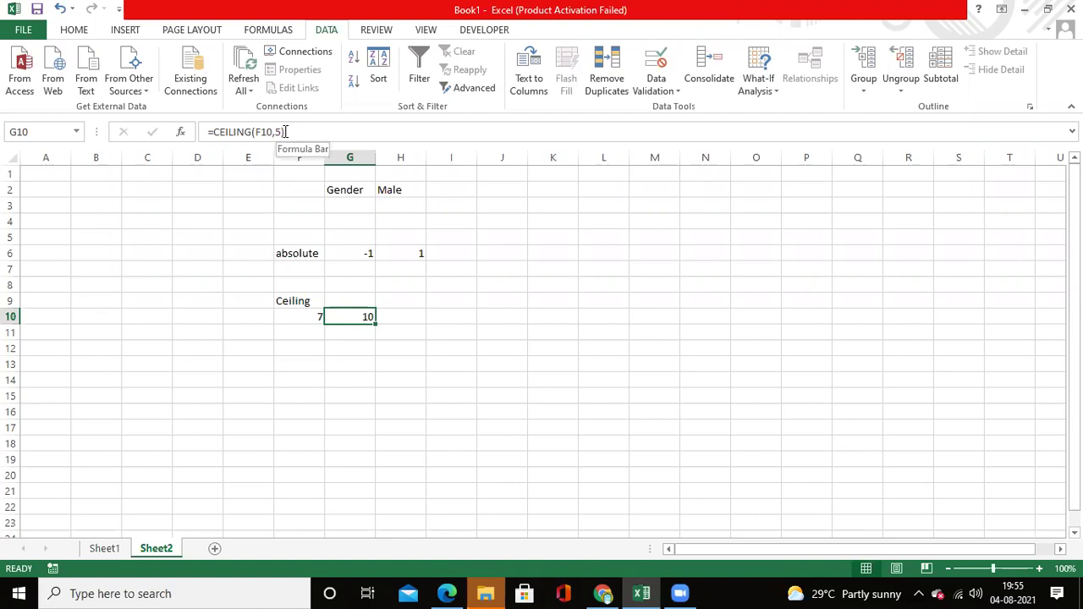
left_click(294, 334)
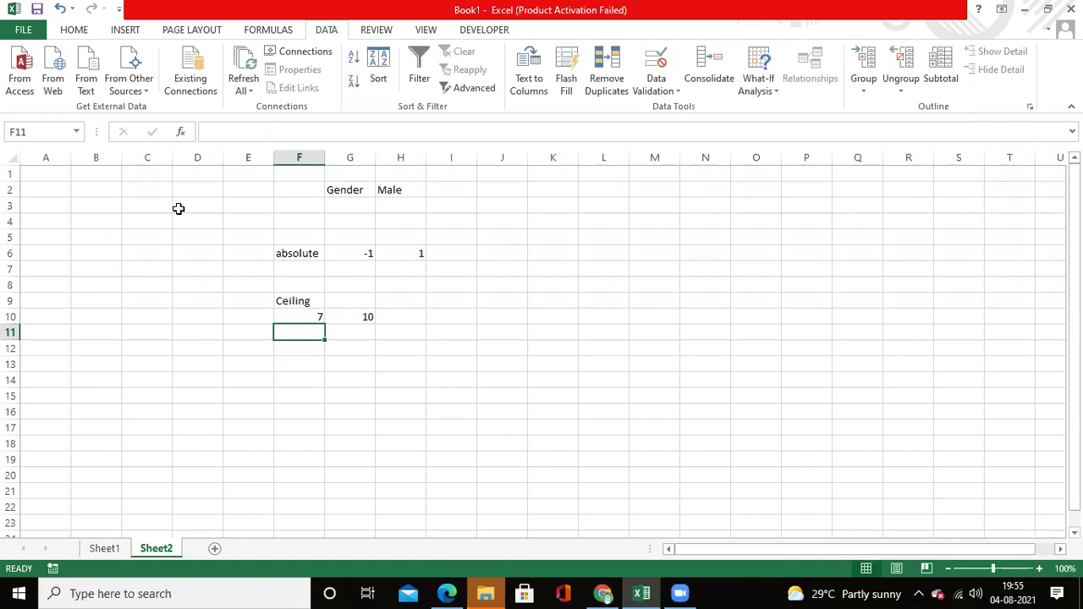
Set the significance in G10's formula to 10 so it reads =CEILING(F10,10).
left_click(291, 315)
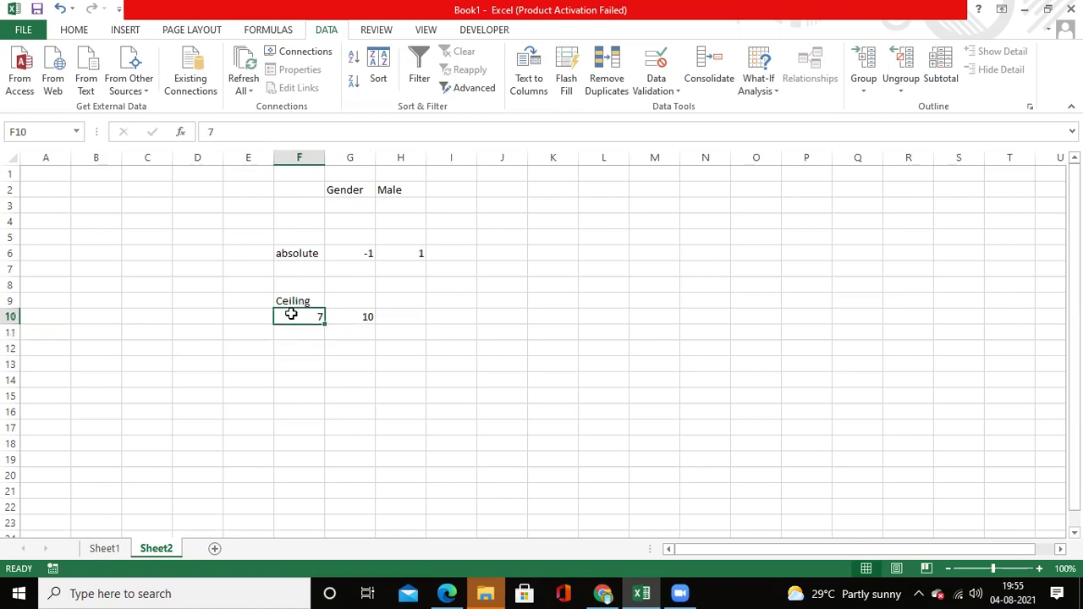
left_click(354, 318)
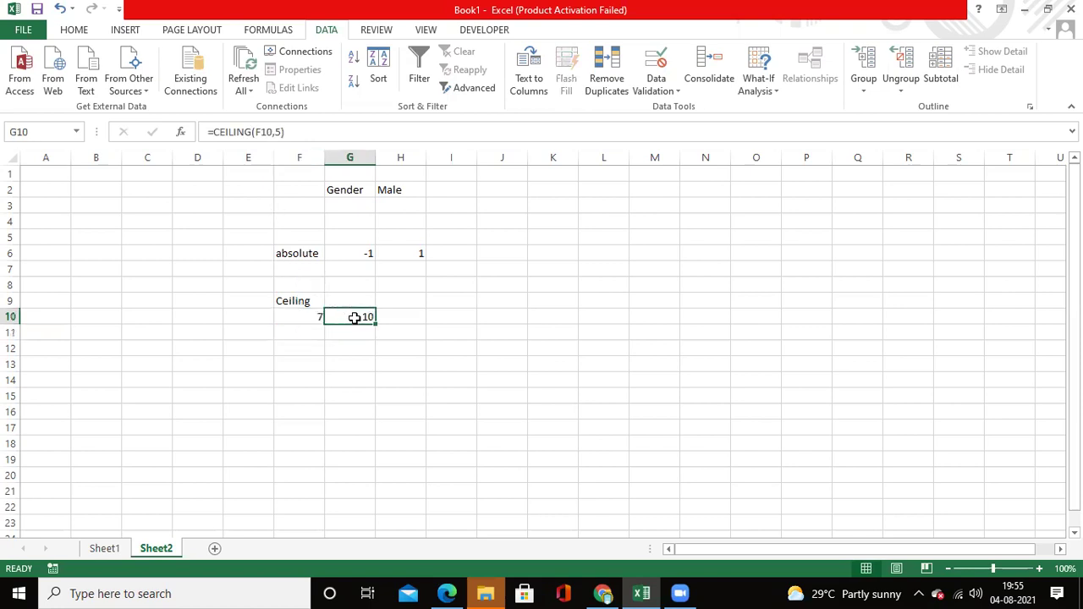
left_click(282, 135)
key("BackSpace")
type("10")
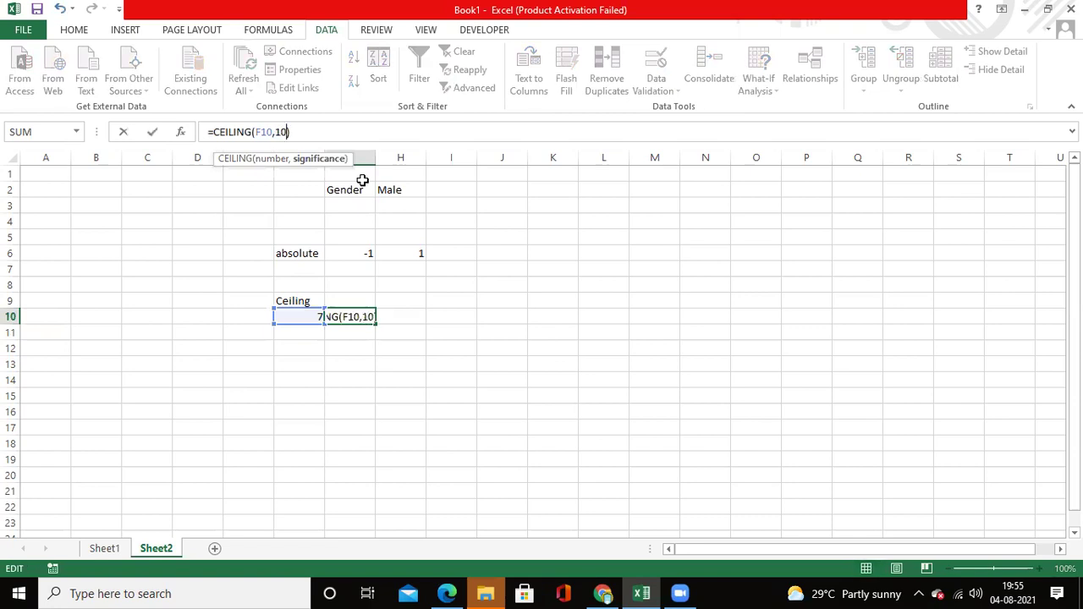
key("Return")
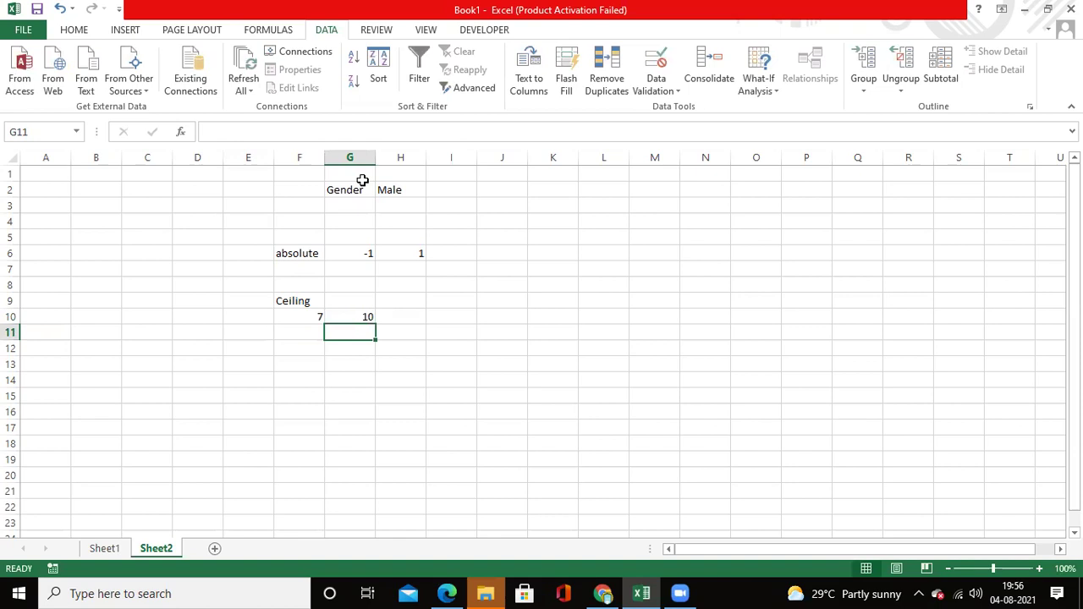
Make the number in cell F10 negative, setting it to -7.
left_click(335, 311)
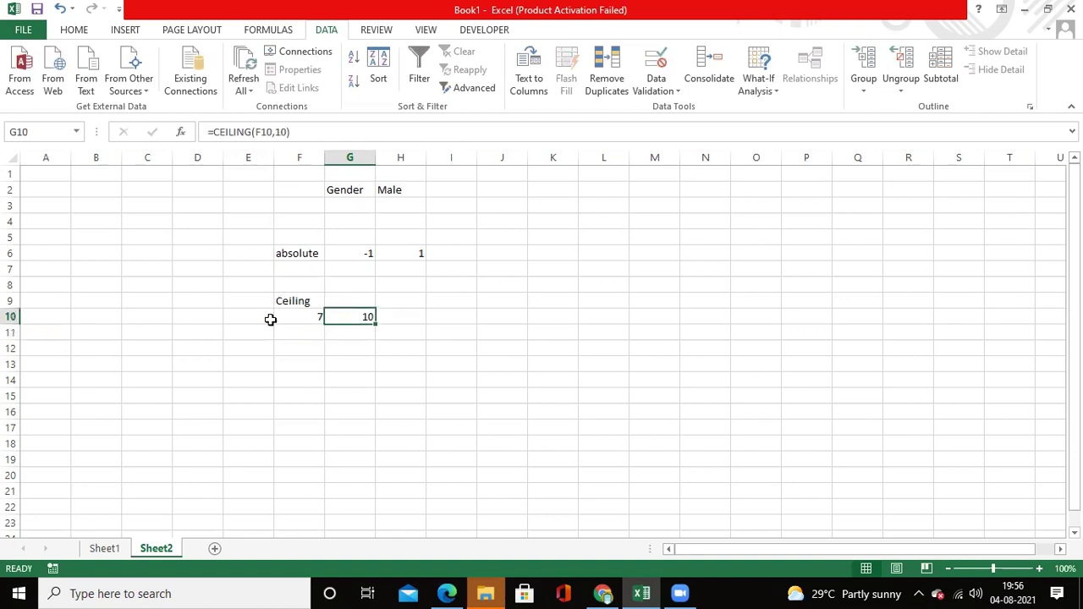
double_click(323, 316)
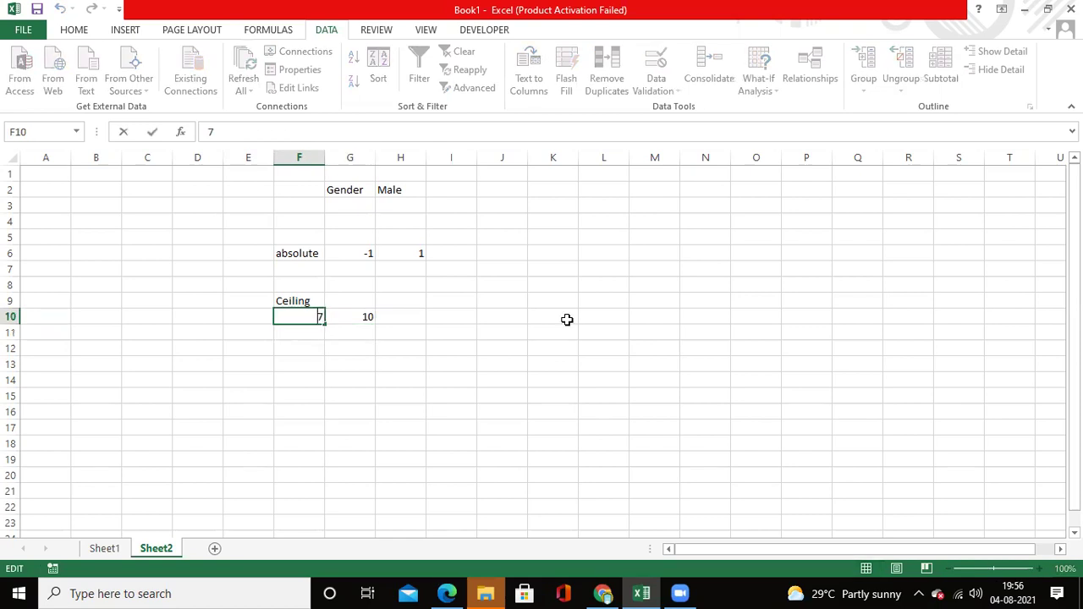
type("-")
key("Return")
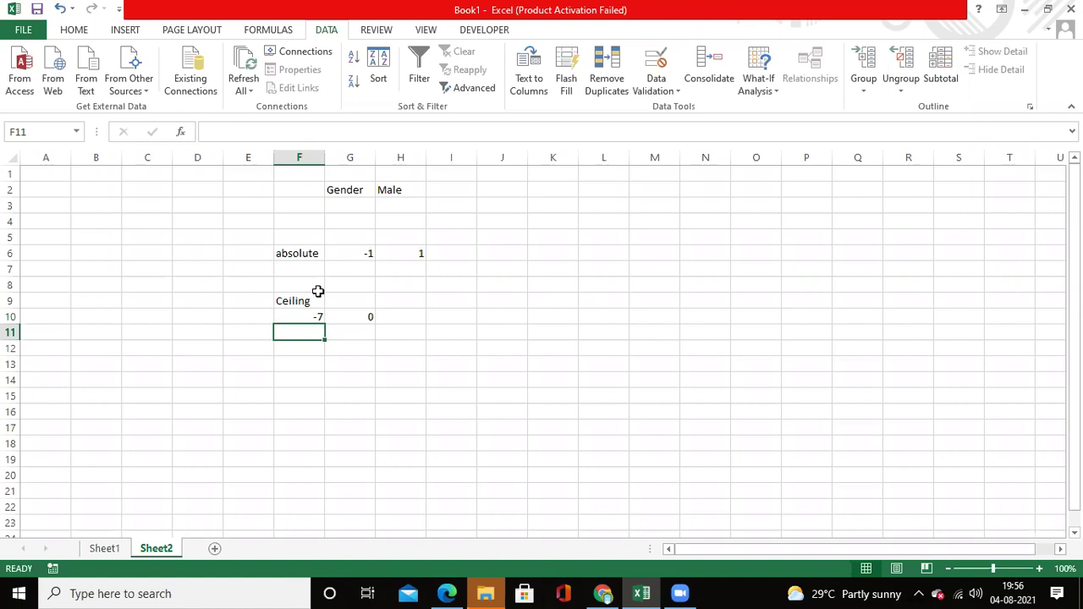
Enter the label "even()" in cell F11 below the Ceiling example.
type("even")
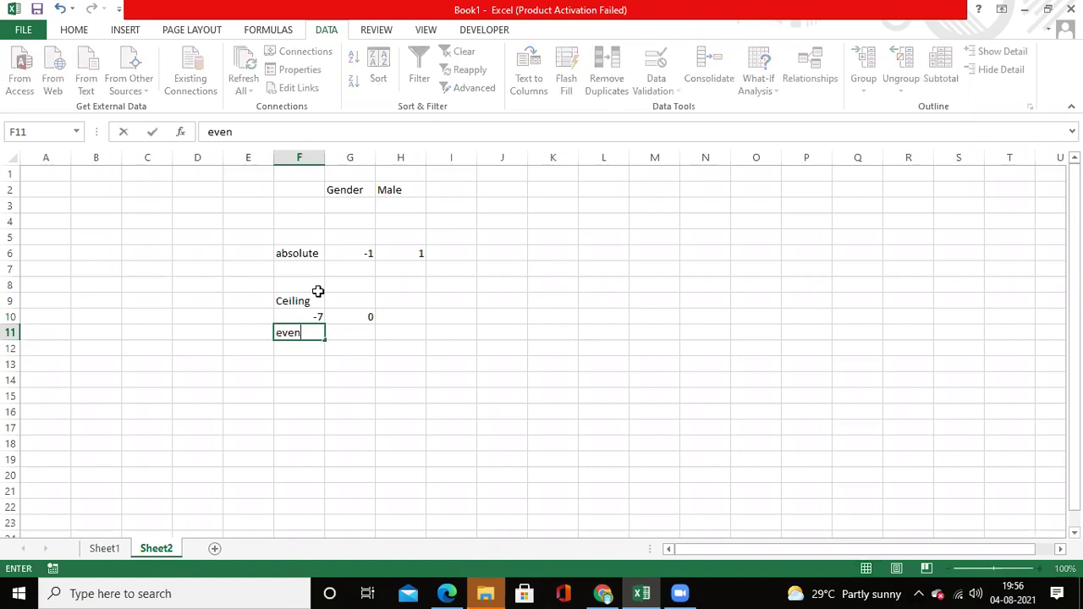
type("()")
key("Left")
key("Right")
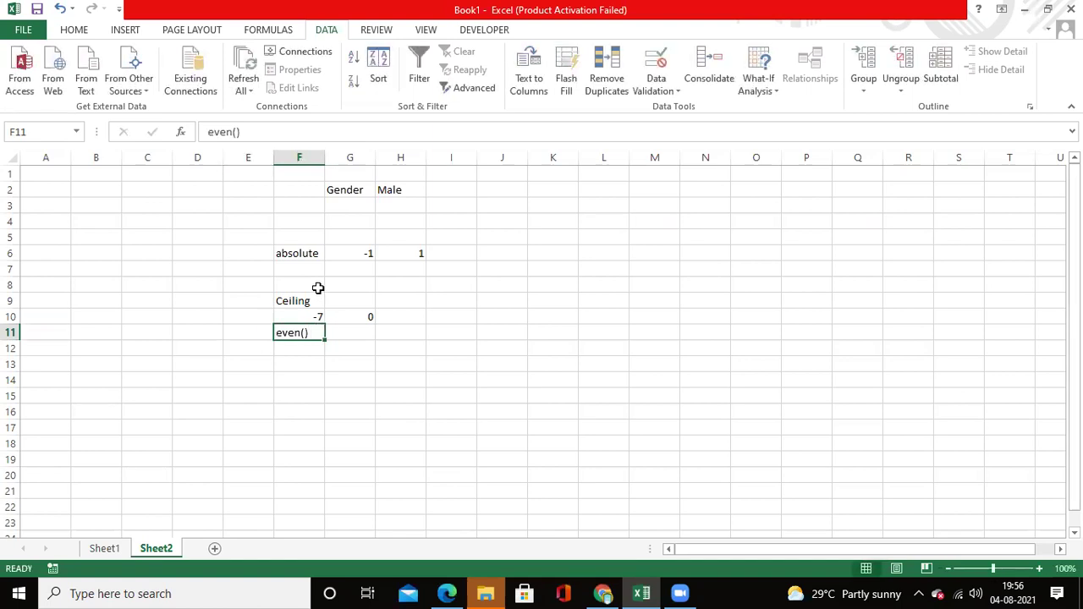
Enter the number 15 in cell F13 below the even() label.
left_click(313, 365)
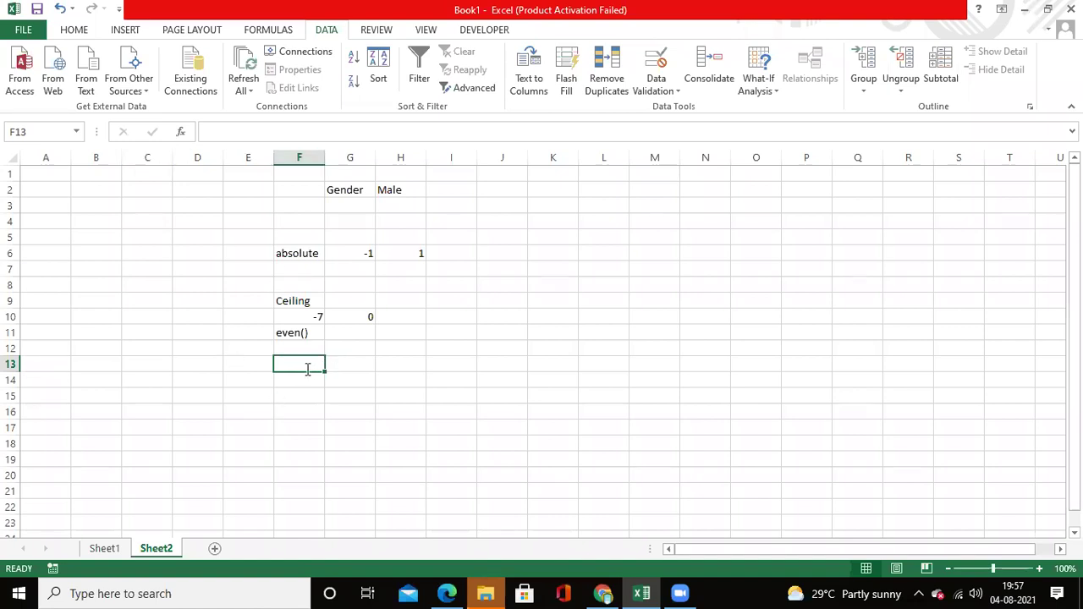
type("15")
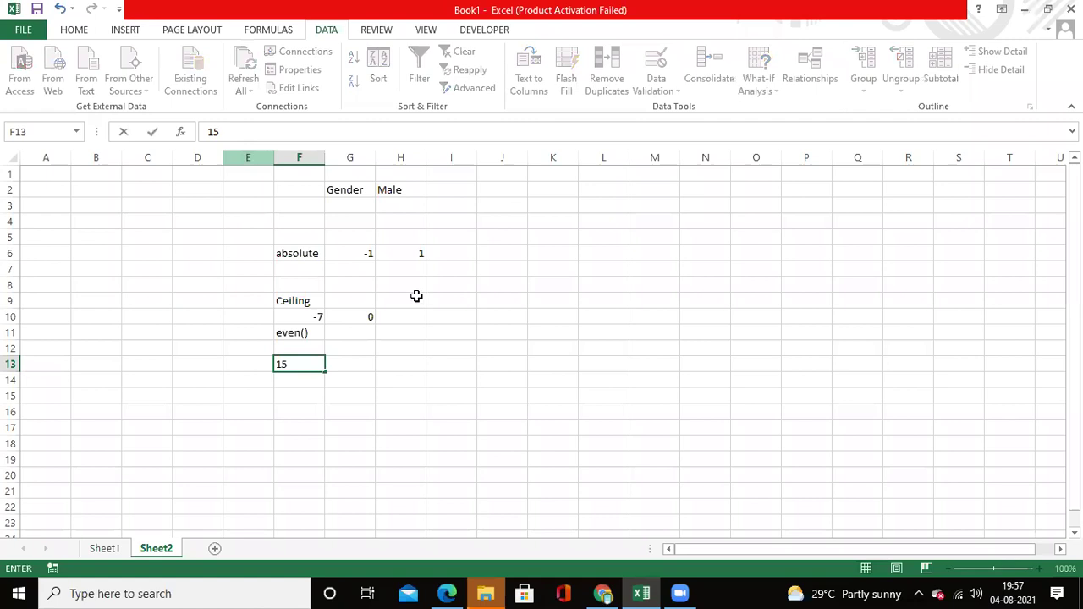
key("Tab")
Try to enter an EVEN formula in cell G13 beside the number 15.
left_click(247, 130)
type("=")
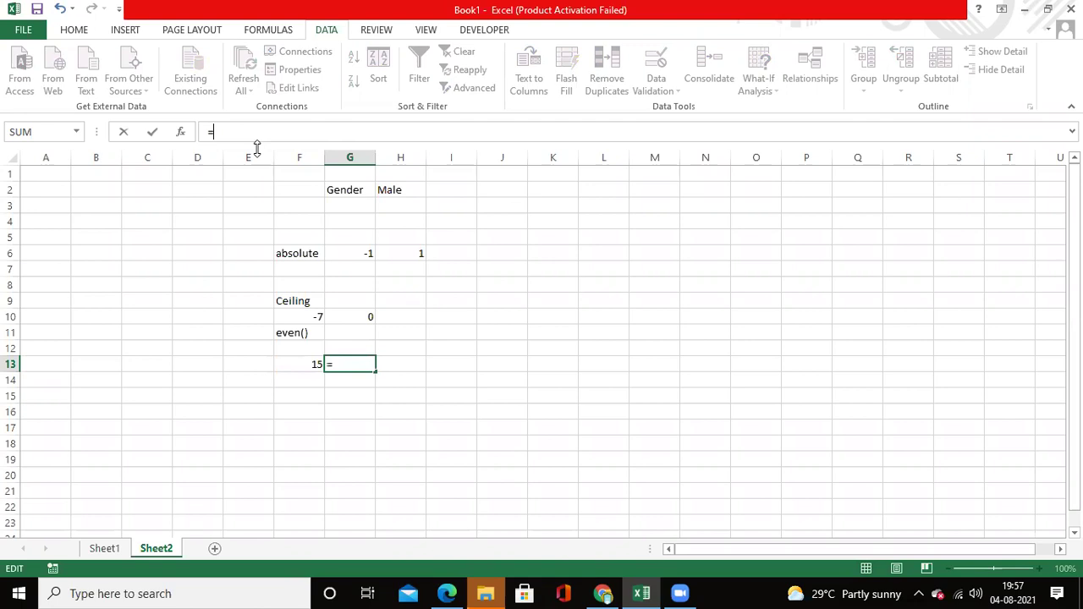
type("e")
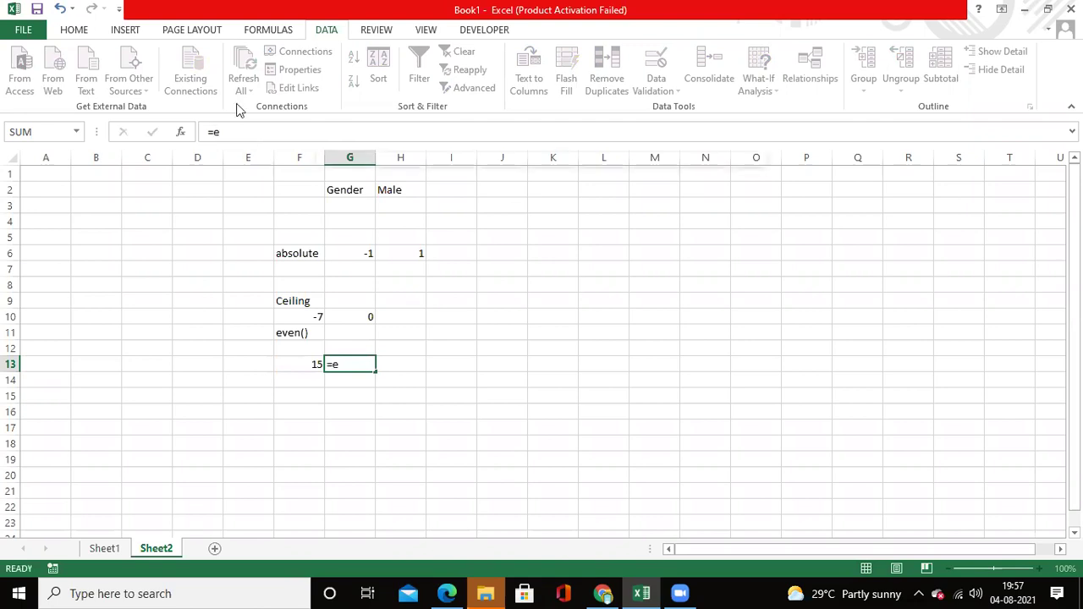
key("Return")
type("v")
key("Return")
type("e")
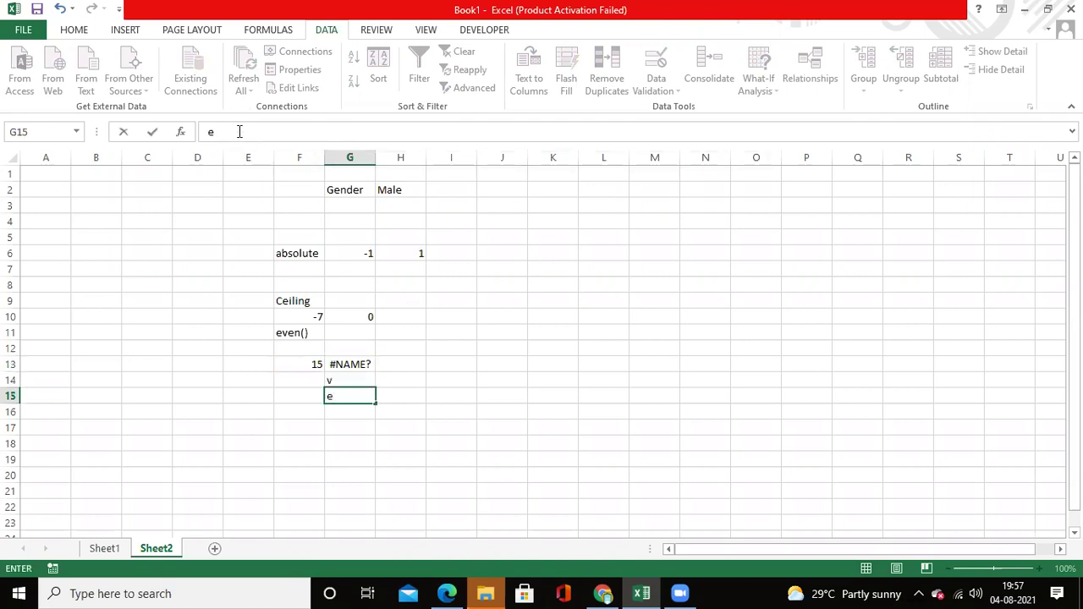
Enter the formula =even(f13) in cell G15 to round the number in F13 to an even integer.
double_click(239, 131)
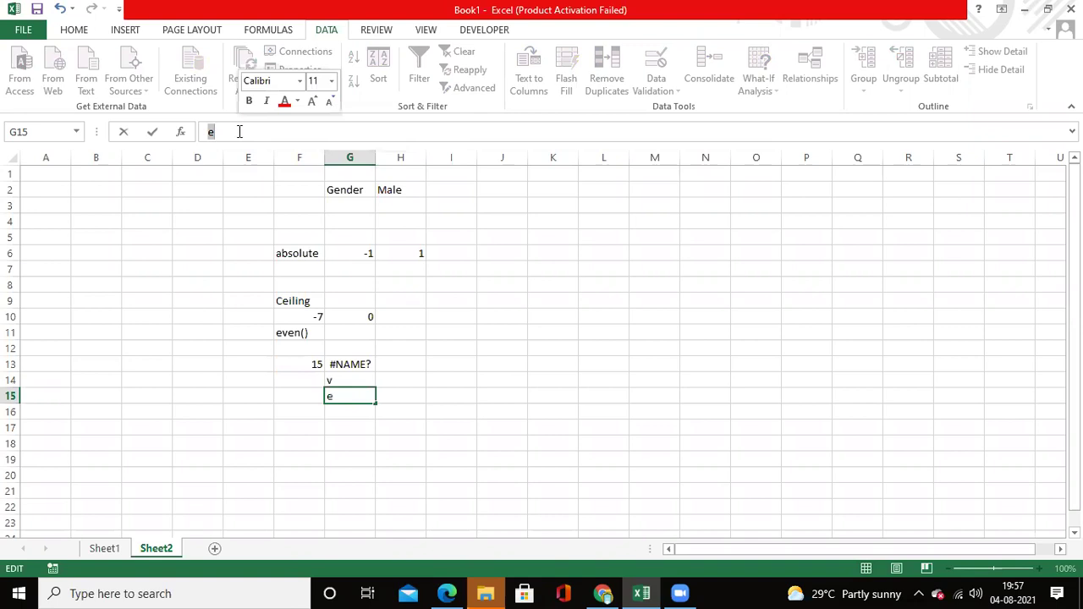
type("=e")
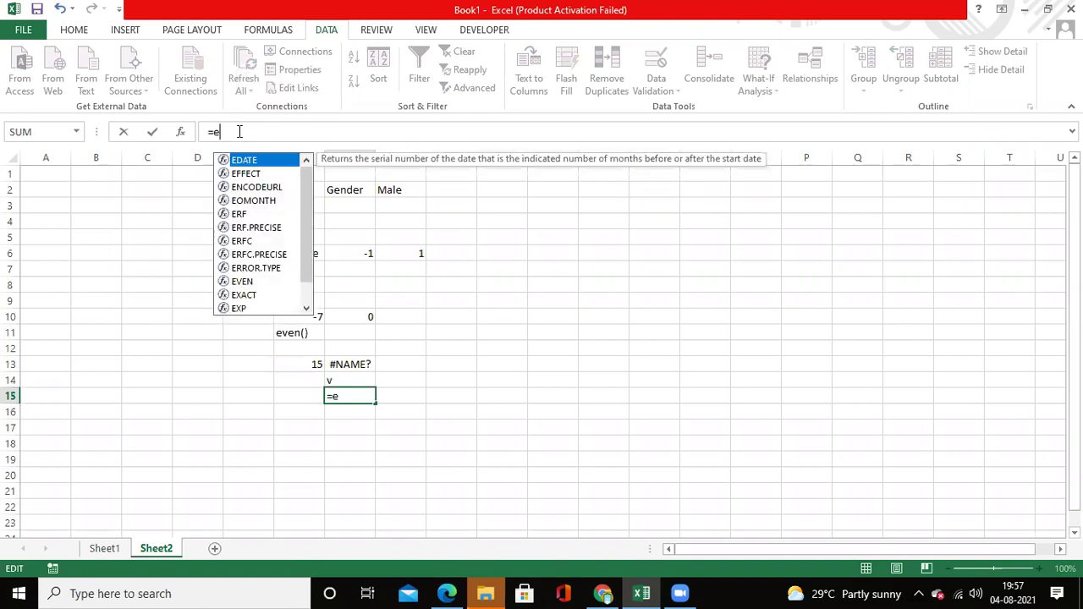
type("ven")
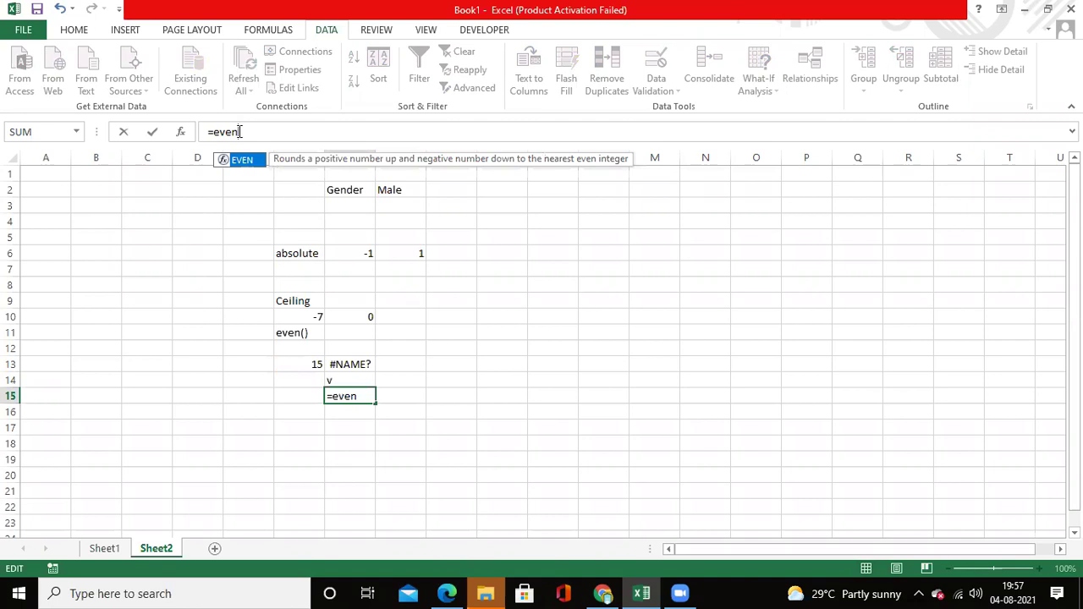
type("()")
left_click(241, 132)
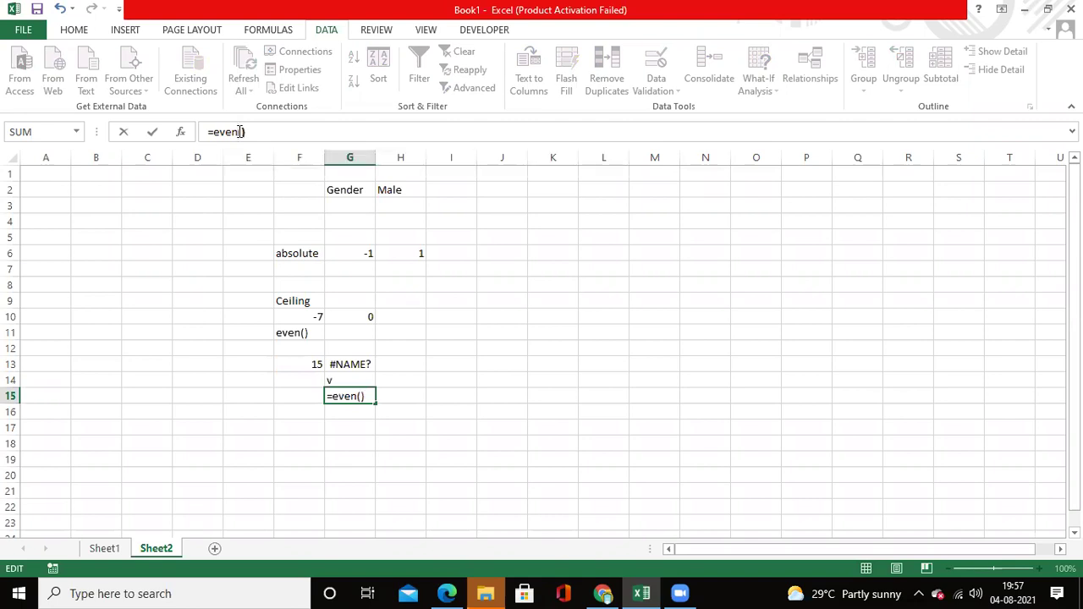
left_click(241, 132)
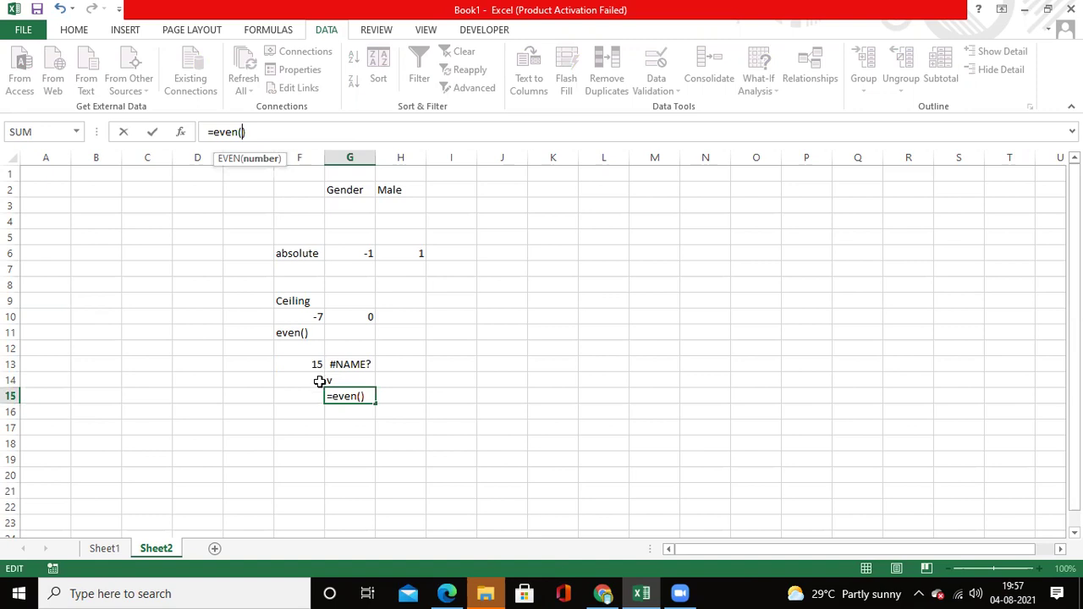
type("1")
key("BackSpace")
type("f1")
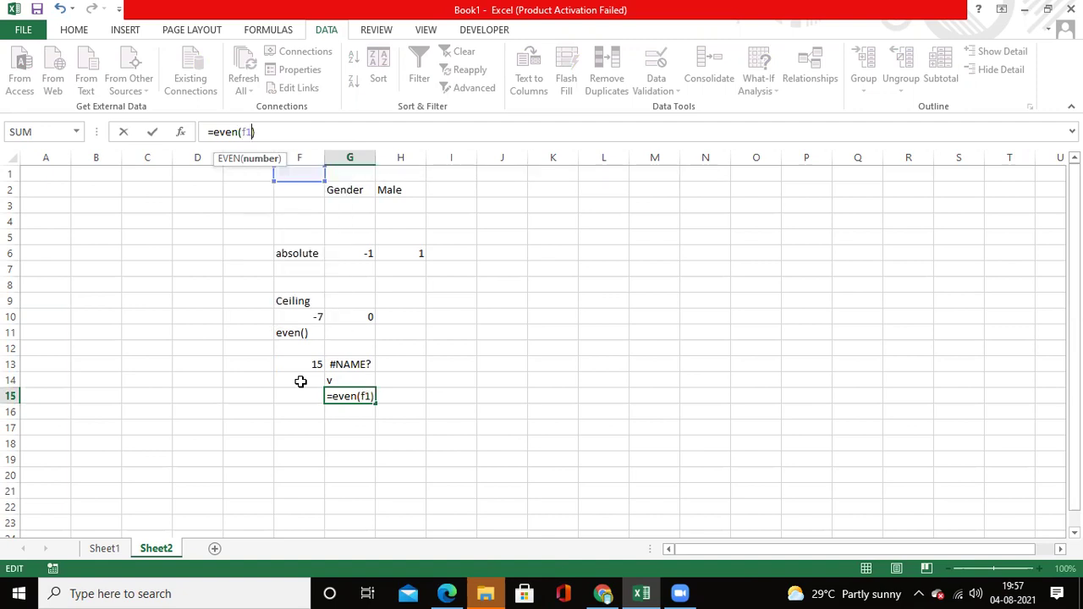
type("3")
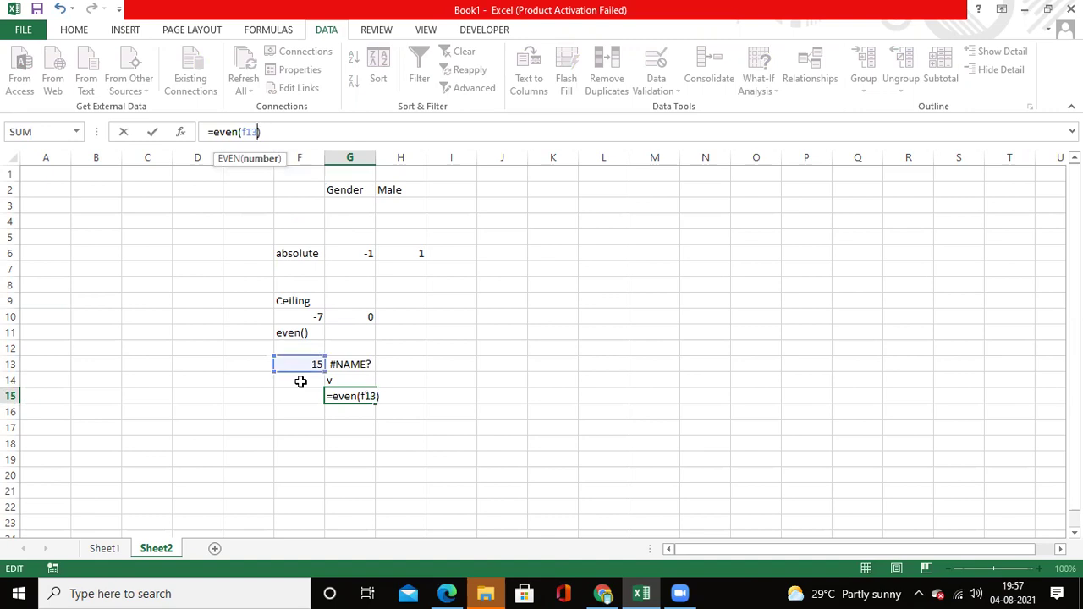
key("Return")
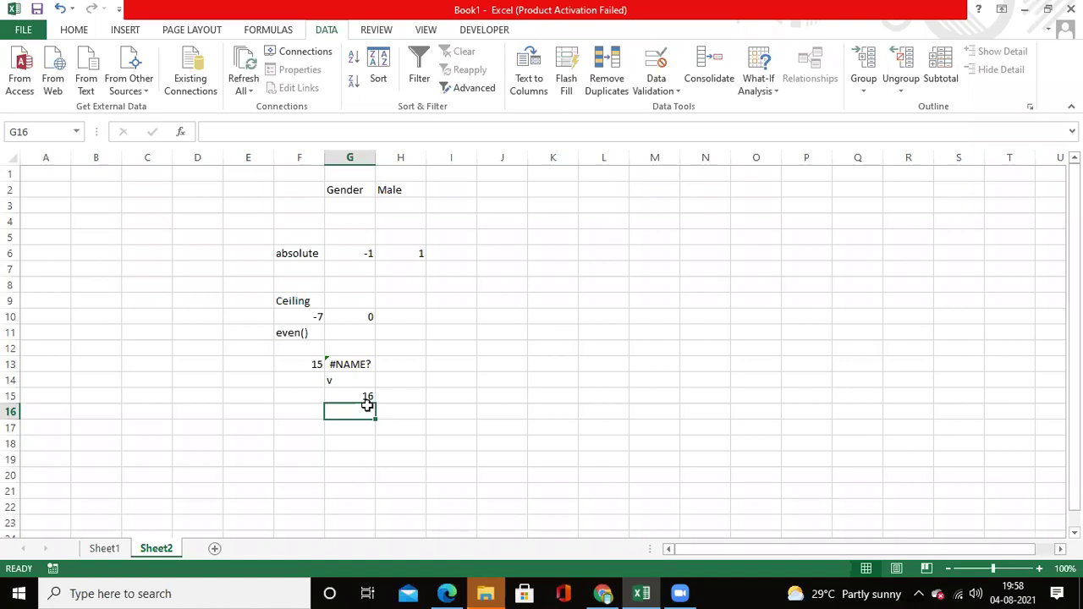
Enter the label "int()" in cell J3.
left_click(510, 205)
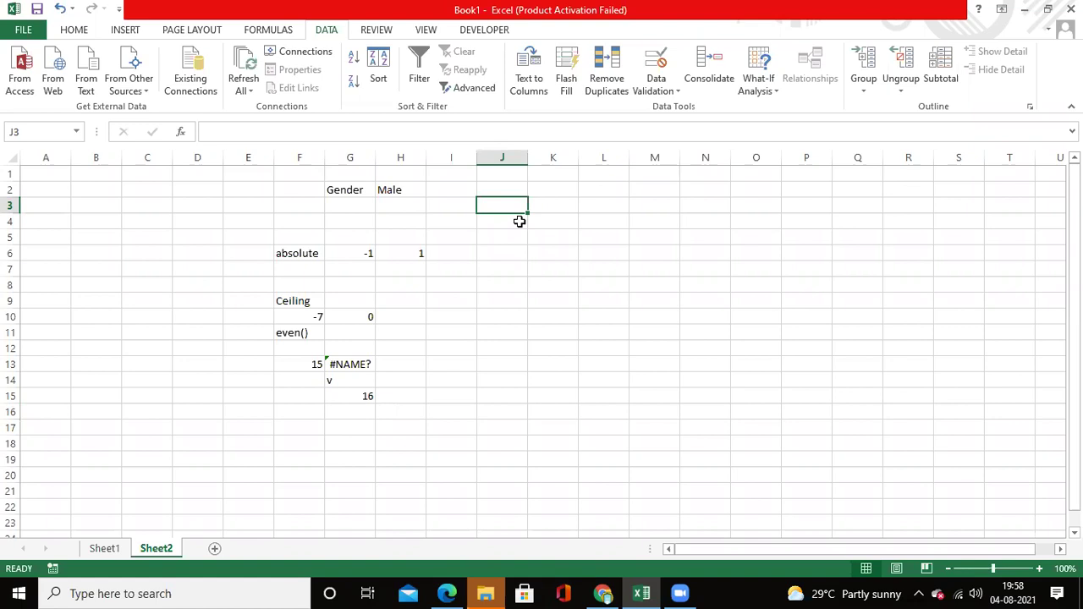
type("int()")
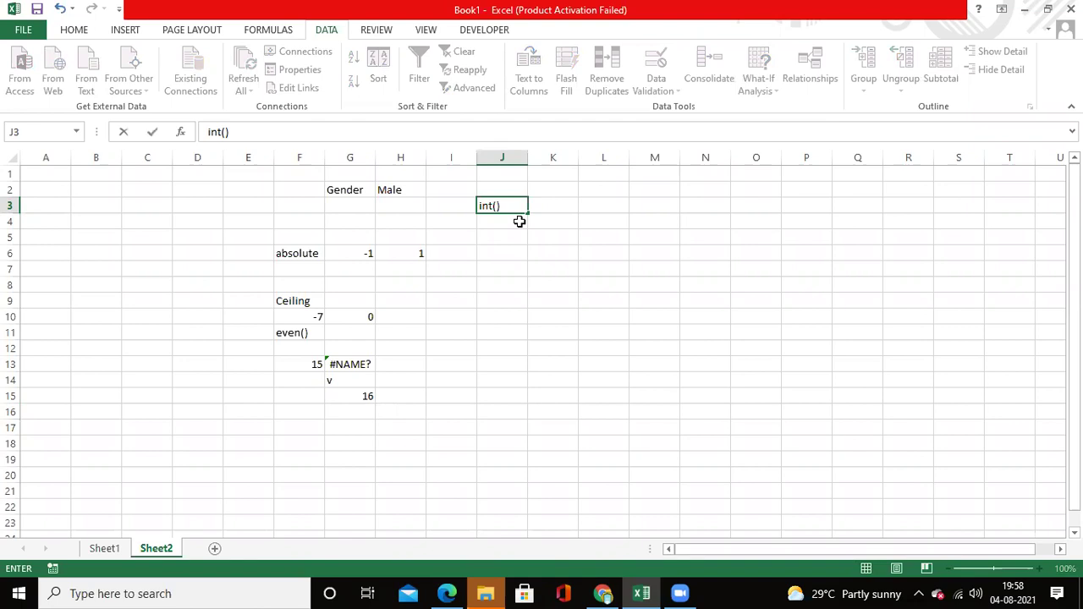
key("Left")
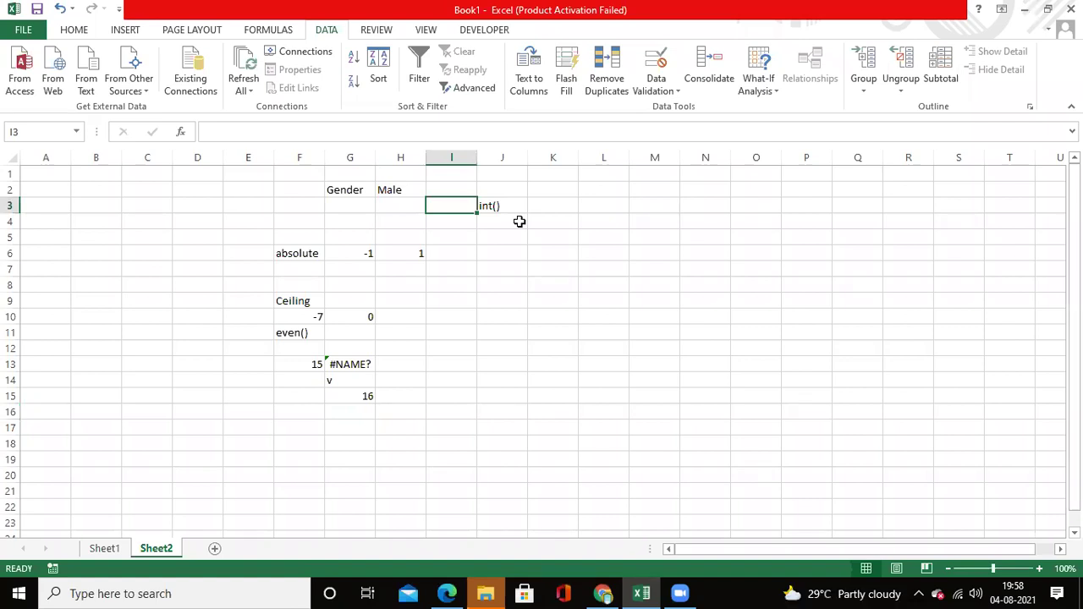
Enter the decimal number 265.8977 in cell J4 below the int() label.
left_click(533, 226)
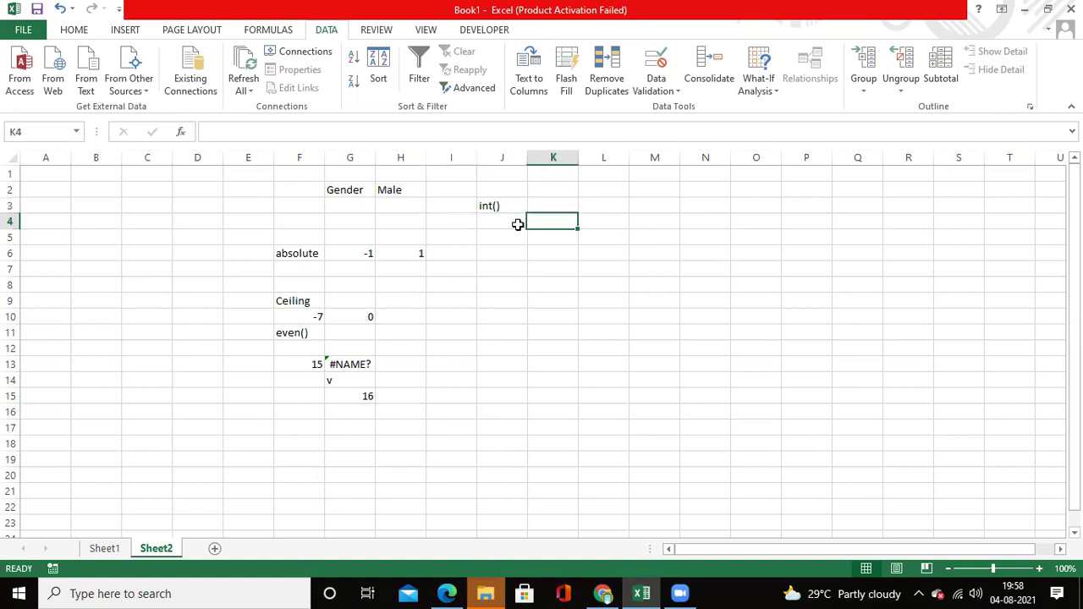
left_click(502, 222)
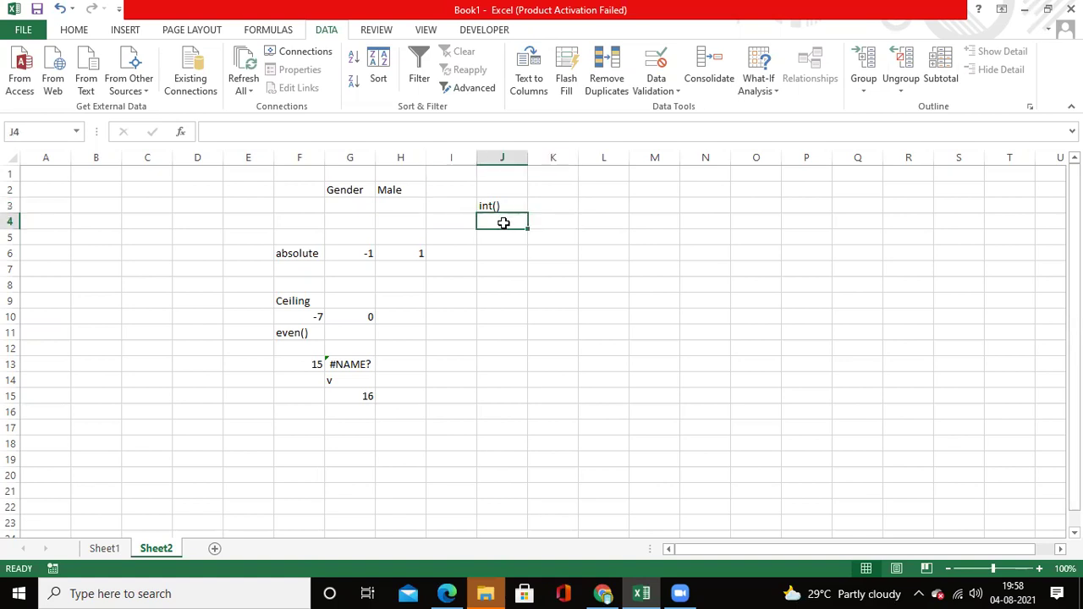
type("265.8977")
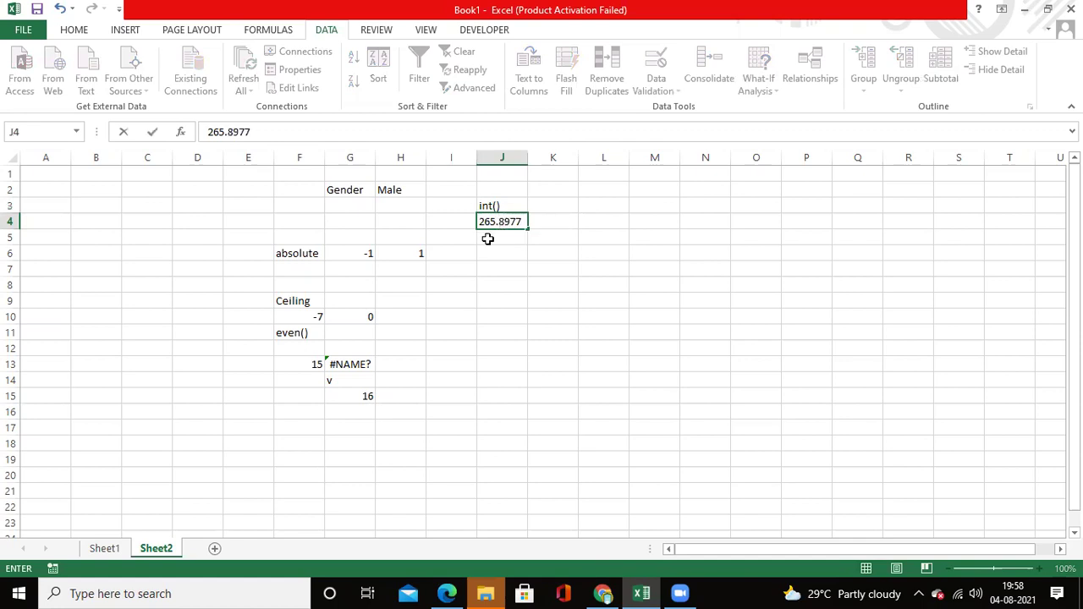
key("Tab")
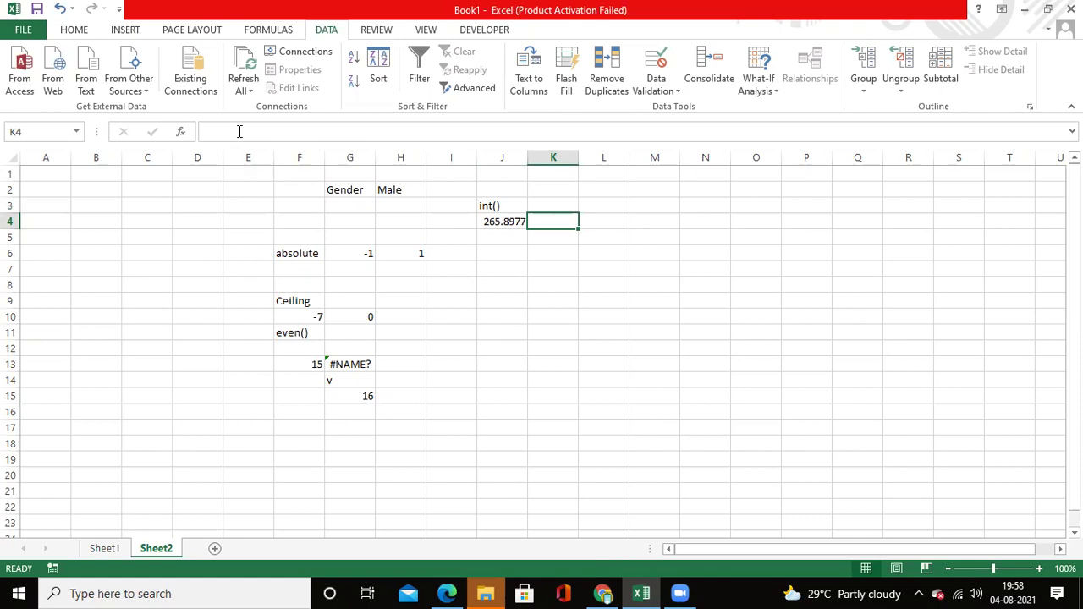
Enter the formula =intt(j4) in cell K4 beside the decimal number.
key("F2")
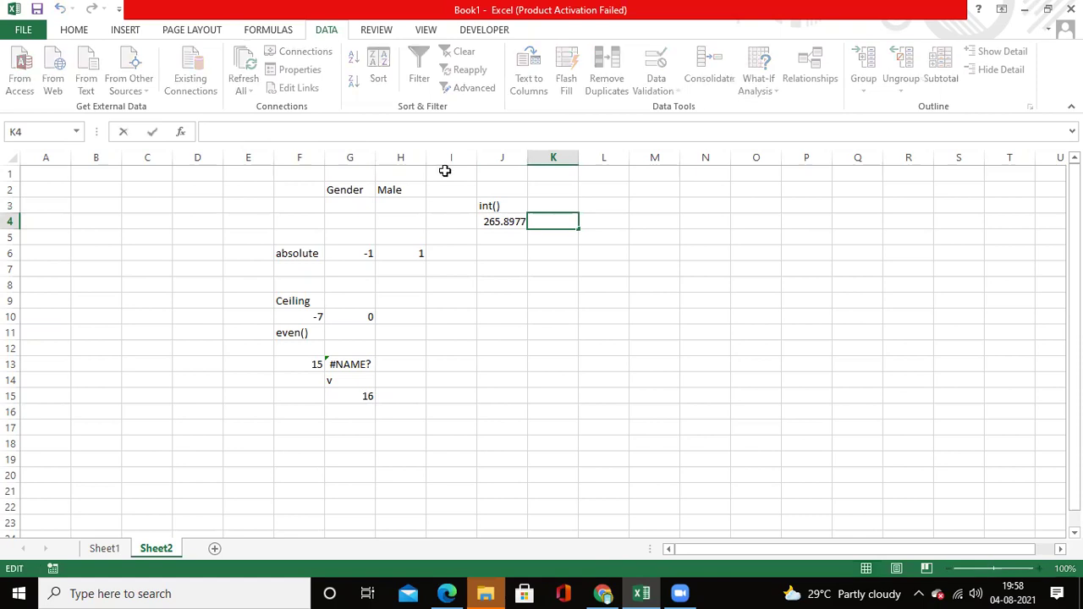
type("=int")
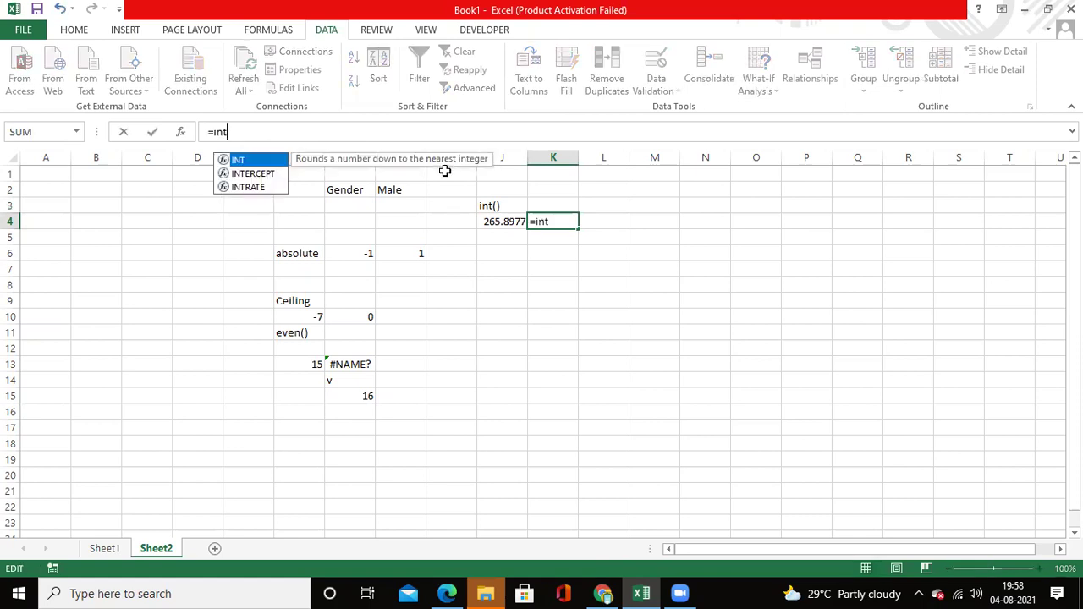
type("t")
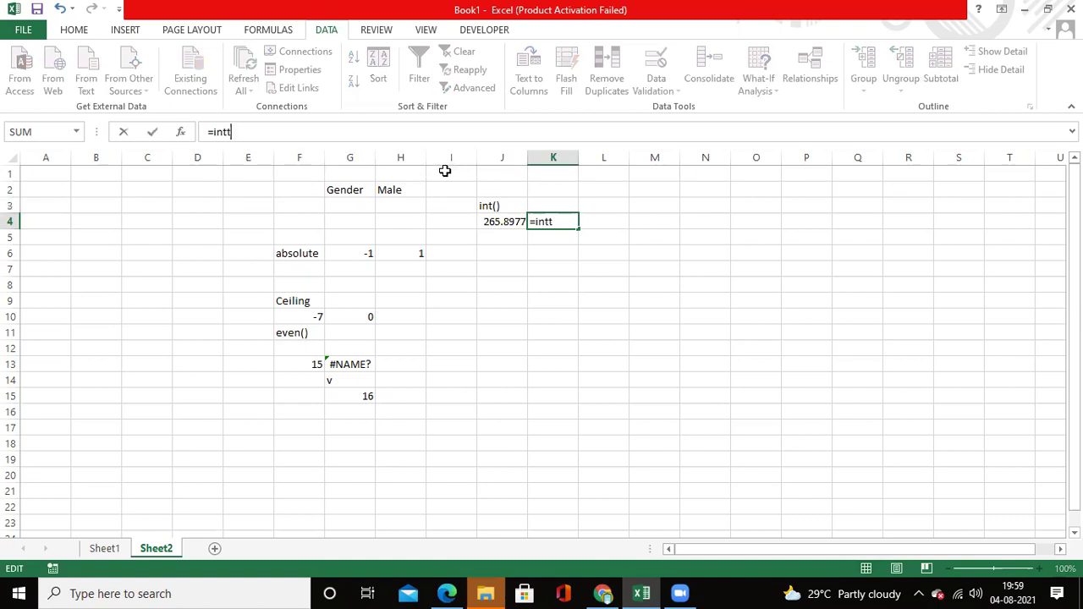
type("()")
key("Left")
type("j4")
key("Return")
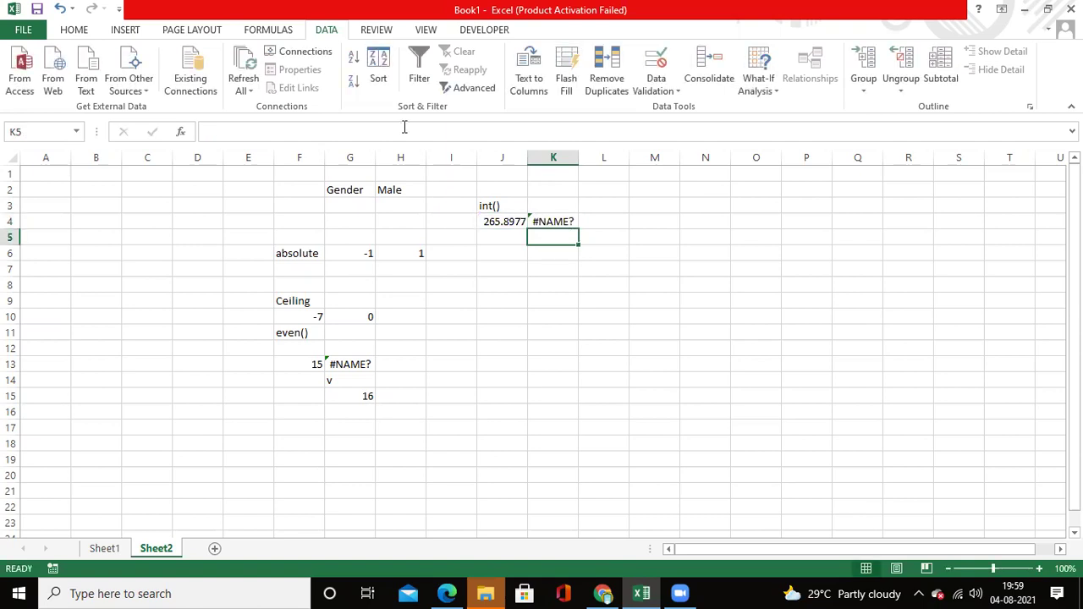
Correct the function name in cell K4 so the formula reads =int(J4).
key("Up")
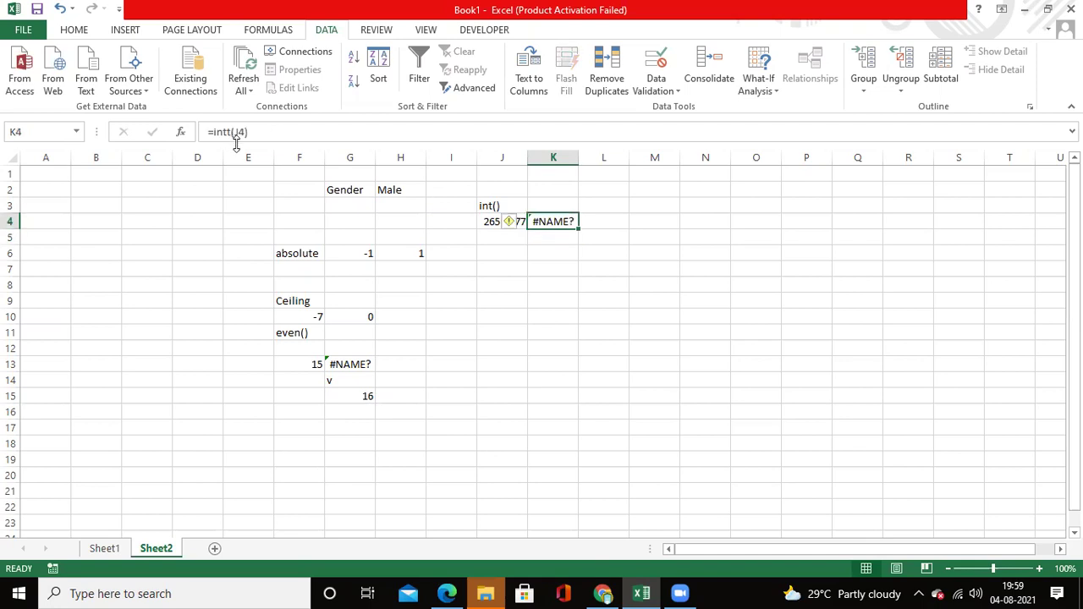
key("F2")
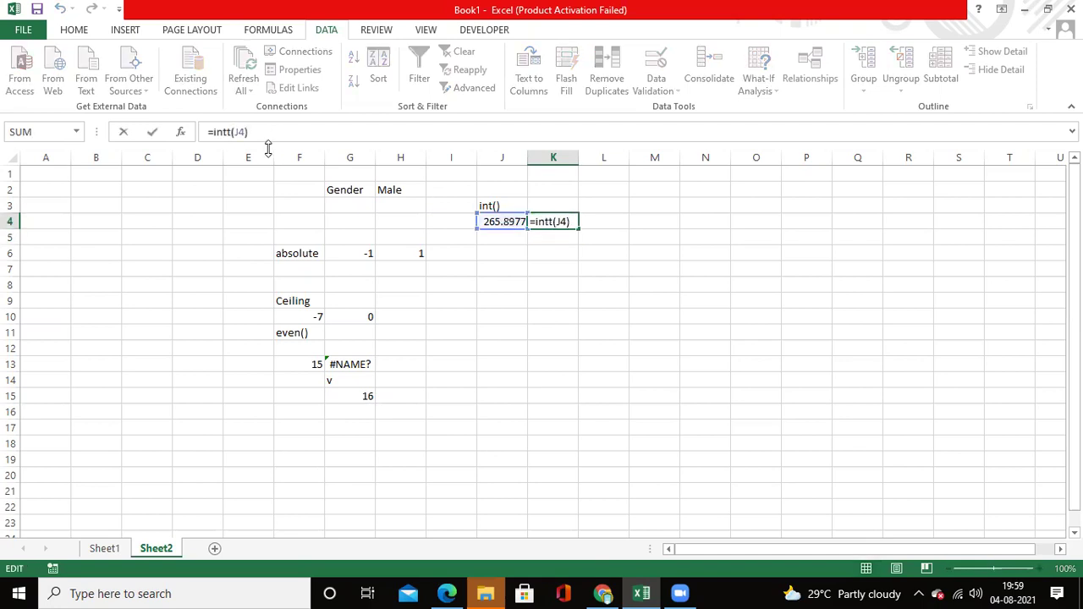
key("Left")
key("Left")
key("Left")
key("Left")
key("BackSpace")
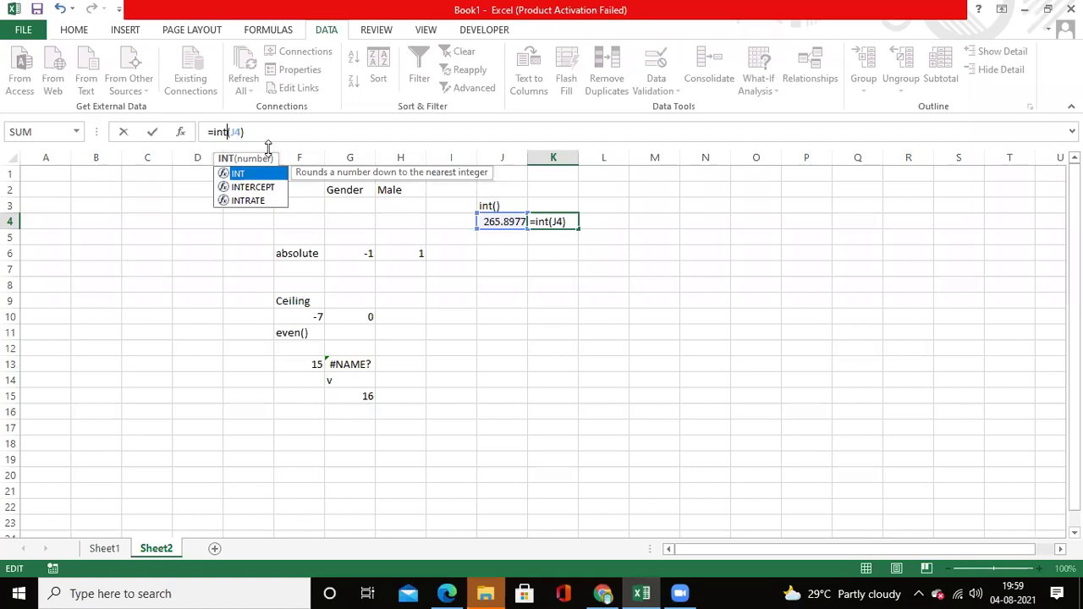
key("ctrl+Return")
key("Down")
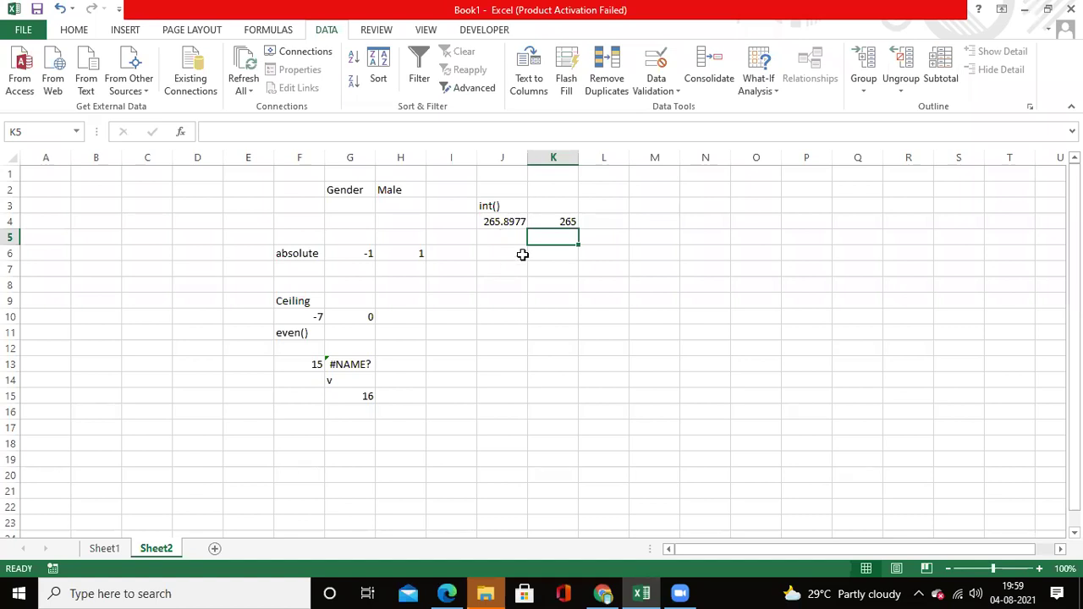
Try to enter the formula =ROUND(j4) in cell J6 to round the decimal number in J4.
left_click(501, 242)
left_click(491, 254)
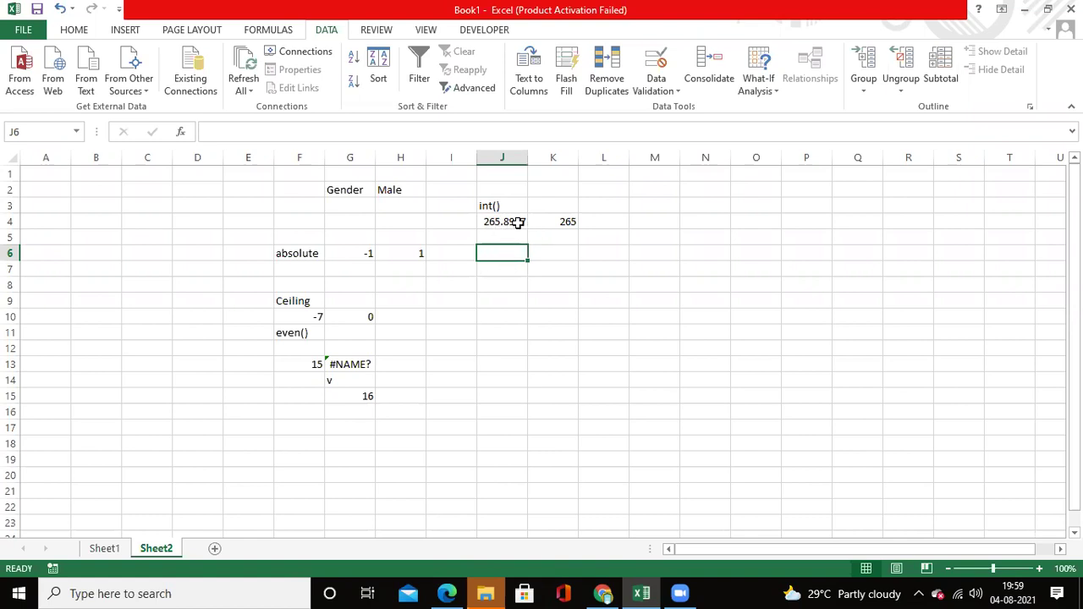
left_click(308, 131)
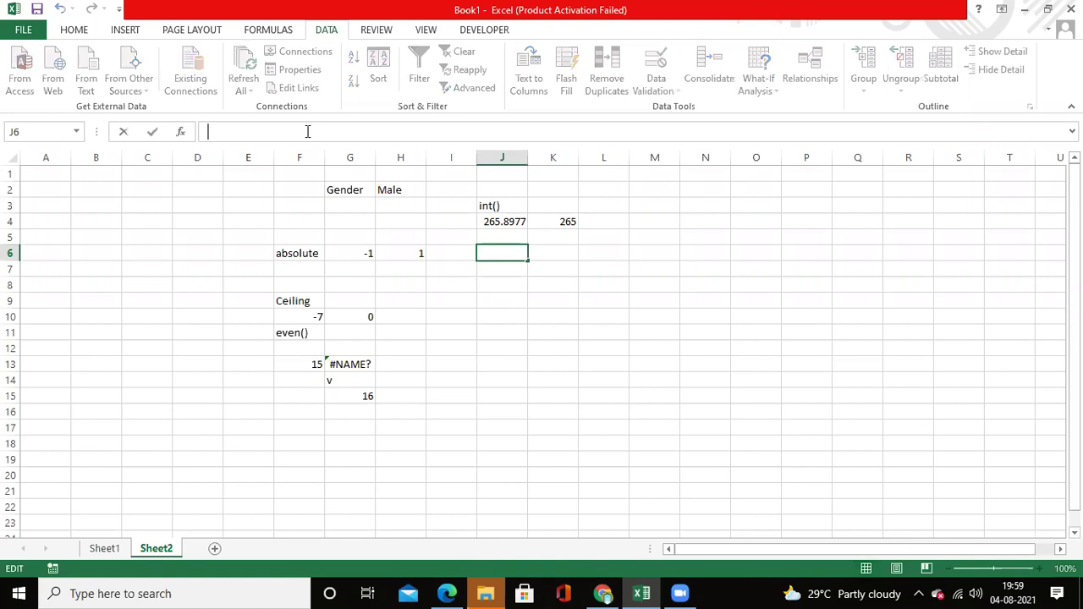
type("=roun")
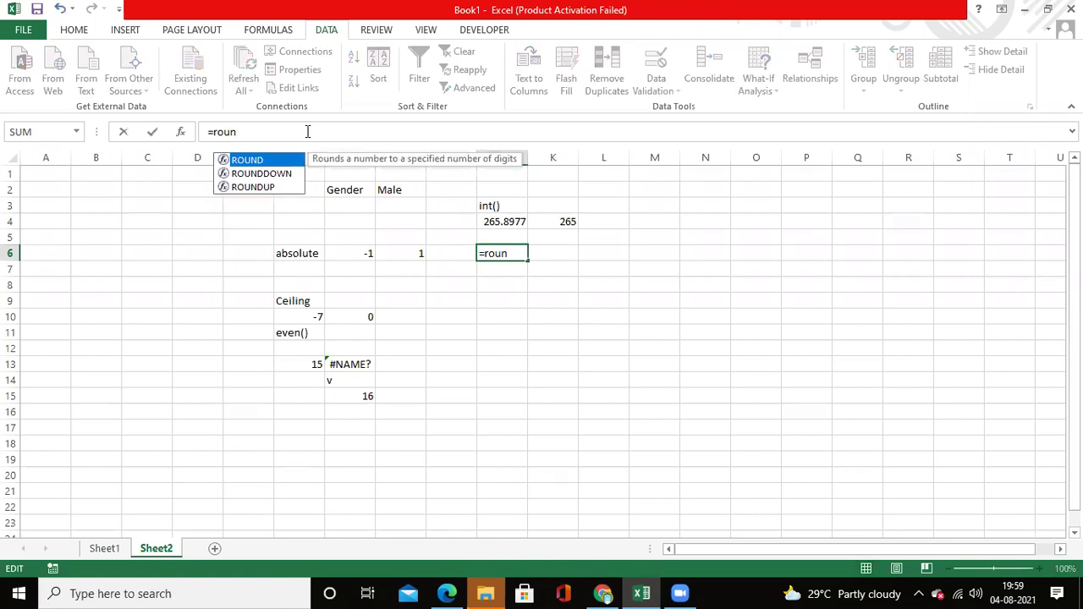
double_click(257, 161)
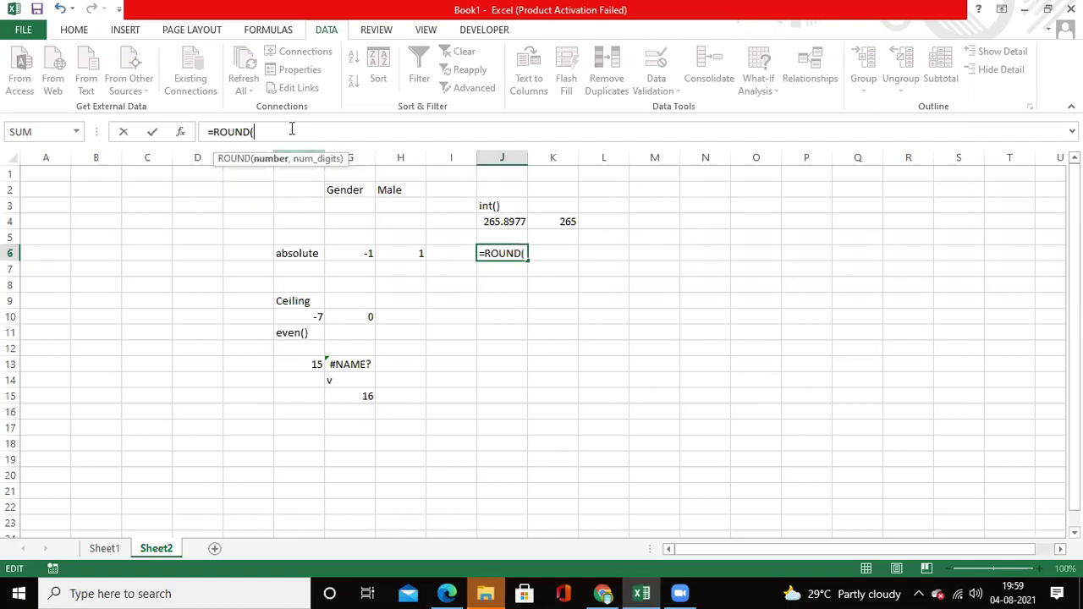
left_click(496, 223)
type(")")
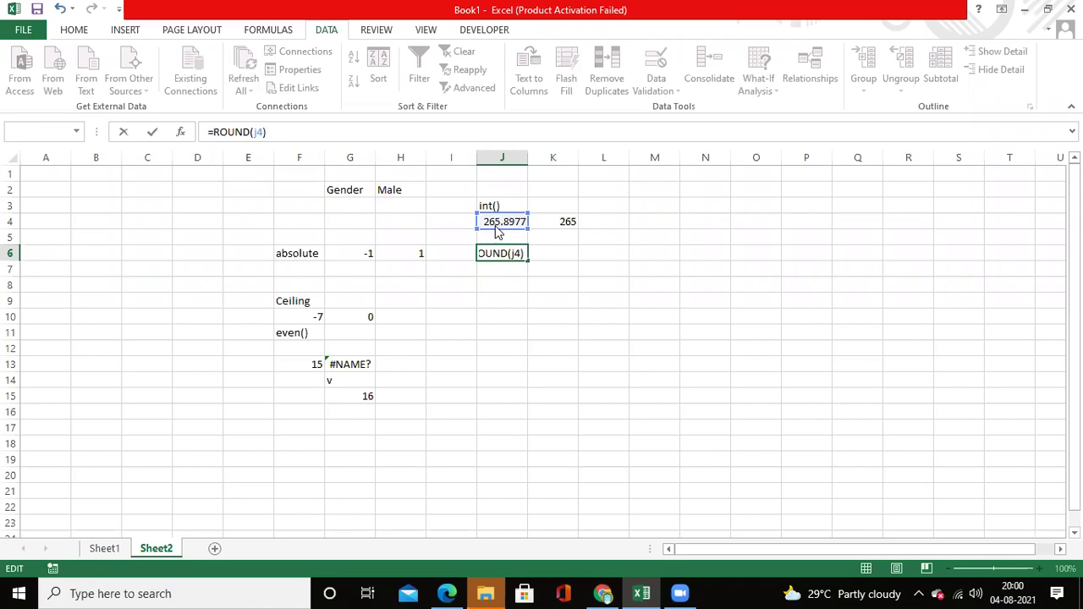
key("Return")
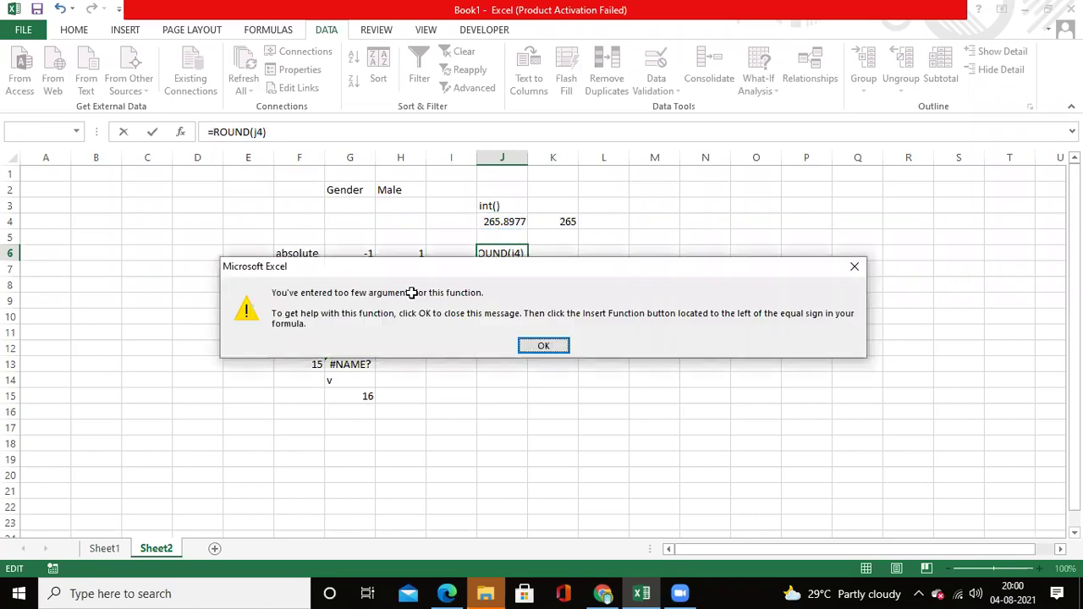
key("Return")
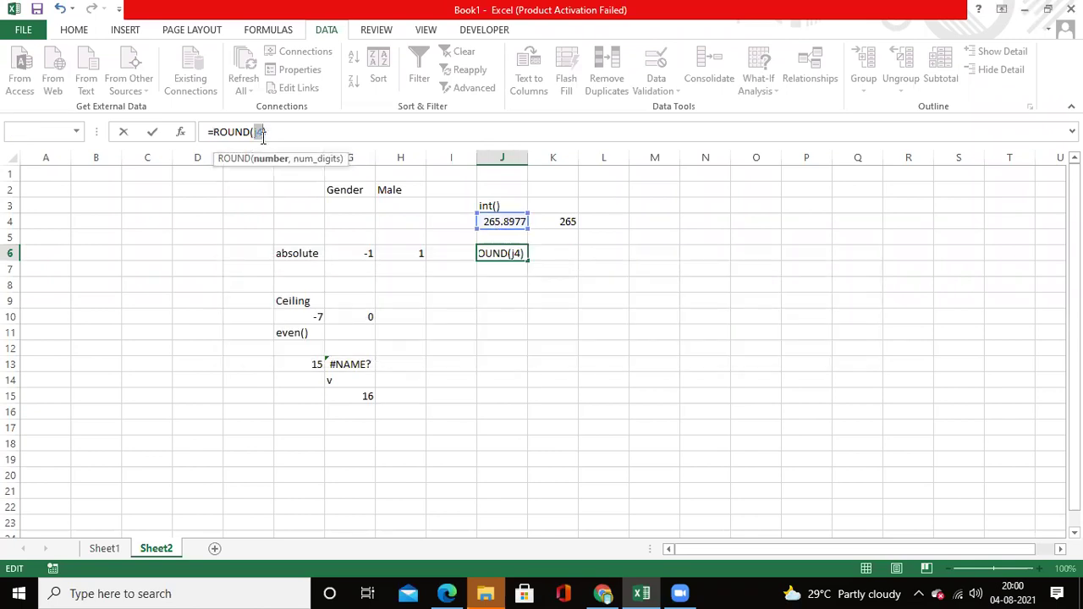
Complete the rounding formula in cell J6 with 2 as the number of digits, so it reads =ROUND(j4,2).
left_click(504, 152)
type(",2")
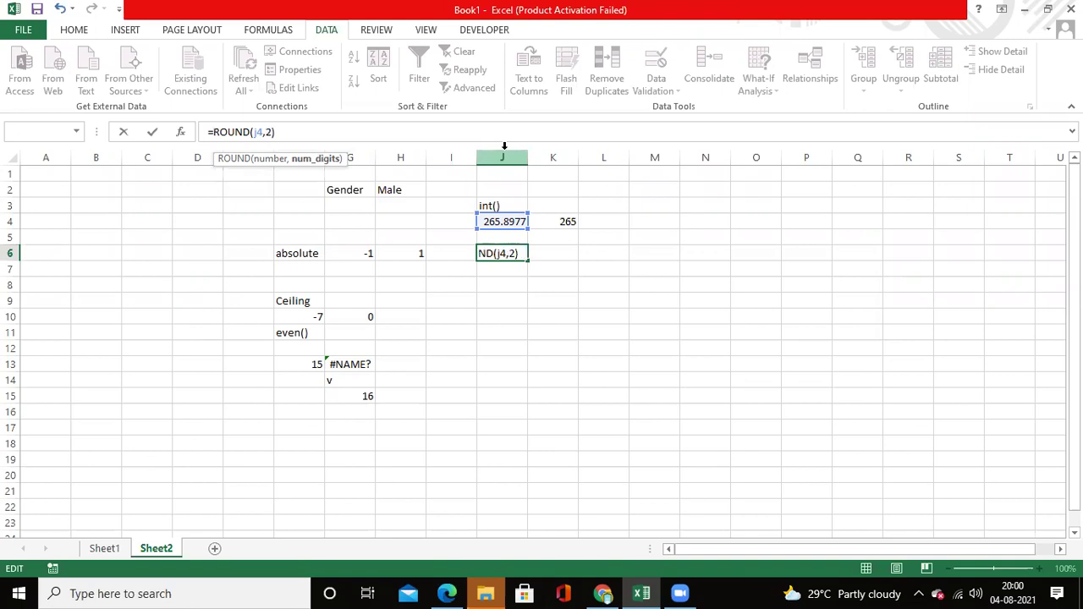
key("Return")
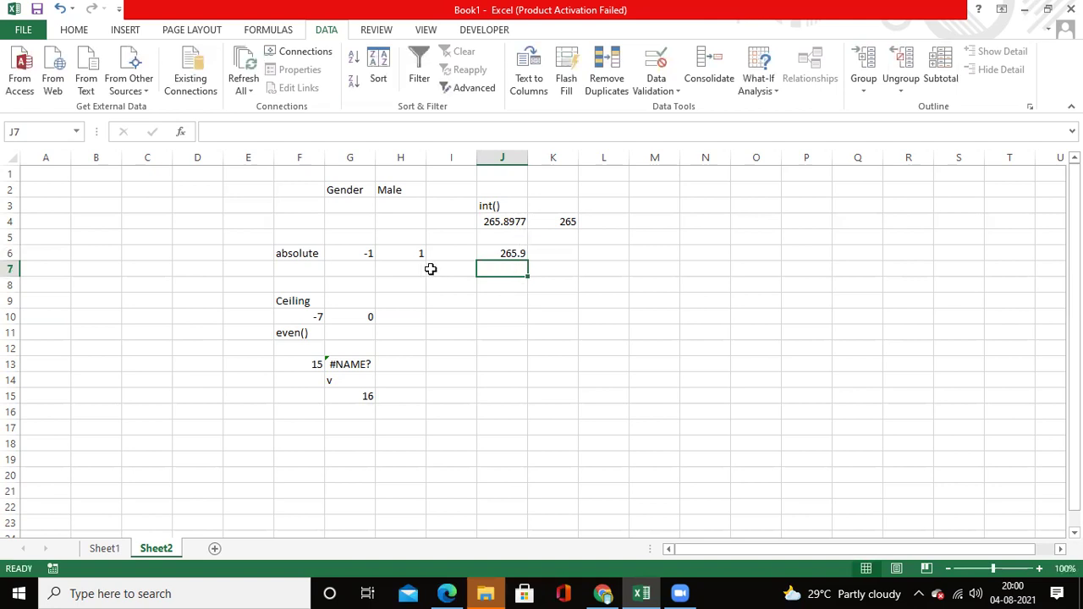
Change the number of digits in cell J6's ROUND formula to 0.
left_click(501, 250)
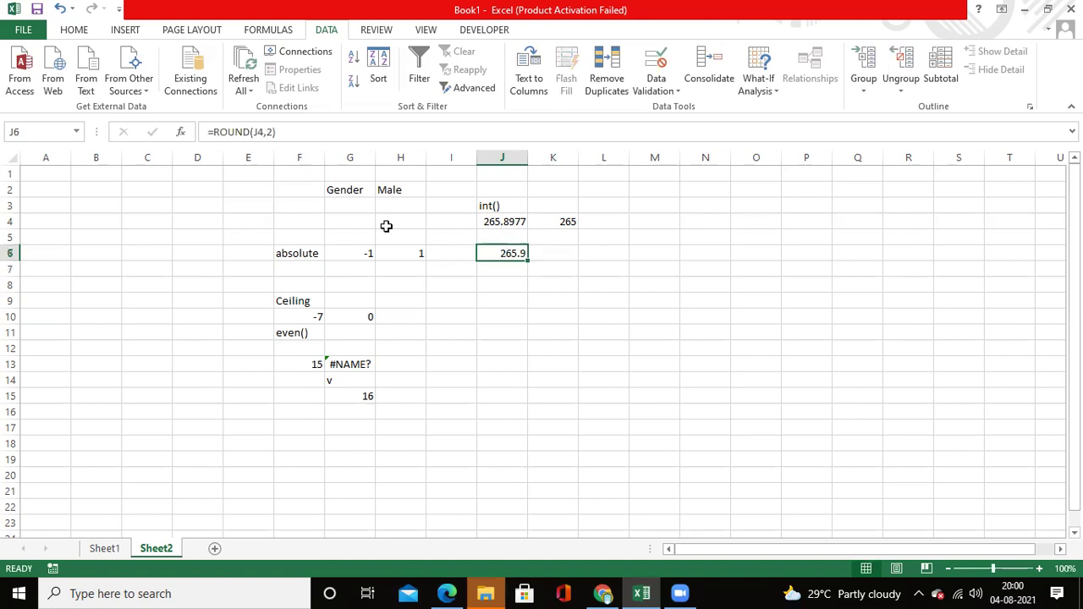
left_click(272, 132)
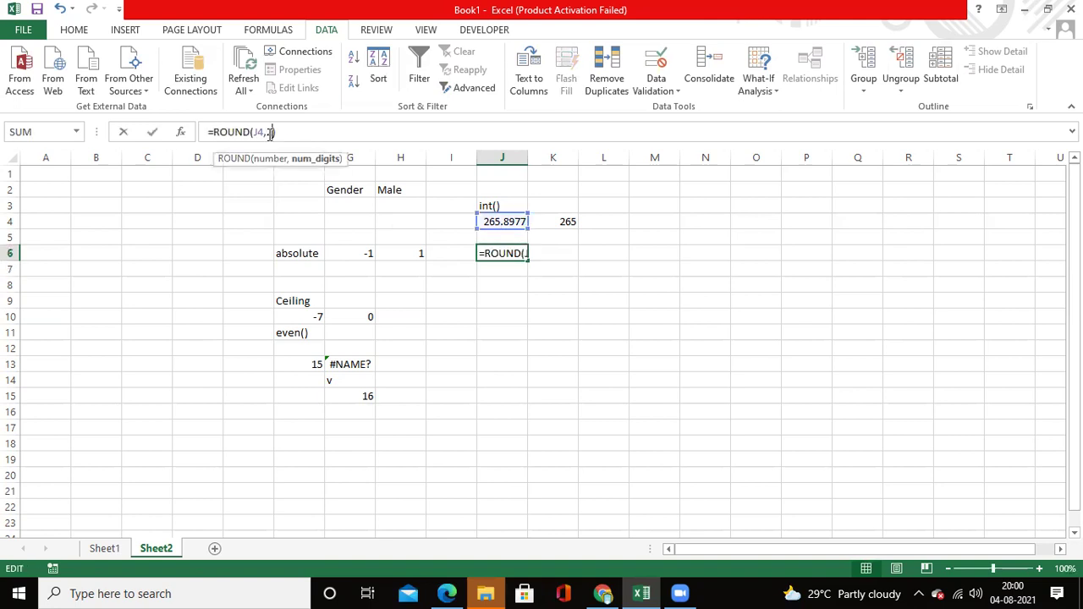
key("BackSpace")
type("0")
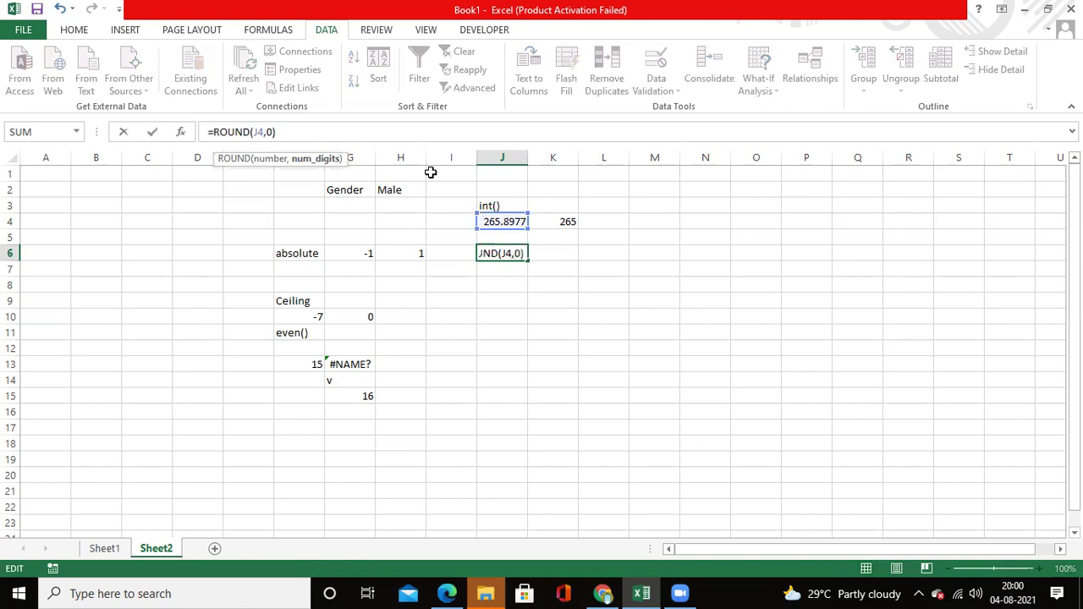
key("Return")
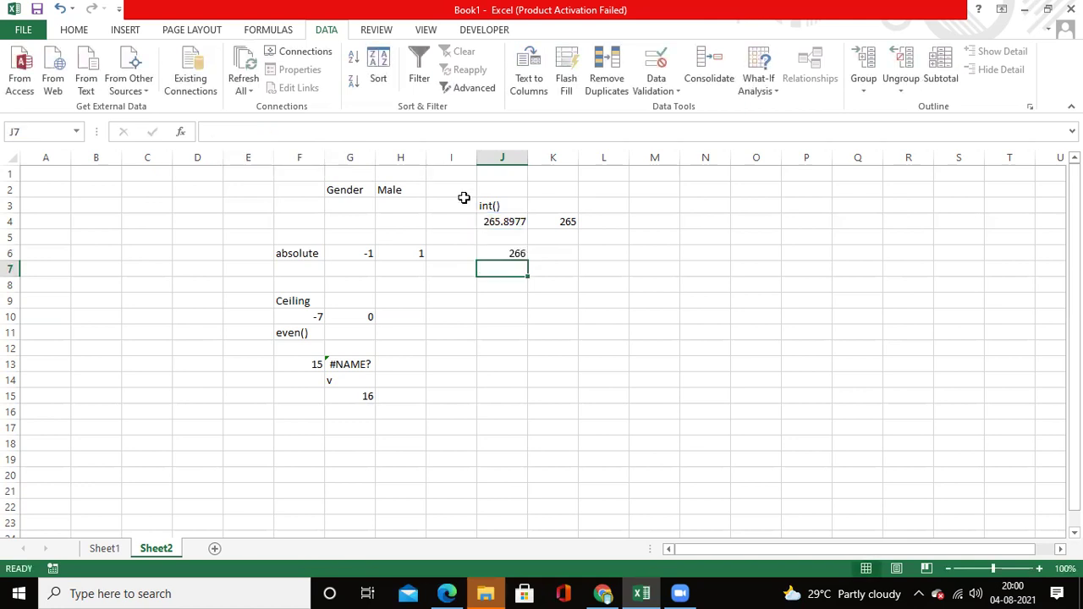
Edit the decimal number in cell J4 so that it is 265.4177.
left_click(513, 254)
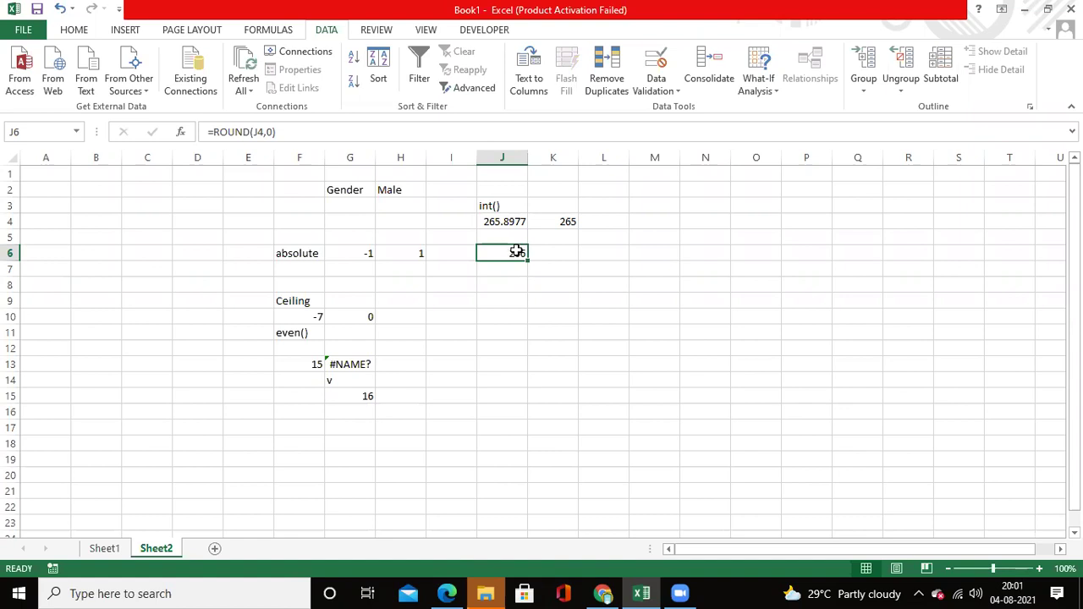
left_click(510, 221)
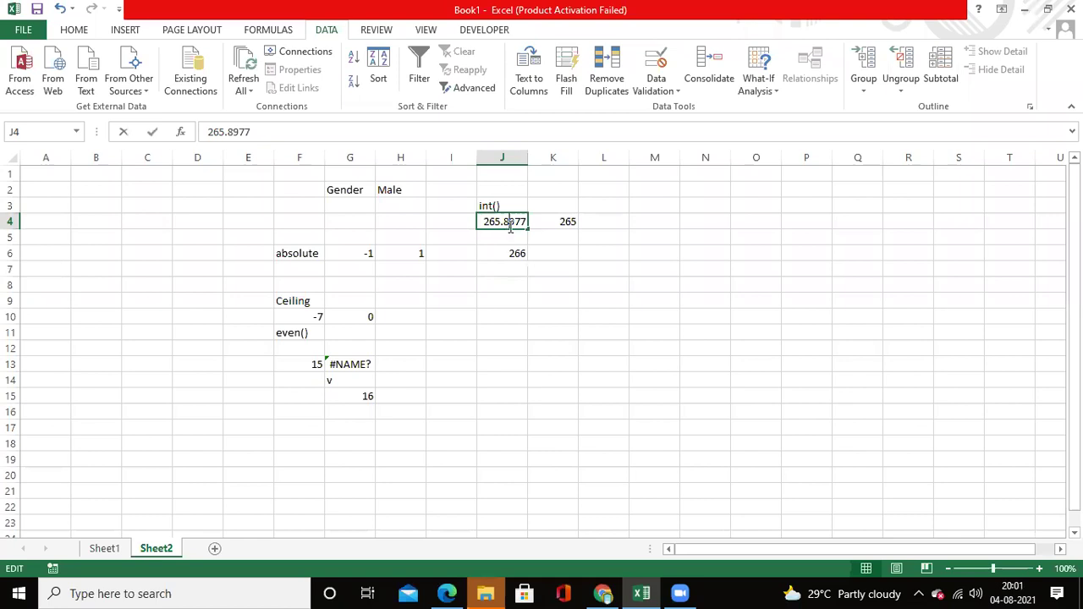
double_click(511, 221)
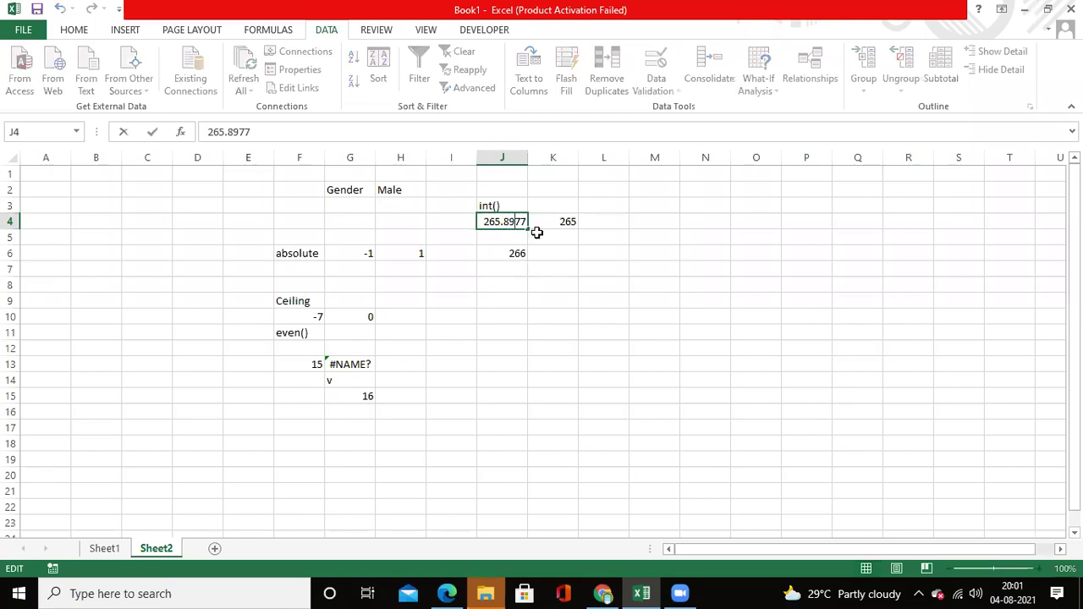
key("BackSpace")
key("BackSpace")
type("41")
key("Return")
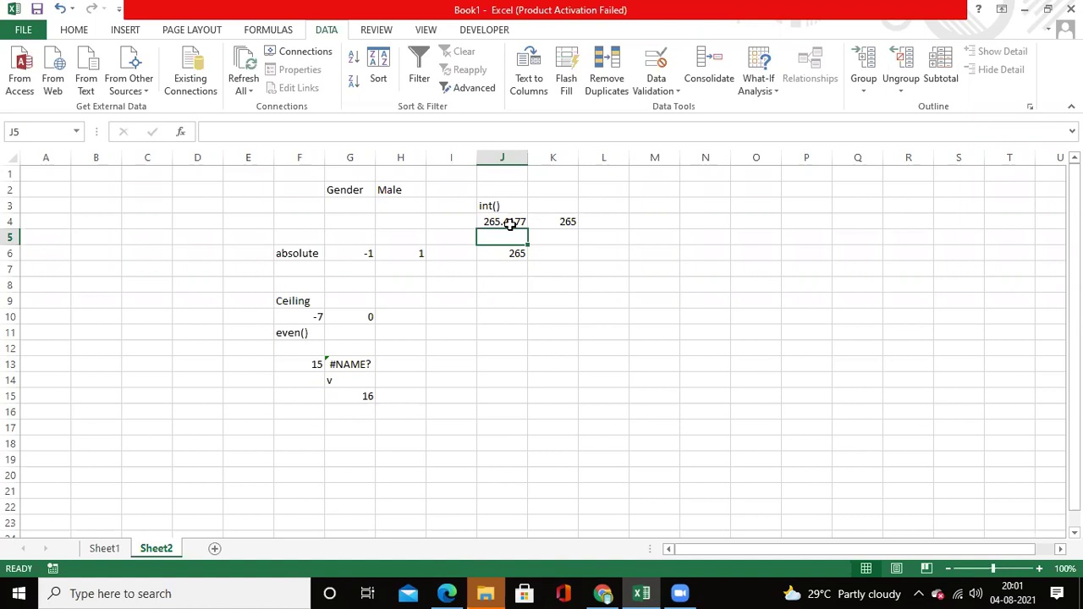
Enter the label "roundup" in cell J8.
left_click(490, 291)
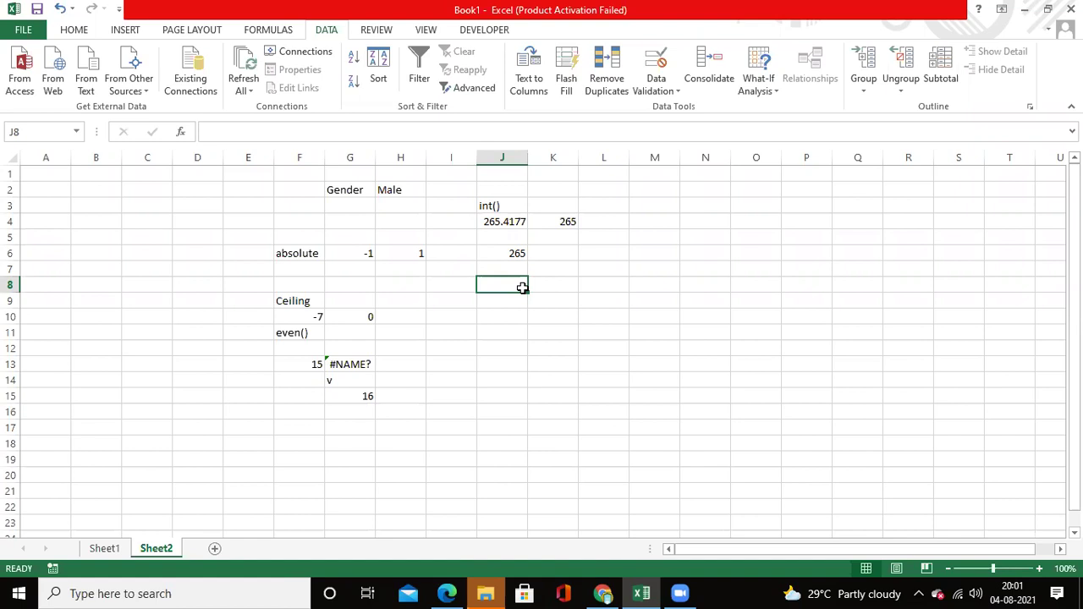
type("rounf")
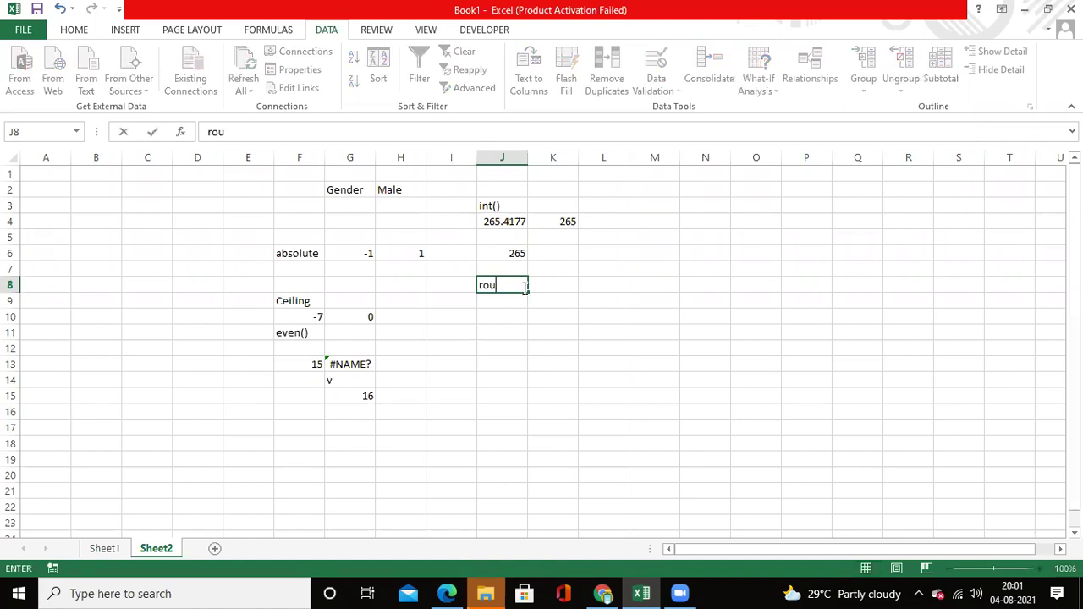
key("BackSpace")
type("d")
type("ip")
key("BackSpace")
key("BackSpace")
type("up")
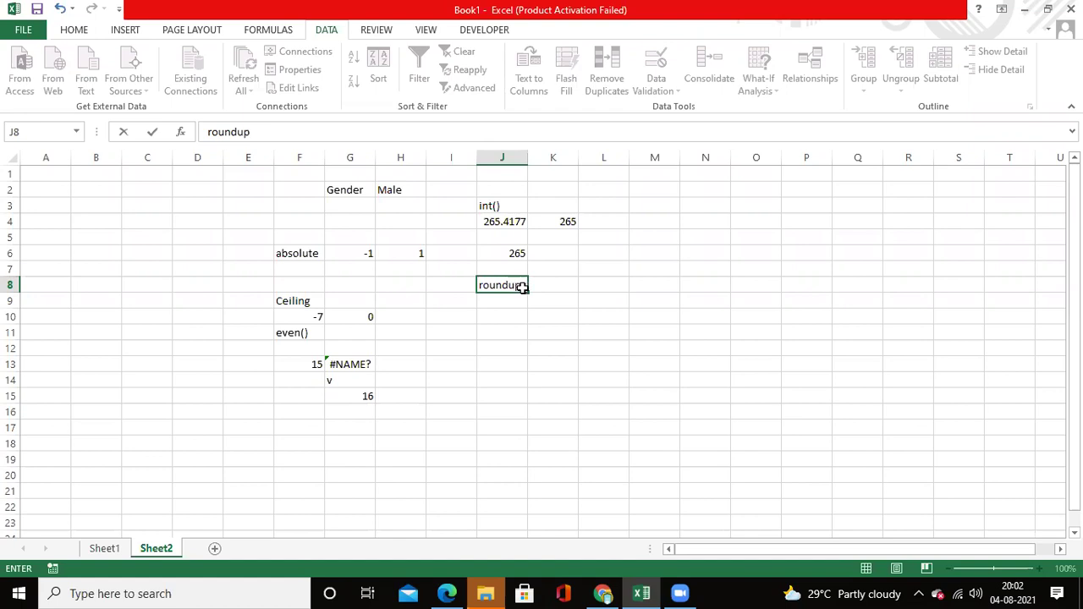
key("Return")
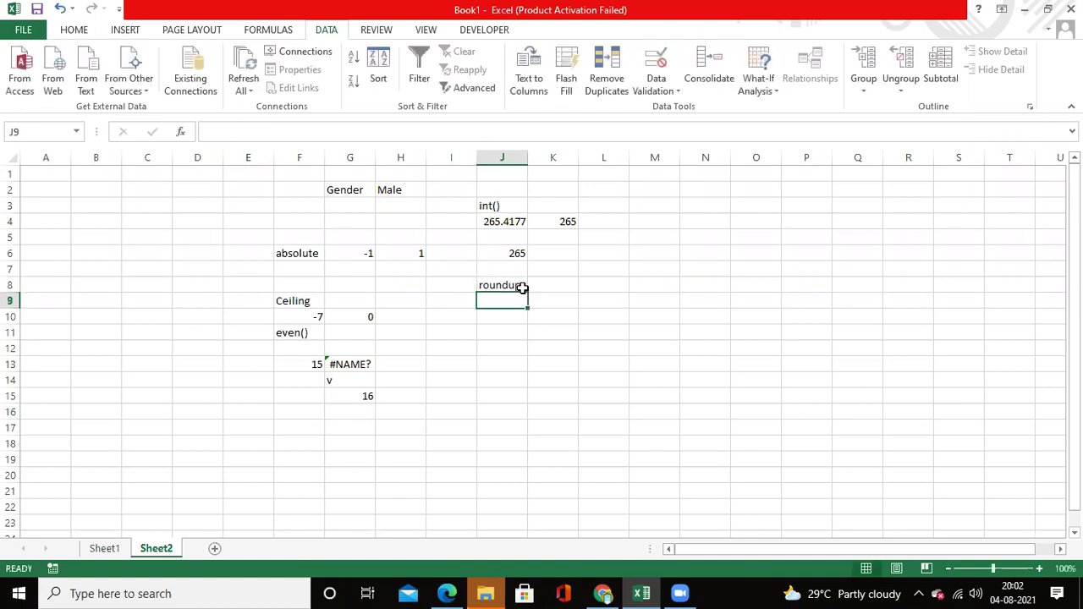
Enter the label "rounddown" in cell J9 below the roundup label.
type("round")
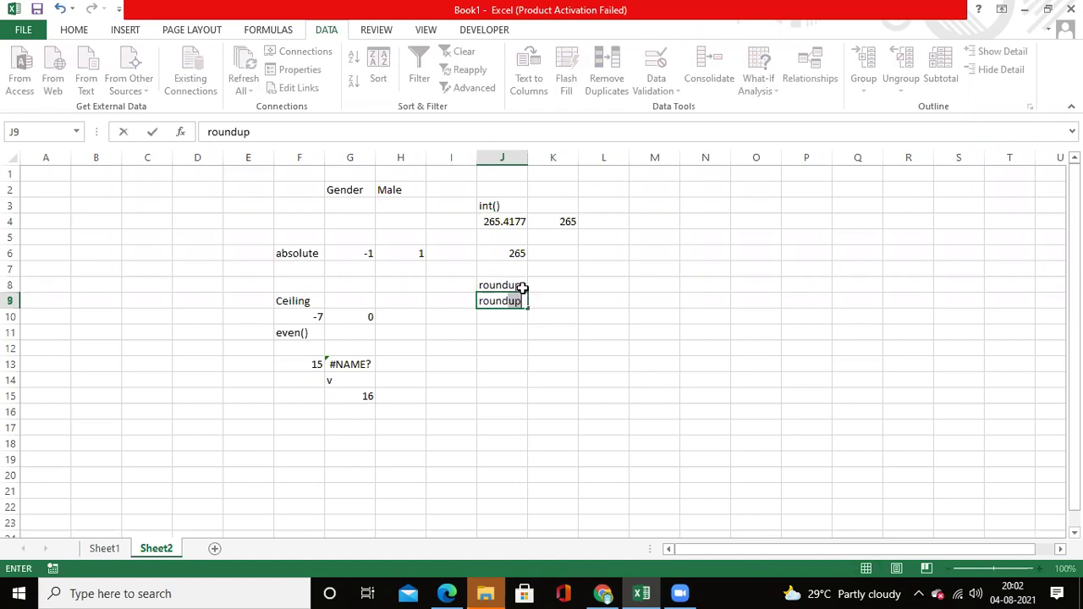
type("down")
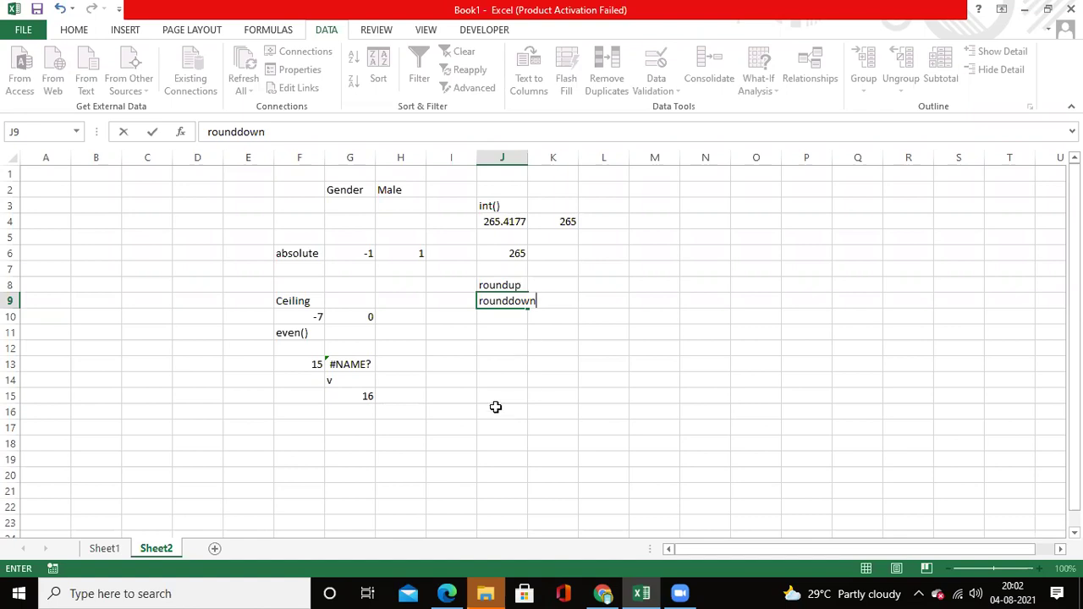
key("Return")
key("Return")
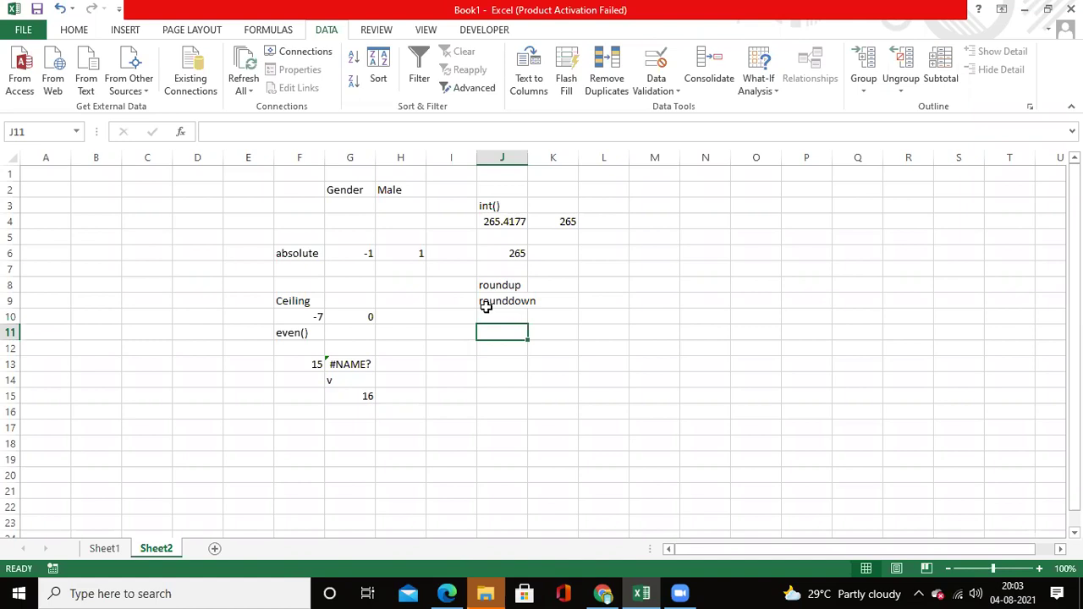
Enter the label "sumproduct" in cell J11.
type("s")
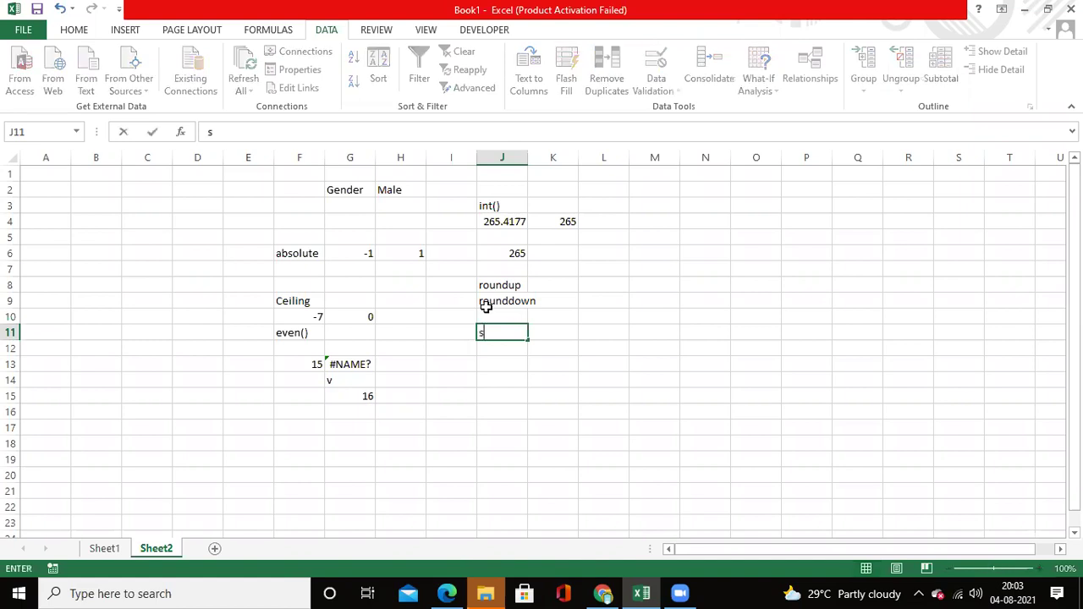
type("umproduct")
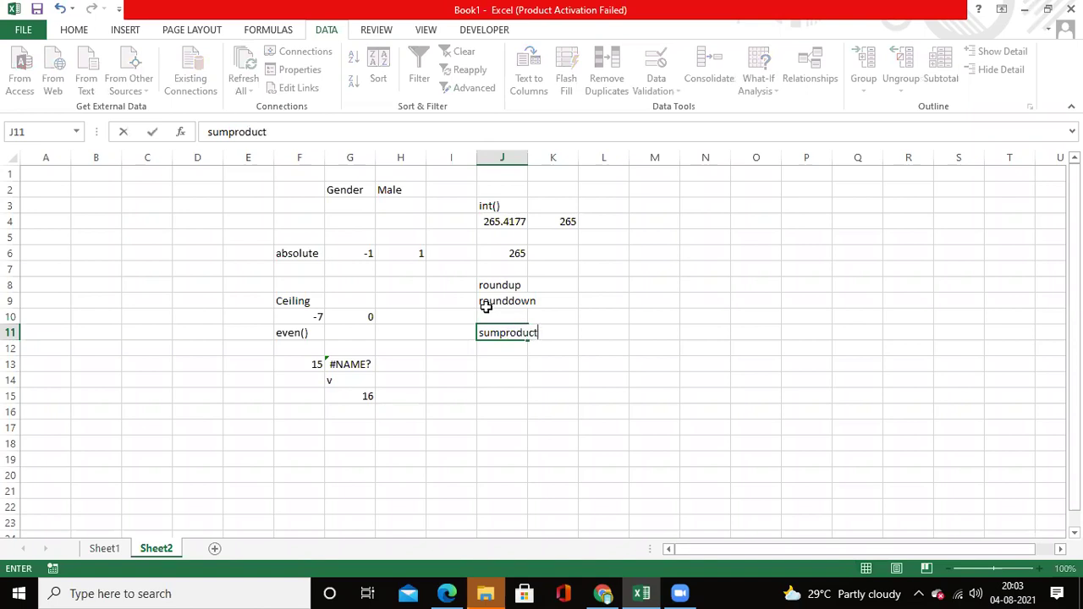
key("Return")
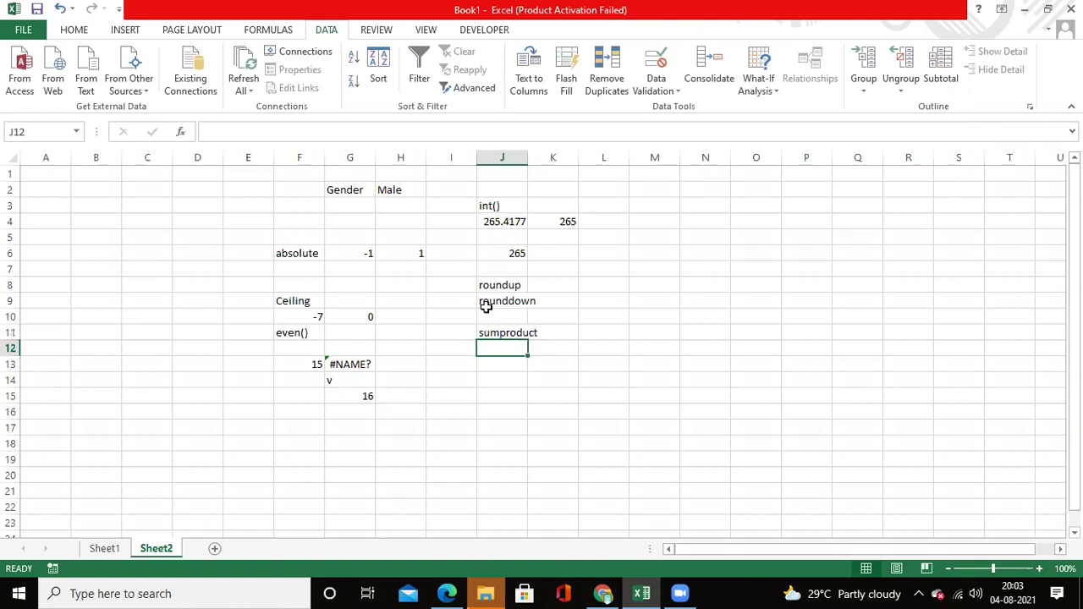
Enter the row label "MRP" in cell J13, leaving one row blank below the sumproduct label.
key("Down")
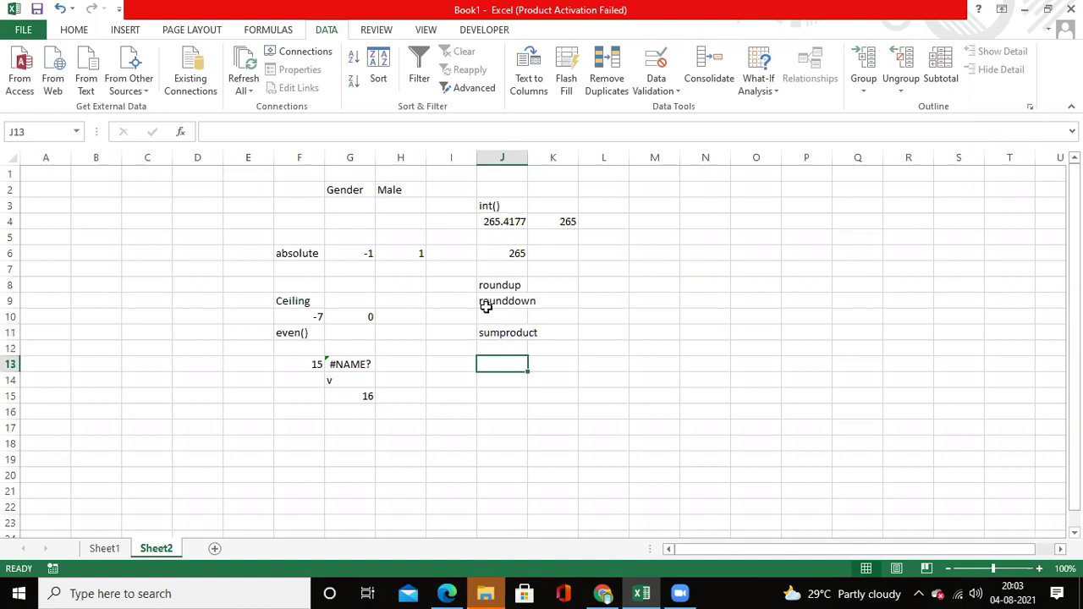
type("MRp")
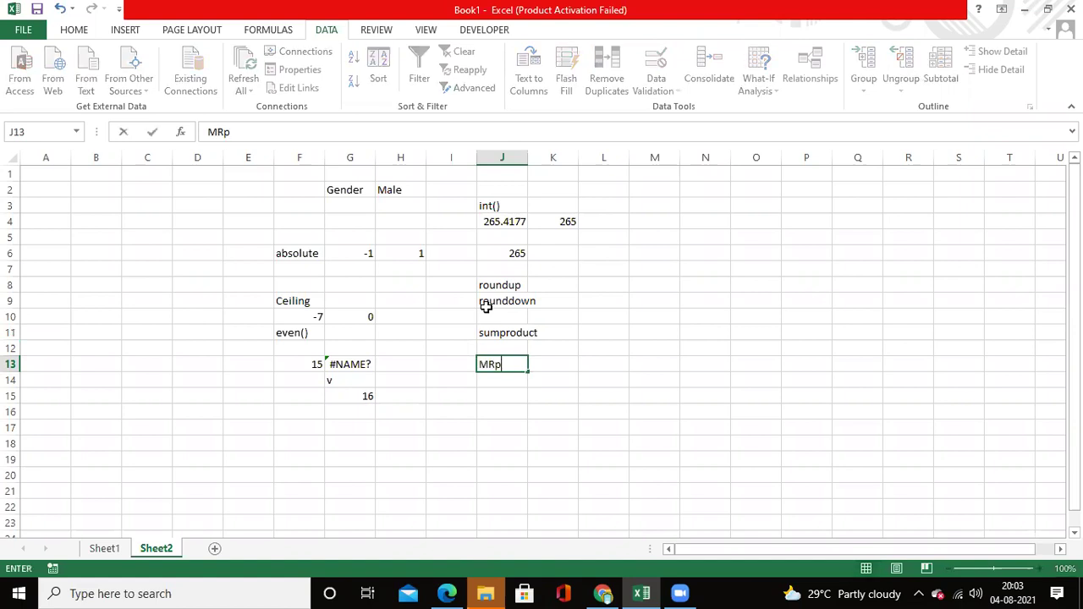
key("BackSpace")
type("P")
key("Return")
key("Return")
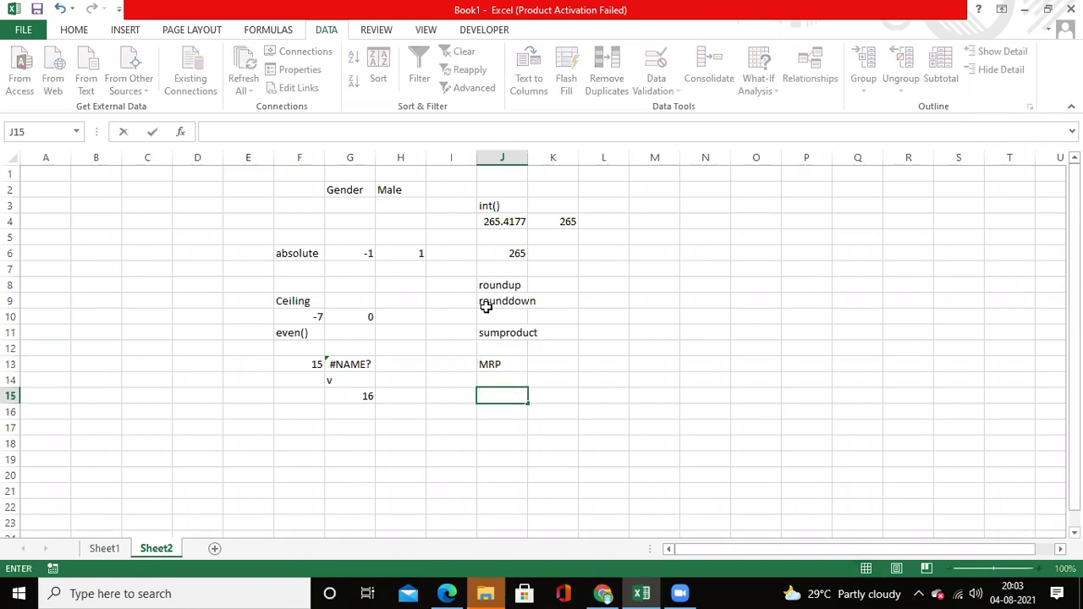
Enter the row label "Qty" in cell J14 directly below MRP.
key("Up")
key("Up")
key("Down")
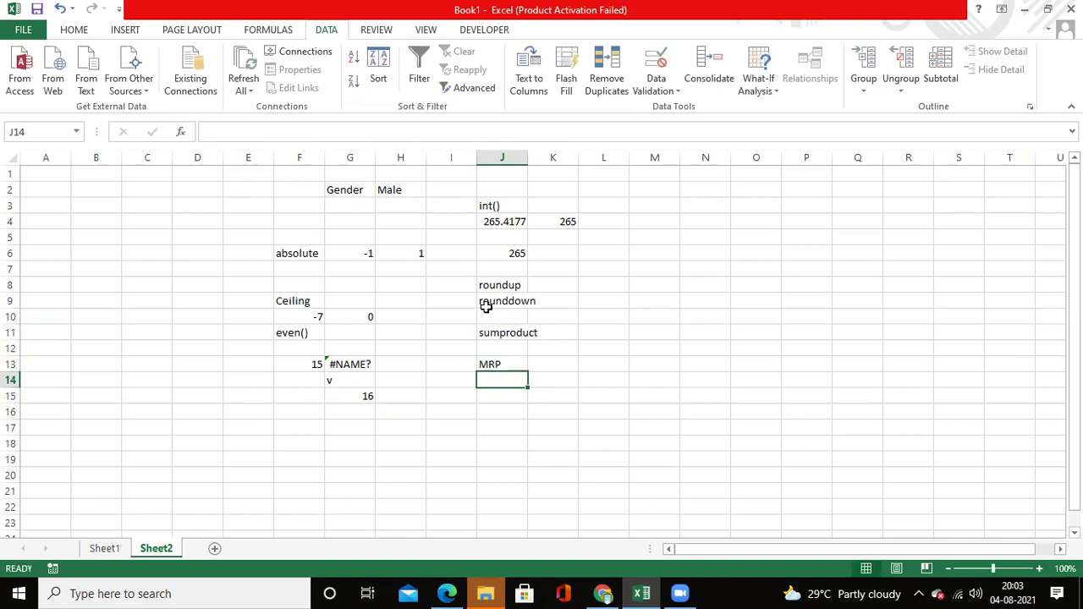
type("Qty")
key("ctrl+Return")
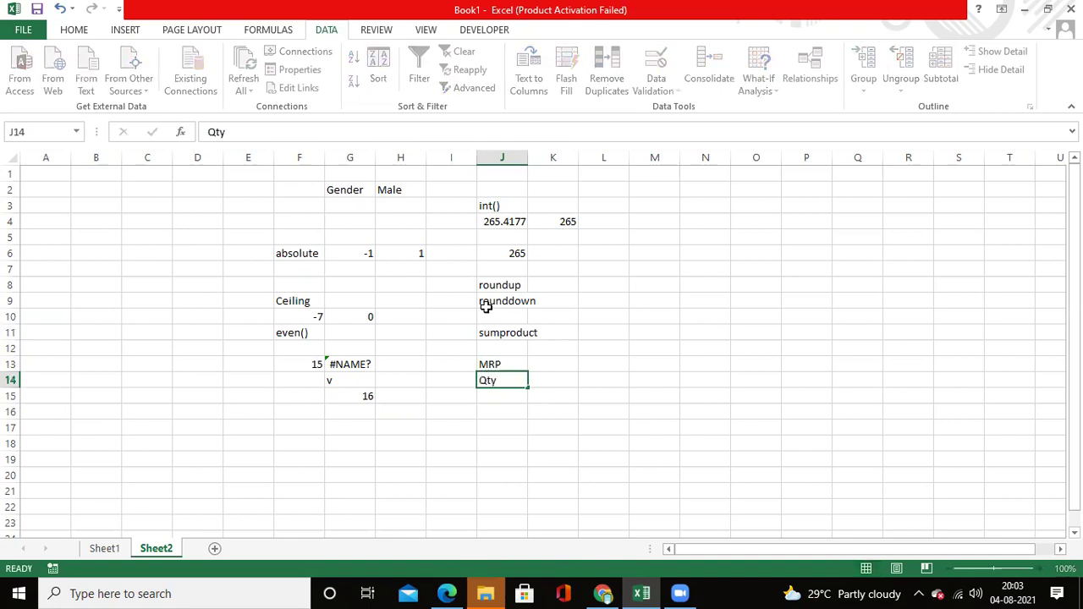
Enter 12 as the MRP in cell K13 and 2 as the Qty in cell K14.
key("Down")
key("Up")
key("Up")
key("Right")
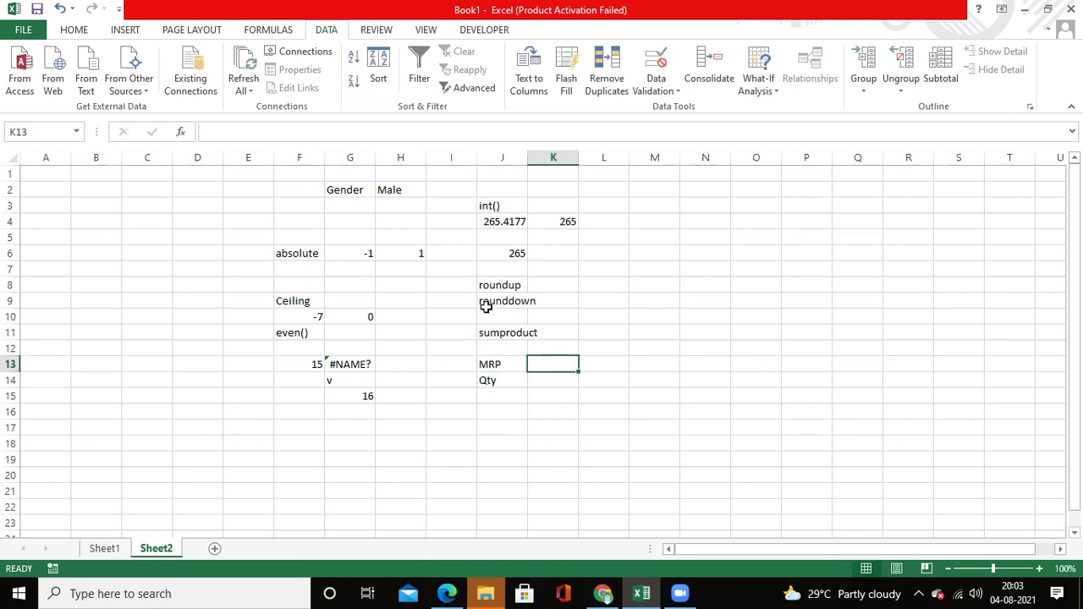
type("12")
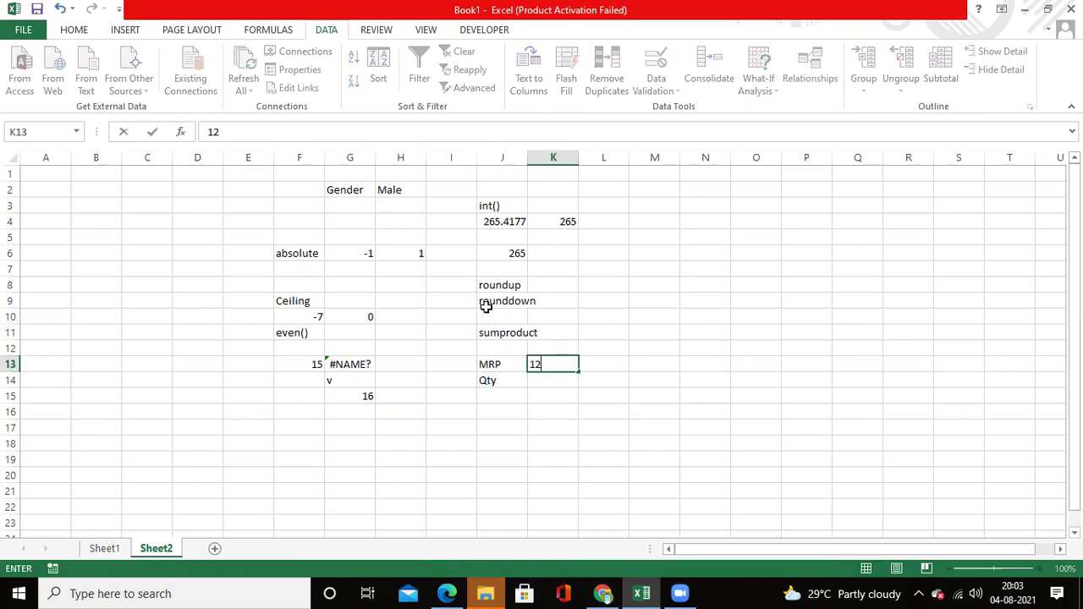
key("Return")
type("2")
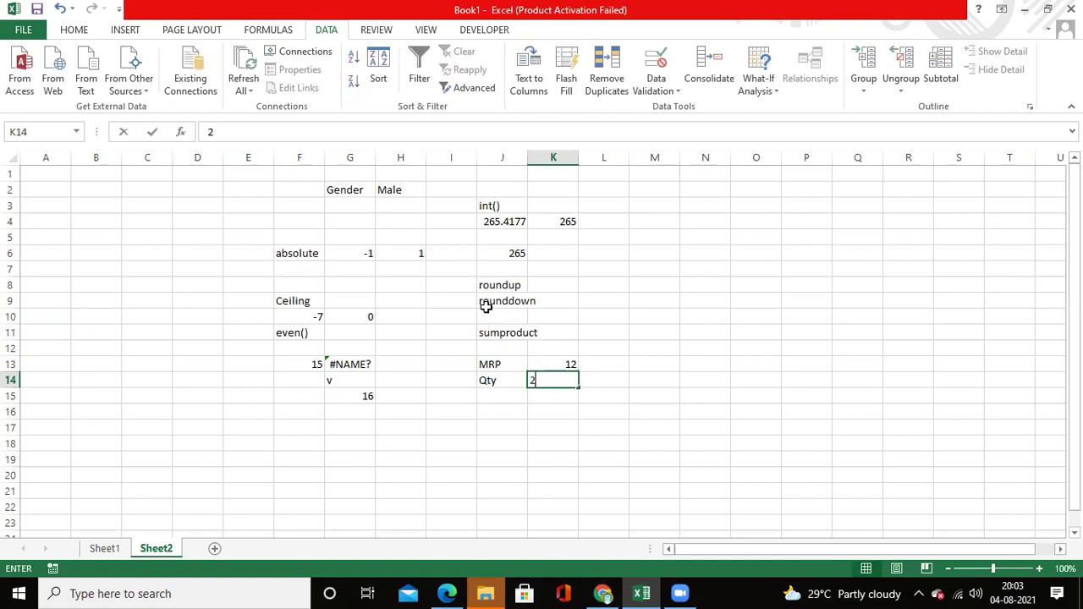
key("Tab")
Enter the column heading "Soap" in cell K12 above the first MRP and Qty values.
key("Up")
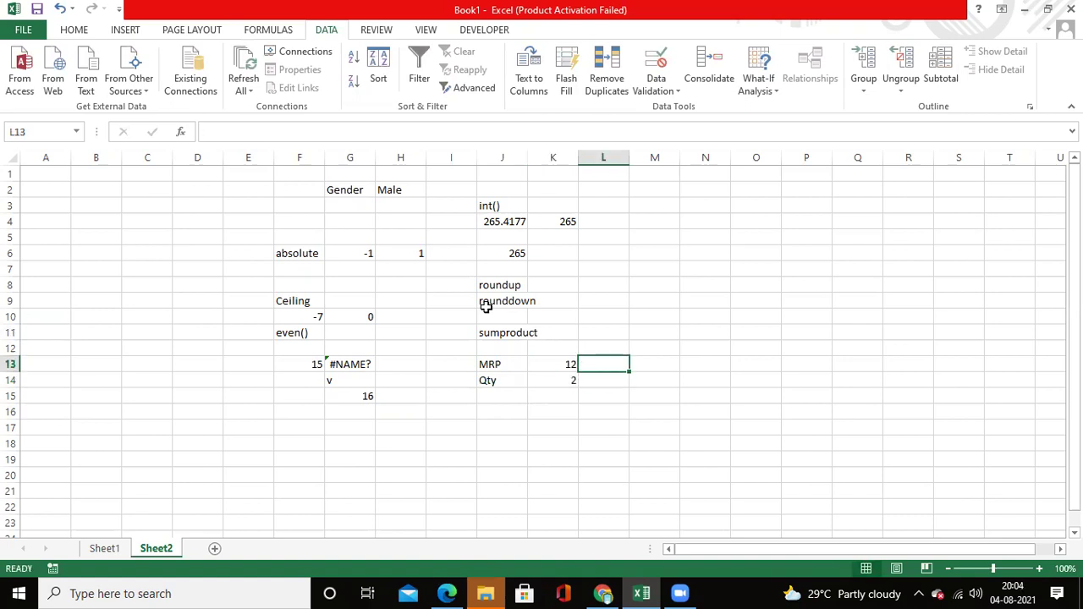
key("Up")
key("Left")
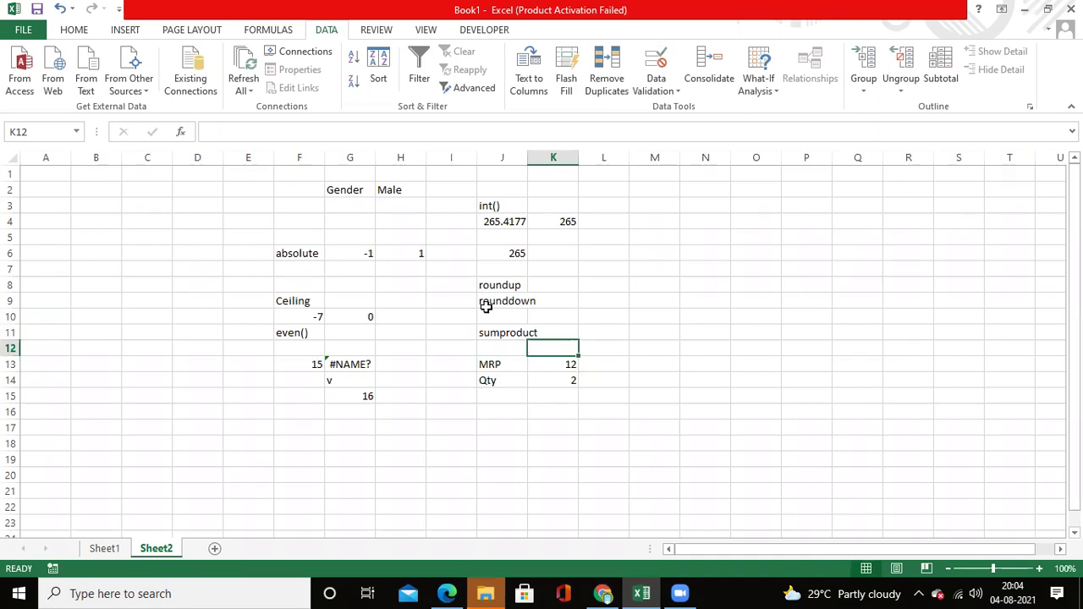
type("Soap")
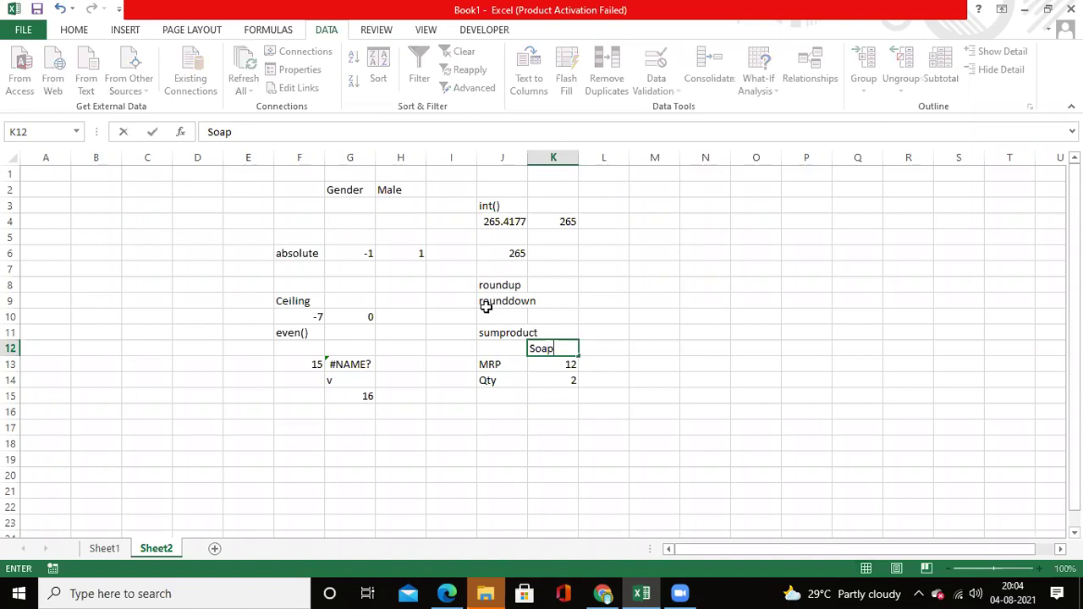
key("Tab")
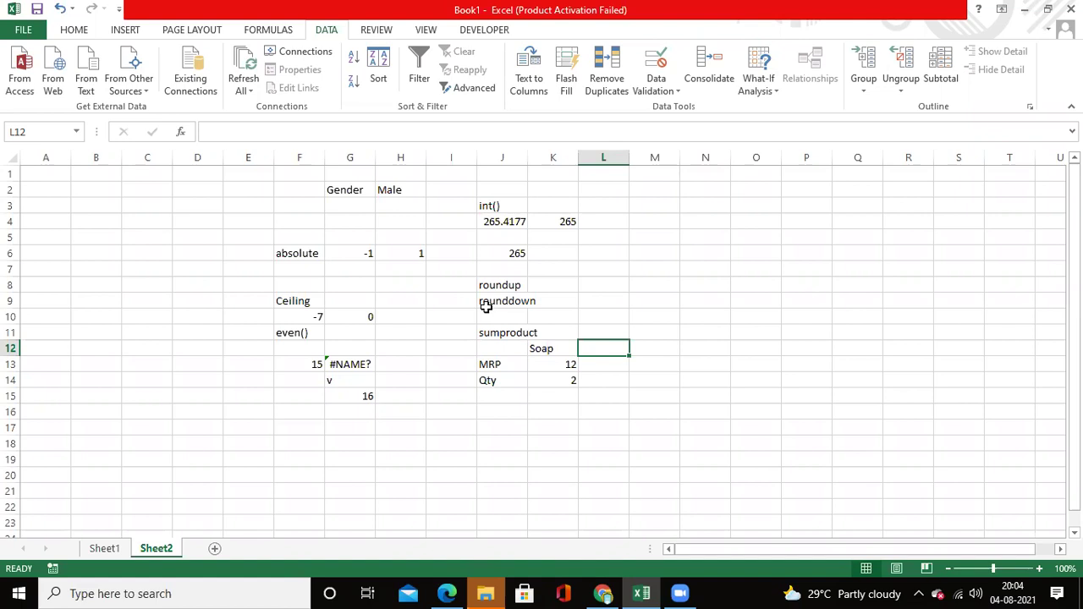
Fill column L with the heading "oil" in L12, MRP 32 in L13 and Qty 3 in L14.
type("oil")
key("Return")
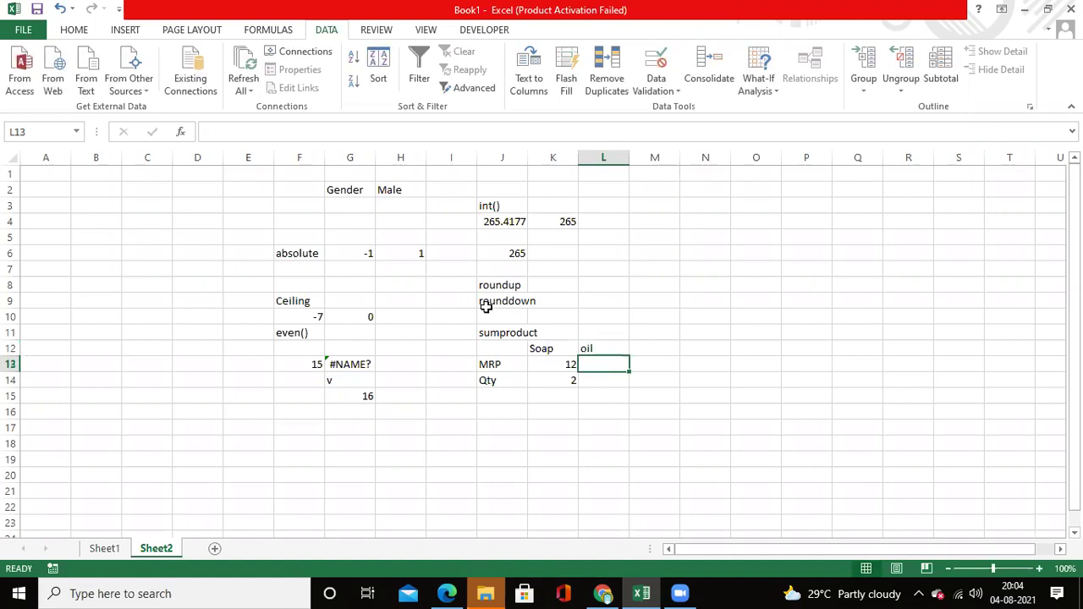
type("32")
key("Return")
type("3")
key("Tab")
key("Up")
key("Up")
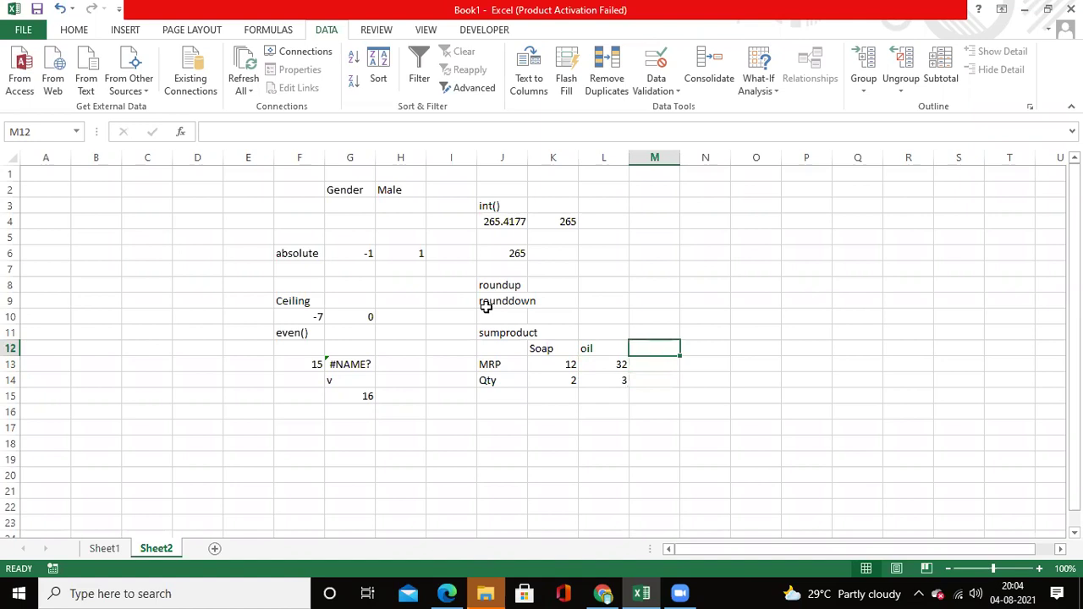
key("Down")
key("Down")
key("Down")
key("Down")
key("Down")
key("Down")
key("Down")
key("Down")
key("Down")
key("Down")
key("Down")
key("Down")
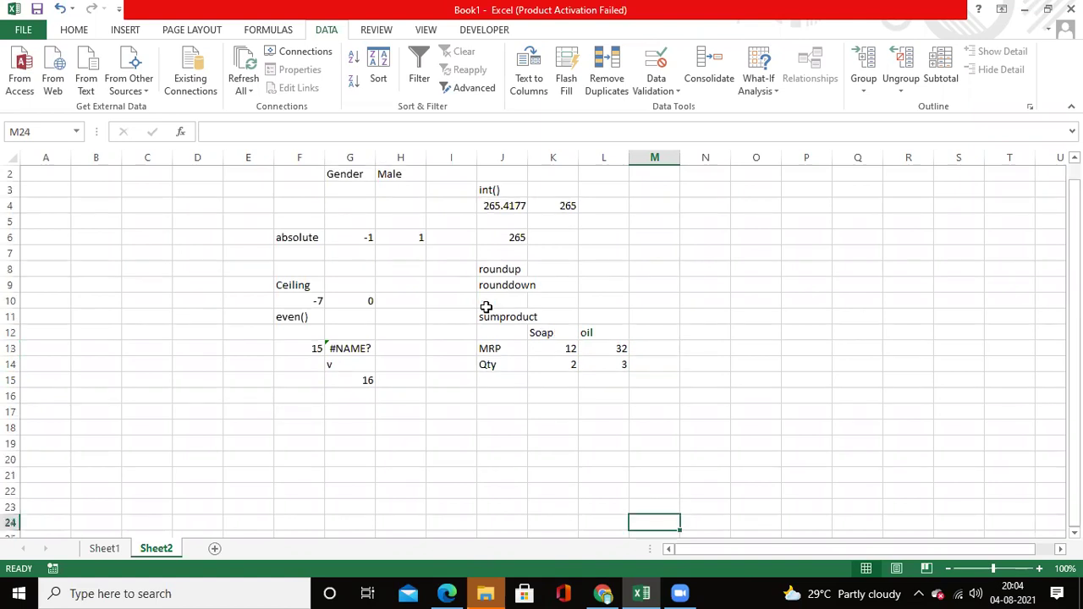
key("Up")
key("Up")
key("Up")
key("Up")
key("Up")
key("Up")
key("Up")
key("Up")
key("Up")
key("Up")
key("Up")
key("Up")
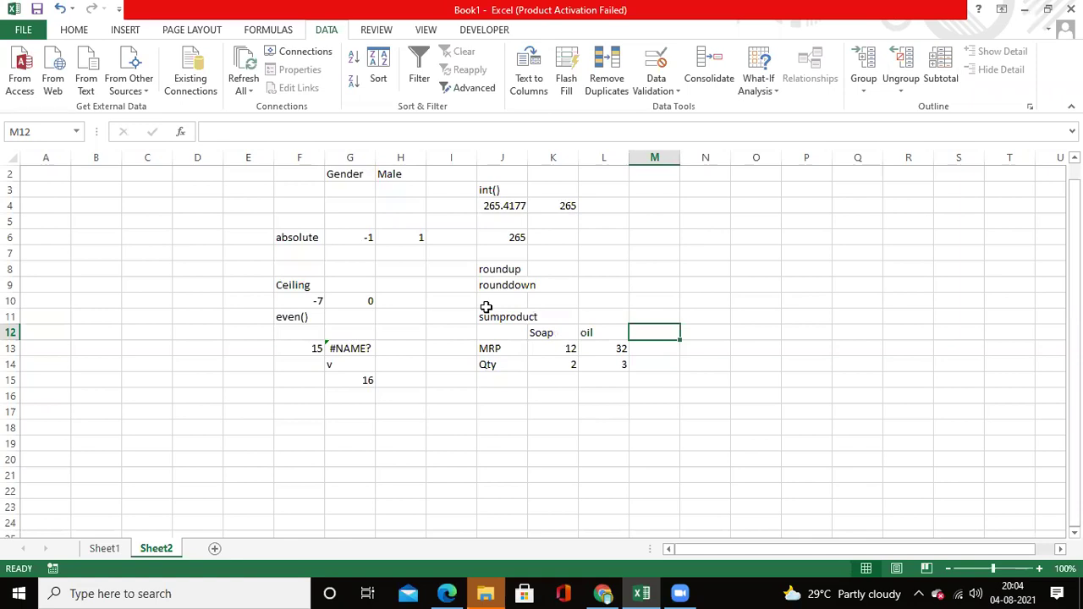
Fill column M with the heading "rice" in M12, MRP 30 in M13 and Qty 4 in M14.
type("rice")
key("Return")
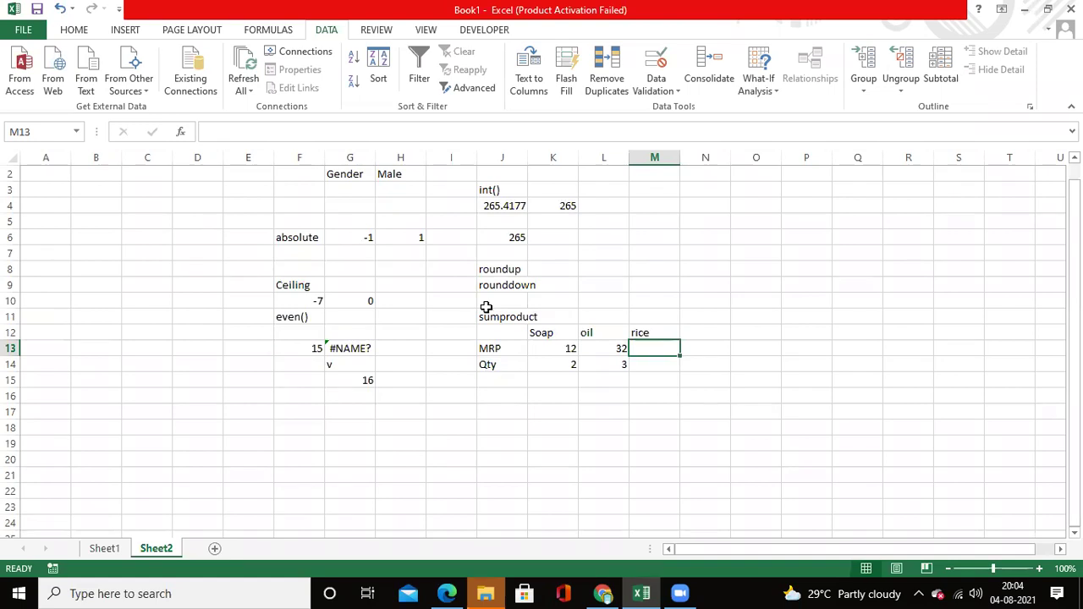
type("30")
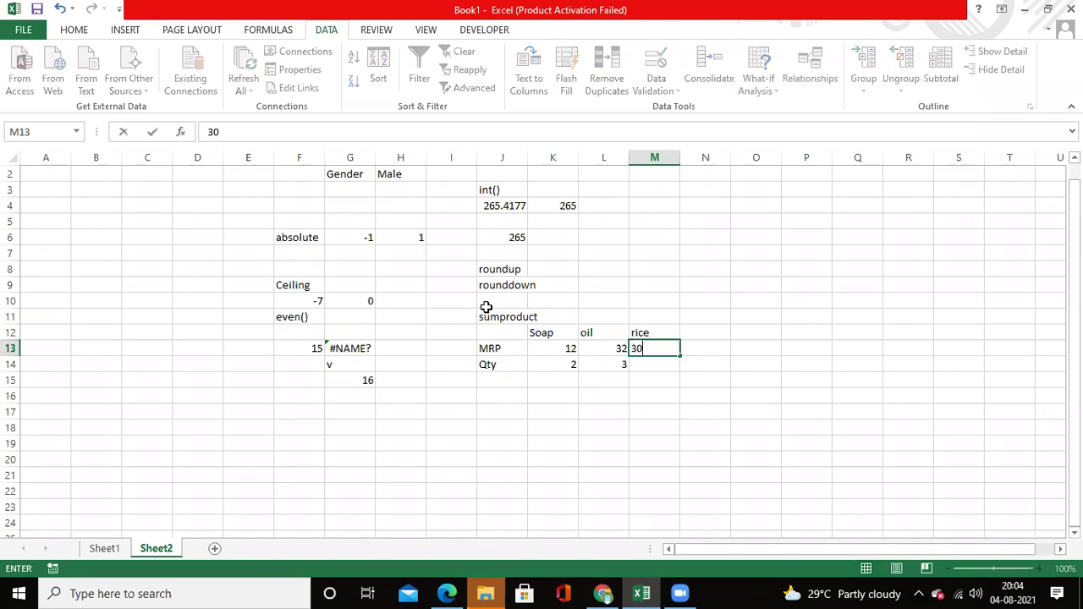
key("Return")
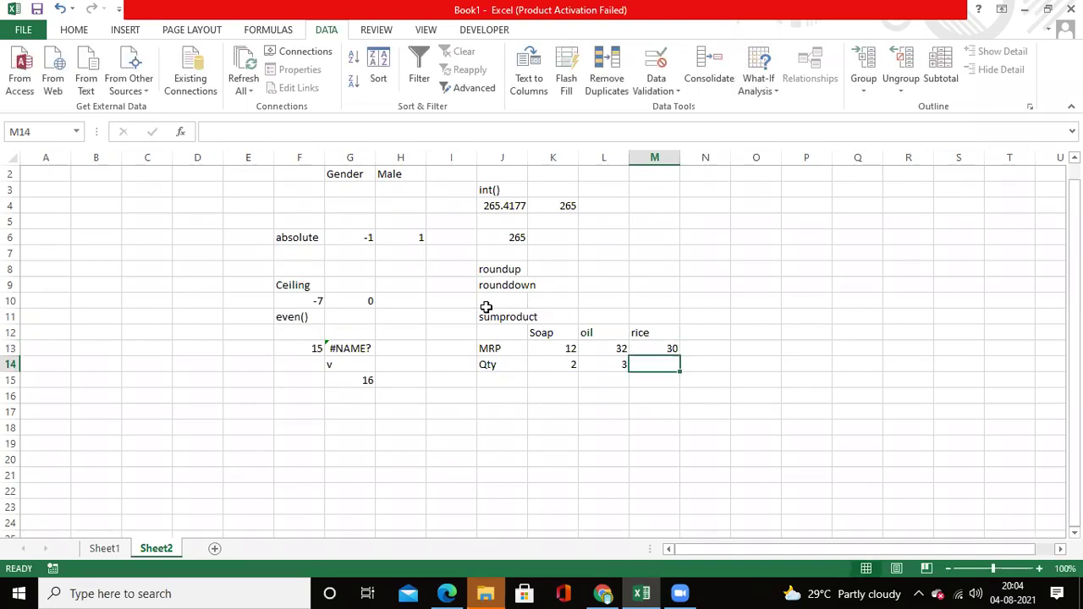
type("4")
key("Tab")
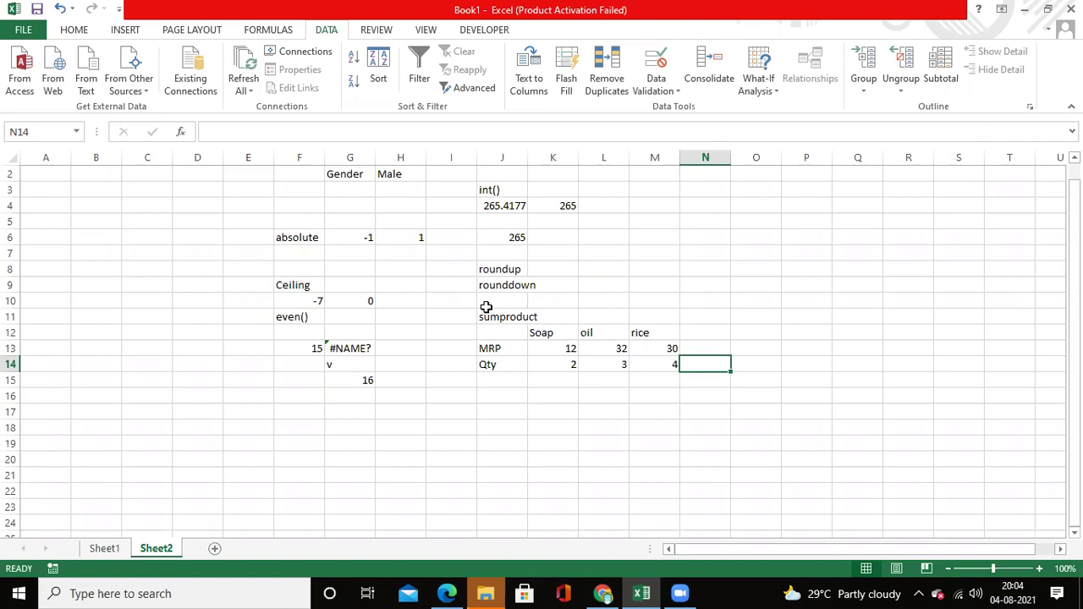
Review the MRP and Qty values of Soap, oil and rice and the empty cells beneath them.
key("Down")
key("Down")
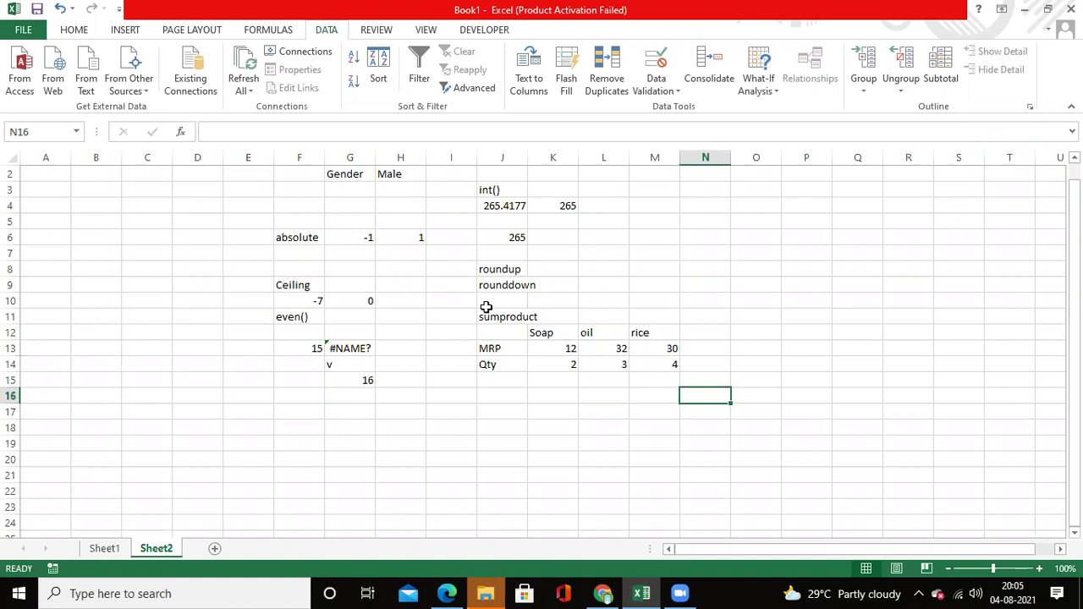
key("Right")
key("Left")
key("Left")
key("Left")
key("Left")
key("Left")
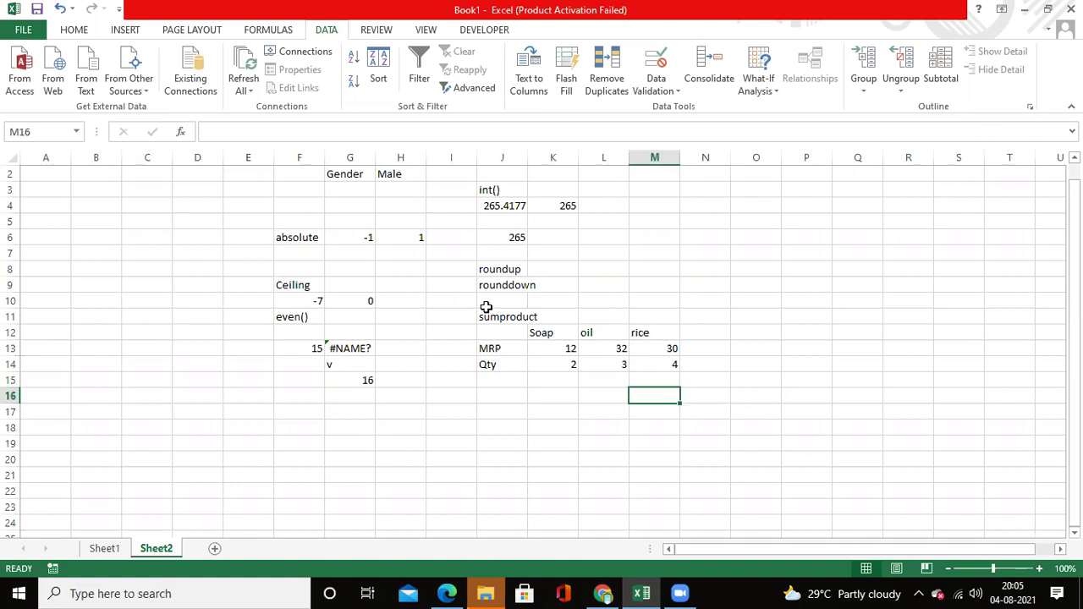
key("Up")
key("Up")
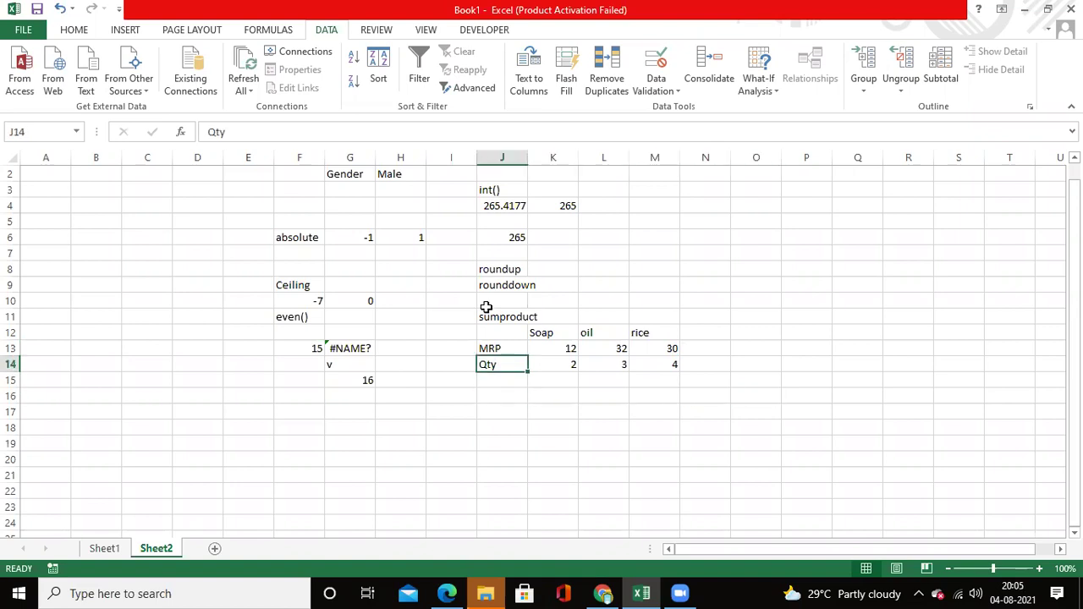
key("Down")
key("Right")
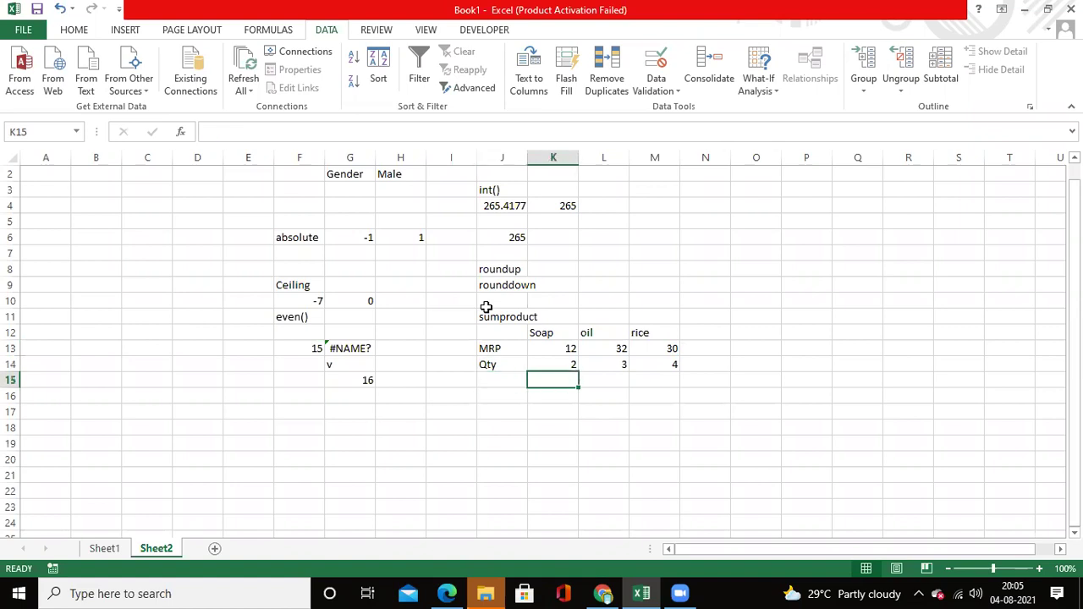
key("Up")
key("Up")
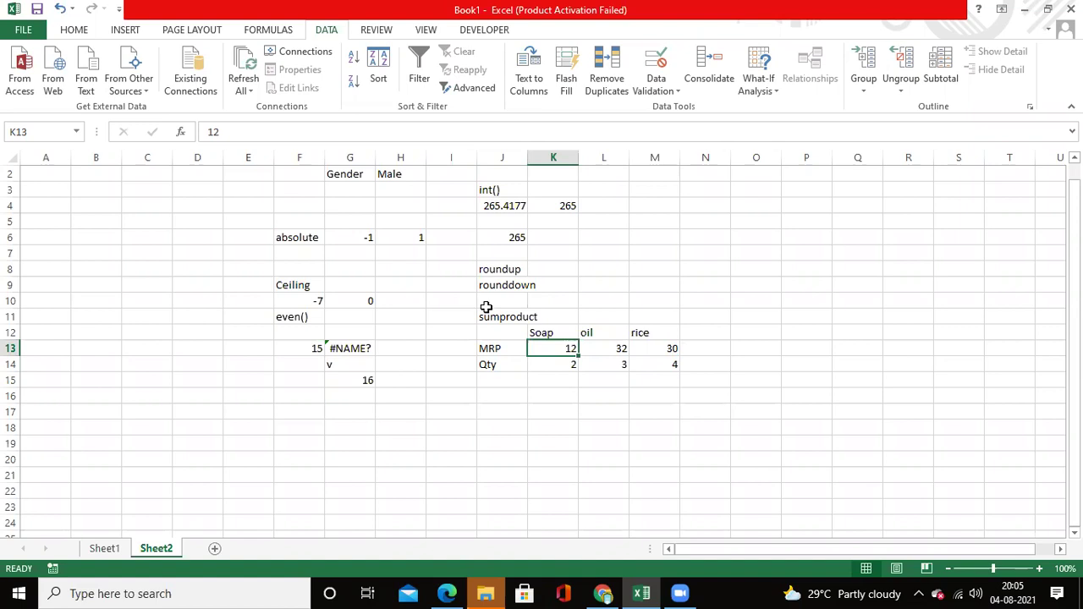
key("Down")
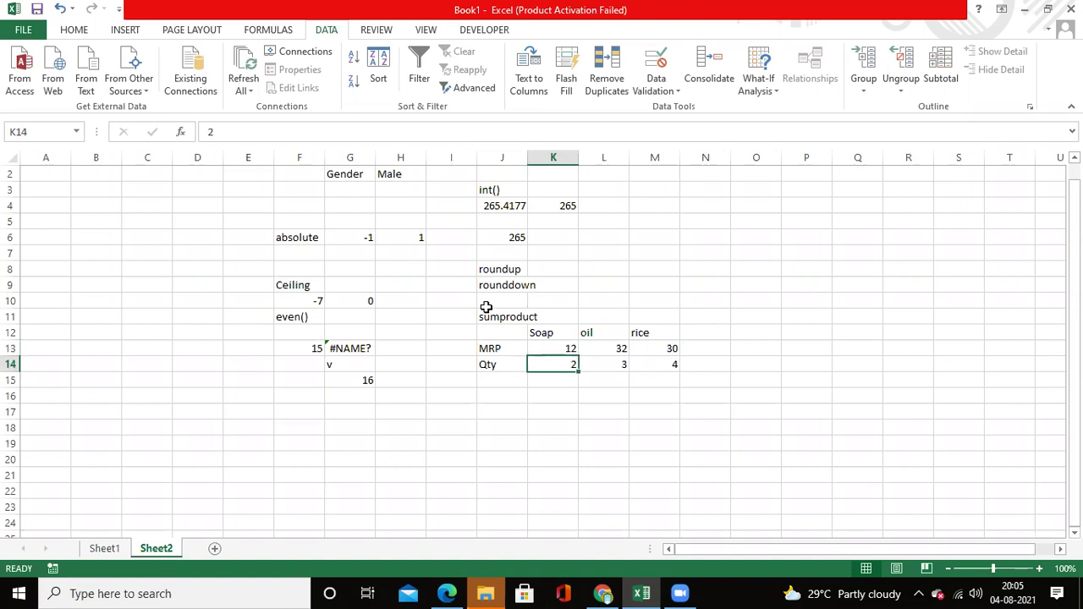
key("Down")
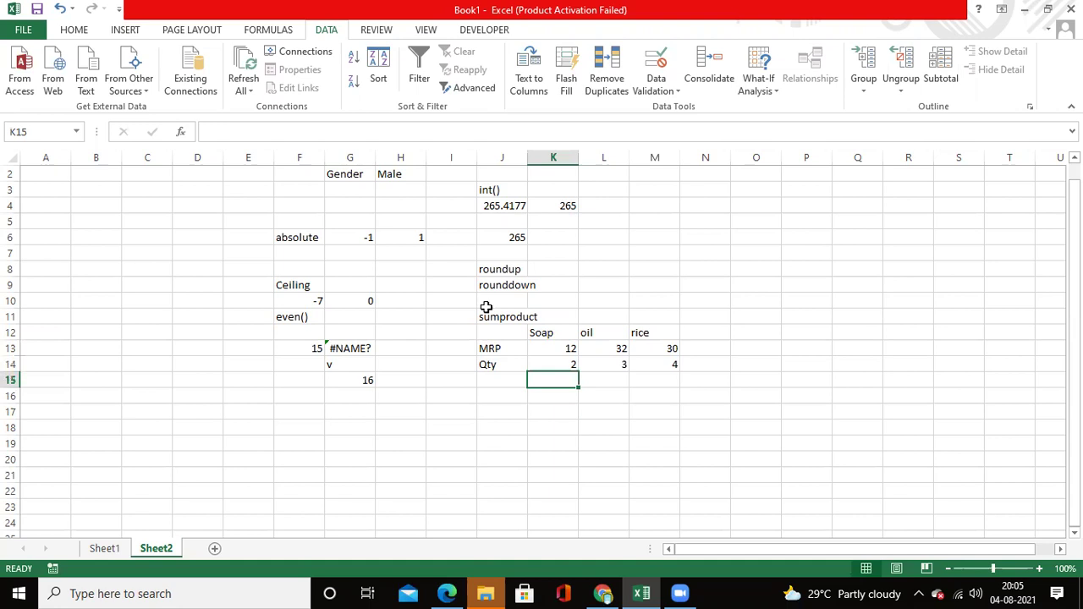
key("Right")
key("Right")
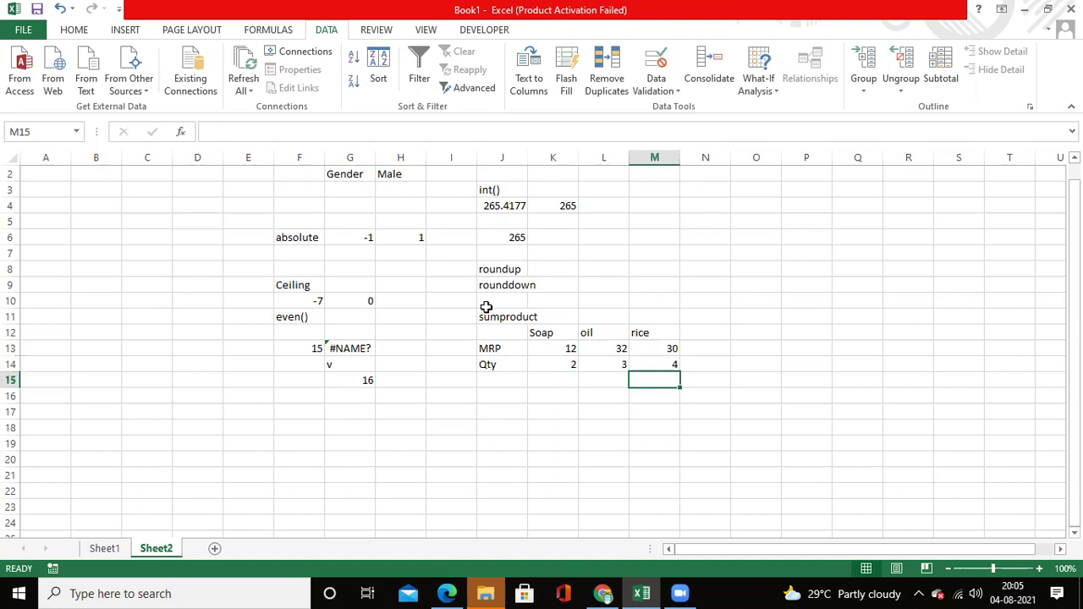
key("Right")
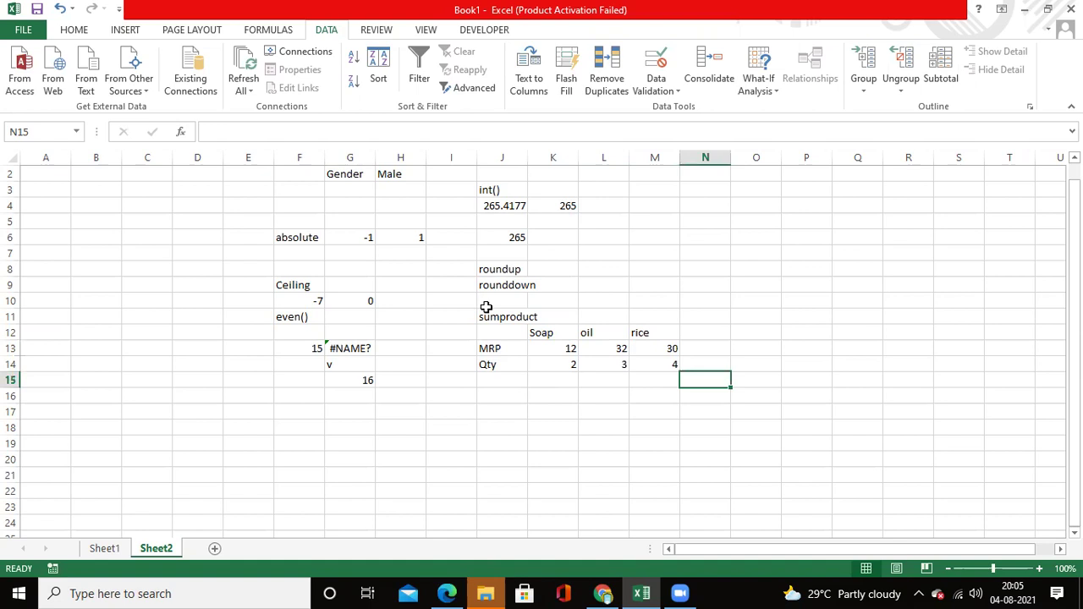
key("Left")
key("Left")
key("Left")
key("Left")
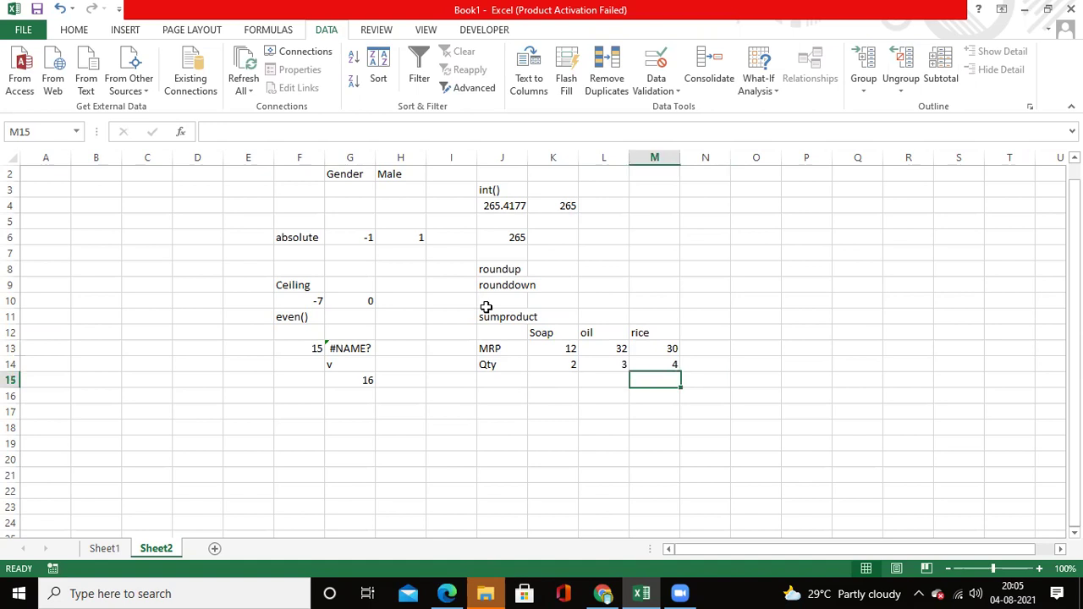
key("Right")
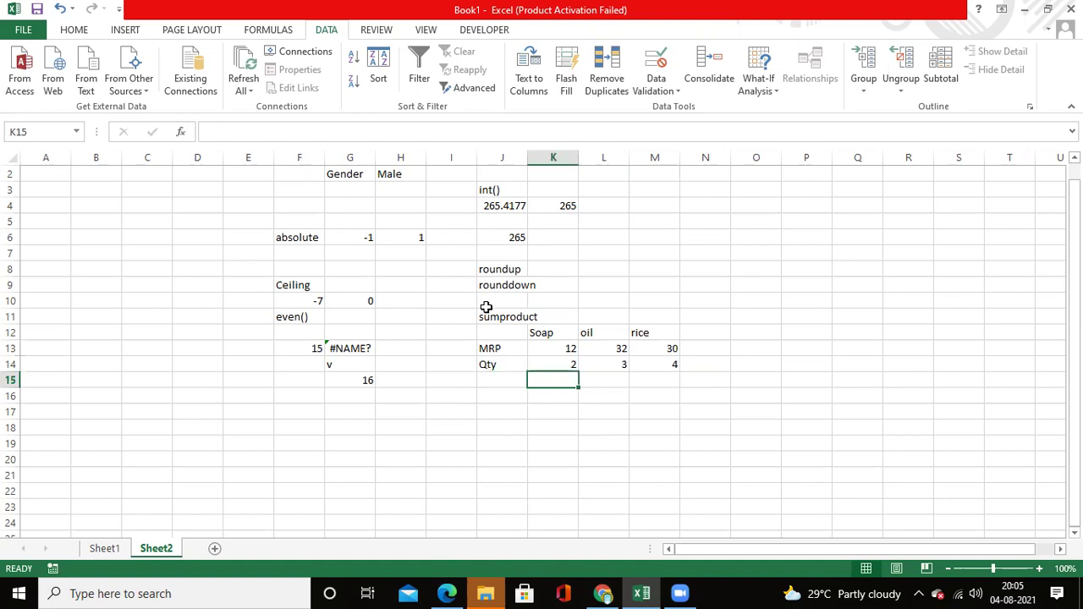
key("Right")
key("Right")
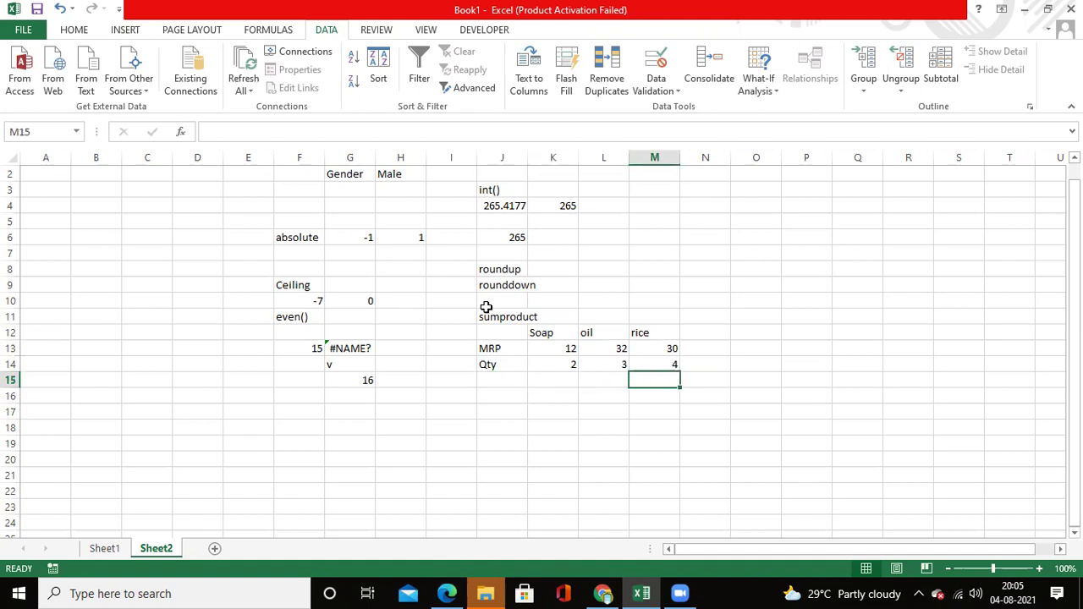
key("Right")
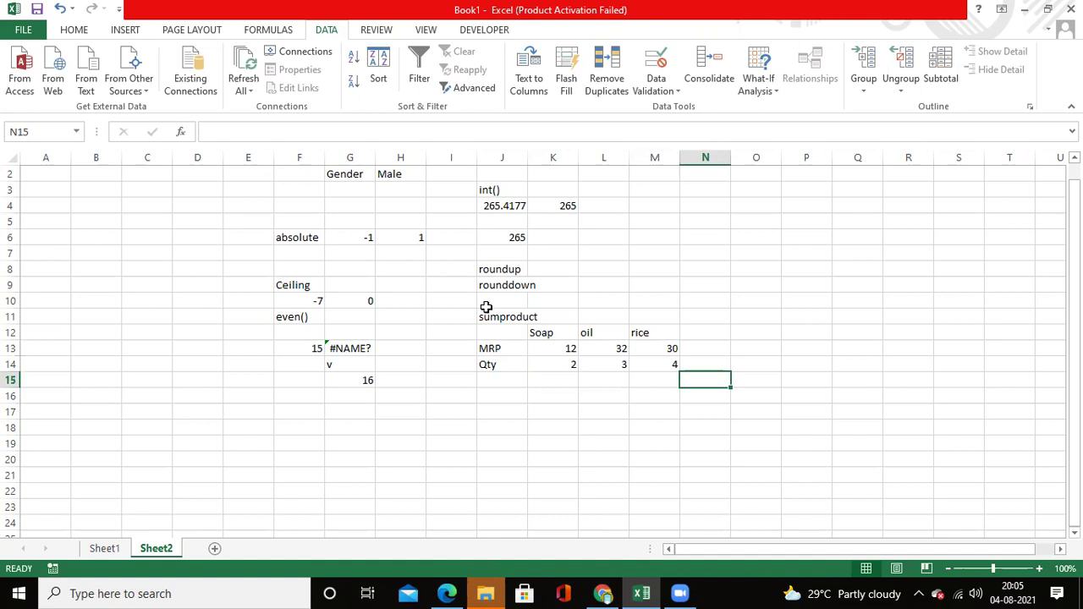
Start a SUMPRODUCT formula in cell K16 with empty parentheses beneath the Soap column.
key("Down")
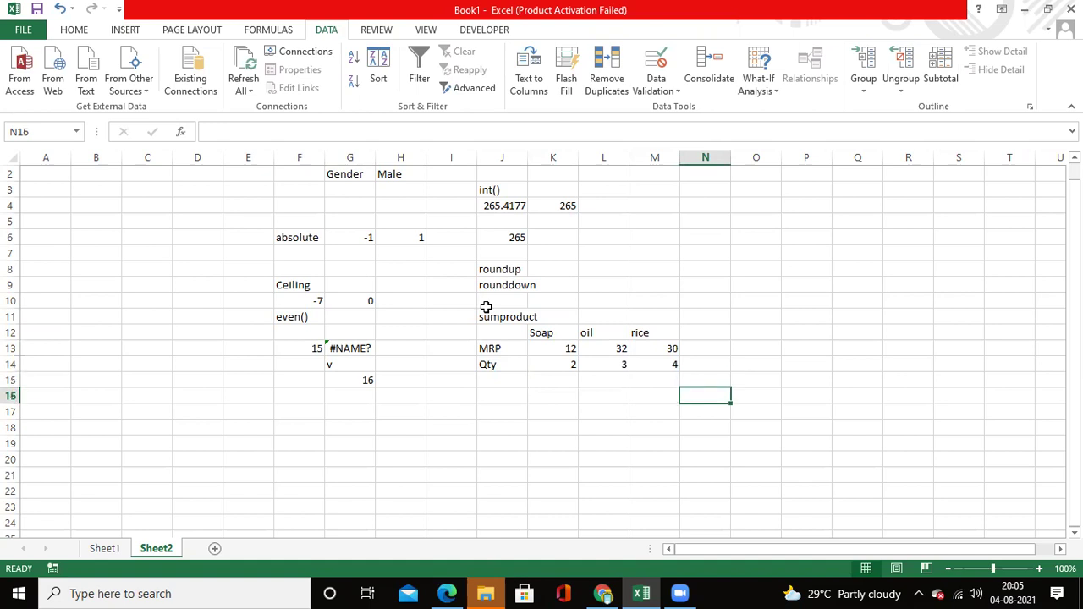
key("Left")
key("Left")
key("Left")
key("Left")
key("Right")
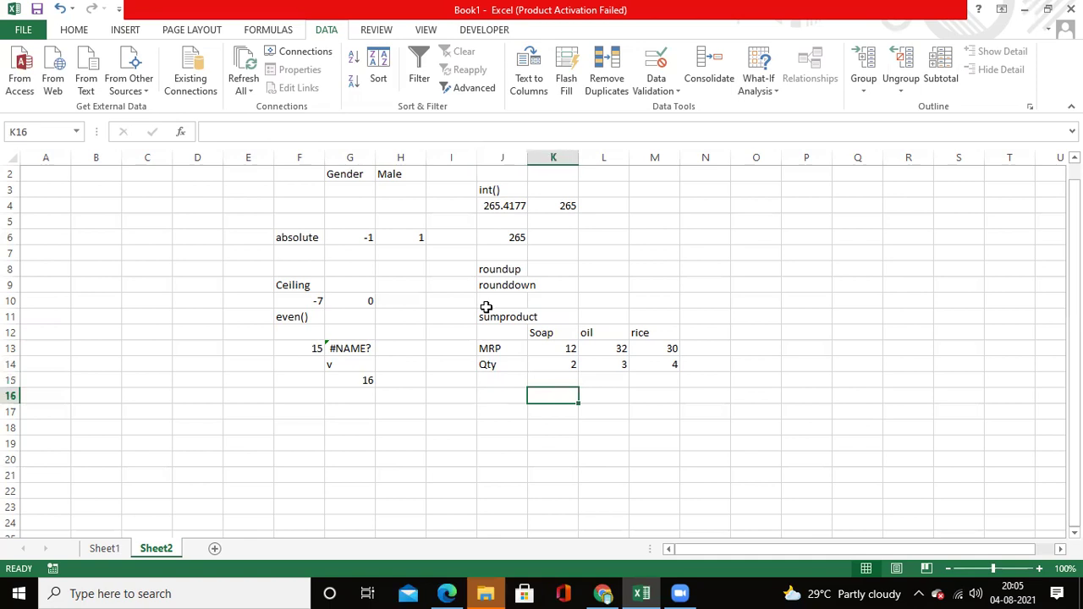
type("=")
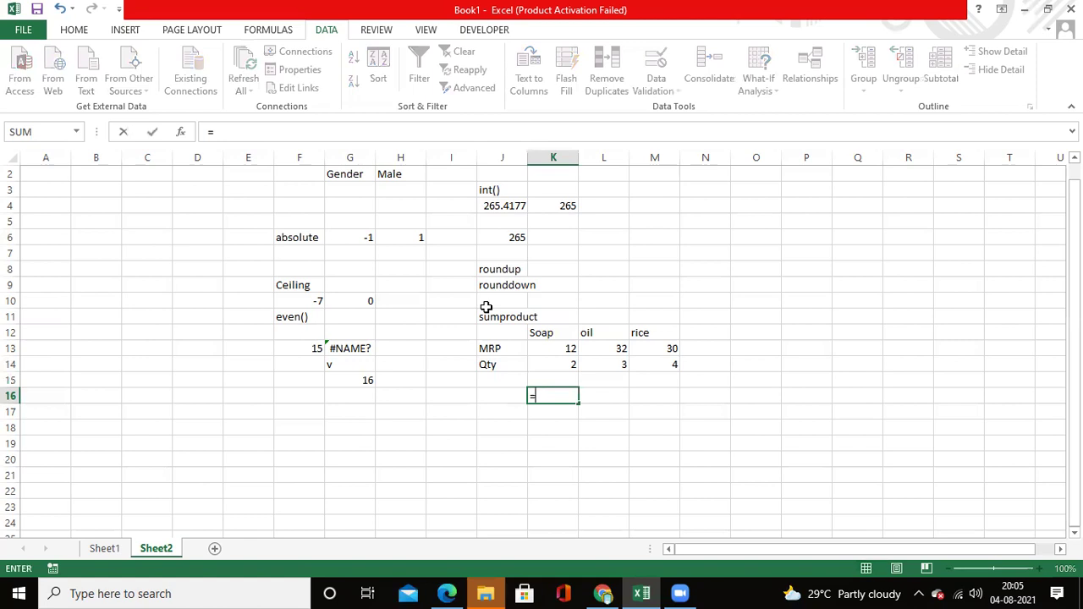
type("sumpro")
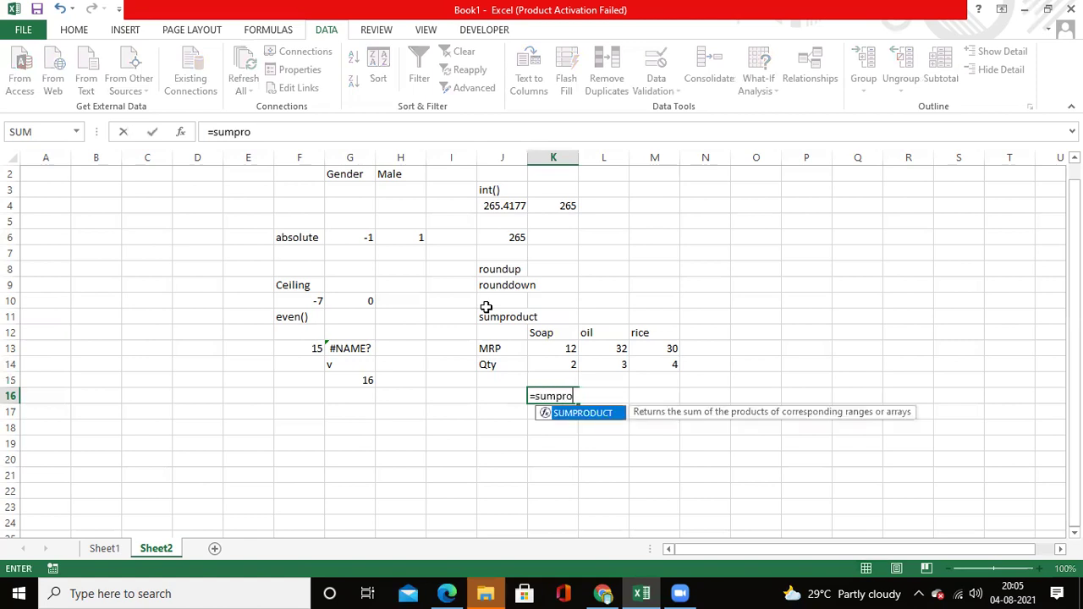
type("duct()")
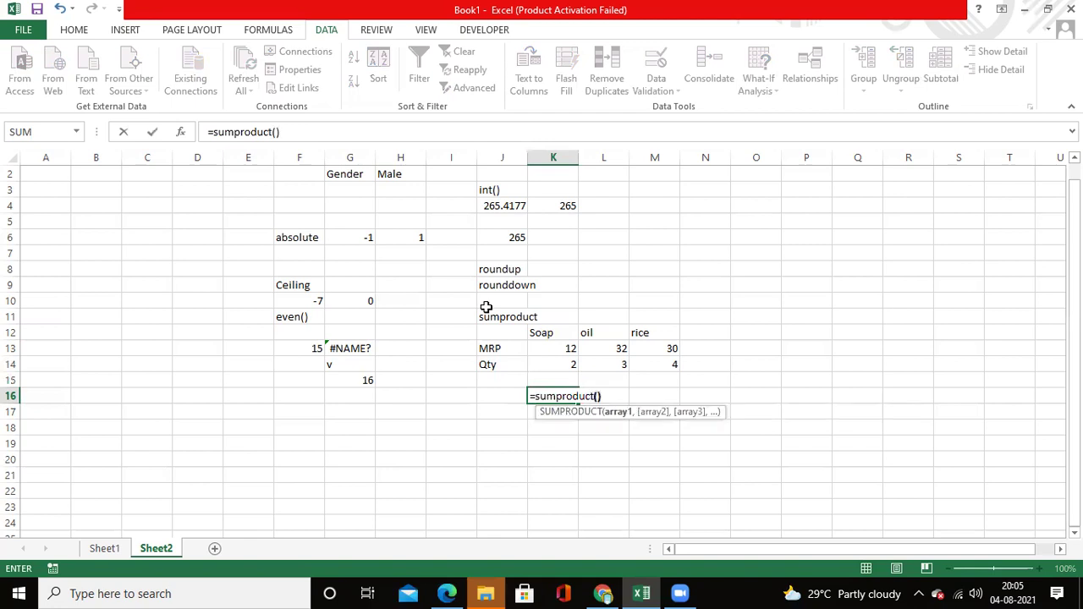
key("Return")
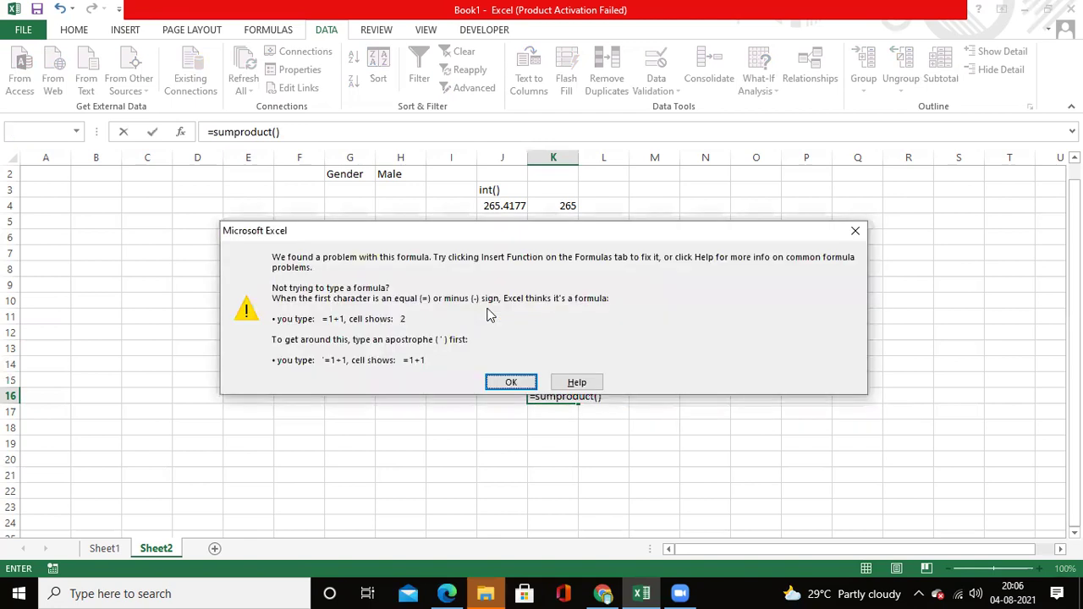
key("Return")
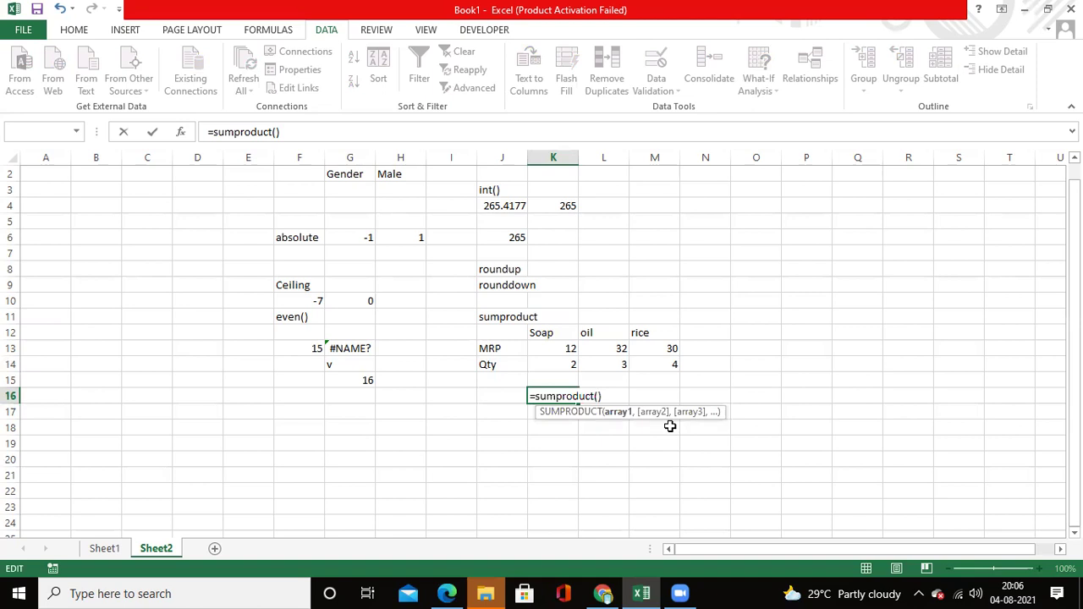
Complete the SUMPRODUCT formula in K16 with the MRP range K13:M13 and the Qty range K14:M14.
type("K1")
type("3")
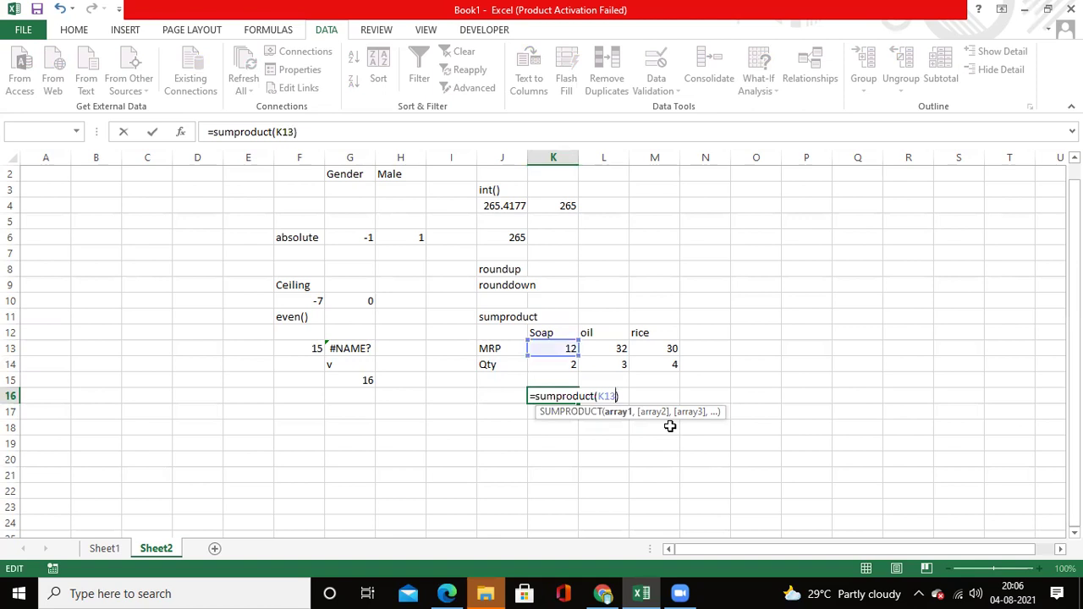
type(":m")
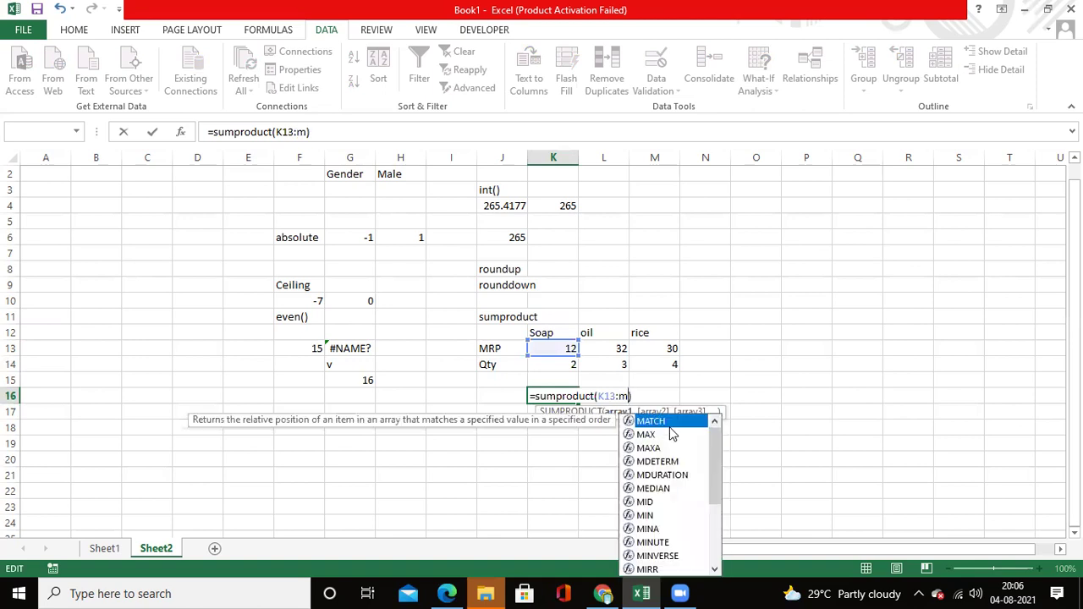
type("13")
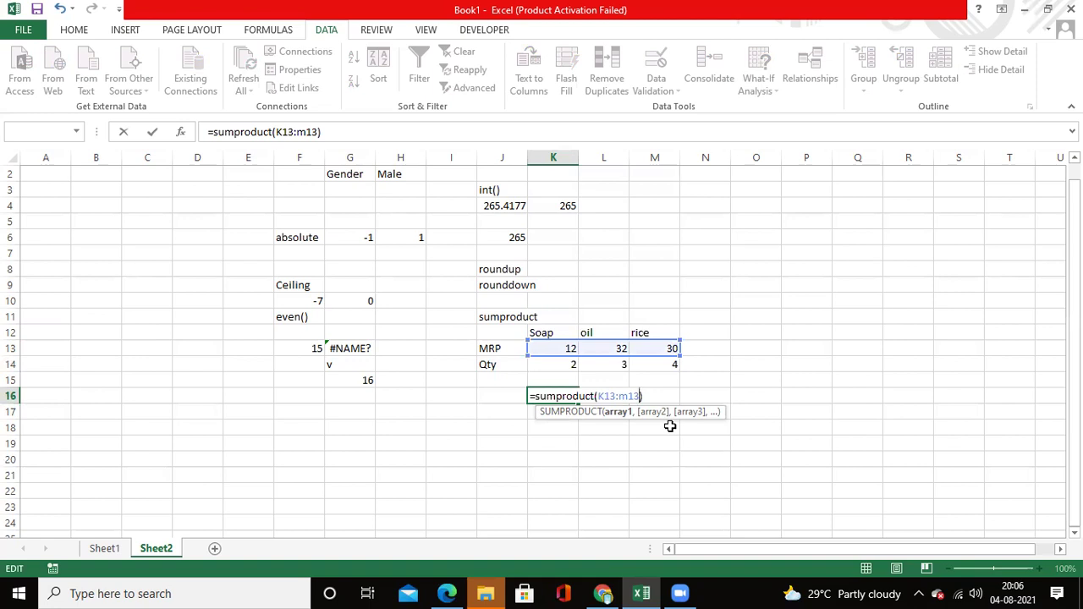
type(",")
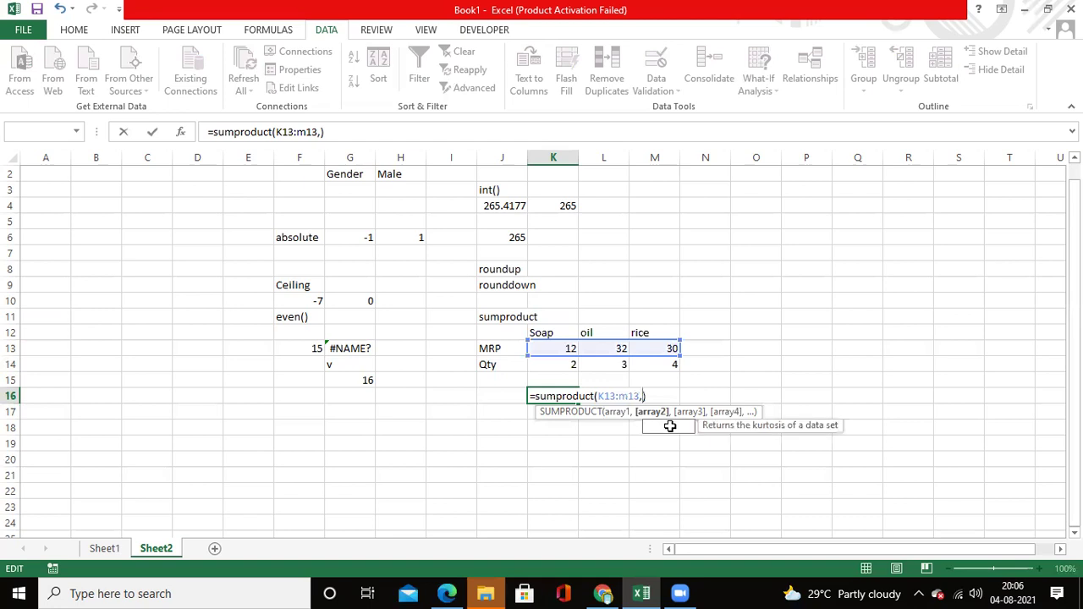
type("k14")
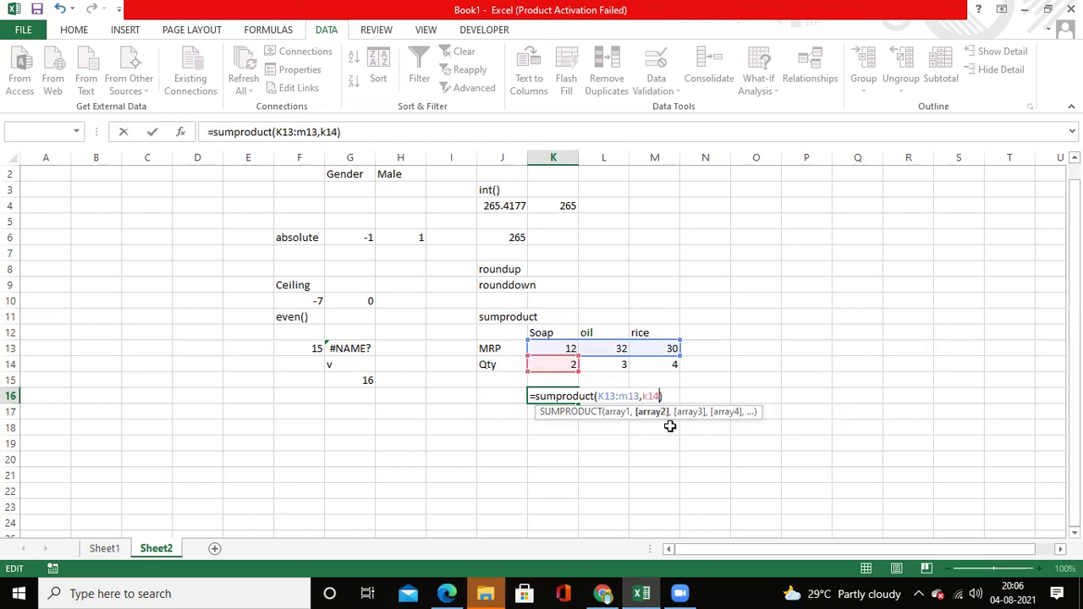
type(":m")
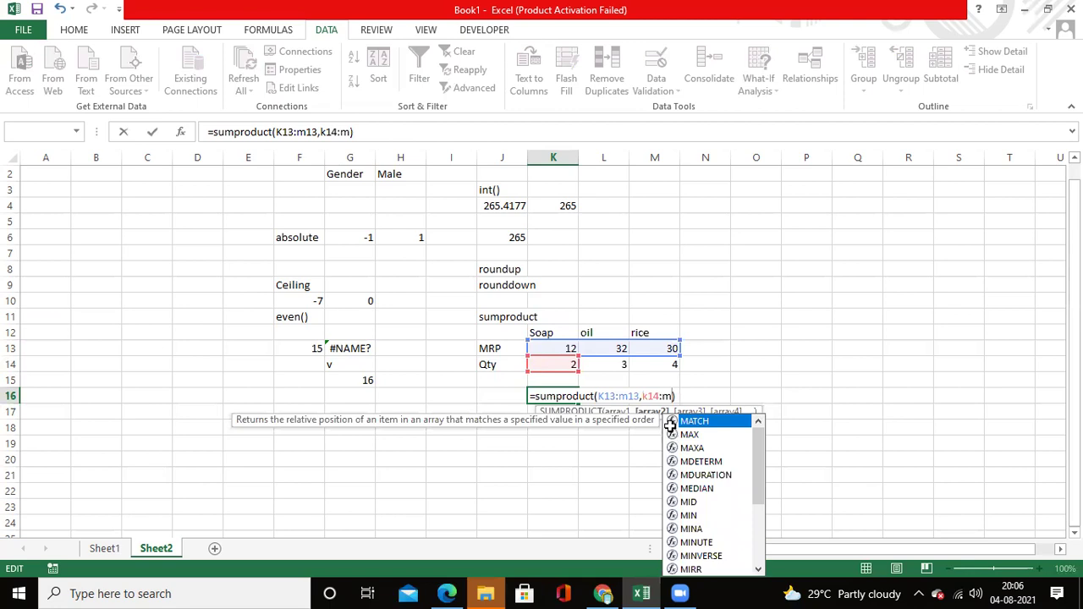
type("4")
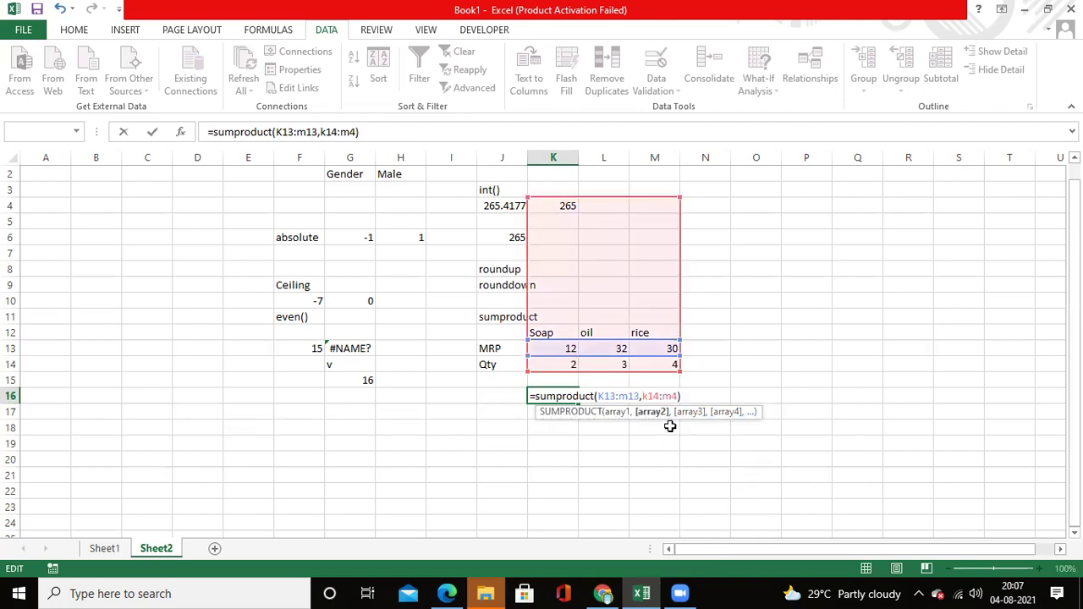
key("BackSpace")
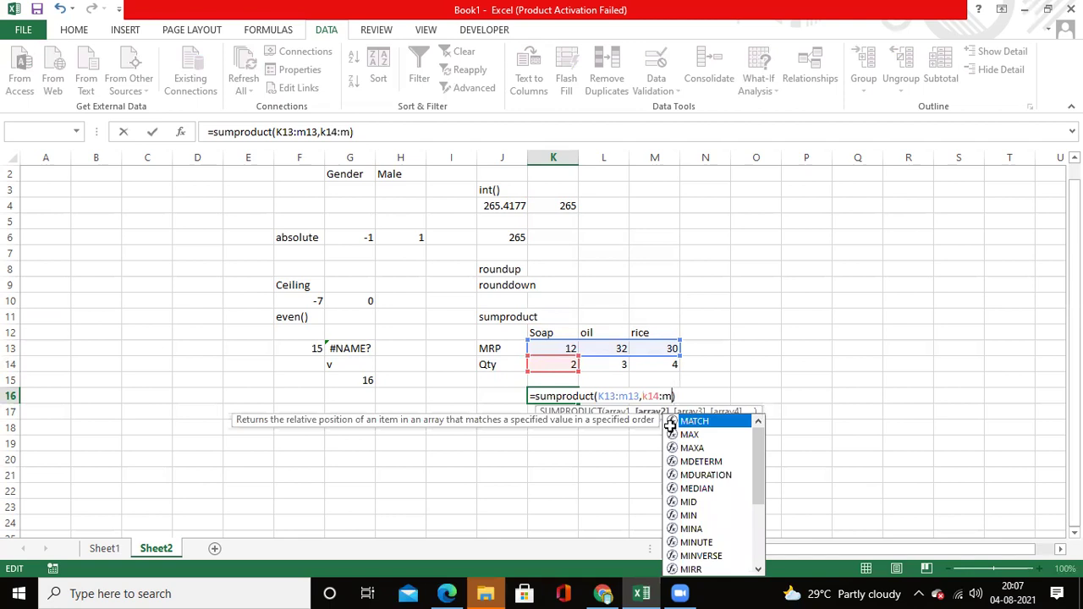
type("14")
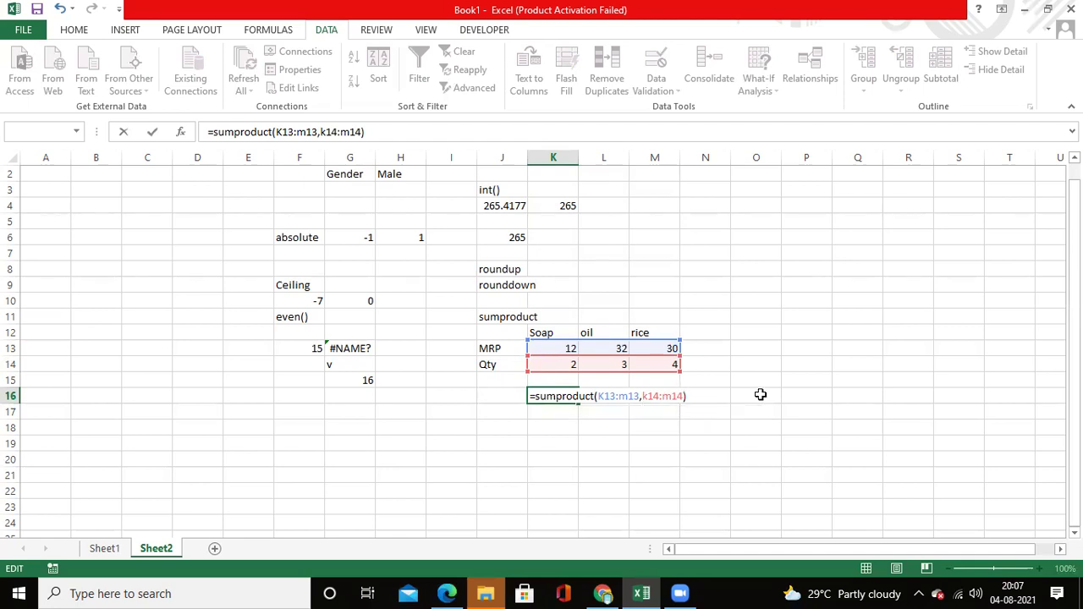
key("Return")
Enter the MRP times Qty products for Soap and oil: 24 in K15 and 96 in L15.
left_click(551, 380)
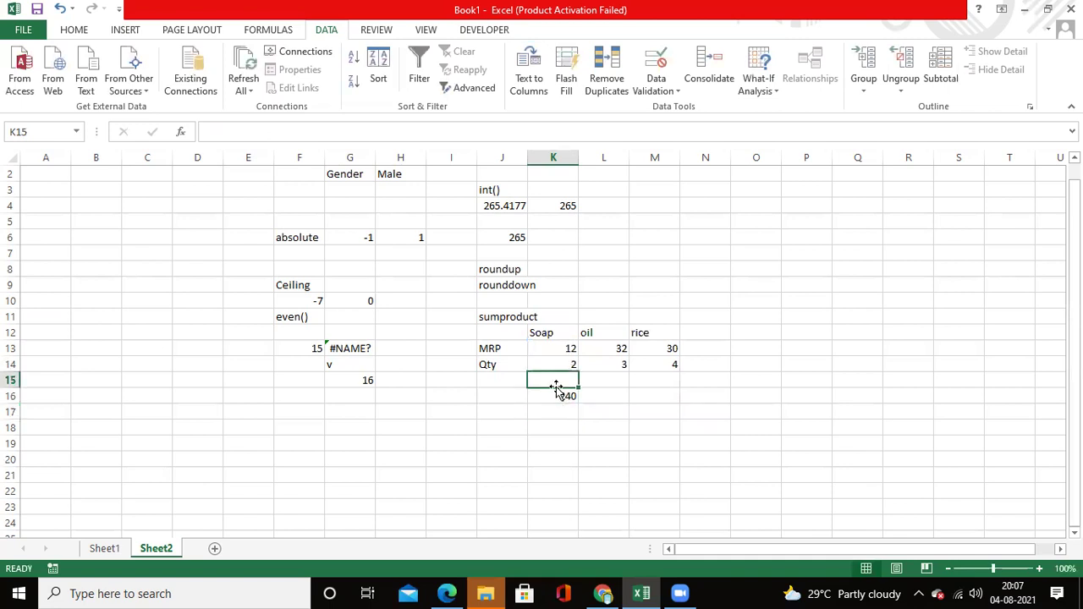
type("24")
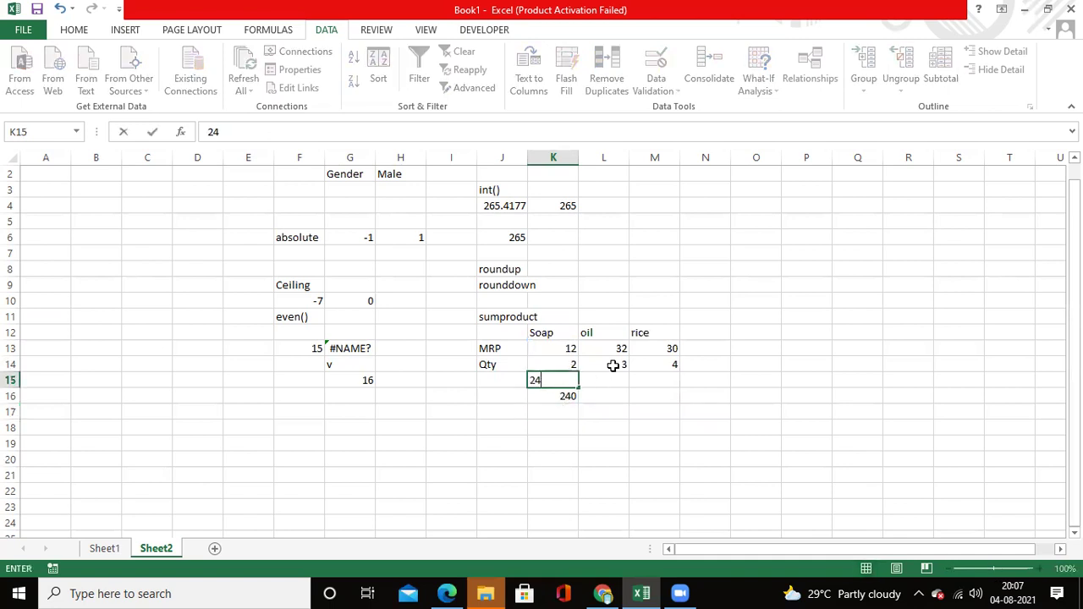
left_click(622, 380)
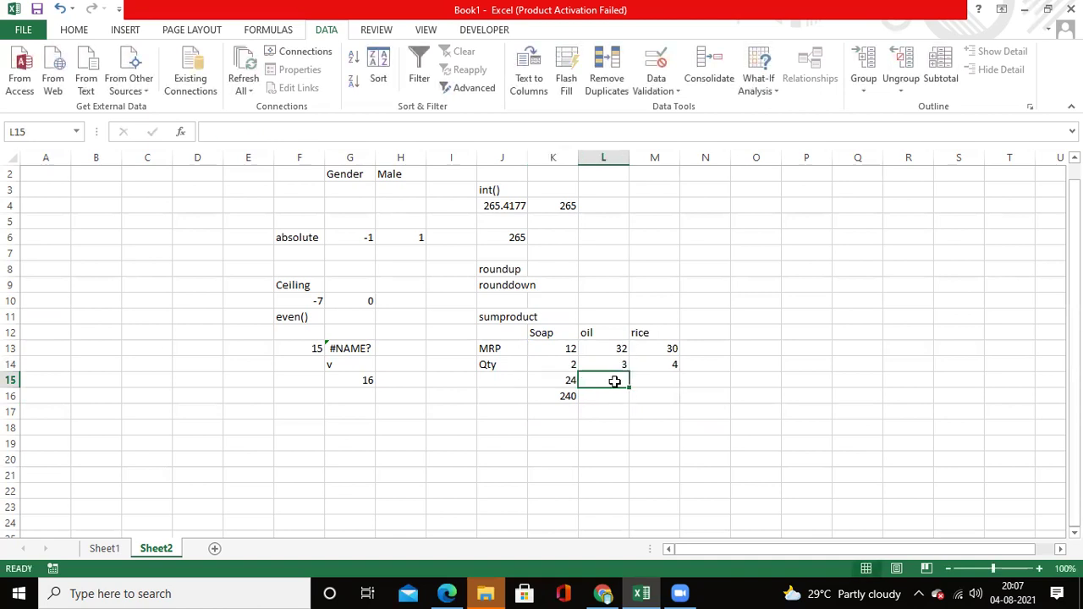
key("F2")
type("6")
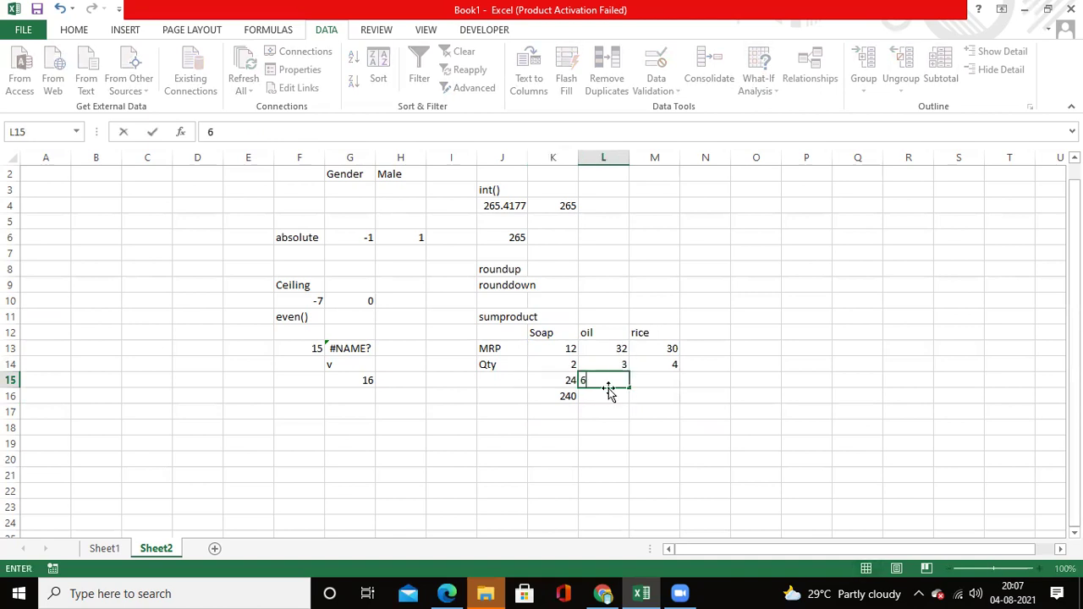
type("9")
key("BackSpace")
key("BackSpace")
type("96")
Enter the MRP times Qty product for rice, 120, in cell M15.
left_click(660, 380)
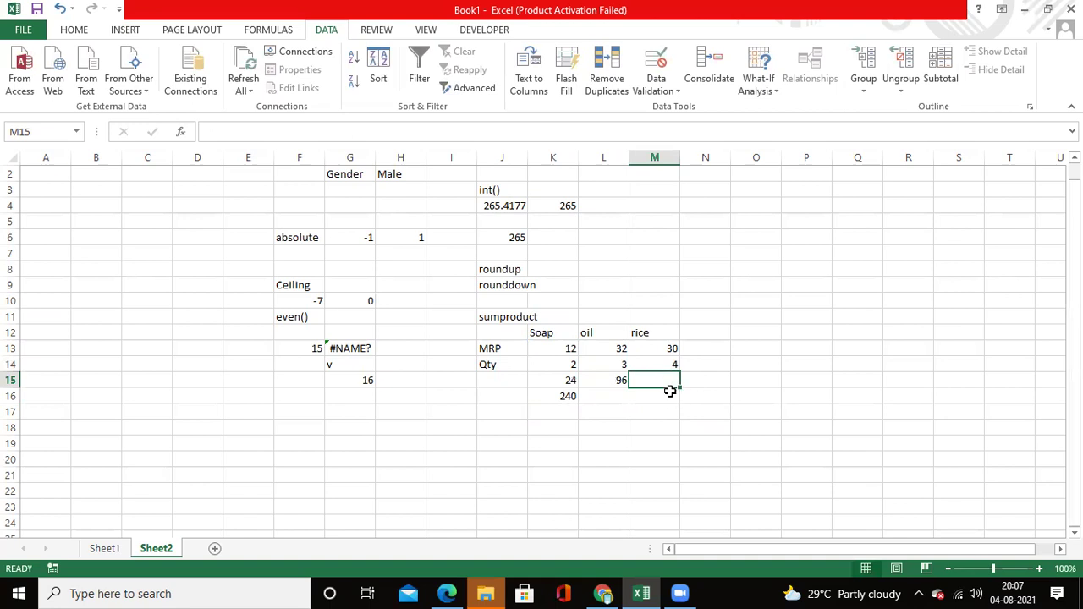
type("0")
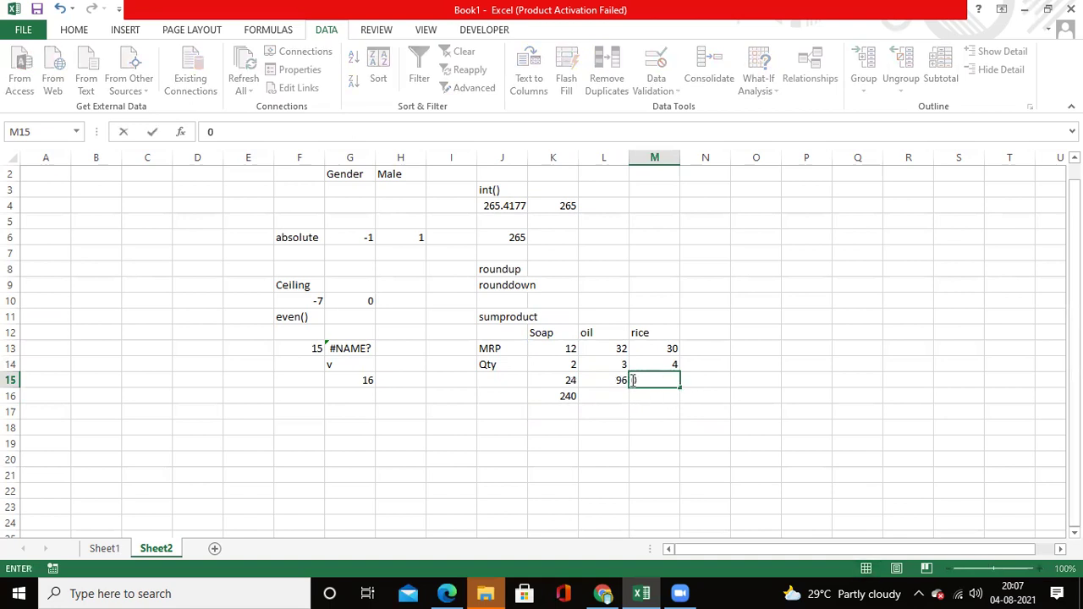
key("F2")
key("BackSpace")
type("120")
left_click(629, 409)
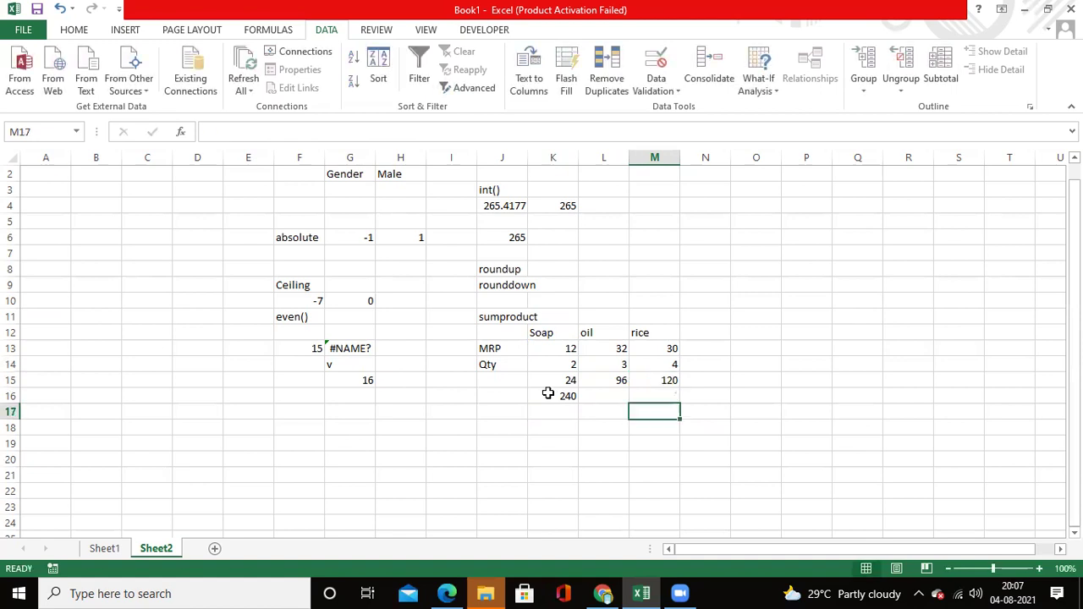
Add up the three products K15:M15 in cell N15 with AutoSum.
left_click(695, 380)
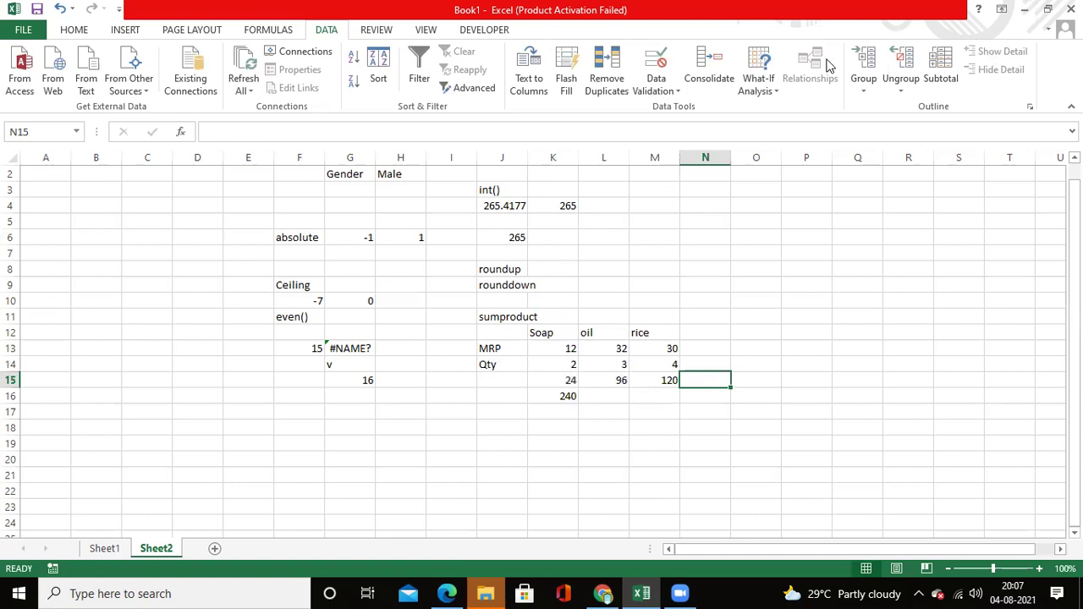
left_click(74, 30)
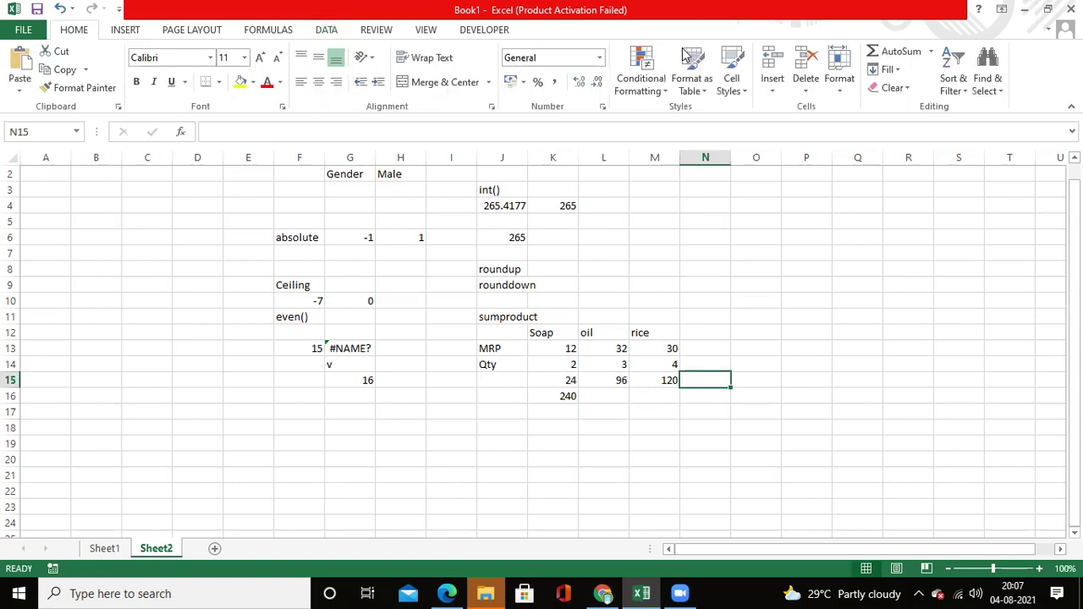
left_click(895, 52)
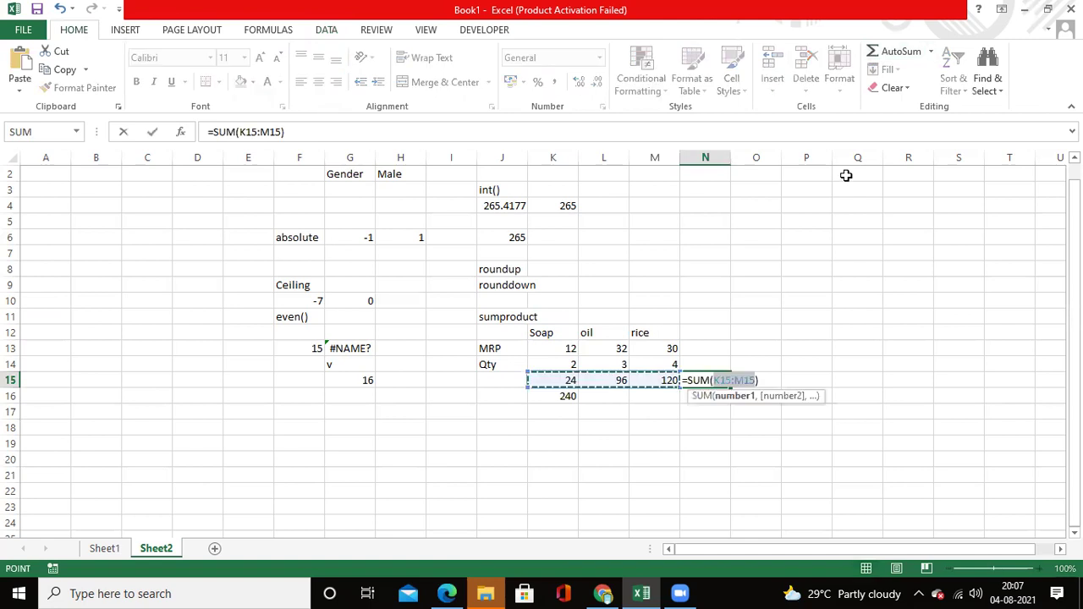
key("Return")
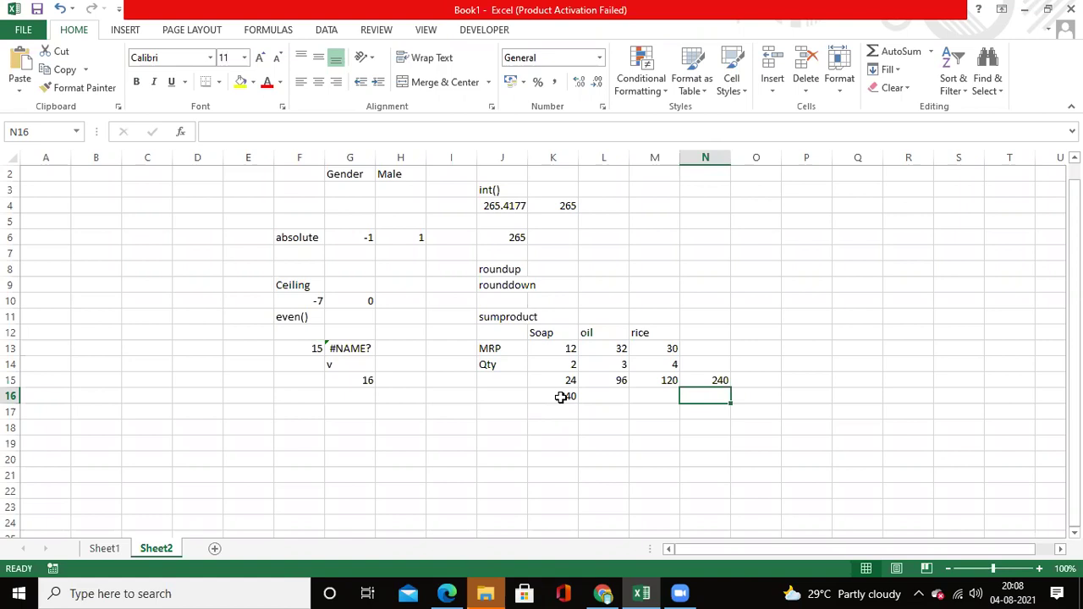
Enter the label "Roman letters" in cell G16.
key("Left")
key("Left")
key("Left")
key("Left")
key("Left")
key("Left")
key("Left")
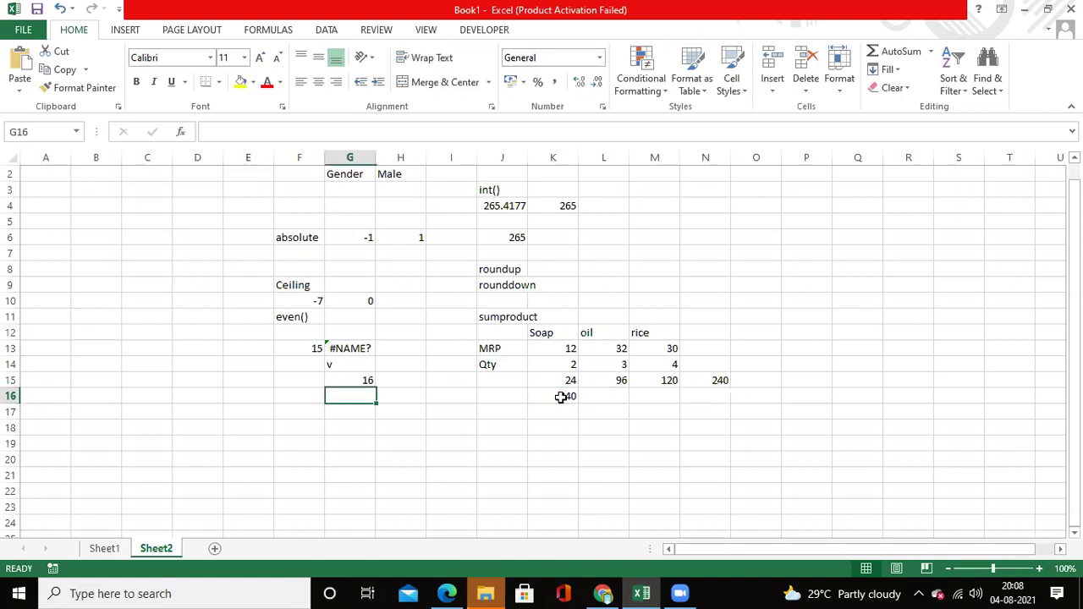
key("Down")
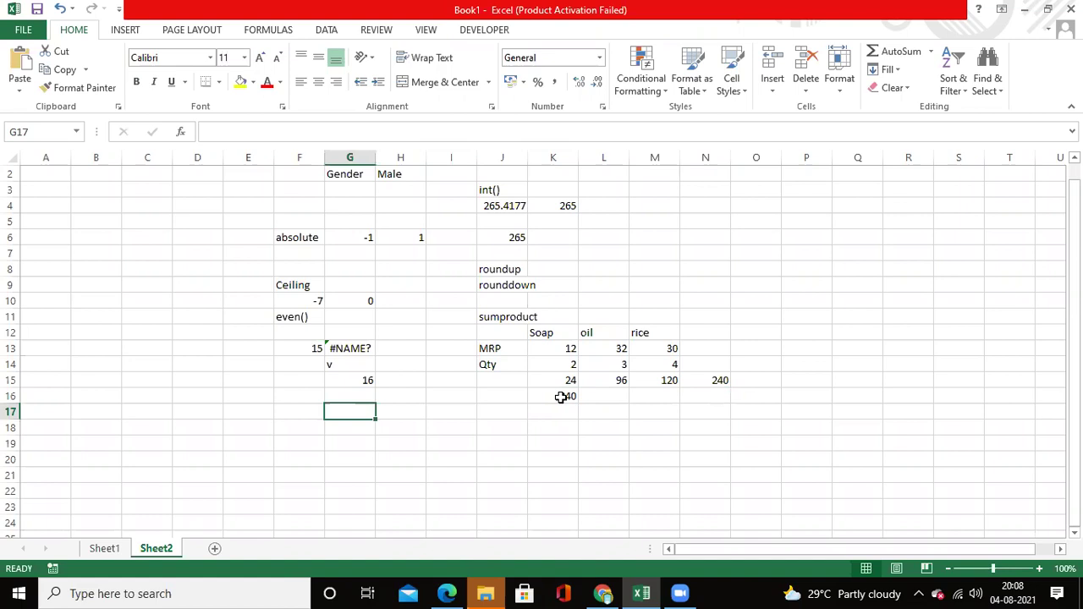
key("Up")
type("Roman")
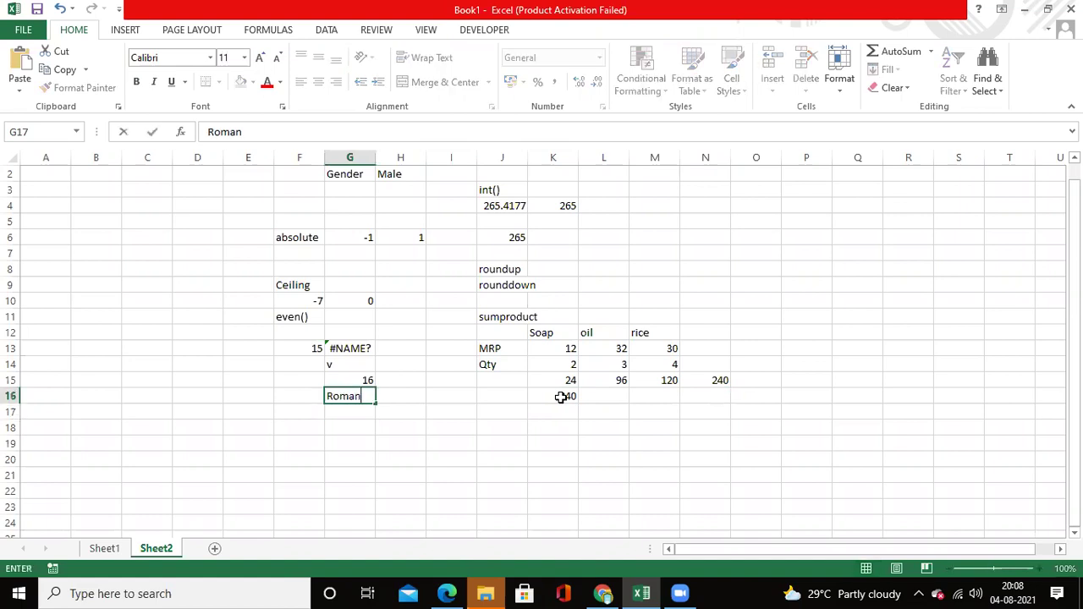
type(" letters")
key("Return")
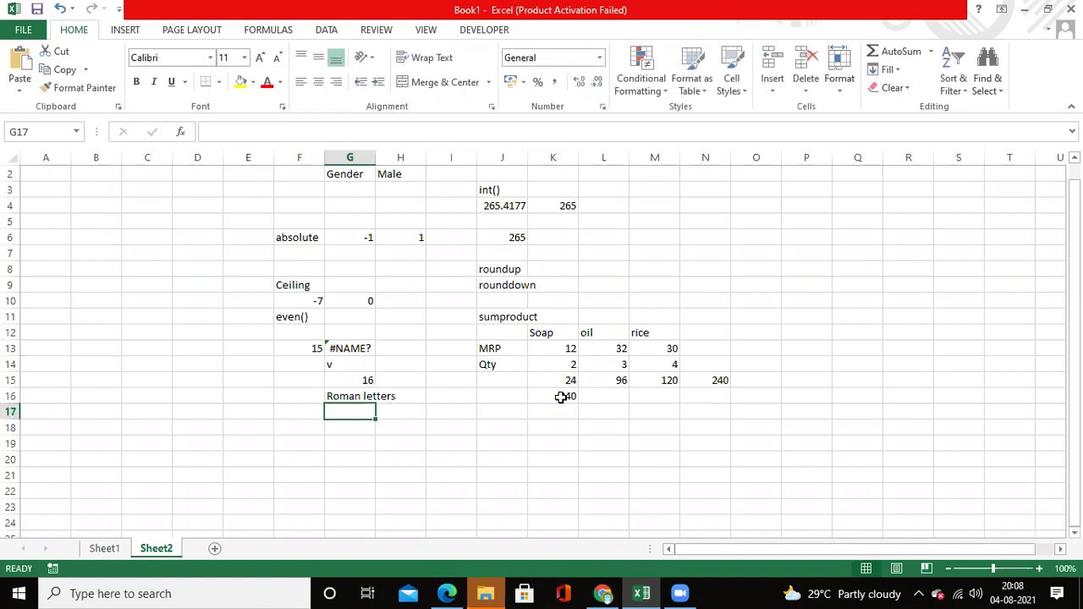
List I in G17 and II in G18 below the Roman letters label, and enter "=" in G19.
key("BackSpace")
type("I")
key("Return")
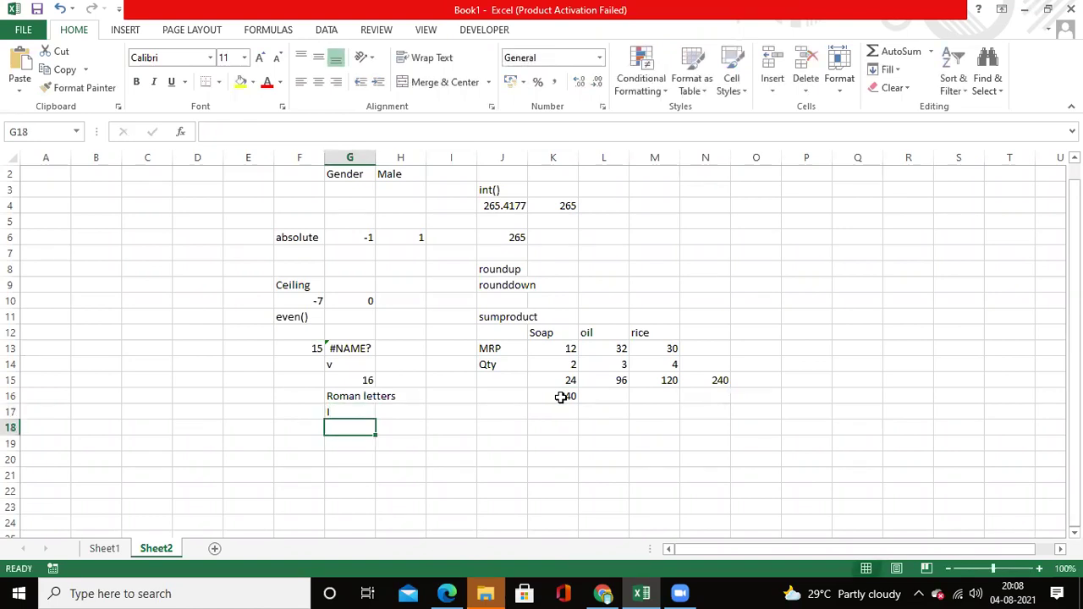
type("II")
key("Return")
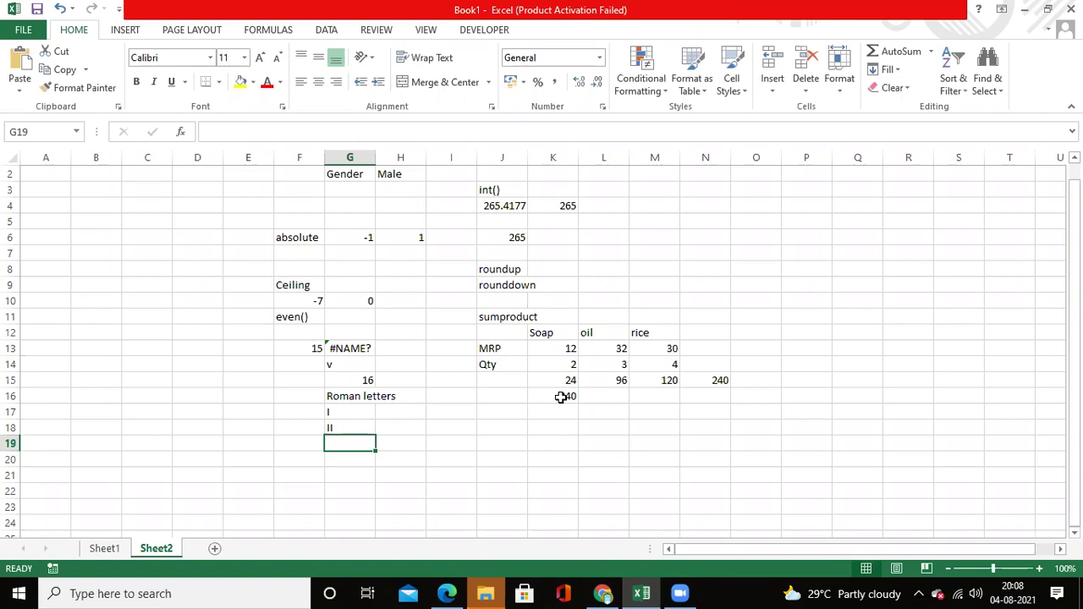
type("=")
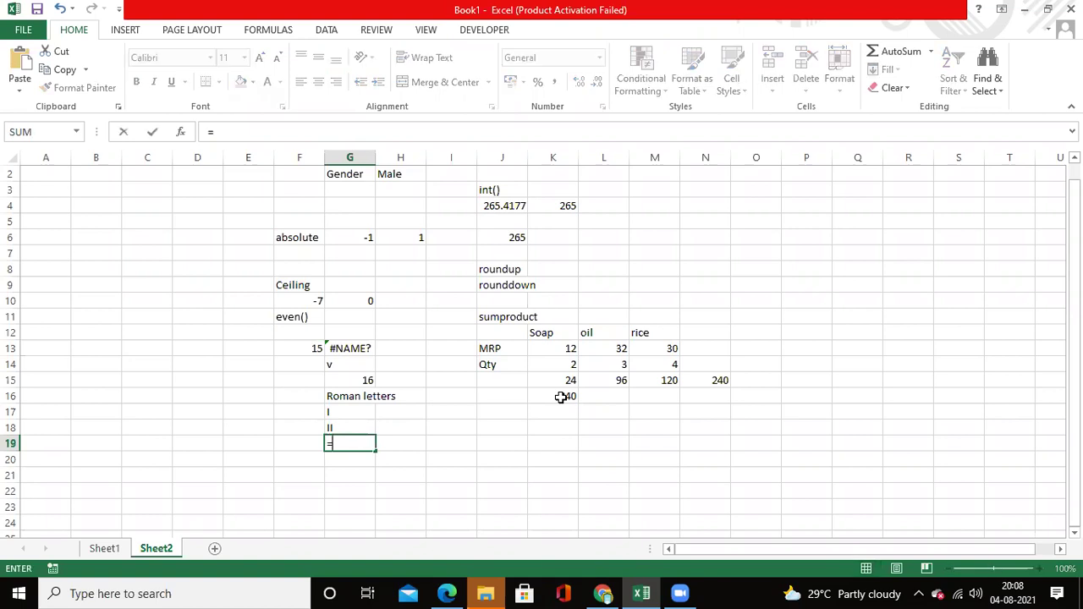
key("Return")
Start a Roman numeral formula, =roman(), in cell G26.
key("Down")
key("Down")
key("Down")
key("Down")
key("Down")
key("Down")
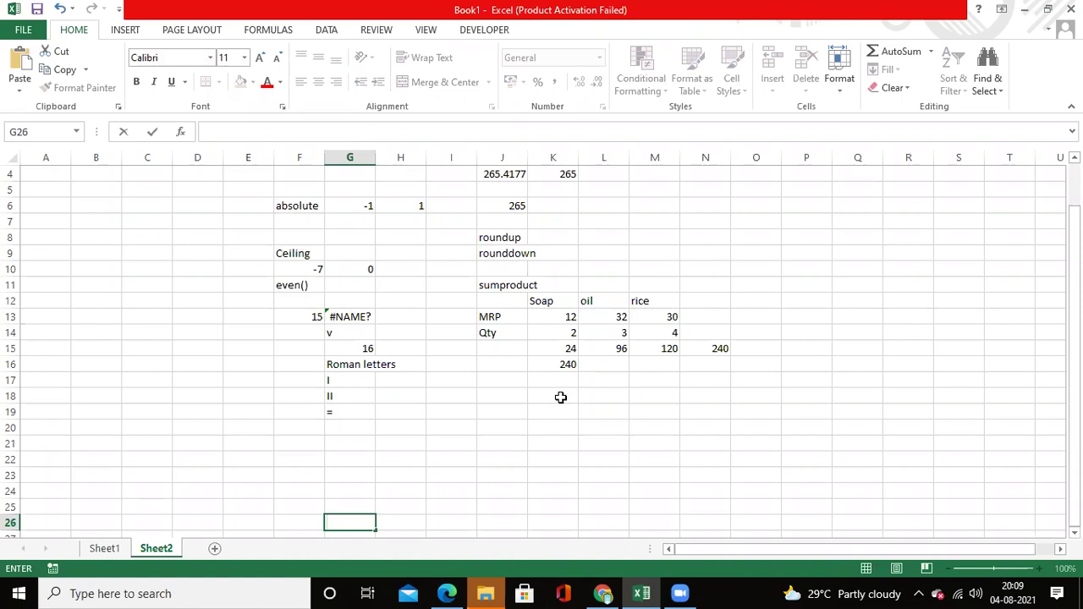
key("Escape")
type("=")
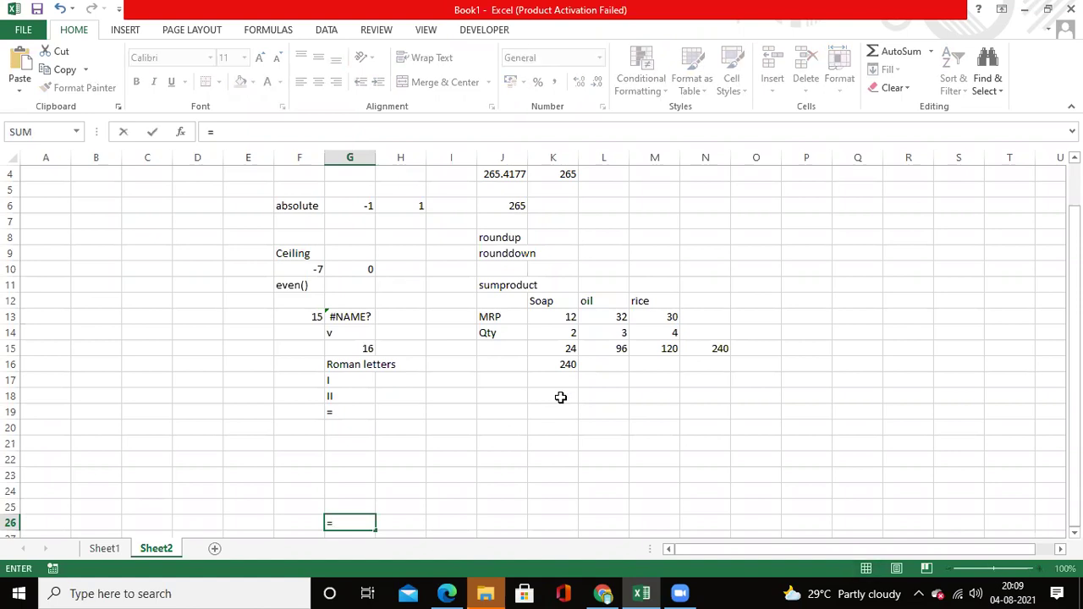
type("roma")
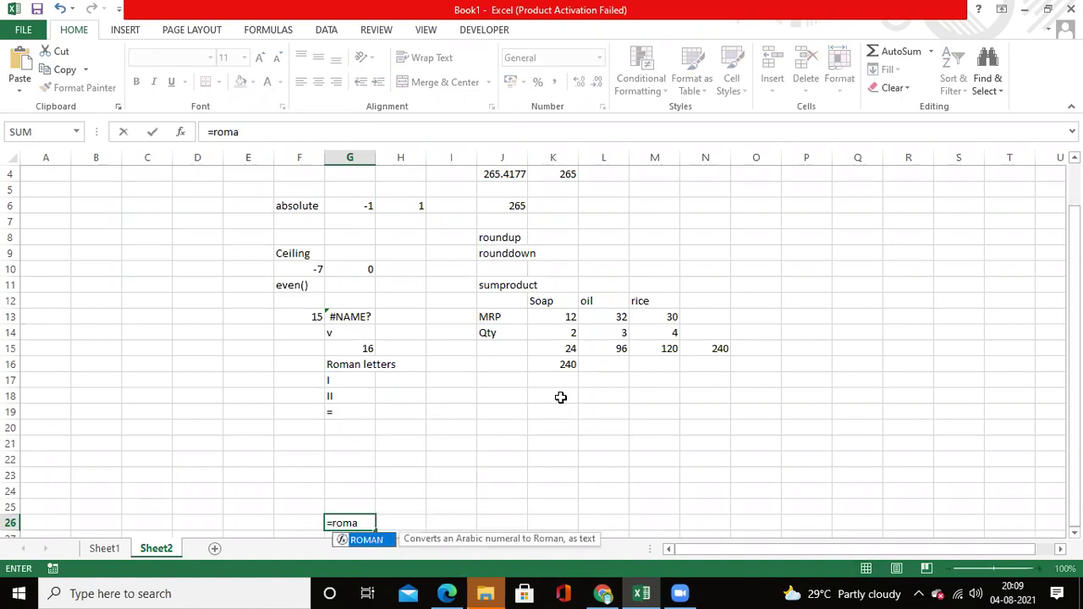
type("n()")
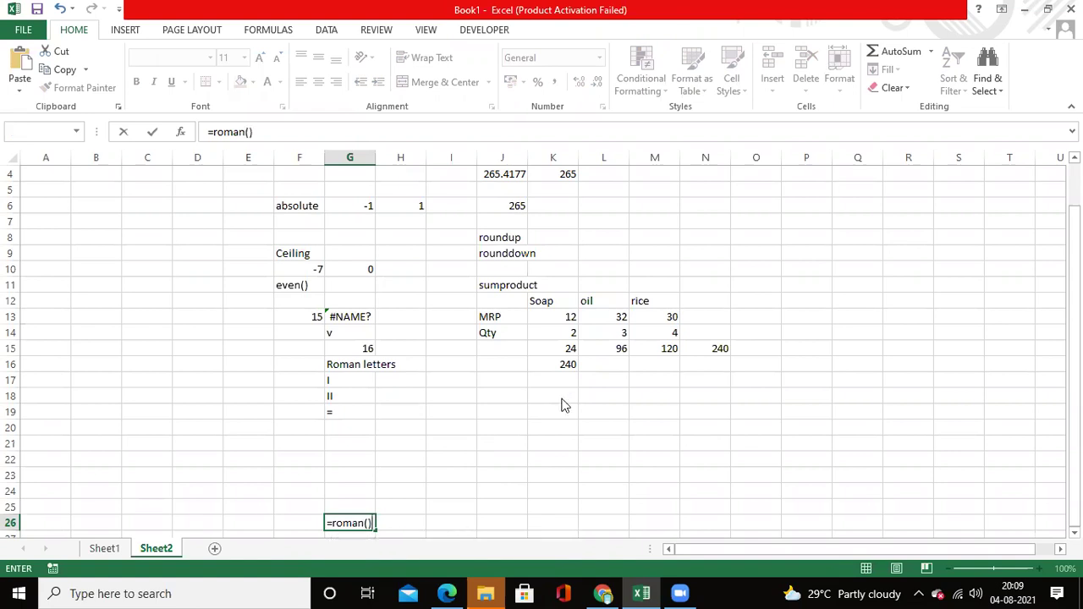
key("Return")
key("Return")
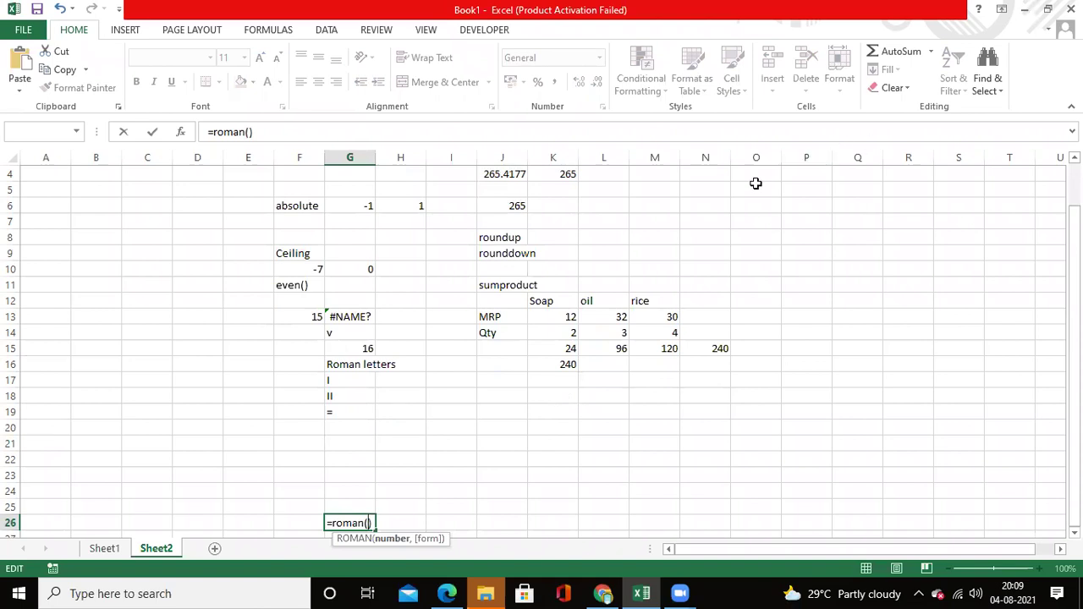
Complete the ROMAN formula in G26 with the argument F261.
left_click(381, 530)
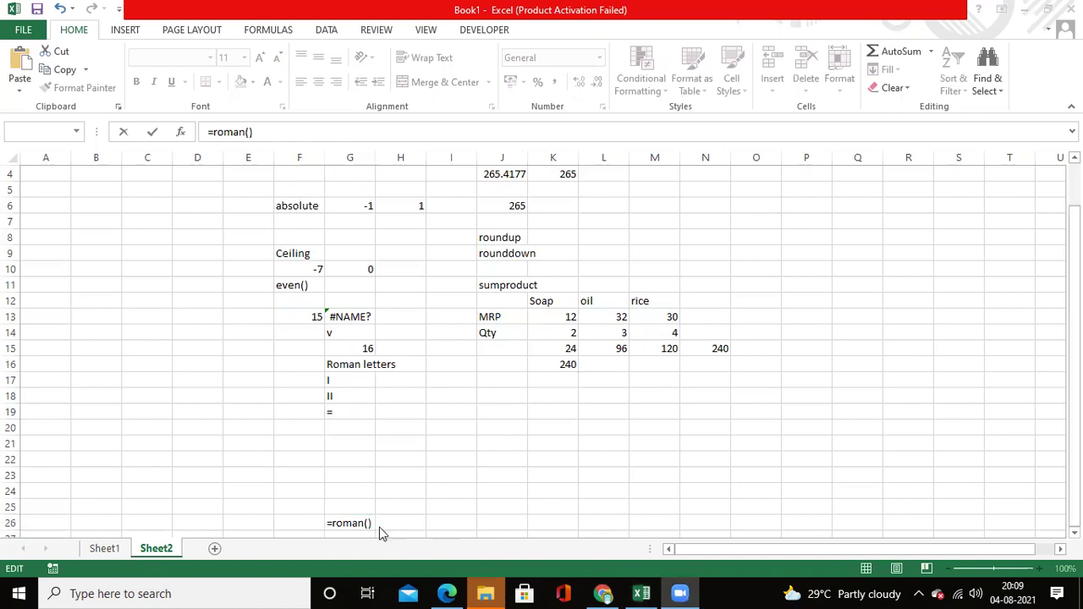
left_click(297, 522)
left_click(297, 522)
type("1")
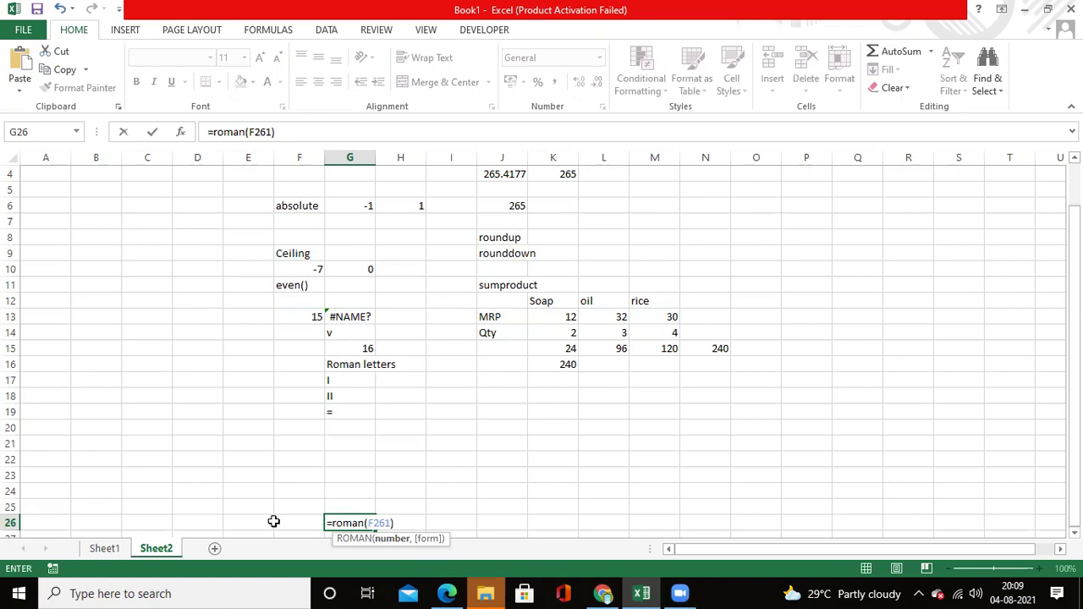
key("Return")
Enter the number 1 in cell F26, beside the ROMAN formula.
left_click(301, 506)
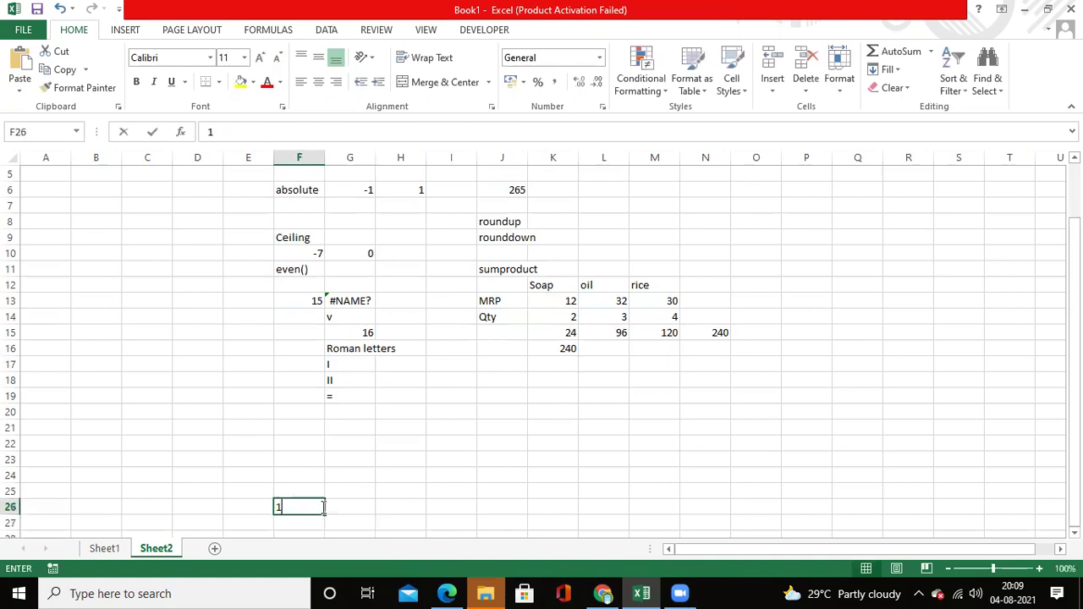
type("1")
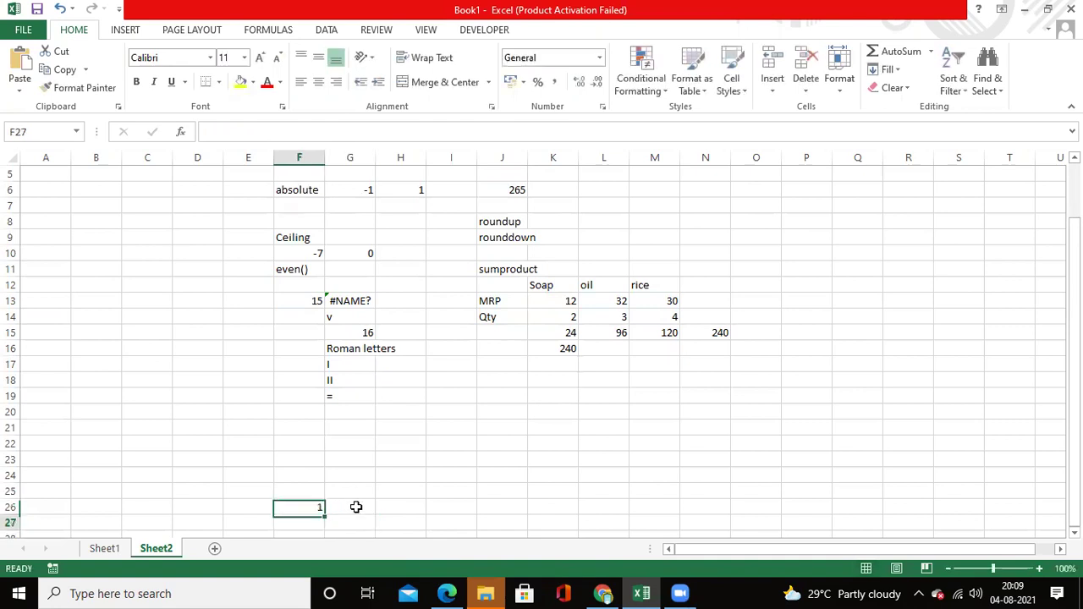
key("Return")
key("Right")
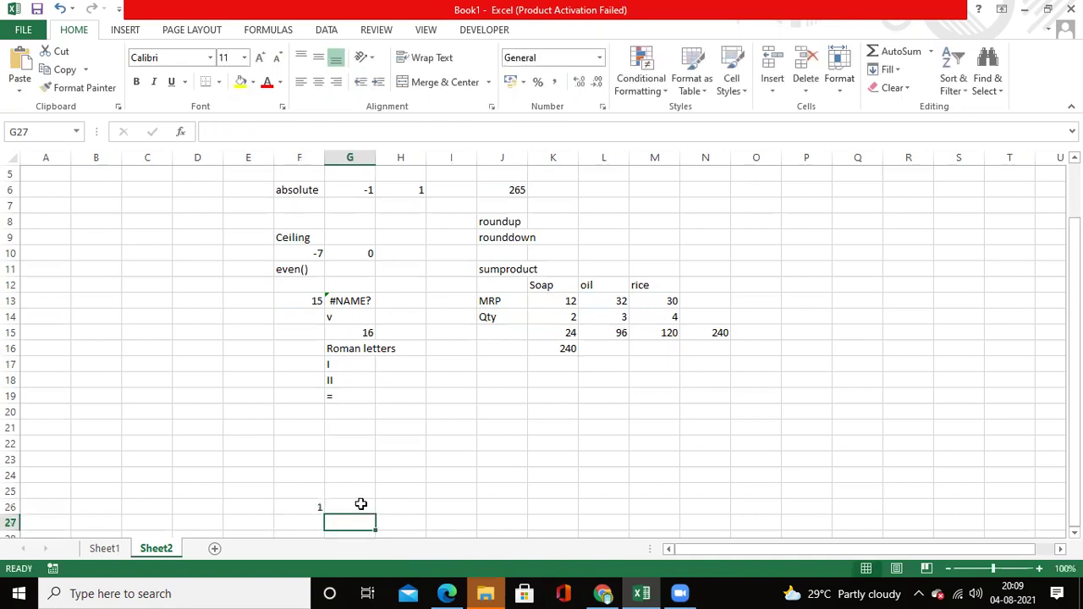
Correct the formula in G26 to =ROMAN(F26).
left_click(360, 504)
double_click(362, 505)
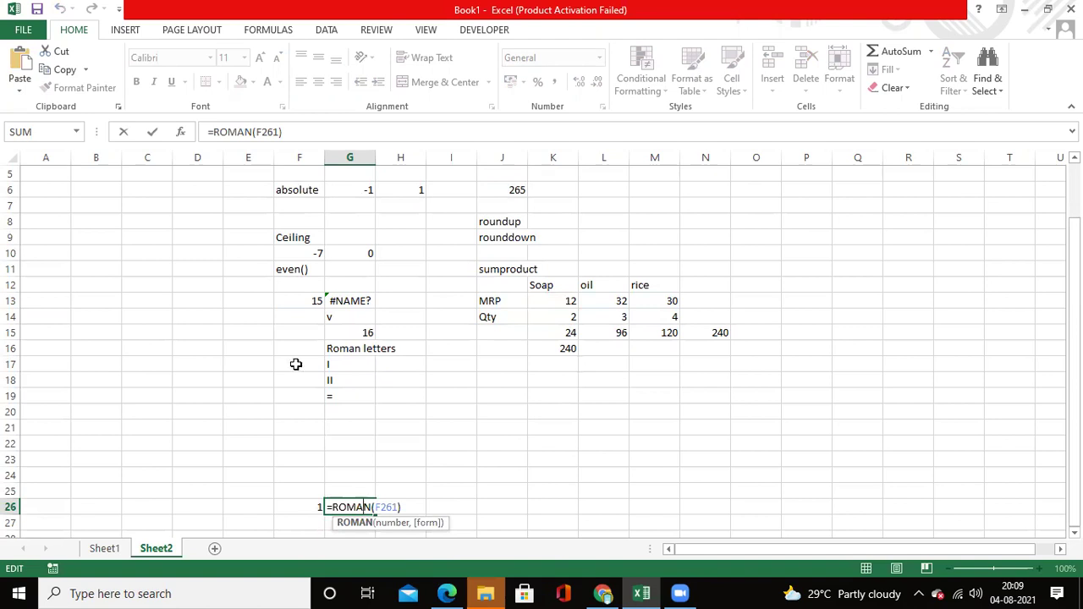
left_click(280, 131)
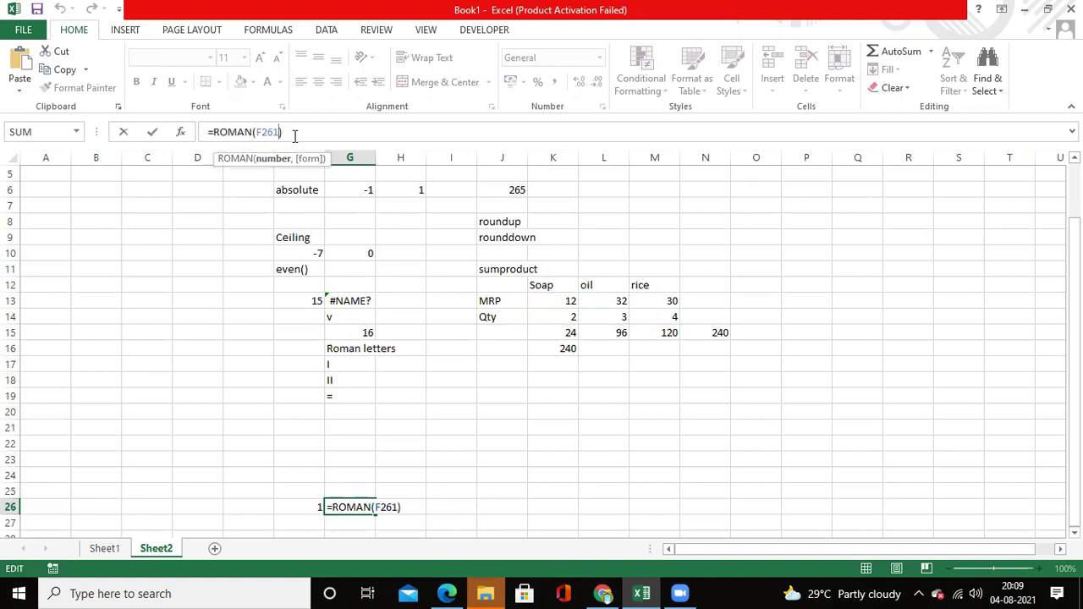
key("BackSpace")
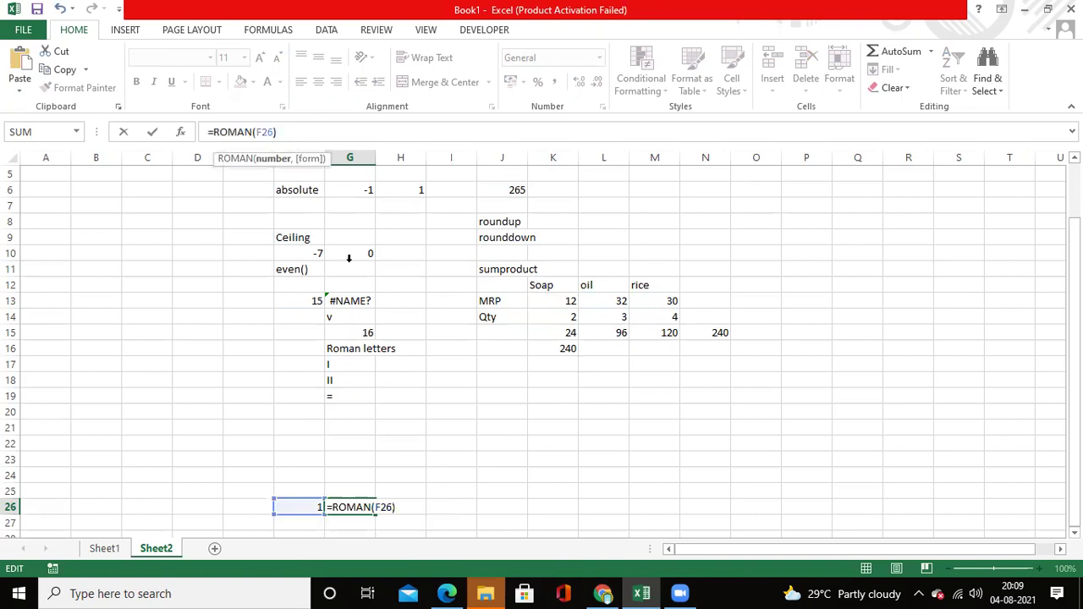
key("Return")
Try to extend the 1 in F26 down to F31 using the Fill Series option.
left_click(308, 501)
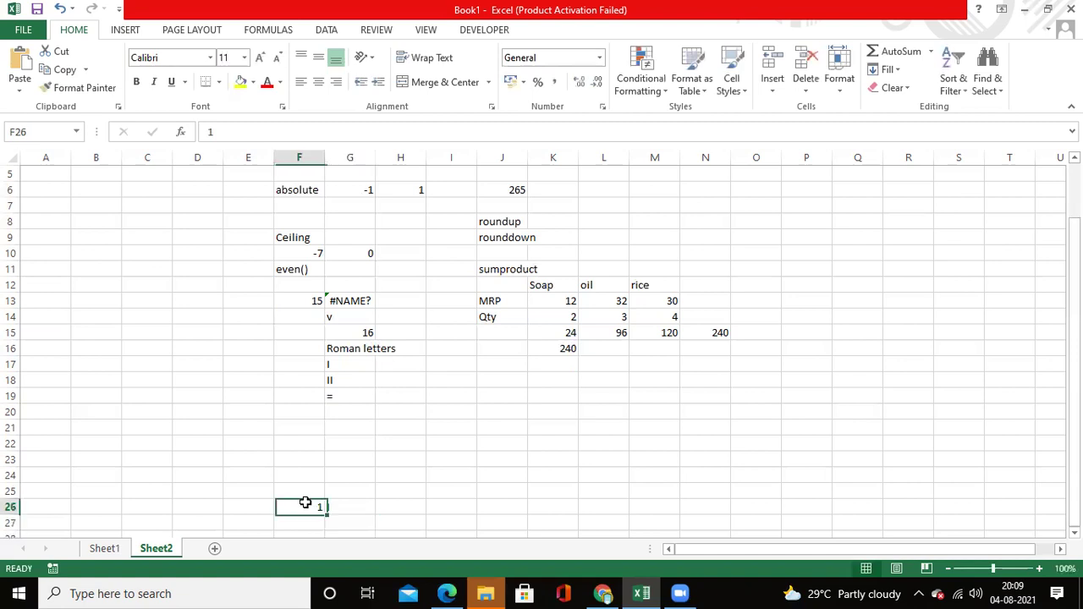
left_click_drag(322, 514, 394, 513)
scroll(315, 397, "down", 3)
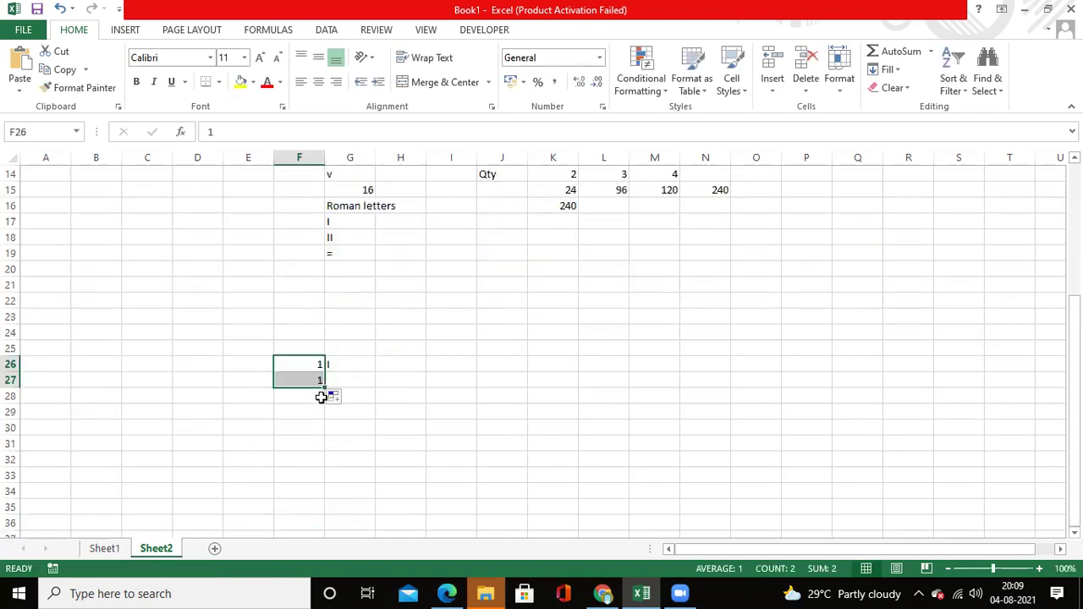
left_click_drag(327, 388, 346, 466)
left_click(347, 464)
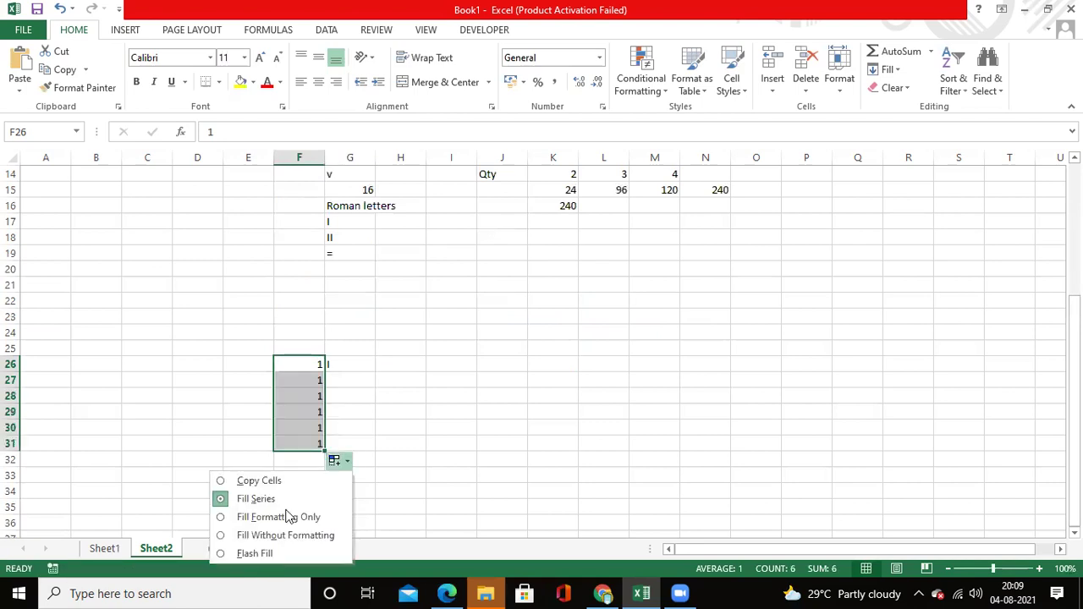
left_click(286, 505)
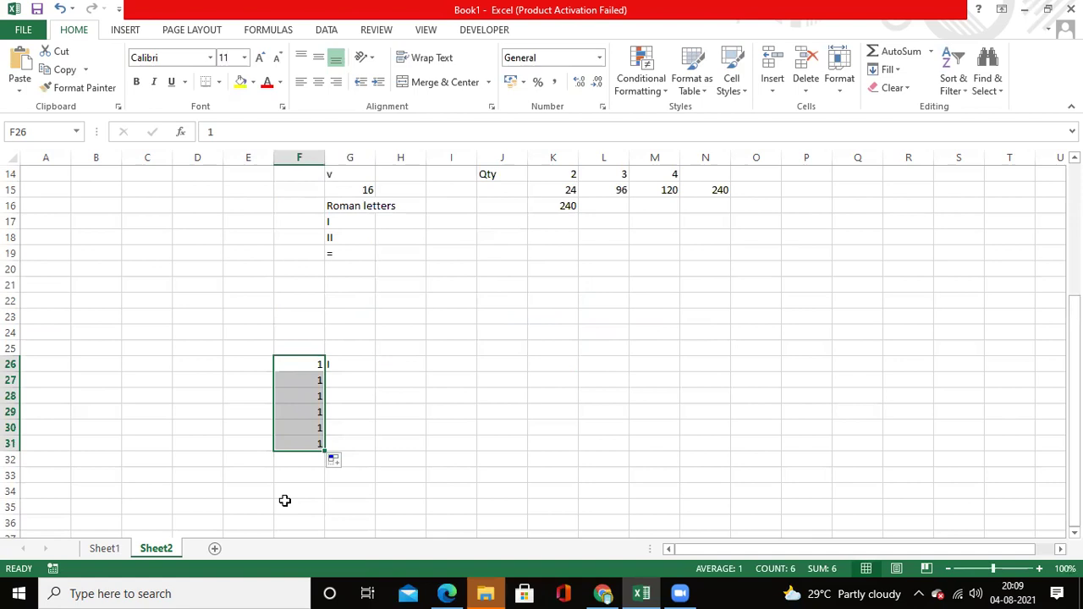
Try the Fill Formatting Only, Fill Without Formatting, Flash Fill and Fill Series options on the range F26:F31.
left_click(346, 465)
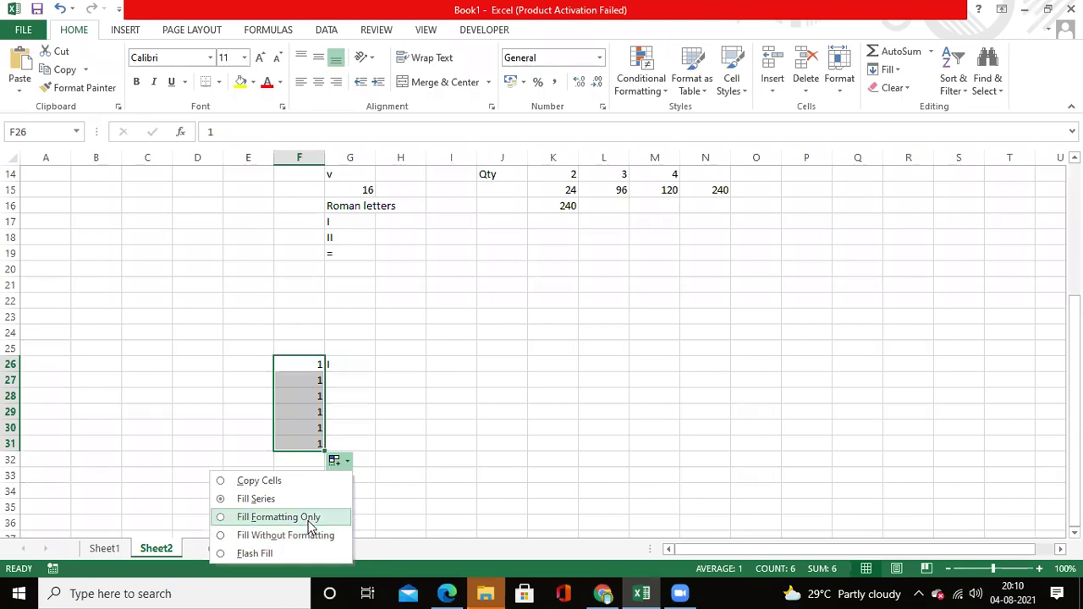
left_click(310, 518)
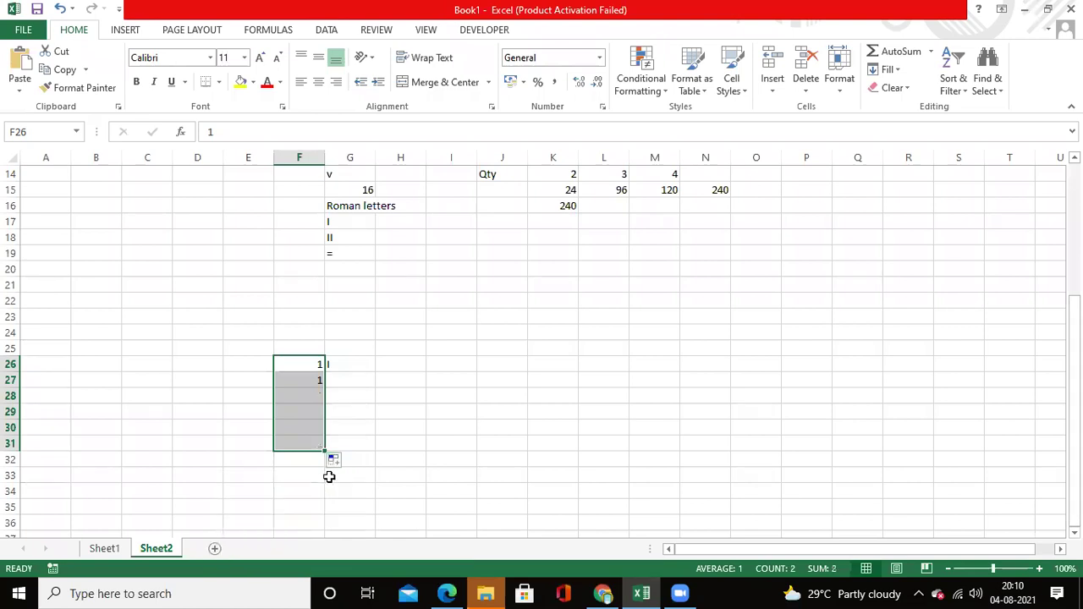
left_click(347, 465)
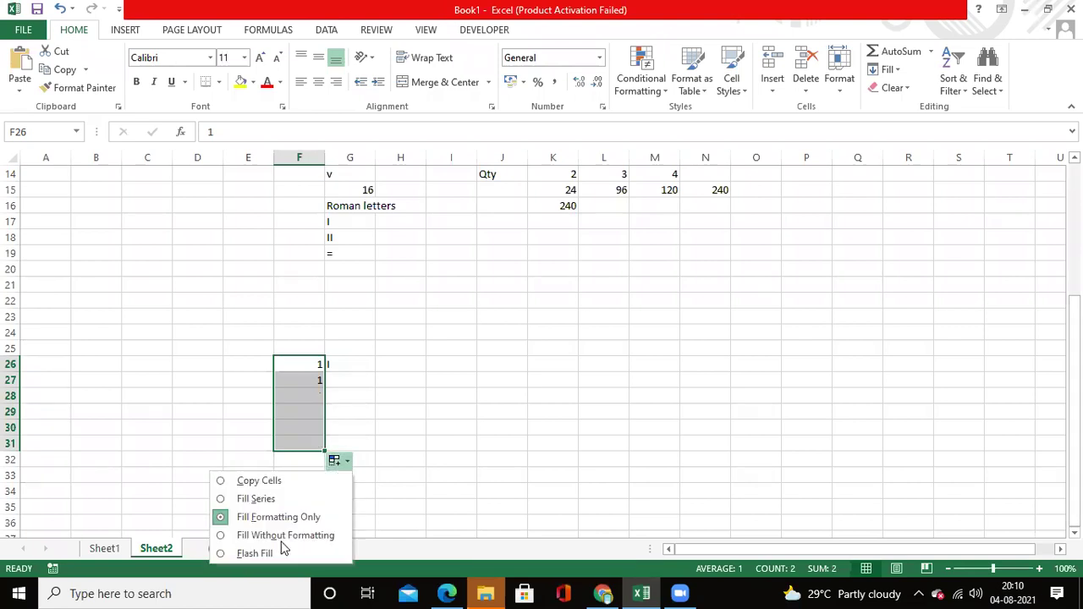
left_click(286, 534)
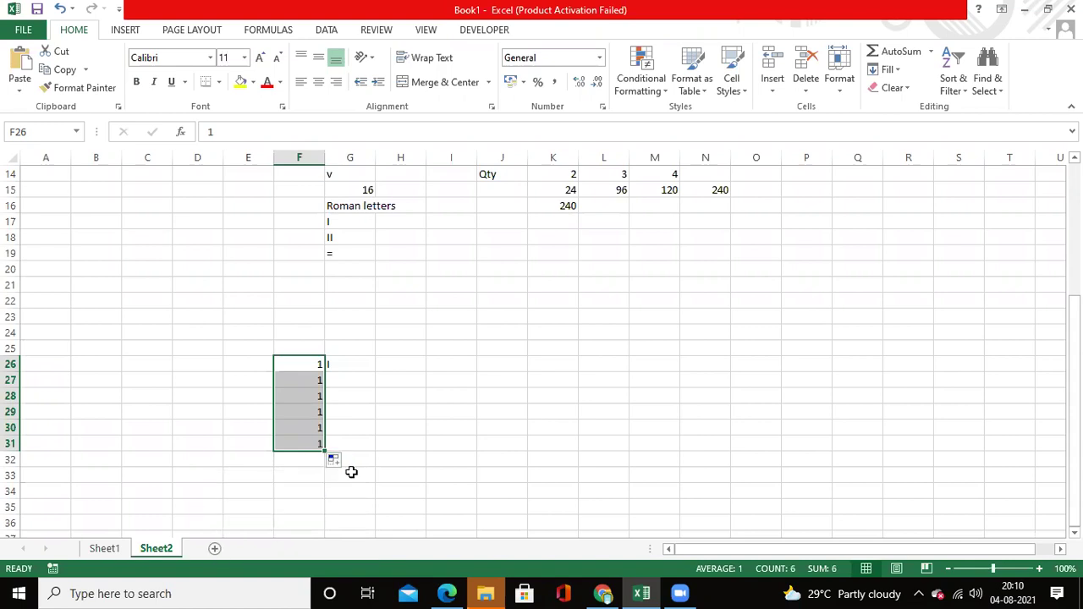
left_click(345, 467)
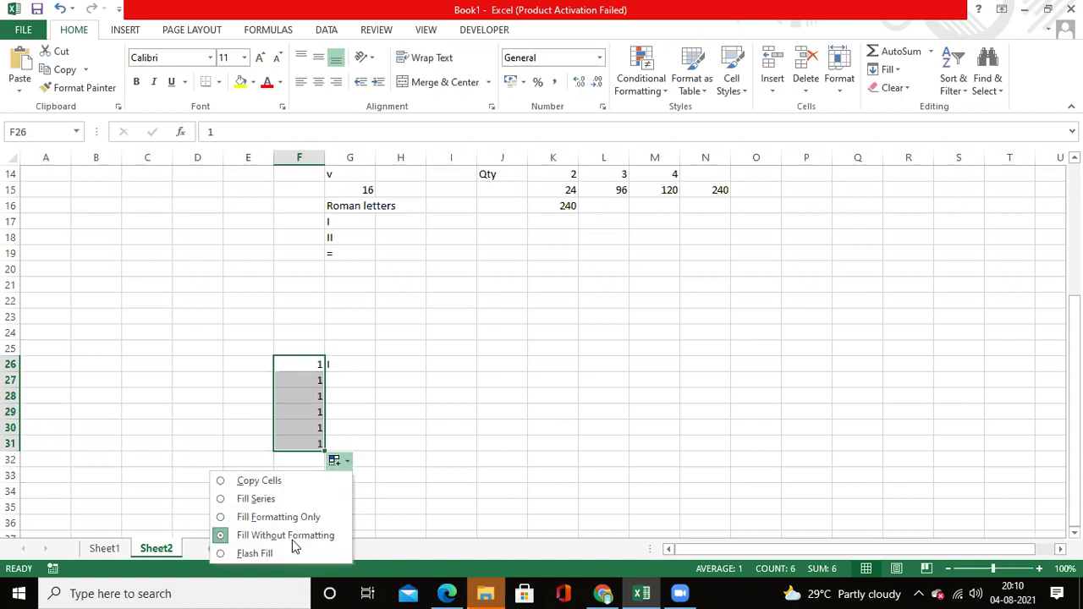
left_click(288, 553)
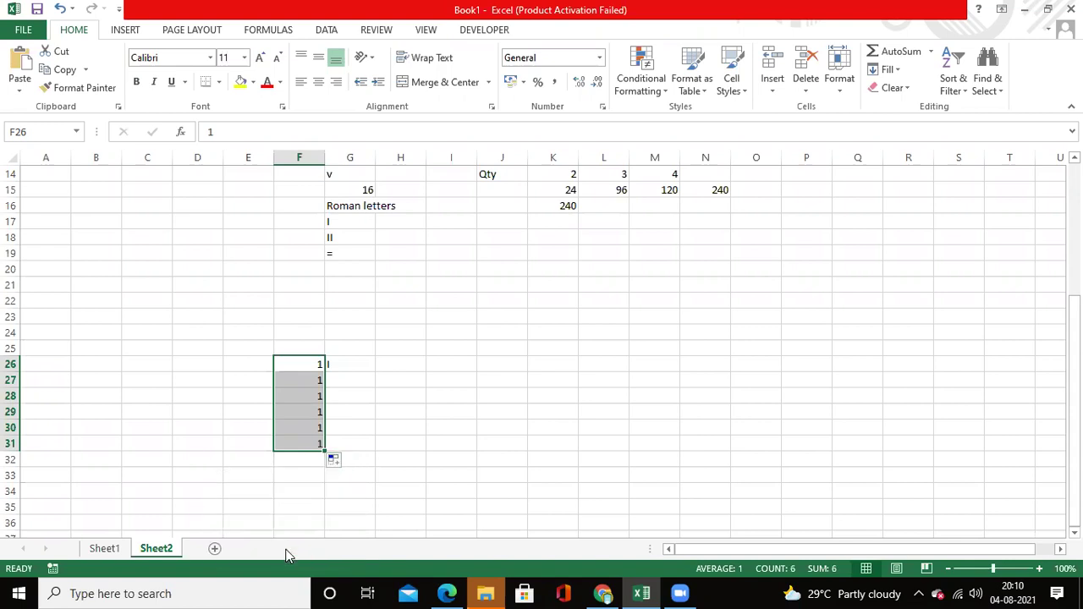
left_click(345, 466)
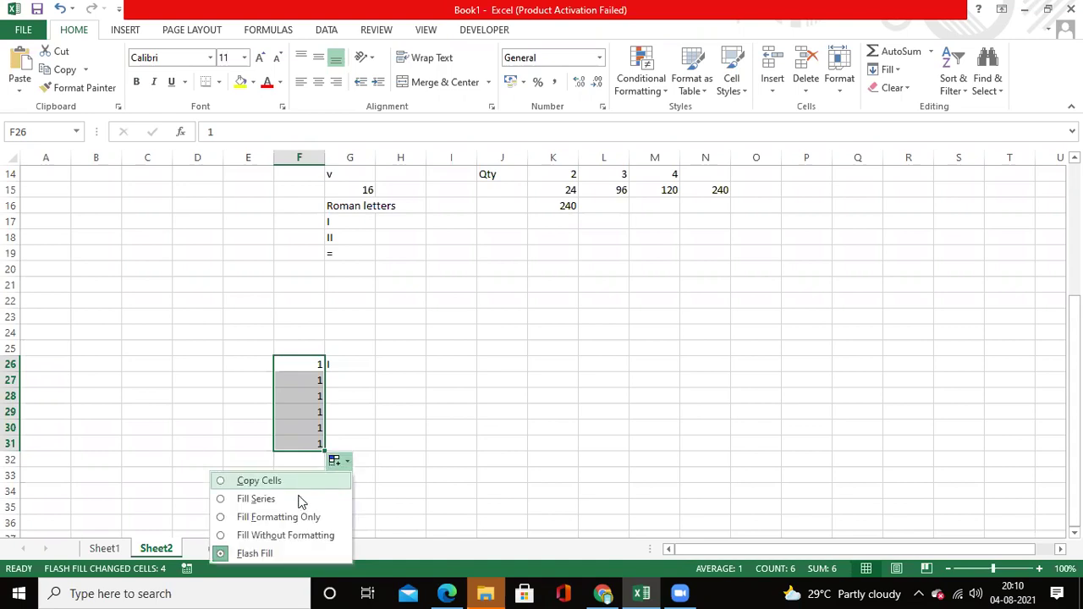
left_click(297, 498)
left_click(384, 374)
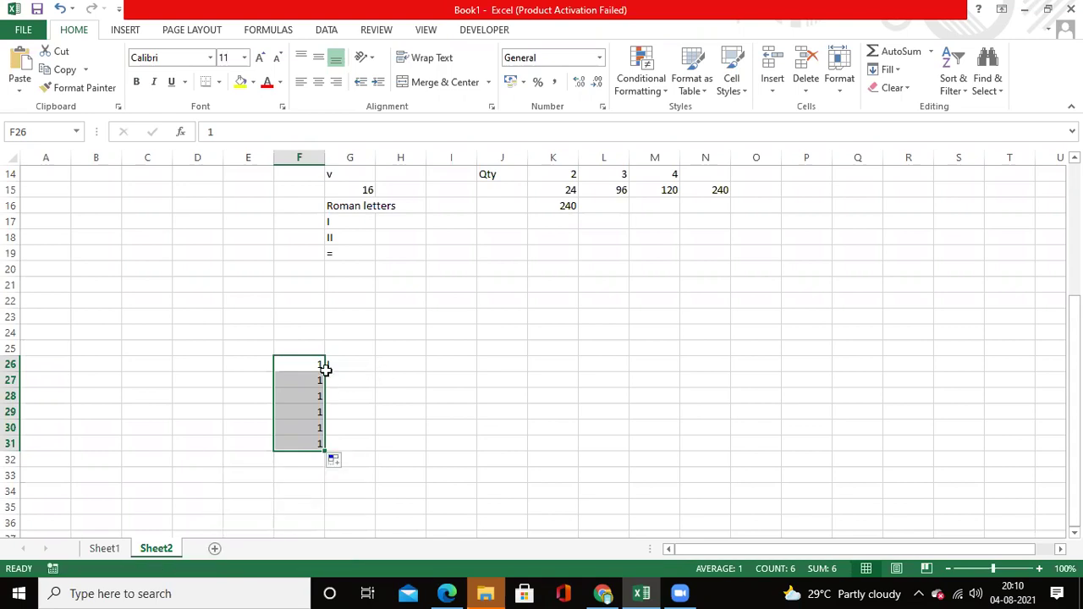
Try to fill F26 down to F31 again and apply the Fill Formatting Only option.
left_click(300, 364)
left_click_drag(325, 373, 315, 455)
left_click(356, 429)
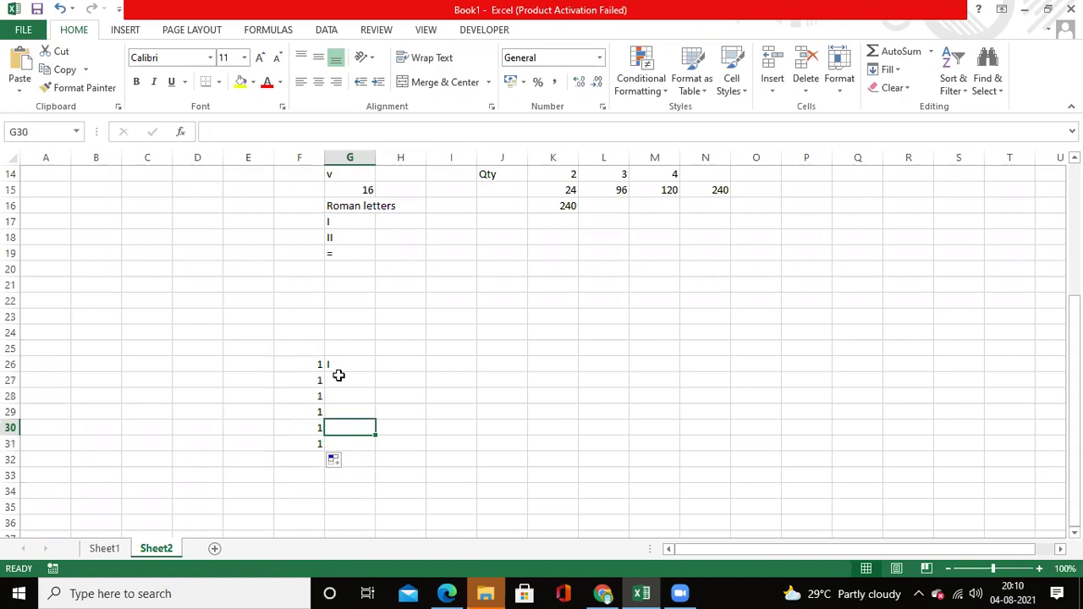
left_click(320, 366)
left_click_drag(325, 372, 324, 457)
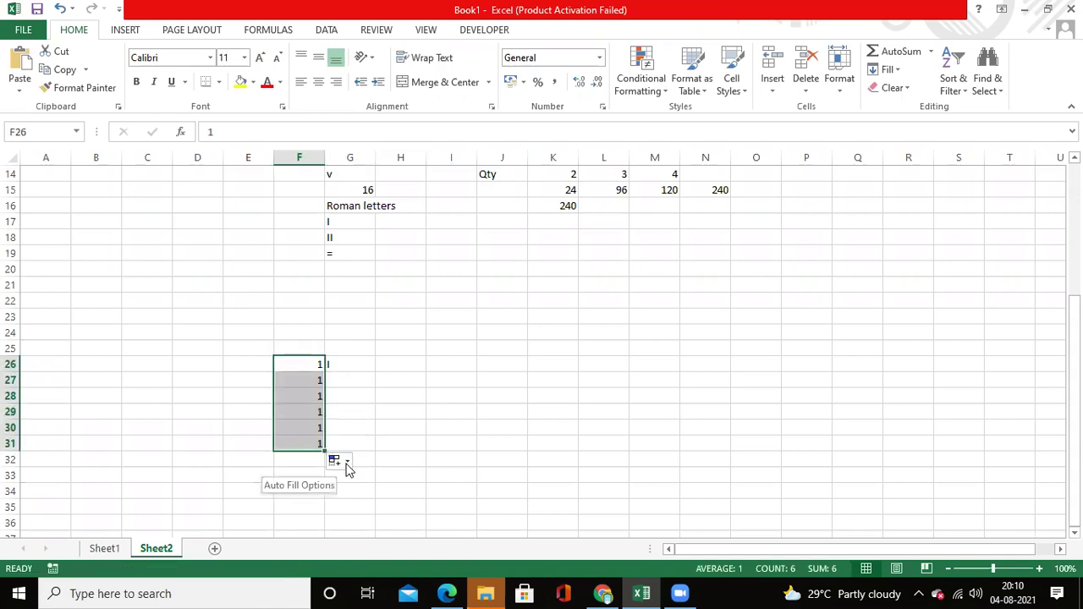
left_click(346, 463)
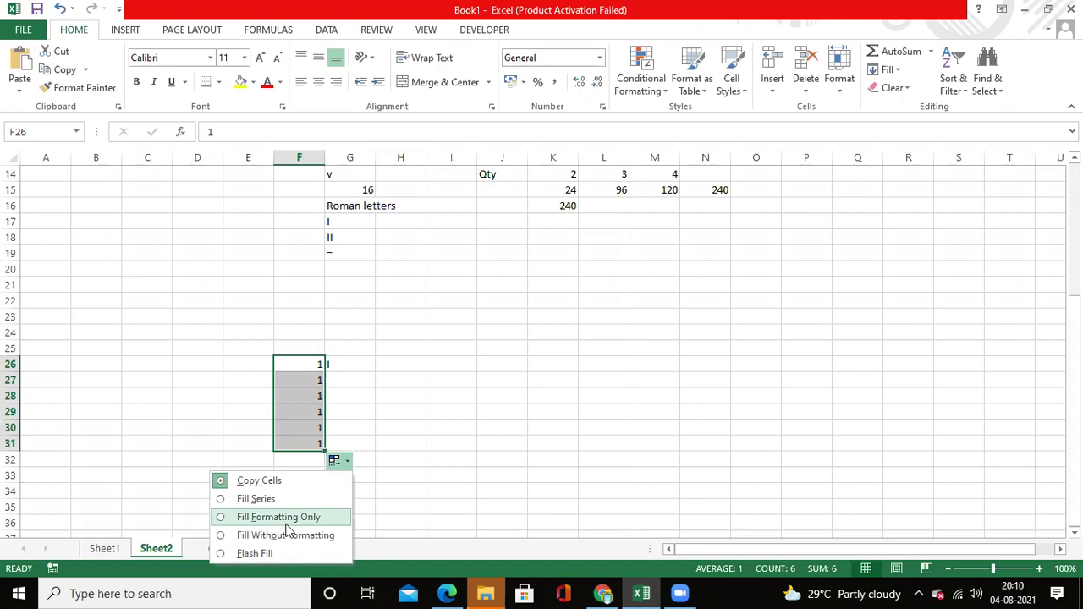
left_click(340, 461)
left_click(346, 466)
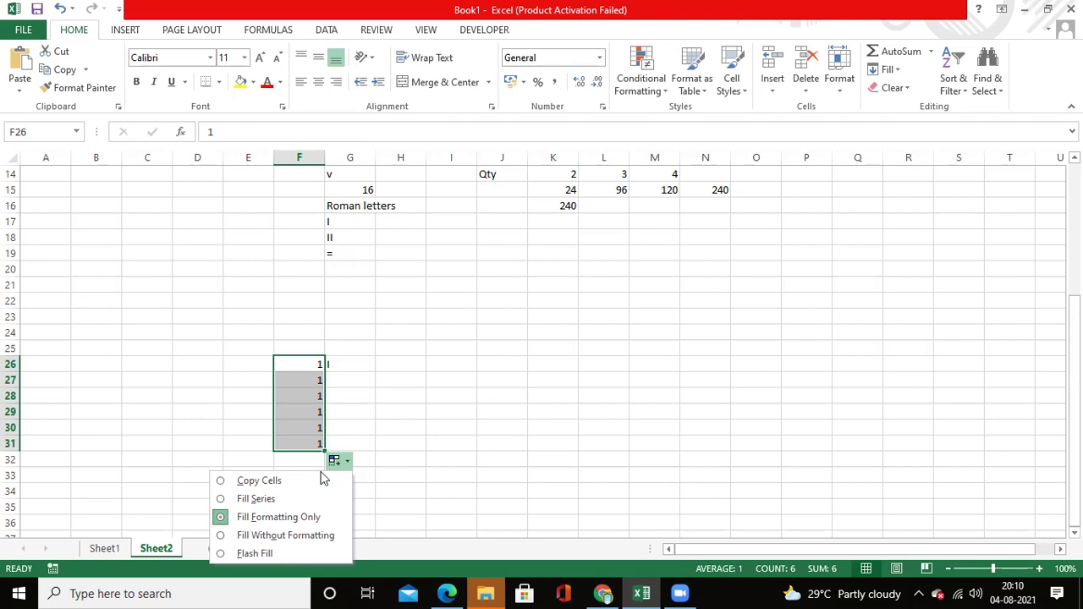
Enter 2 in F27 and extend the F26:F27 pattern down to F31 as the series 1 to 6.
left_click(297, 377)
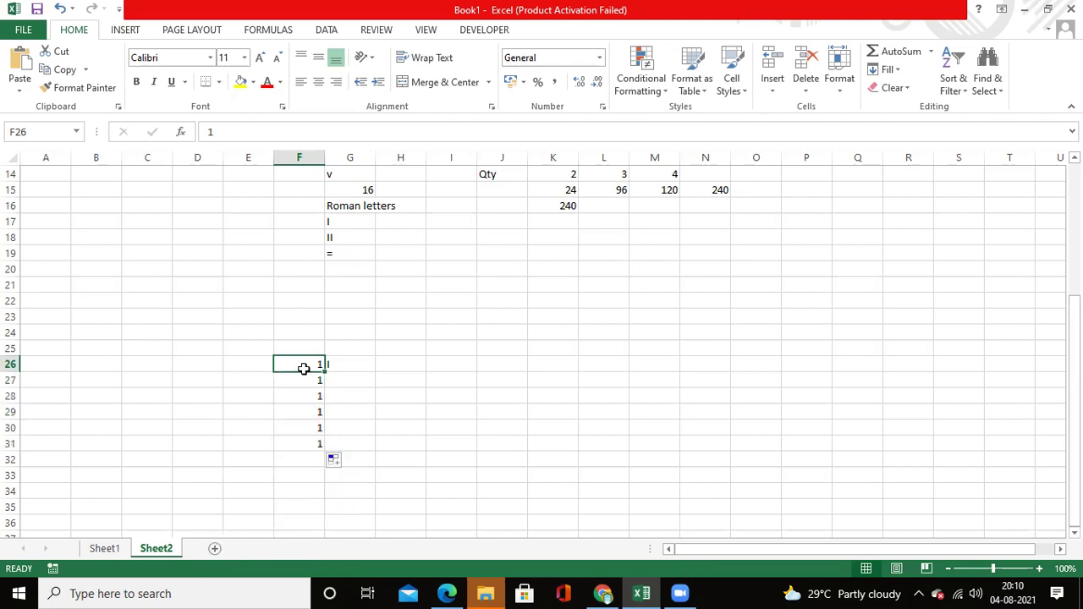
left_click(305, 376)
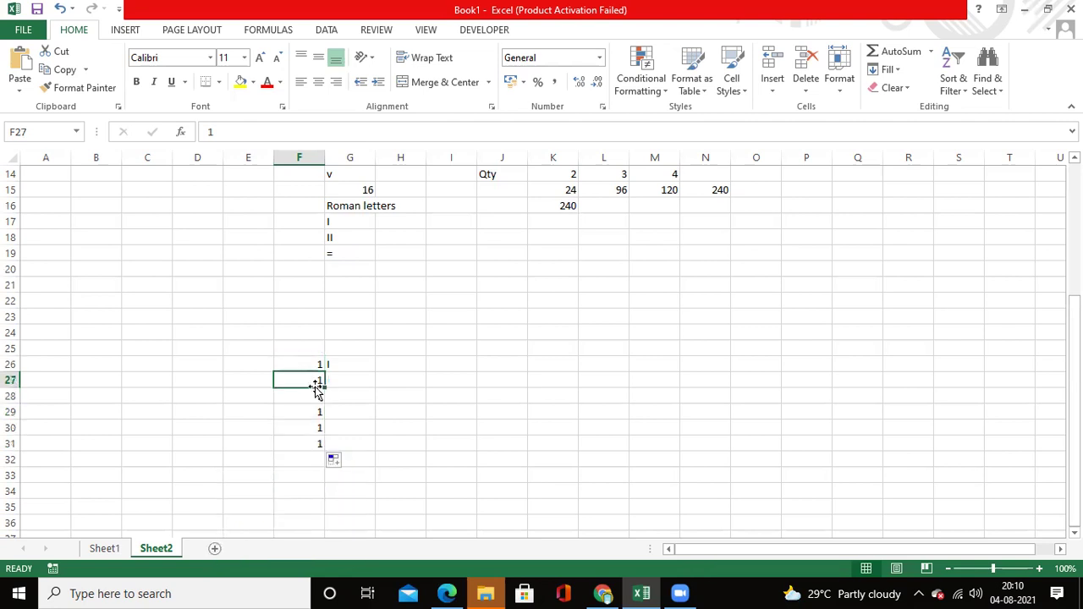
type("2")
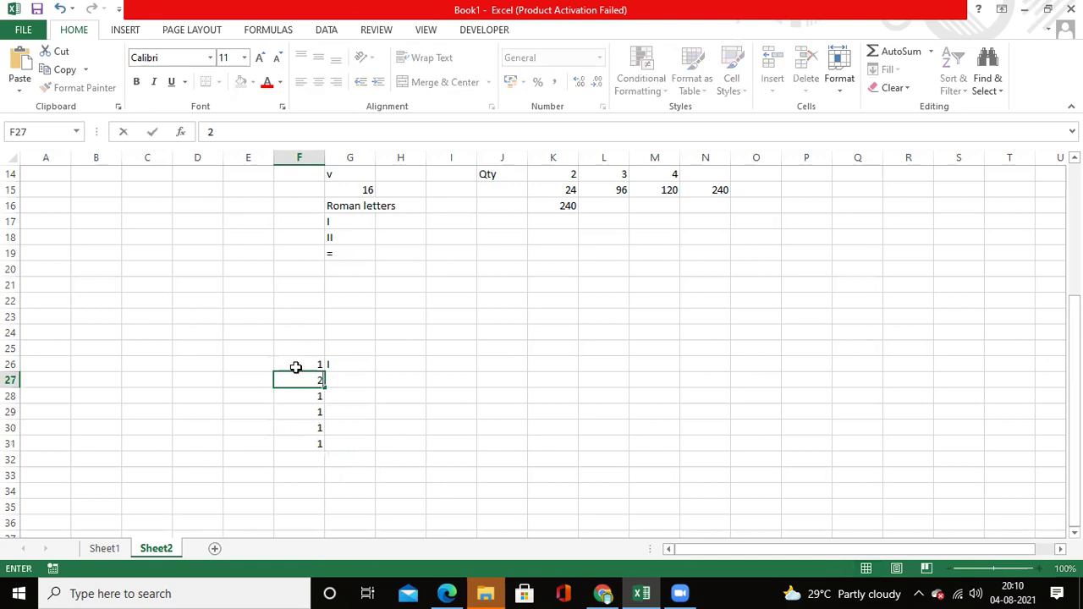
left_click(304, 366)
left_click_drag(307, 364, 309, 382)
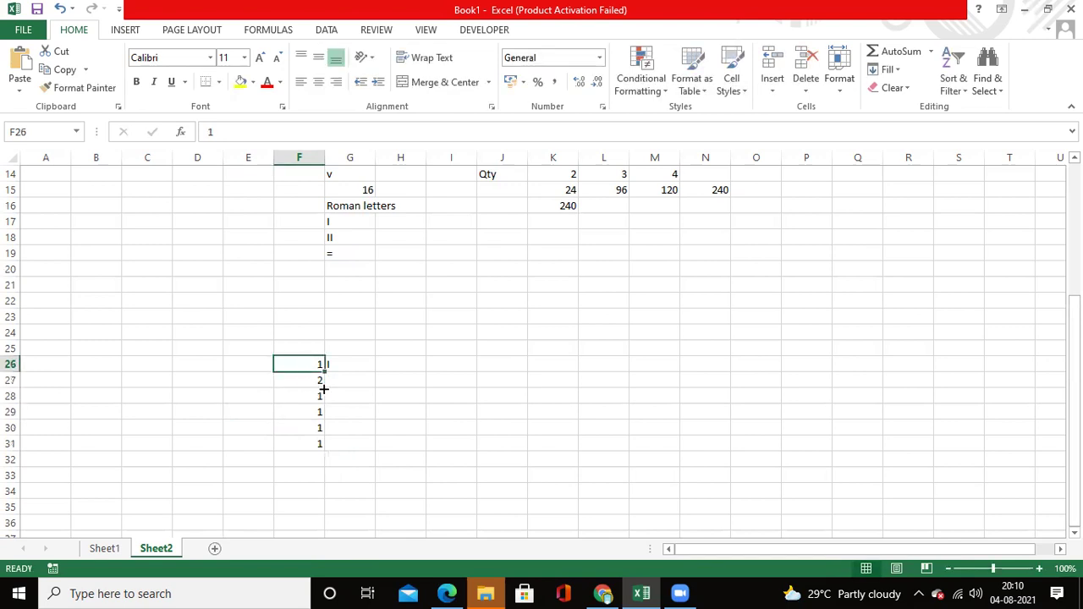
left_click_drag(329, 431, 304, 465)
left_click(366, 407)
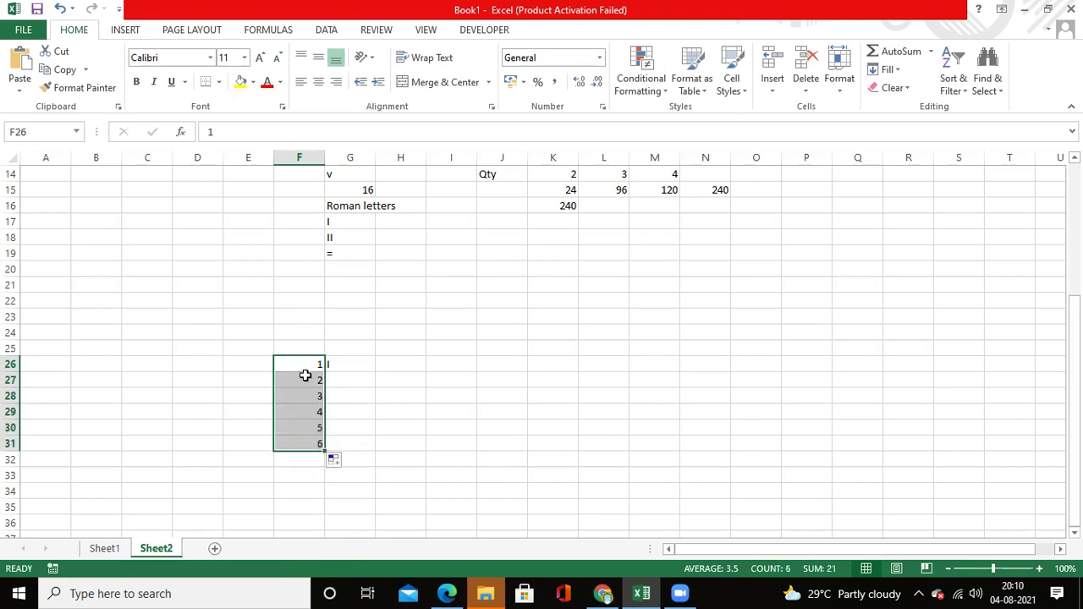
left_click(314, 364)
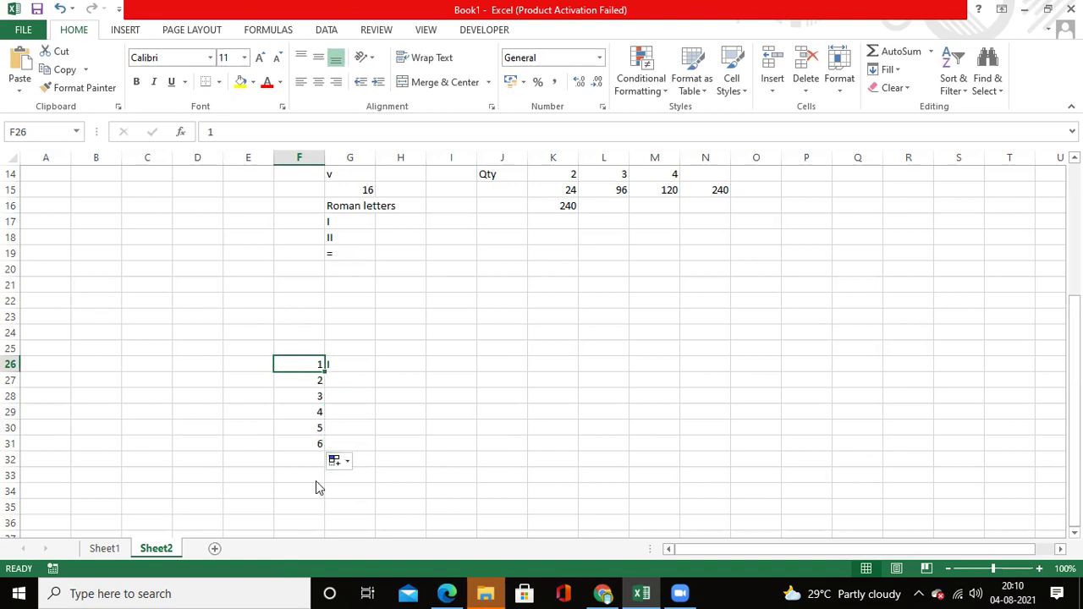
Fill the ROMAN formula from G26 down to G31.
left_click(340, 462)
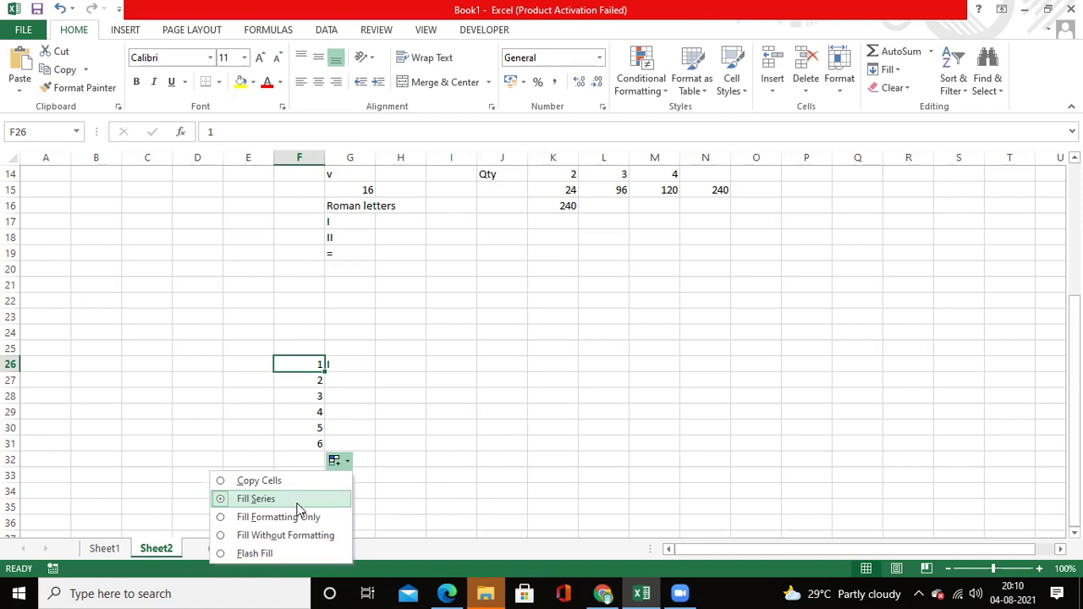
left_click(359, 364)
left_click_drag(374, 441, 414, 442)
left_click(416, 443)
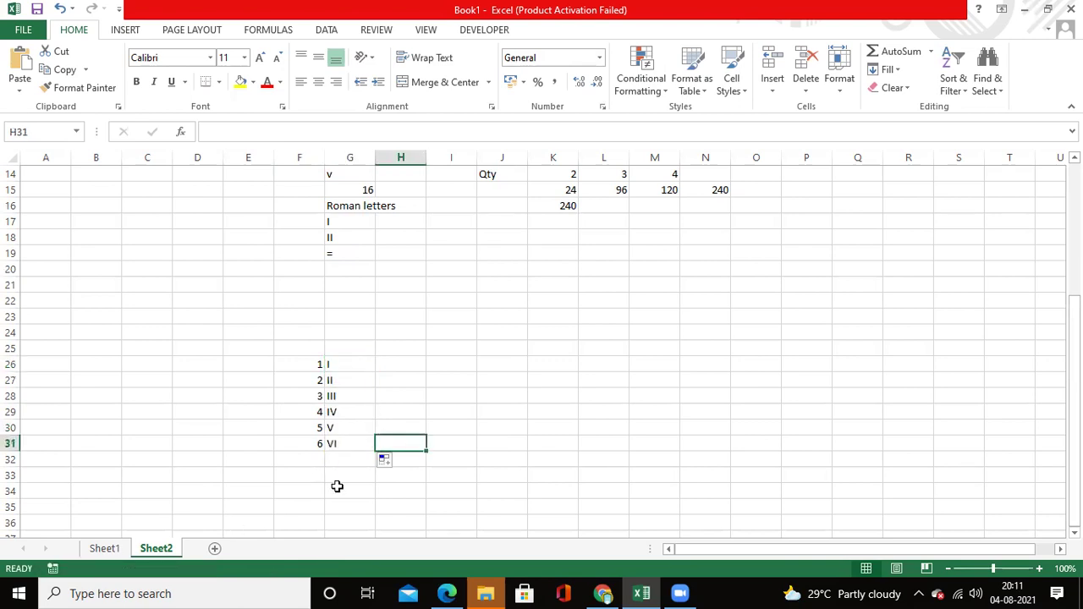
Enter 3 in cell F33.
left_click(299, 475)
scroll(363, 503, "down", 2)
scroll(288, 440, "up", 1)
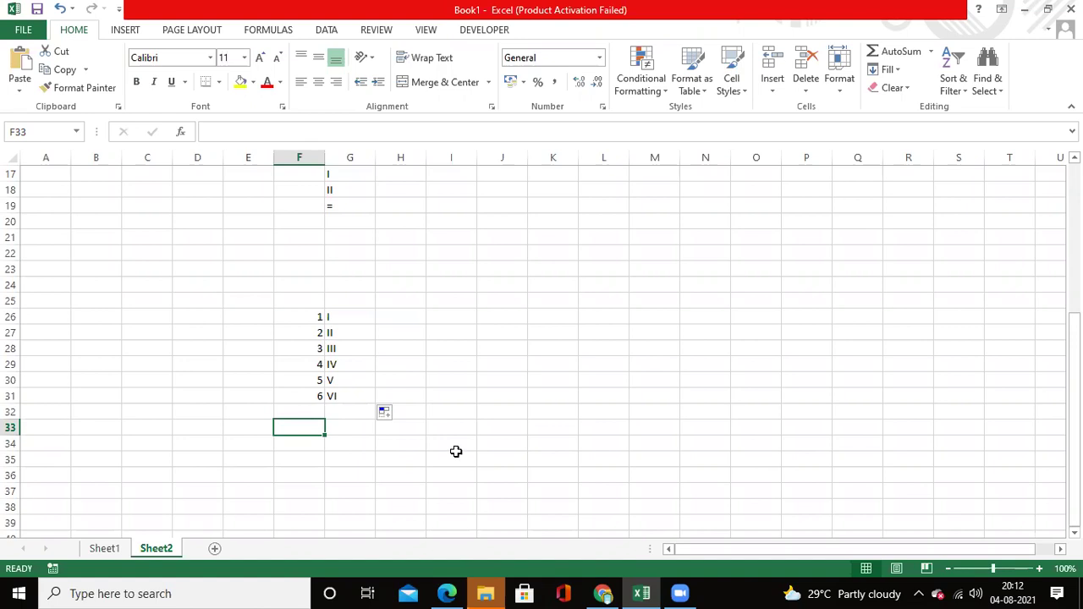
type("3")
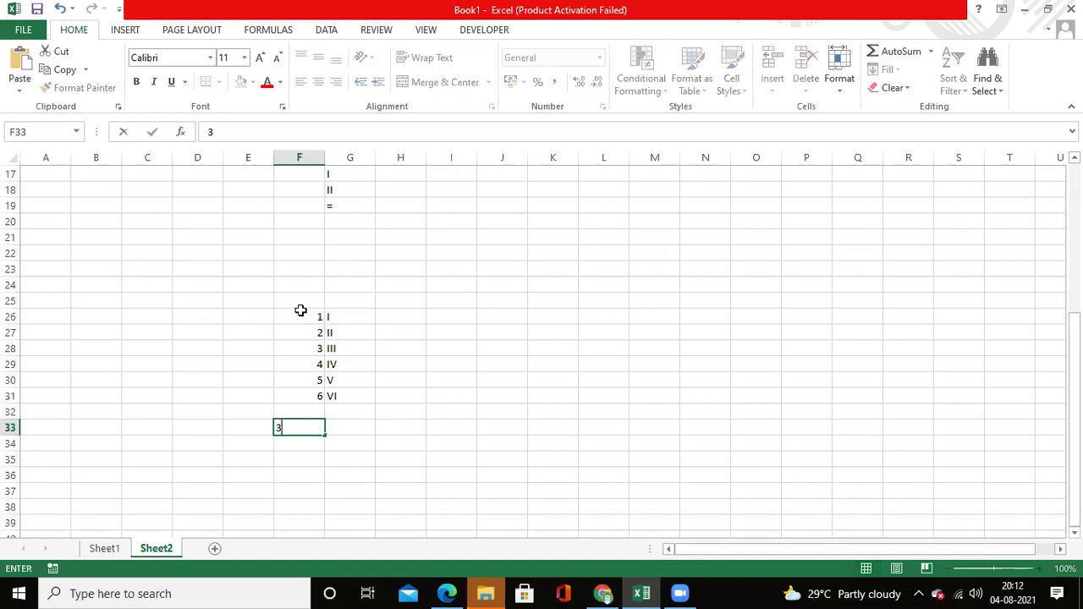
Set F26 to 3999 to test the ROMAN formula beside it with a large number.
left_click(280, 316)
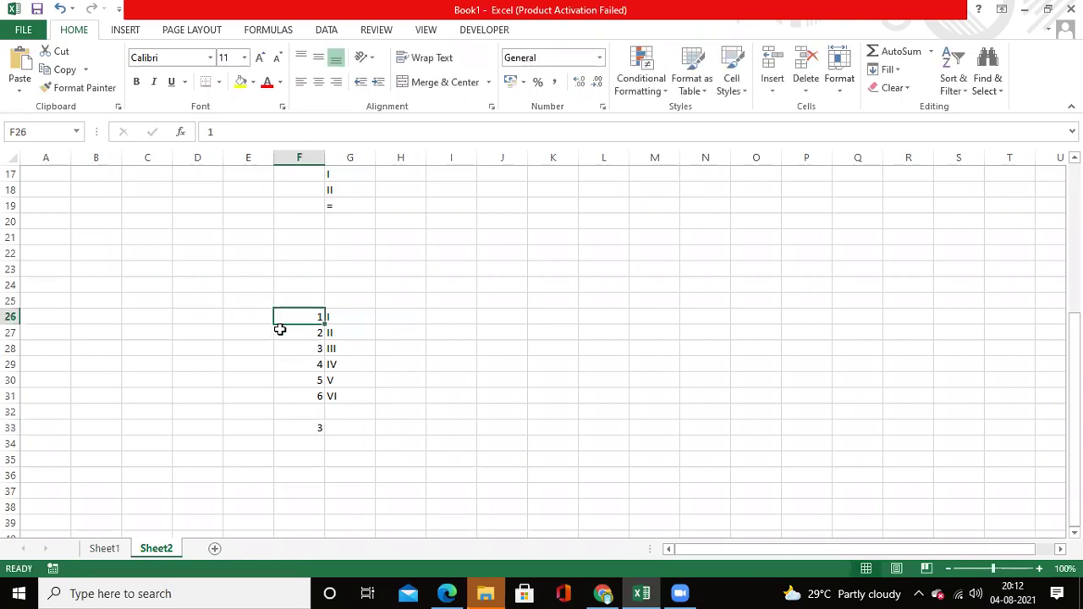
type("3999")
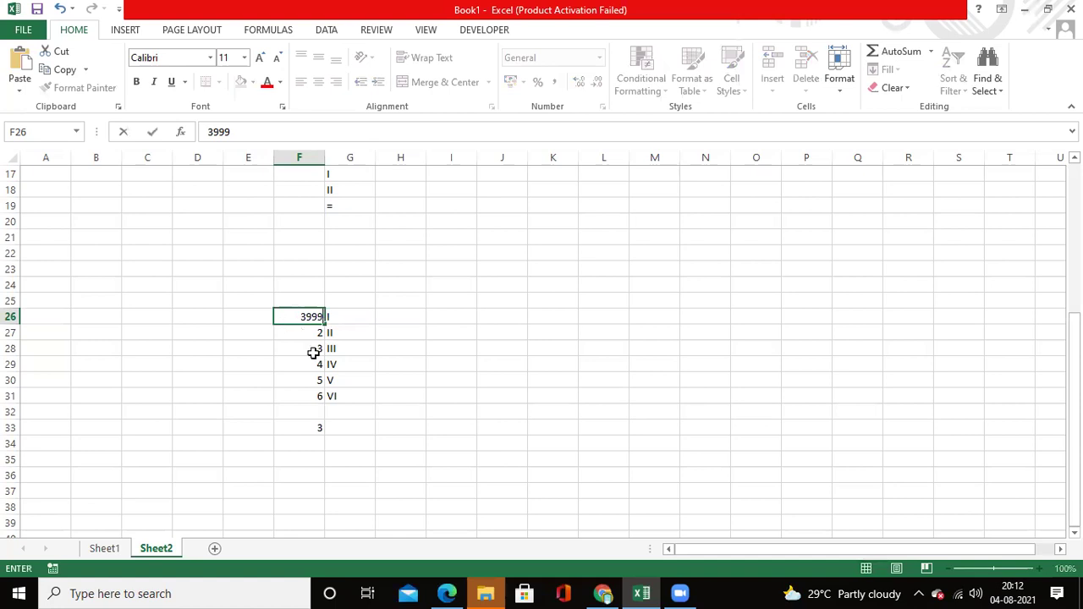
key("Return")
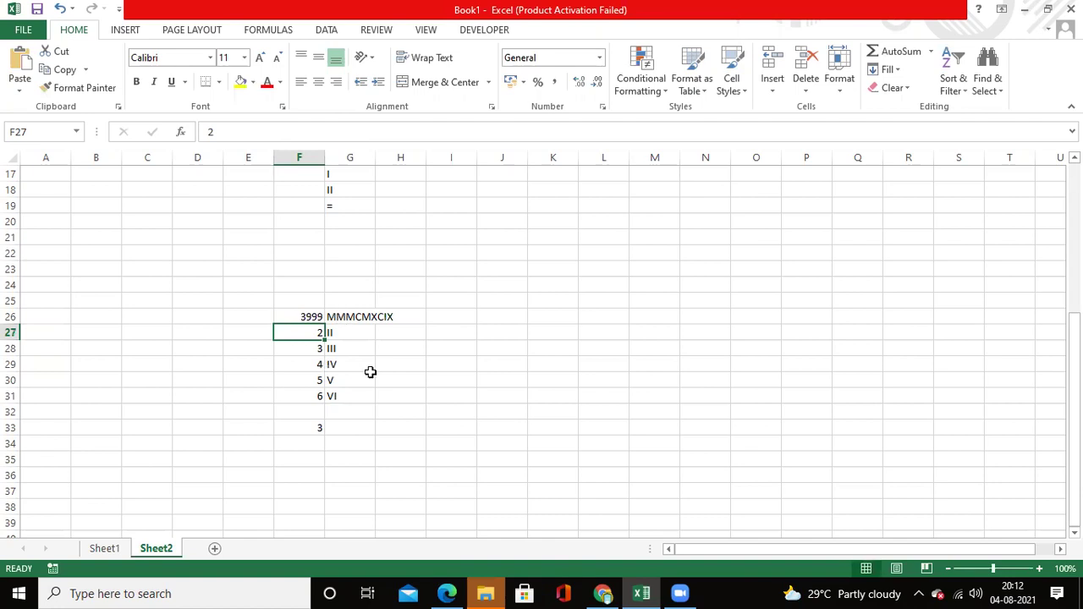
Set F26 to 4000 to test the ROMAN formula beyond 3999.
left_click(317, 317)
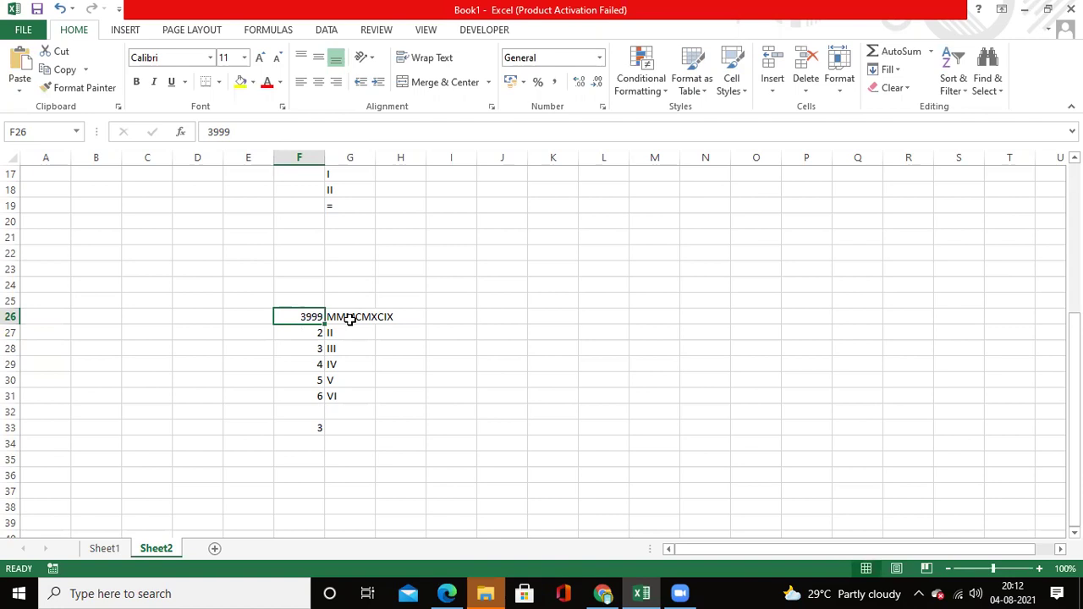
type("4000")
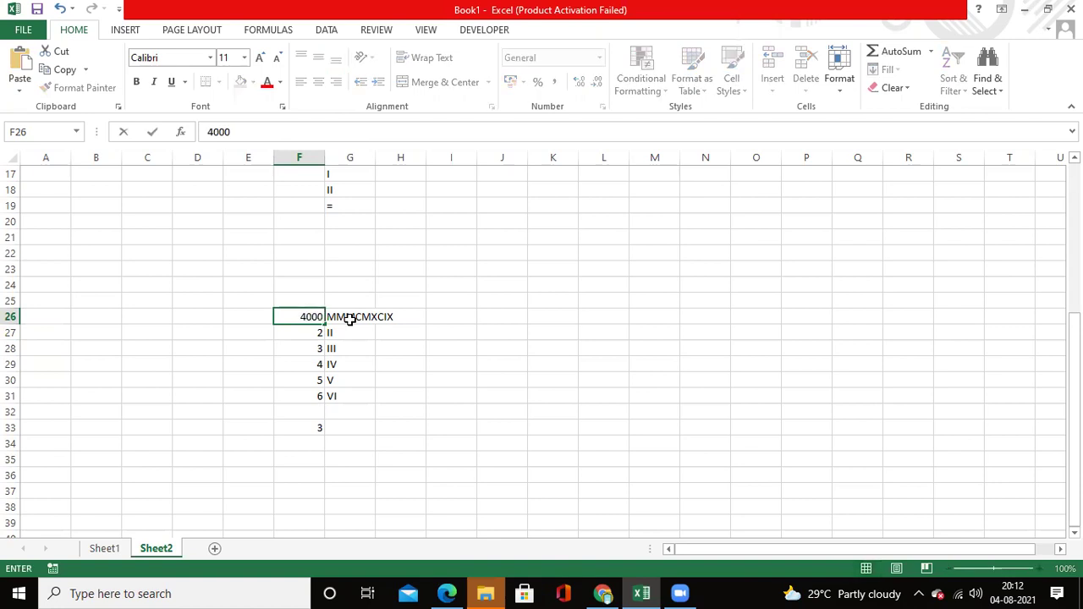
key("Return")
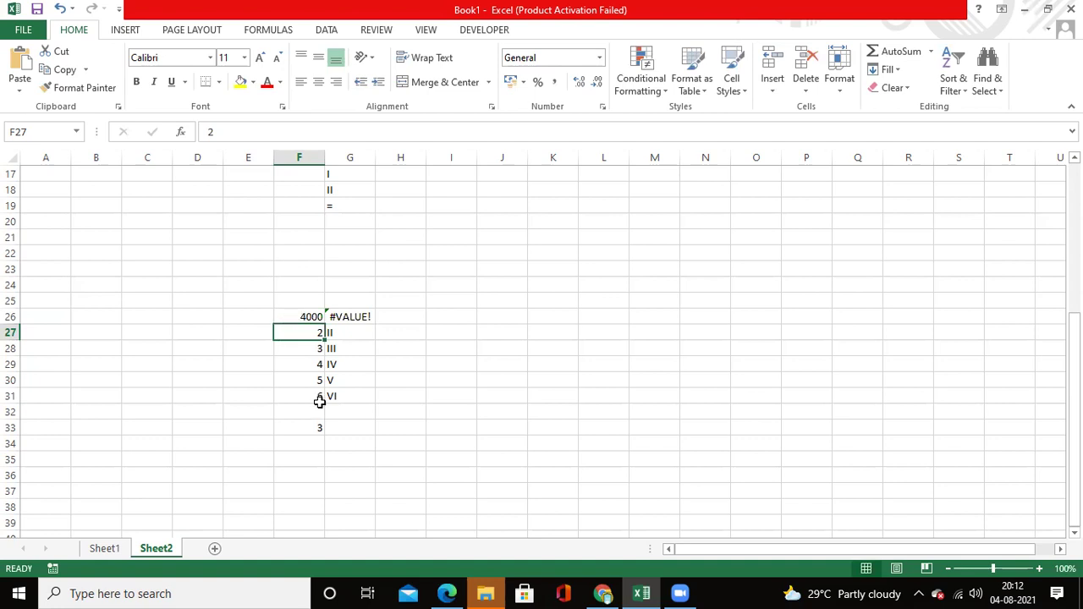
Enter the formula =RANDBETWEEN(10,100) in cell I22.
left_click(470, 261)
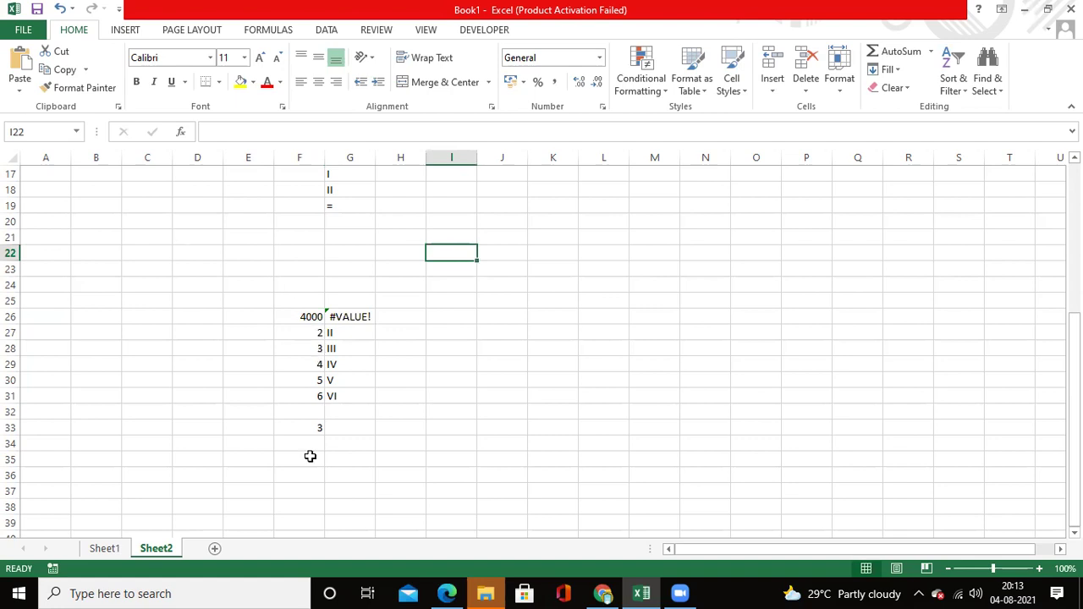
left_click(244, 135)
type("=randbew")
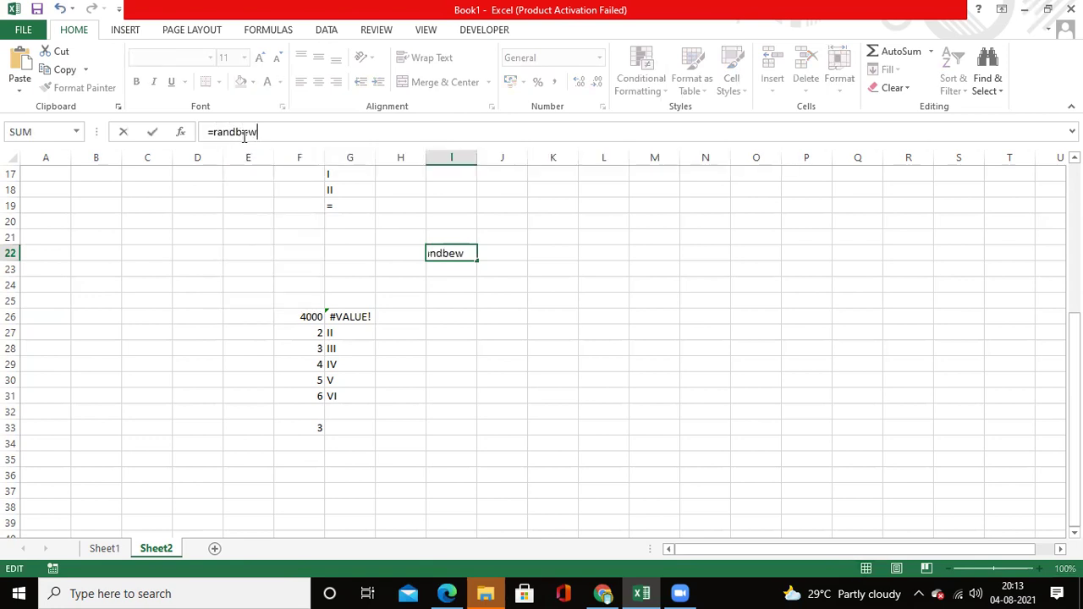
key("BackSpace")
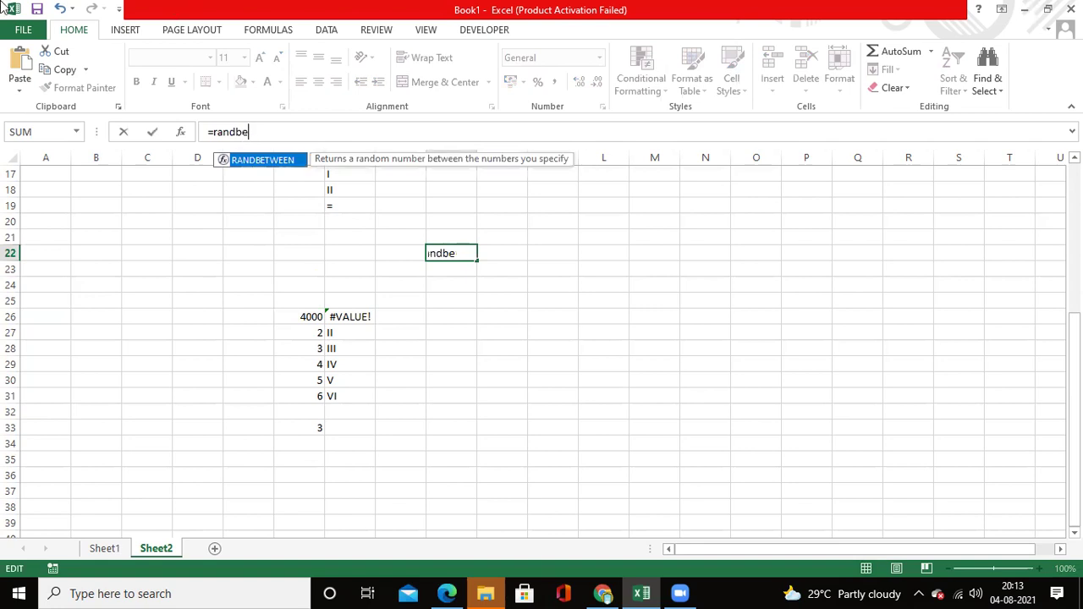
type("tween")
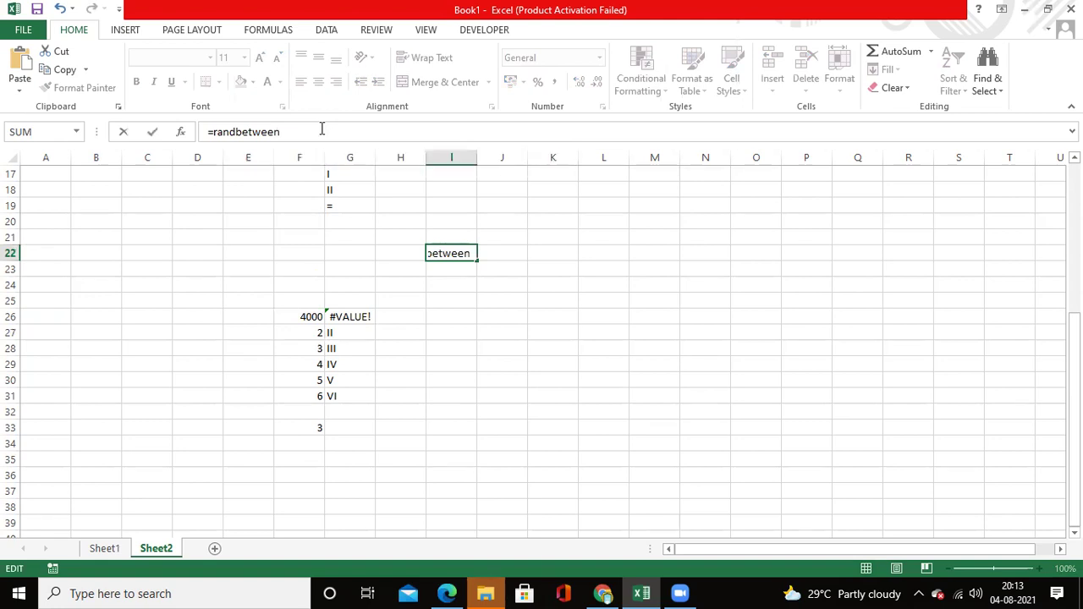
type("(")
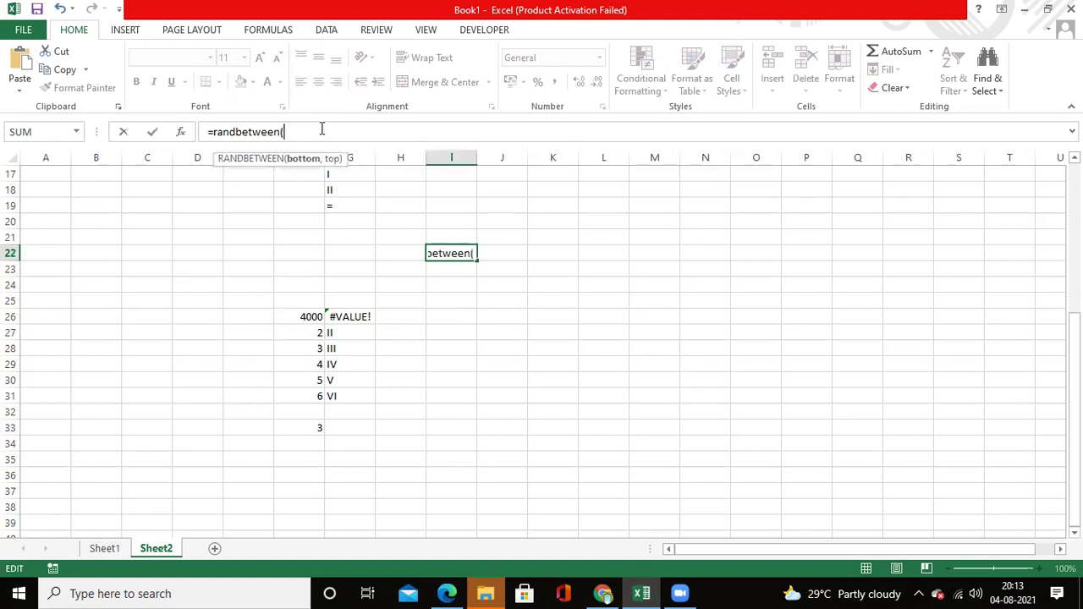
type(")")
key("Left")
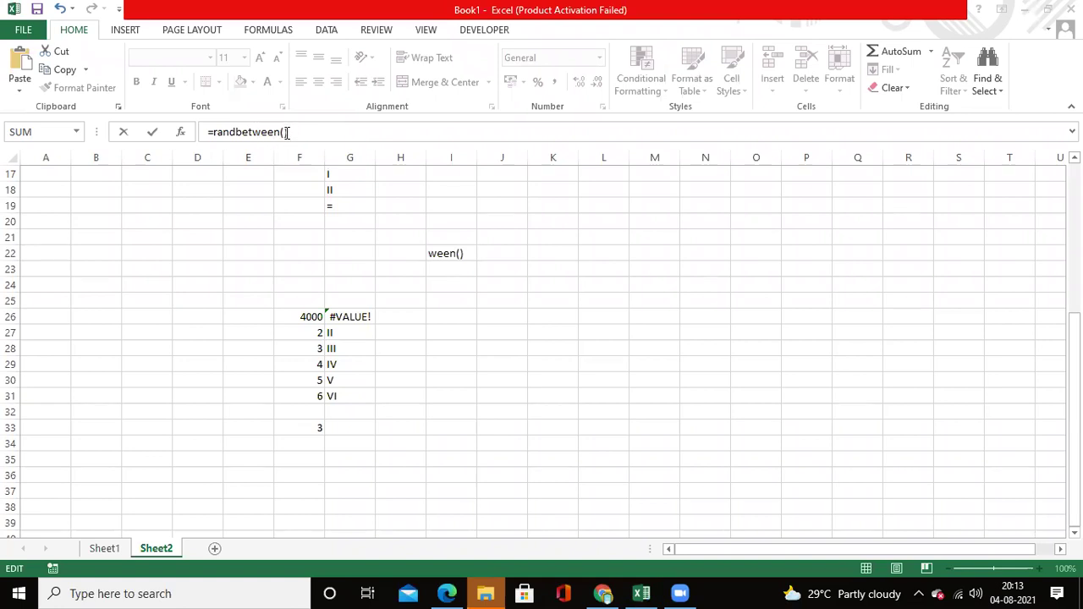
left_click(291, 133)
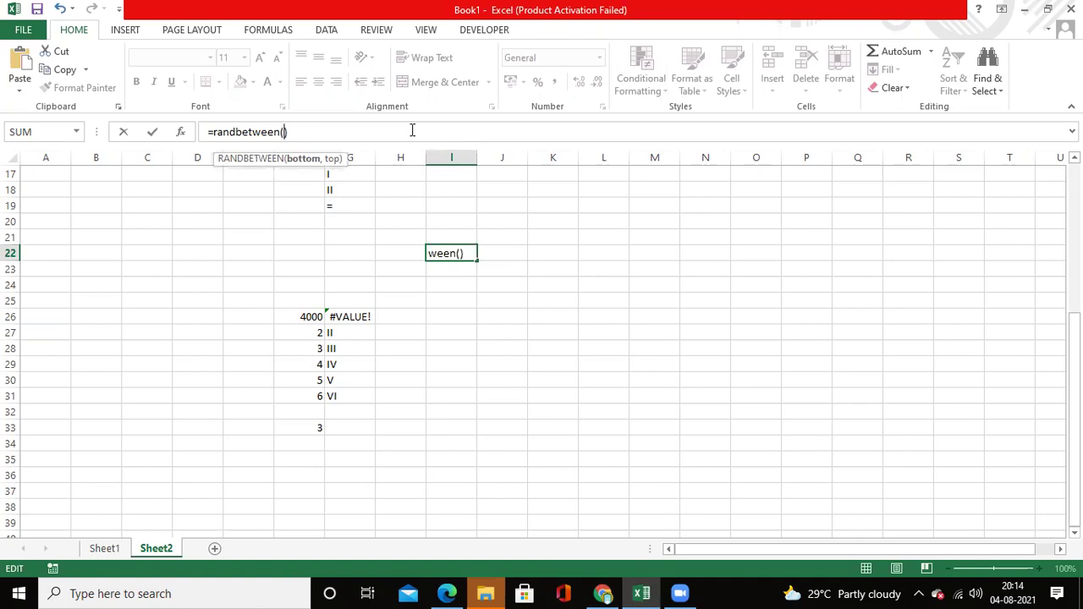
type("10,100")
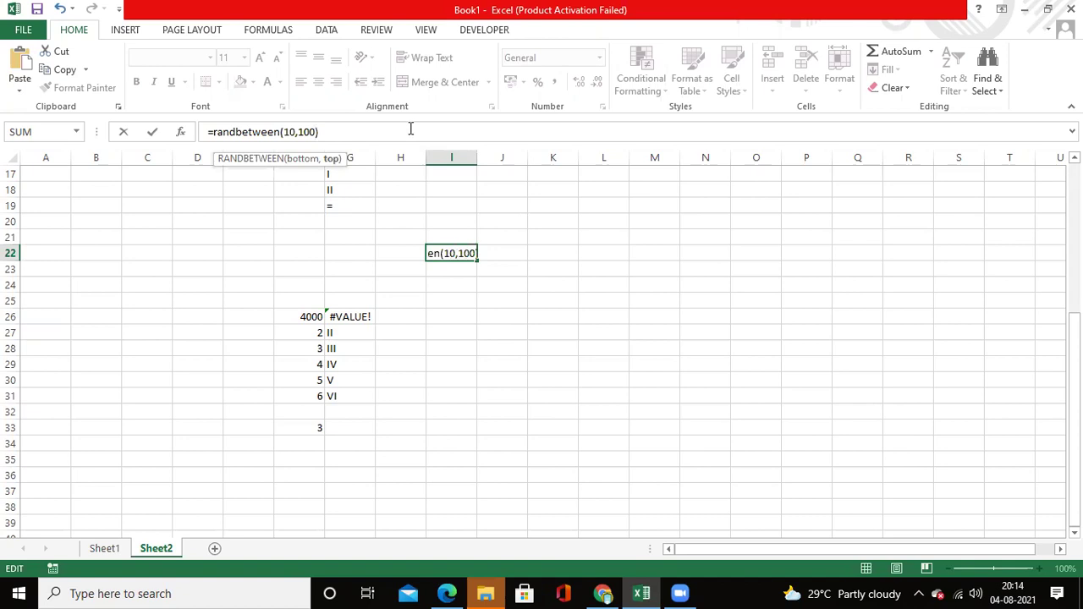
type(")")
key("ctrl+Return")
key("Return")
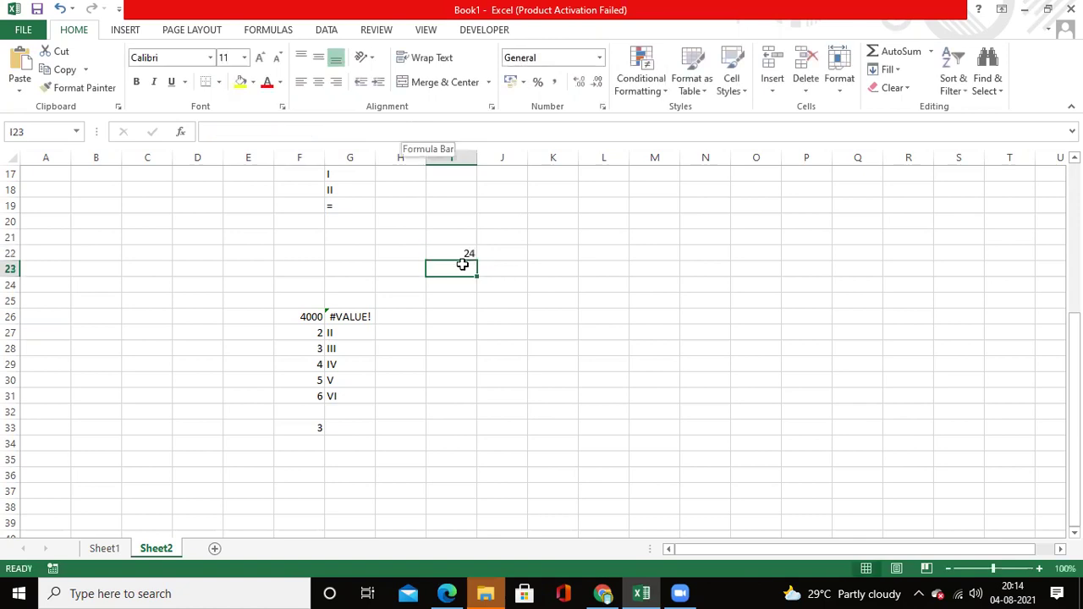
Fill the RANDBETWEEN formula from I22 across to O22 and down to row 31.
left_click(470, 255)
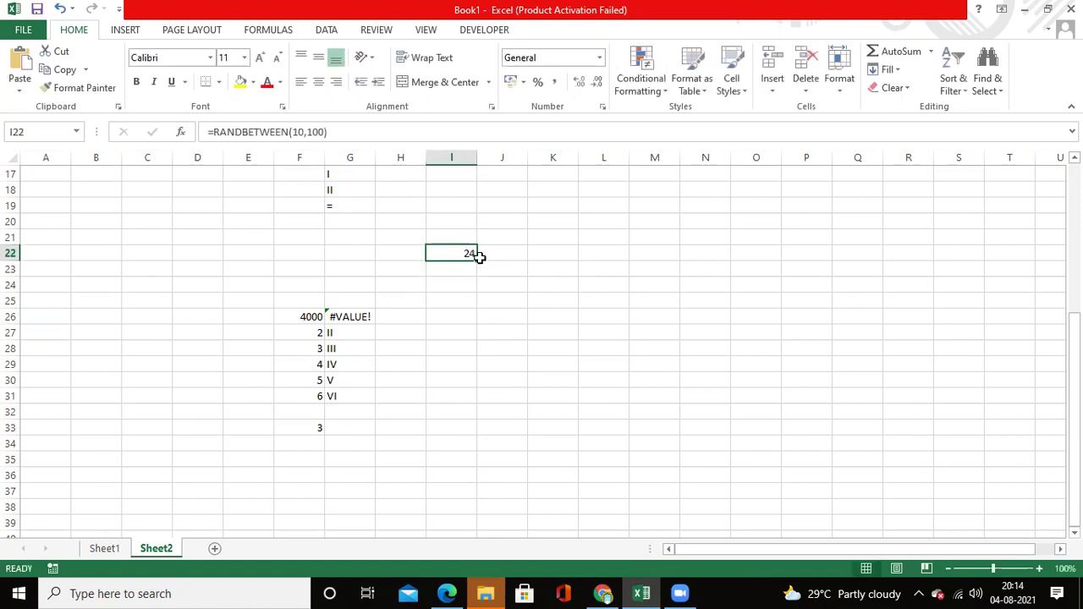
left_click_drag(611, 267, 629, 399)
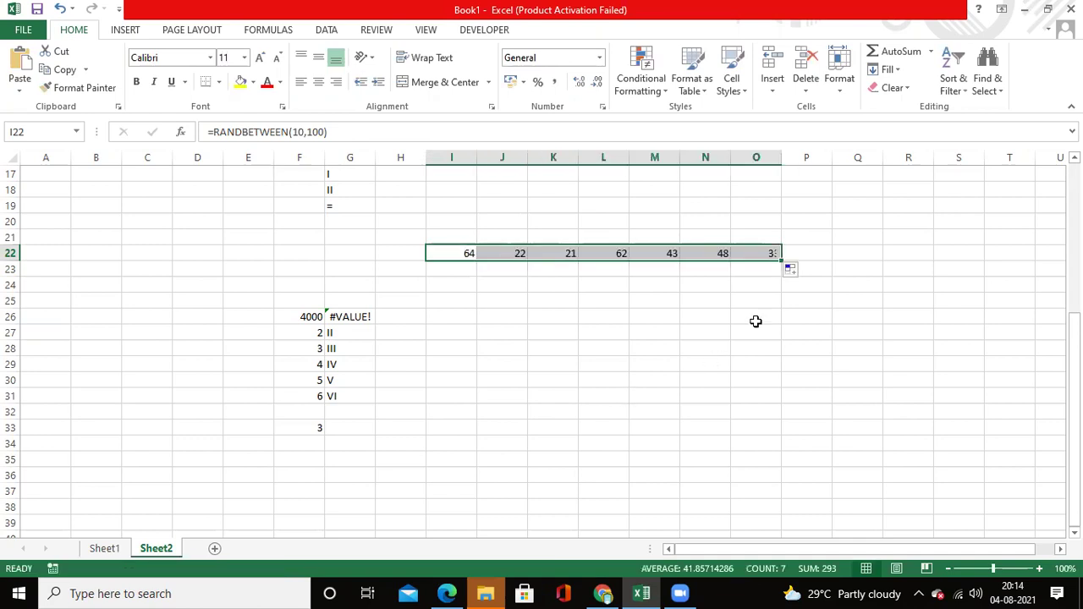
left_click_drag(780, 265, 782, 404)
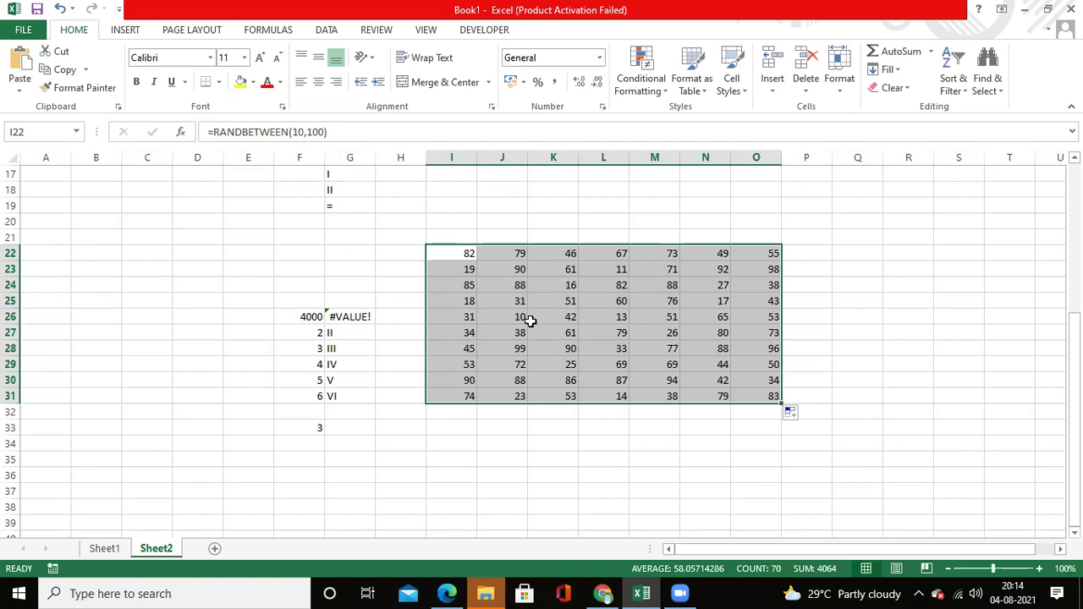
Convert the RANDBETWEEN formula in I23 to a fixed value.
key("Down")
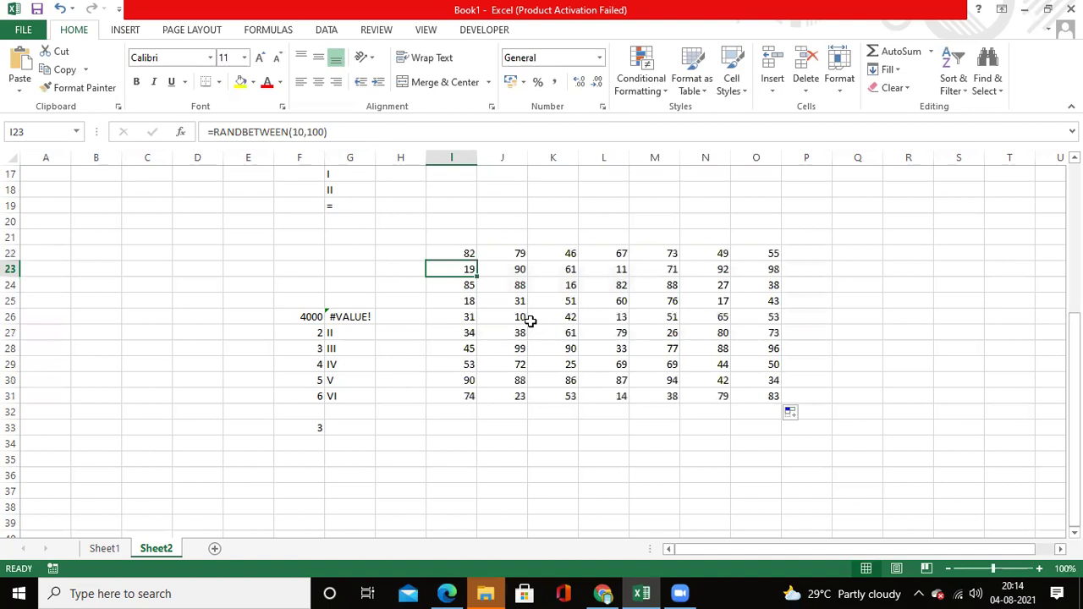
key("F2")
key("F9")
key("Return")
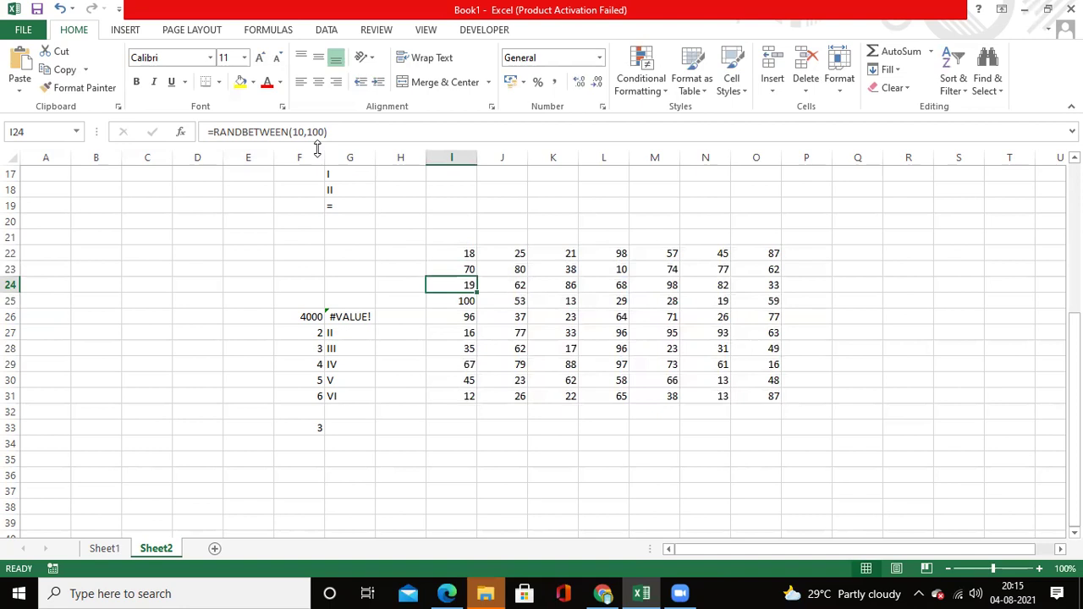
Enter the formula =SIGN(2) in cell I18.
left_click(459, 191)
left_click(304, 137)
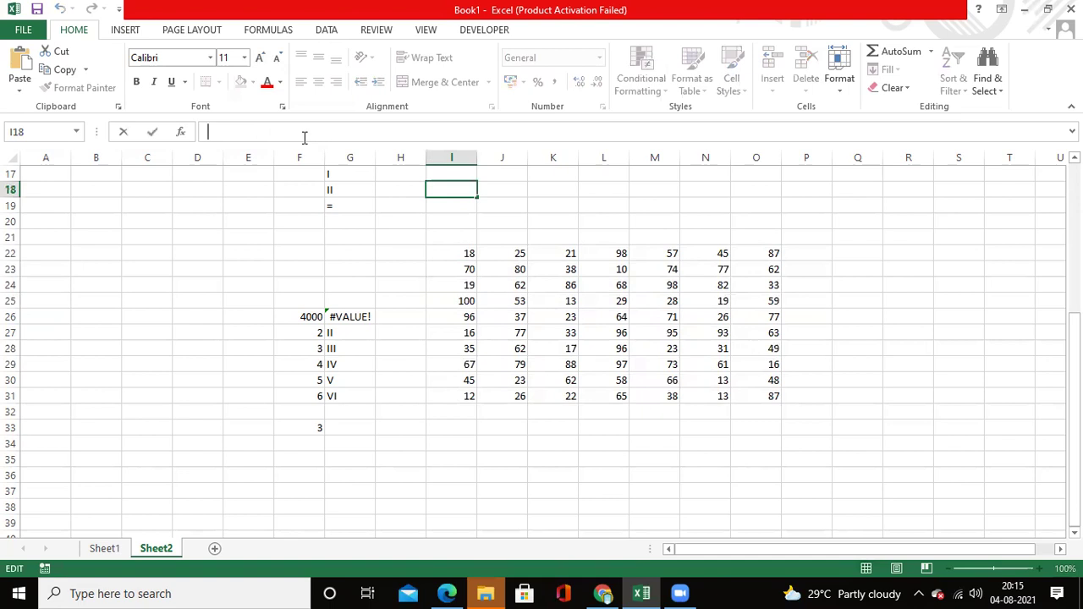
type("=")
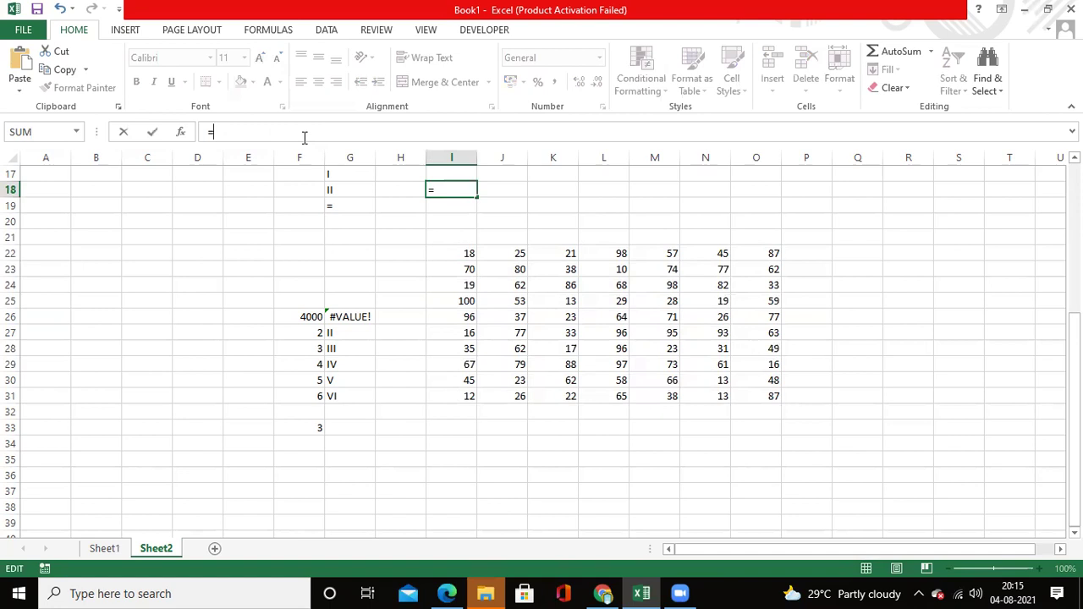
type("sign")
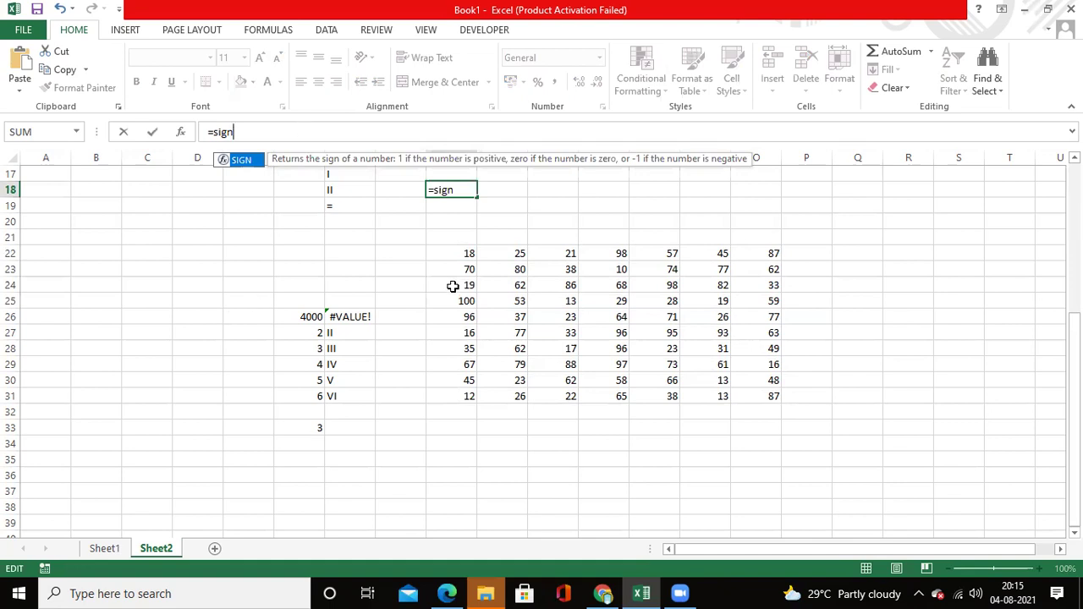
type("()")
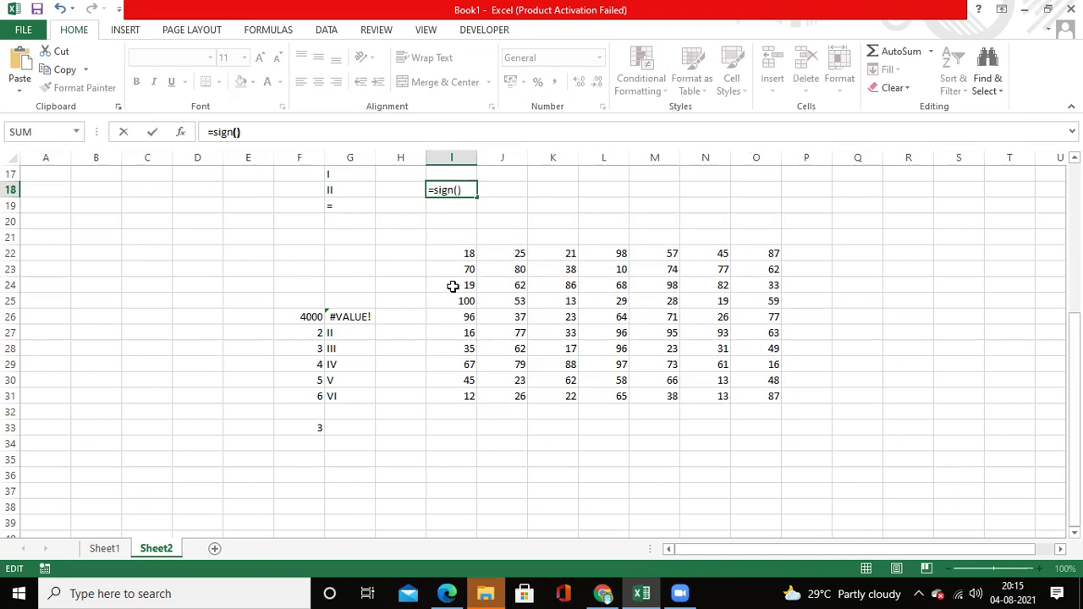
key("Left")
type("3")
key("BackSpace")
type("2")
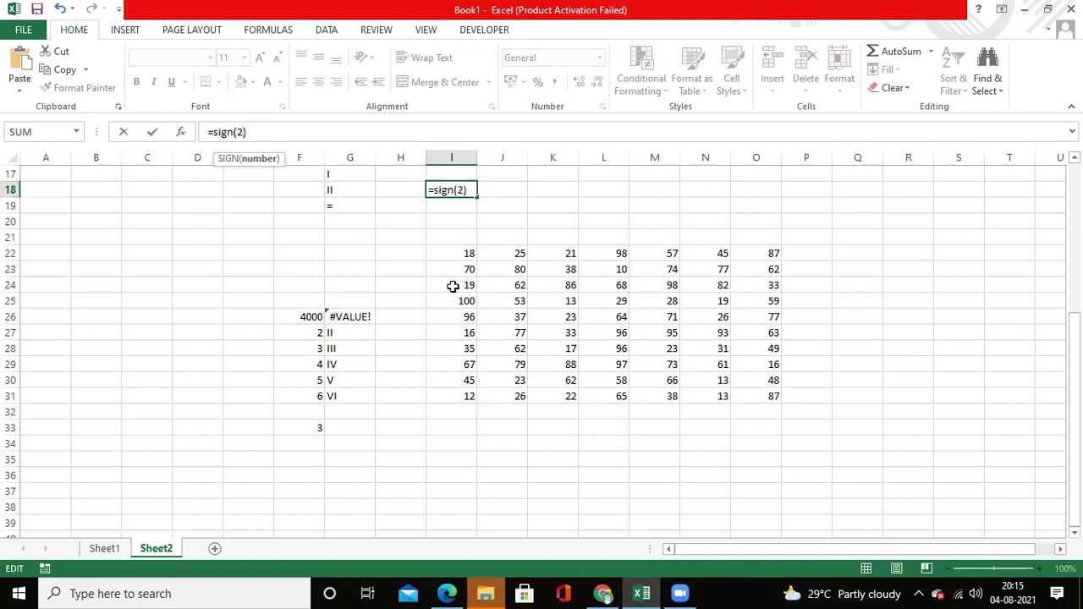
key("ctrl+Return")
key("Return")
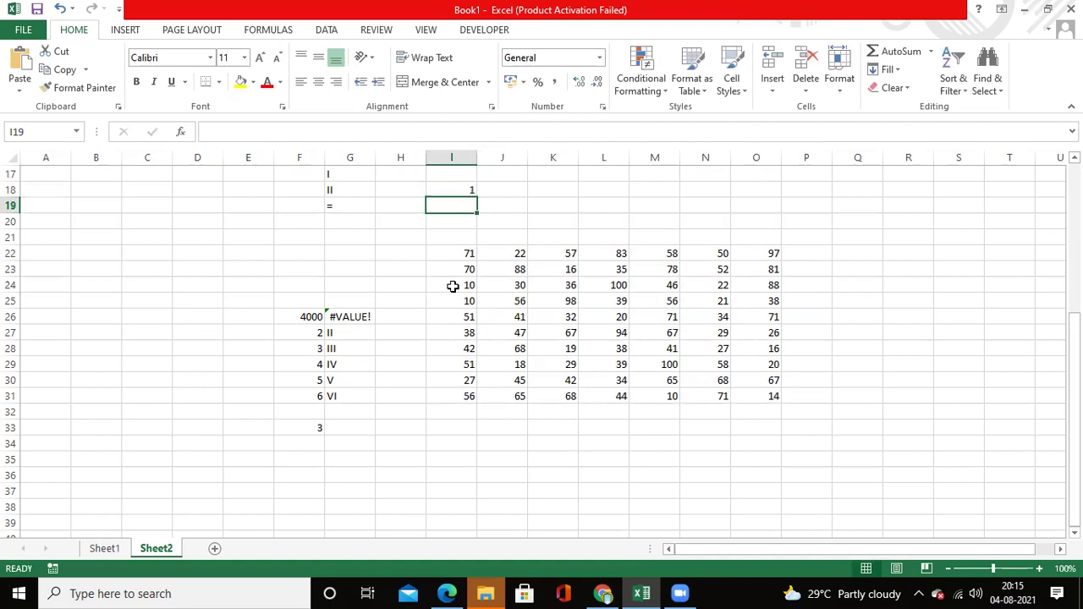
Change the argument of the SIGN formula in I18 to 100.
left_click(443, 191)
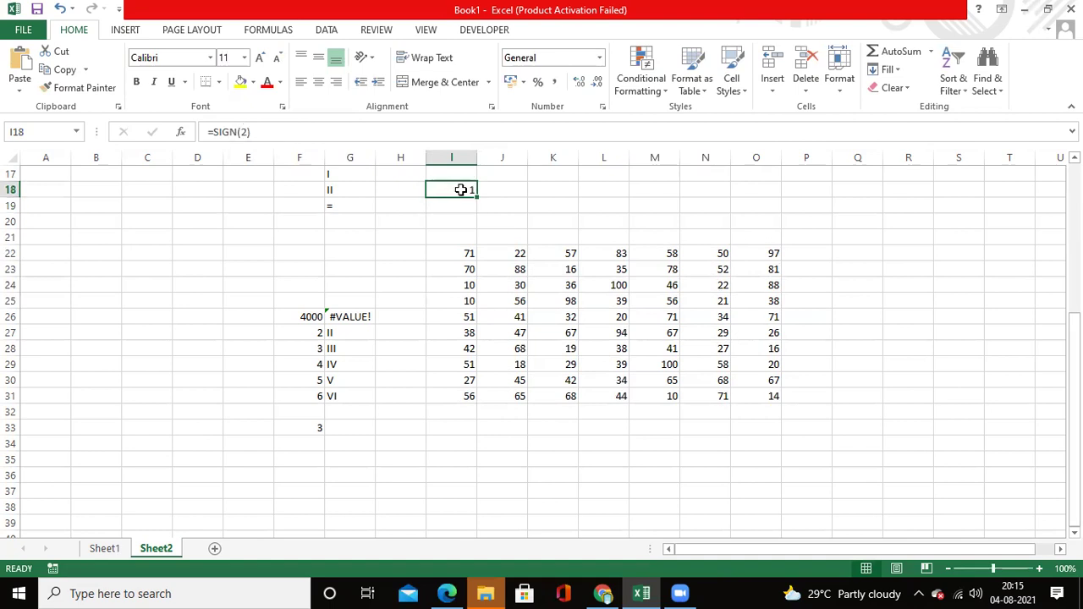
left_click(247, 132)
key("BackSpace")
type("100")
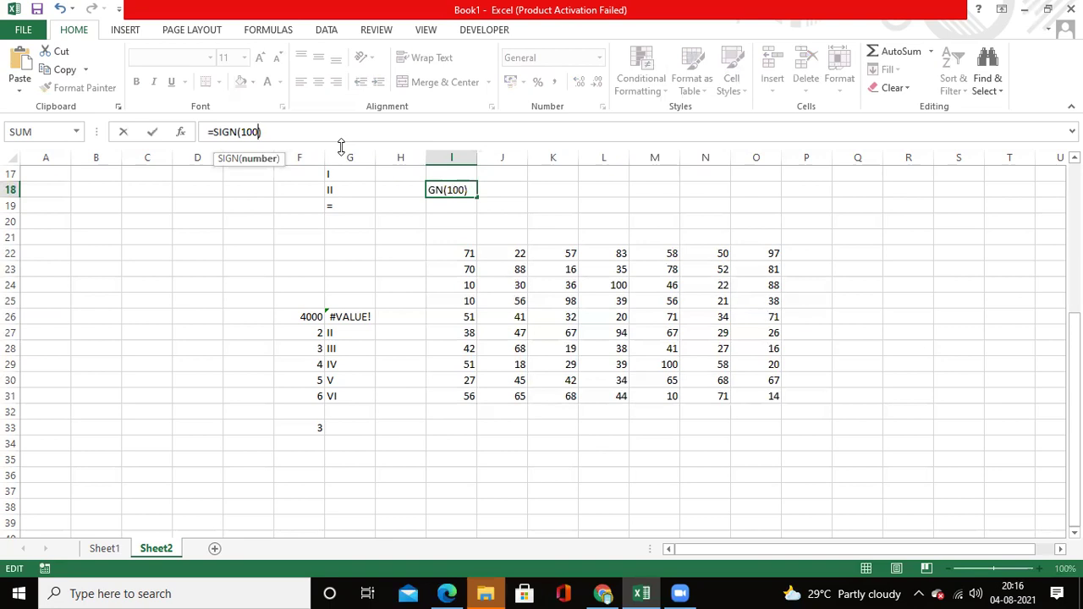
key("Return")
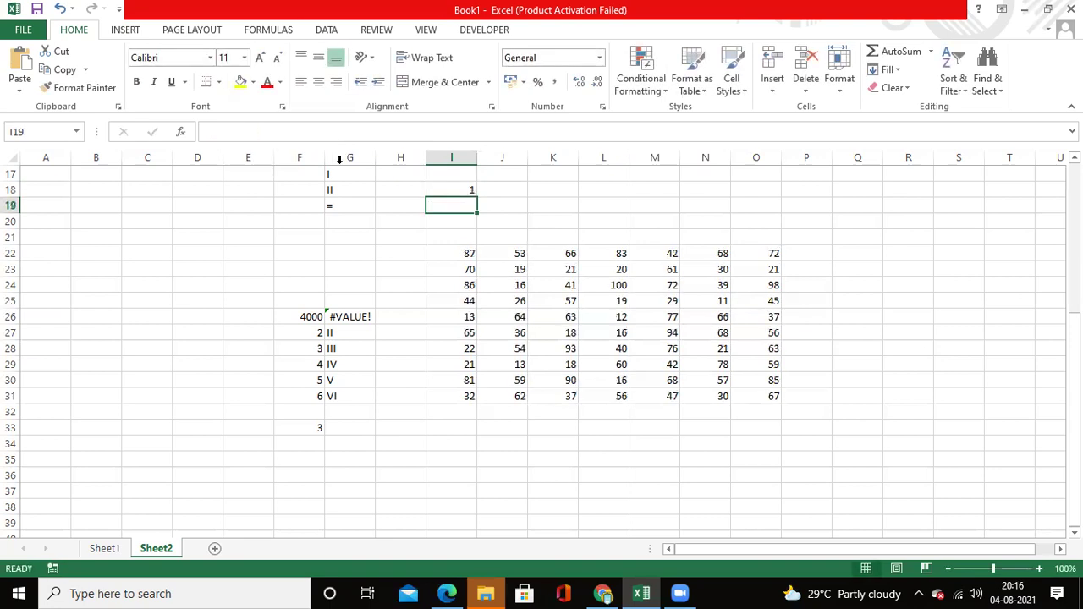
Change the argument of the SIGN formula in I18 to -100.
left_click(458, 190)
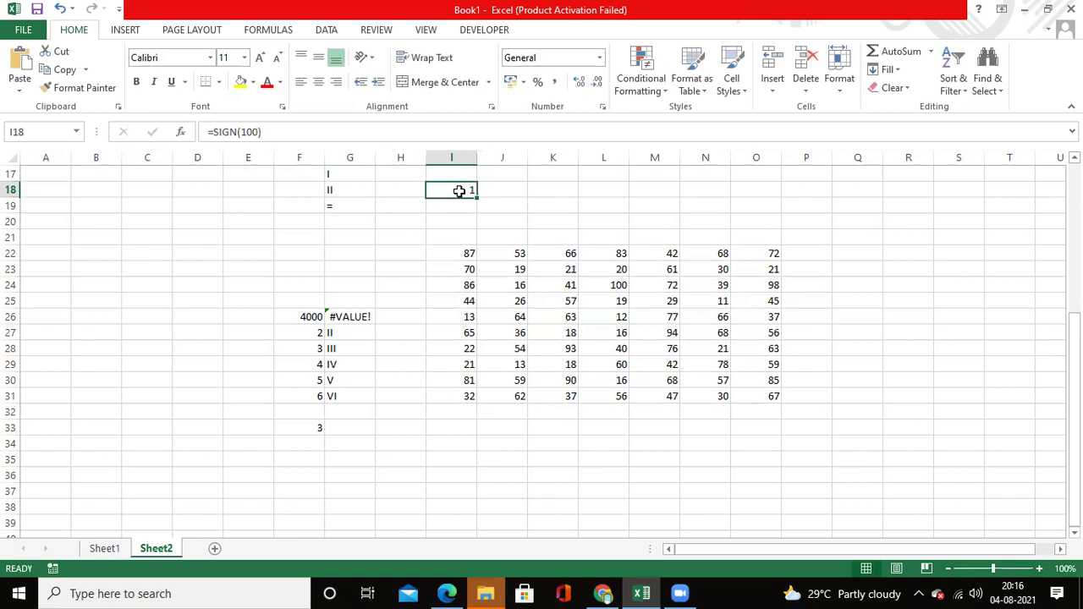
left_click(285, 134)
key("Left")
key("Left")
key("Left")
key("Left")
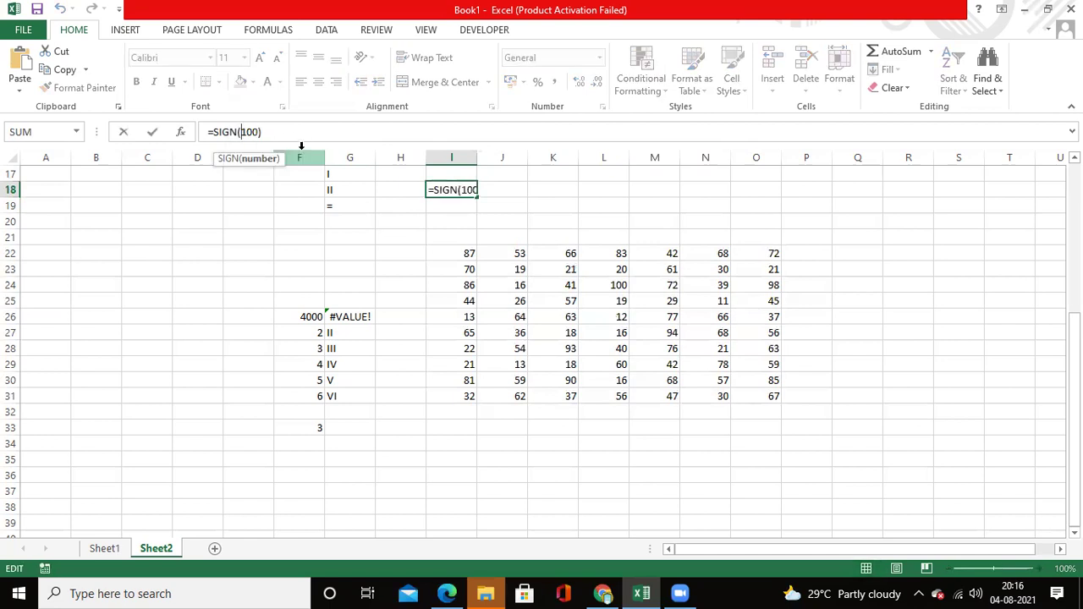
type("-")
key("ctrl+Return")
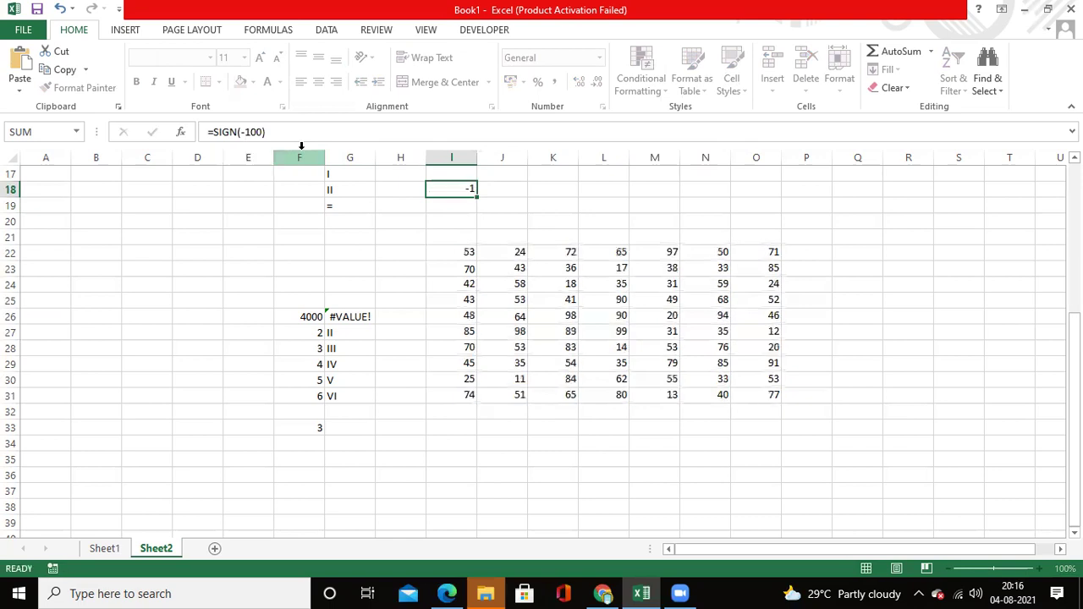
key("Down")
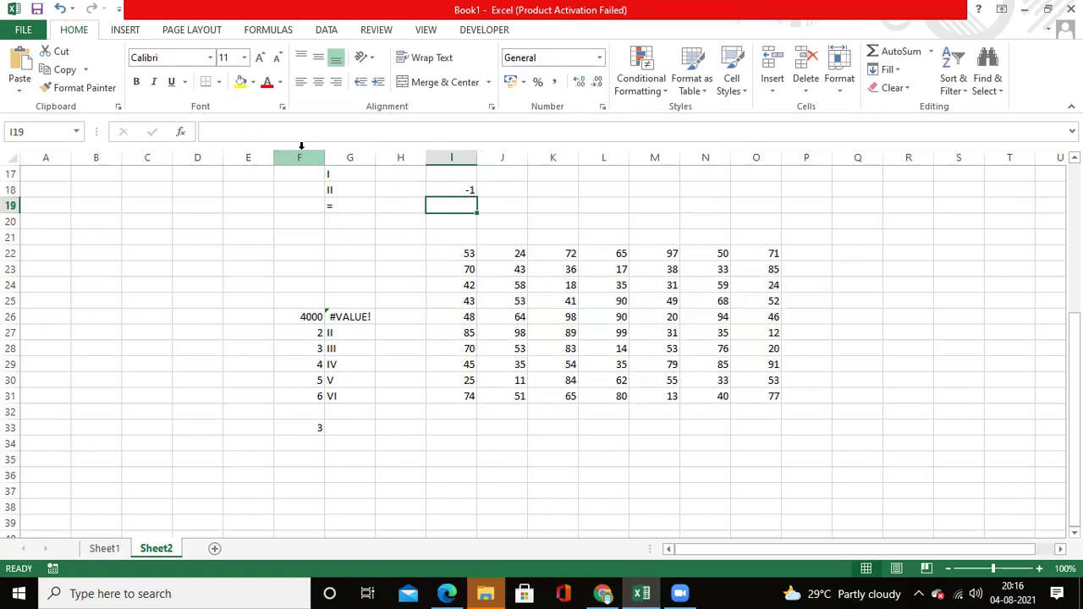
Change the argument of the SIGN formula in I18 to 0.
left_click(255, 136)
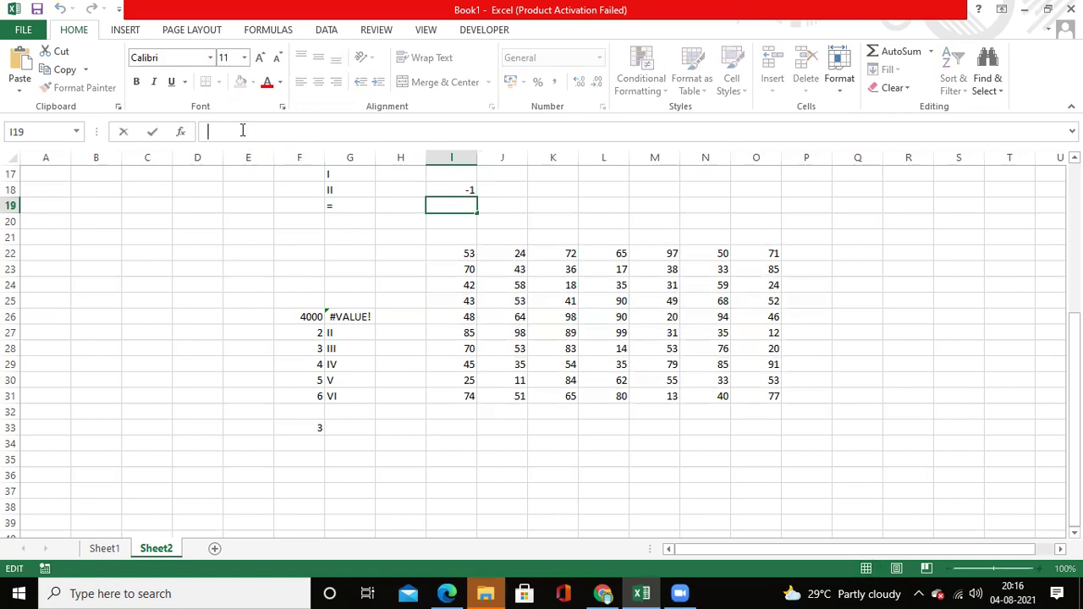
key("shift+Return")
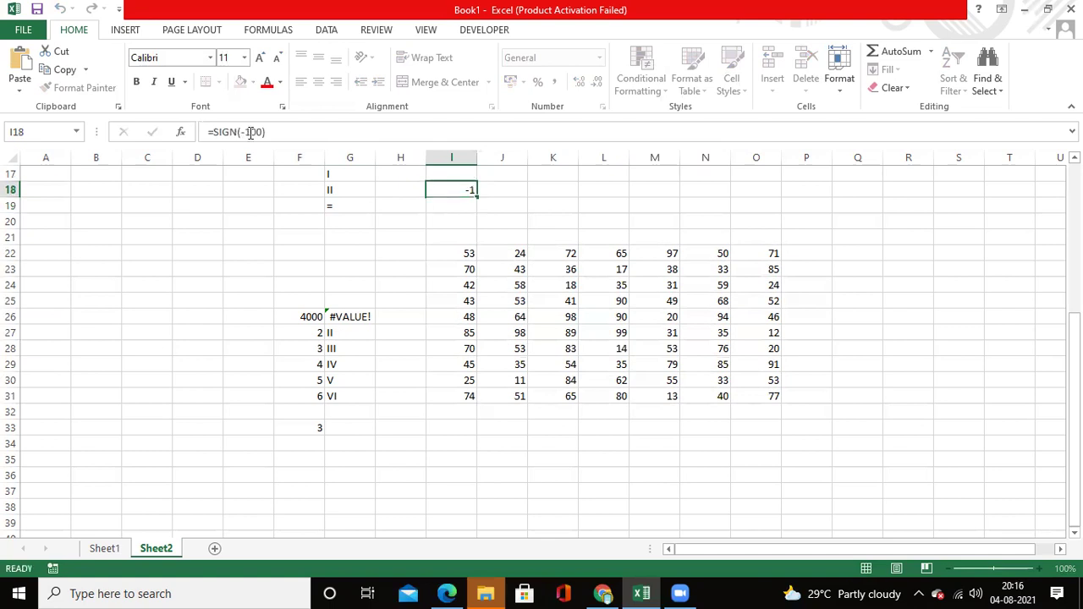
left_click(363, 138)
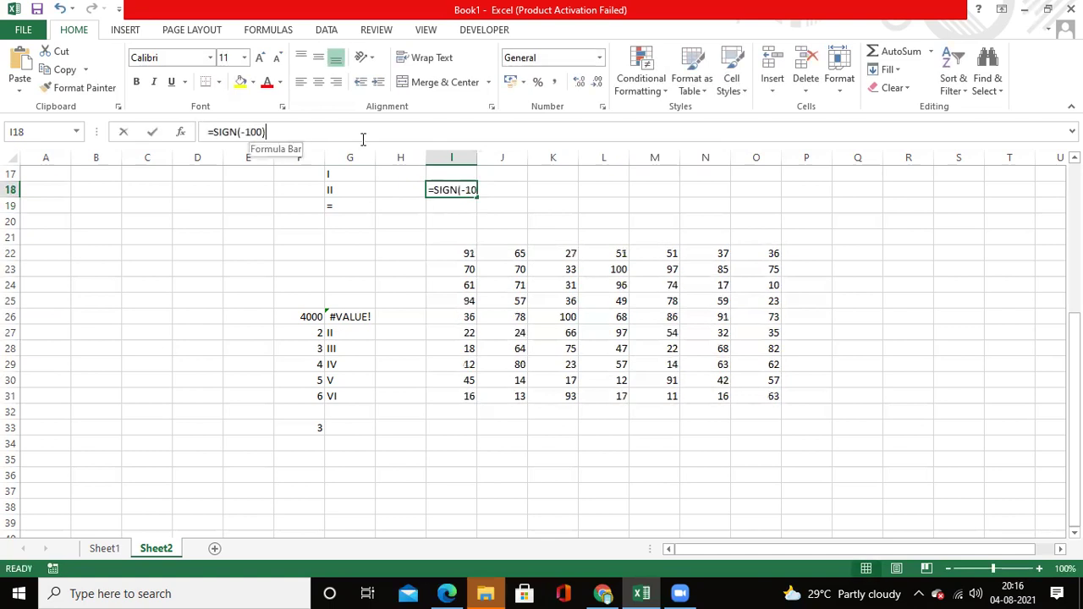
key("Left")
key("Left")
key("BackSpace")
key("BackSpace")
key("BackSpace")
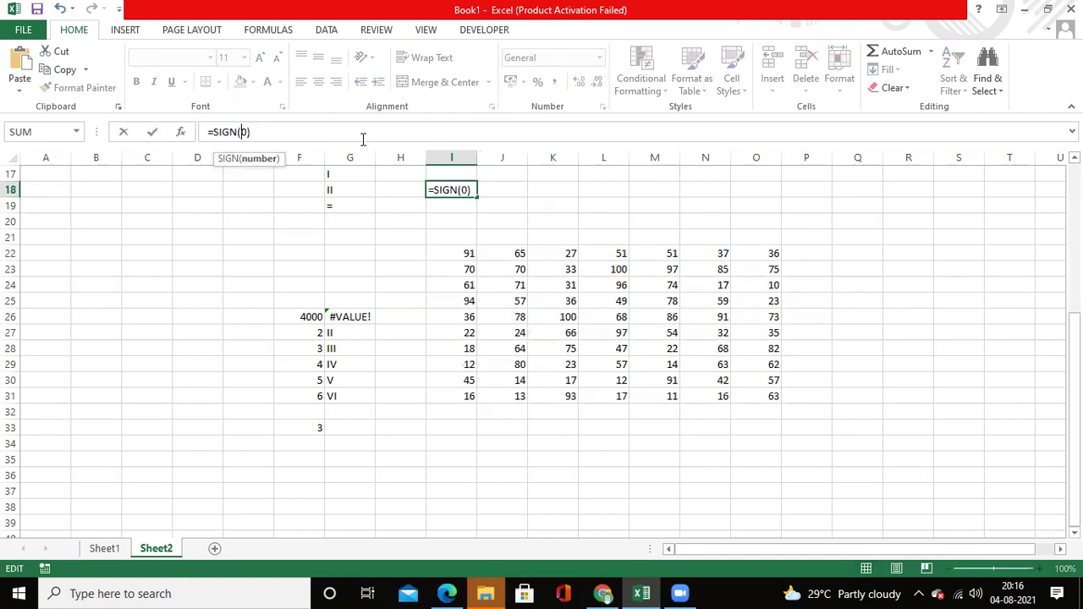
key("Return")
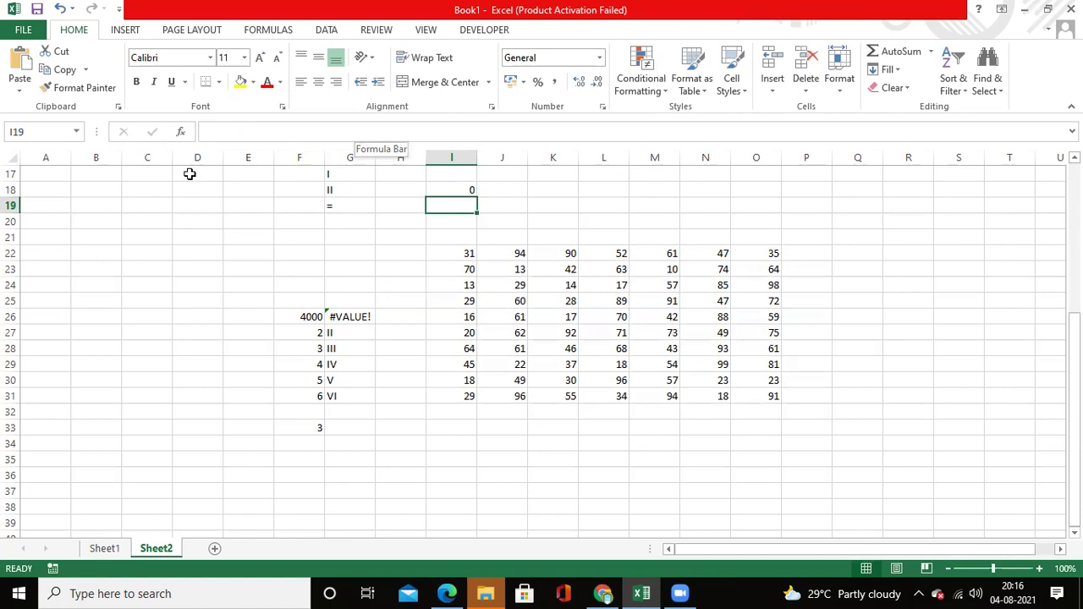
Enter B in cell A21 and ook in cell A20.
left_click(79, 251)
left_click(32, 249)
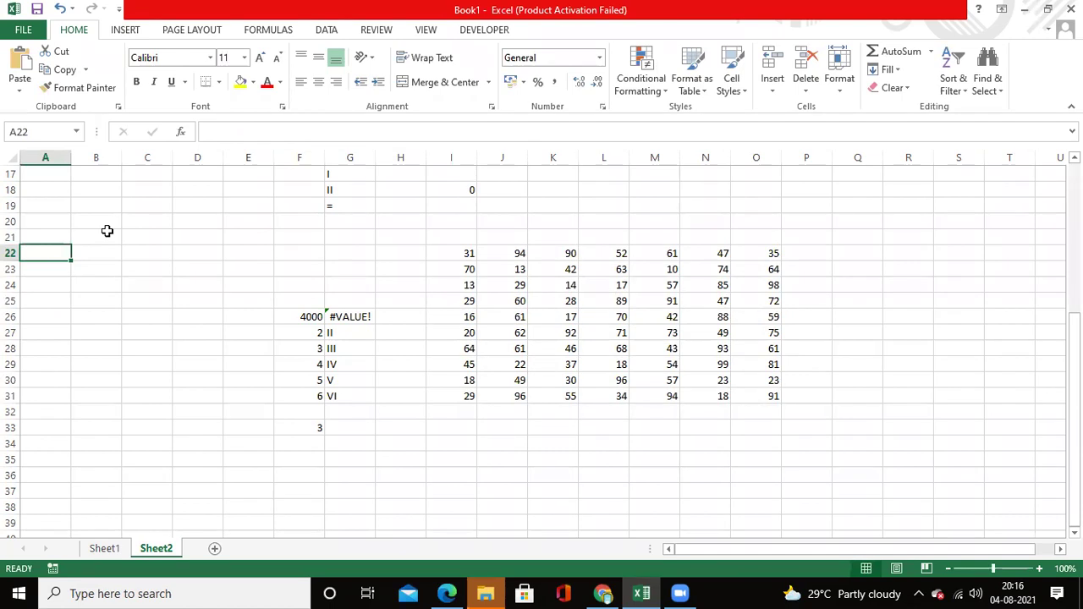
key("Up")
type("B")
key("Up")
type("ook")
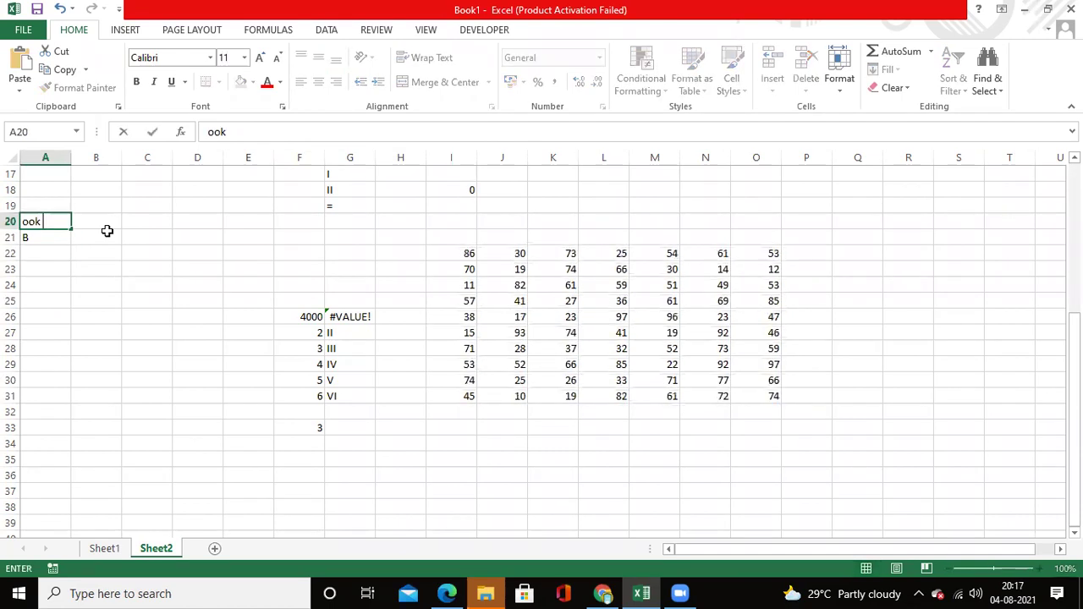
key("ctrl+Return")
Enter the heading Book in cell A23.
key("Down")
key("Down")
key("Down")
type("Book")
key("Return")
Fill row 24 under the Book heading with 1 in A24, 50 in B24 and a person's first name in C24.
key("F2")
type("1")
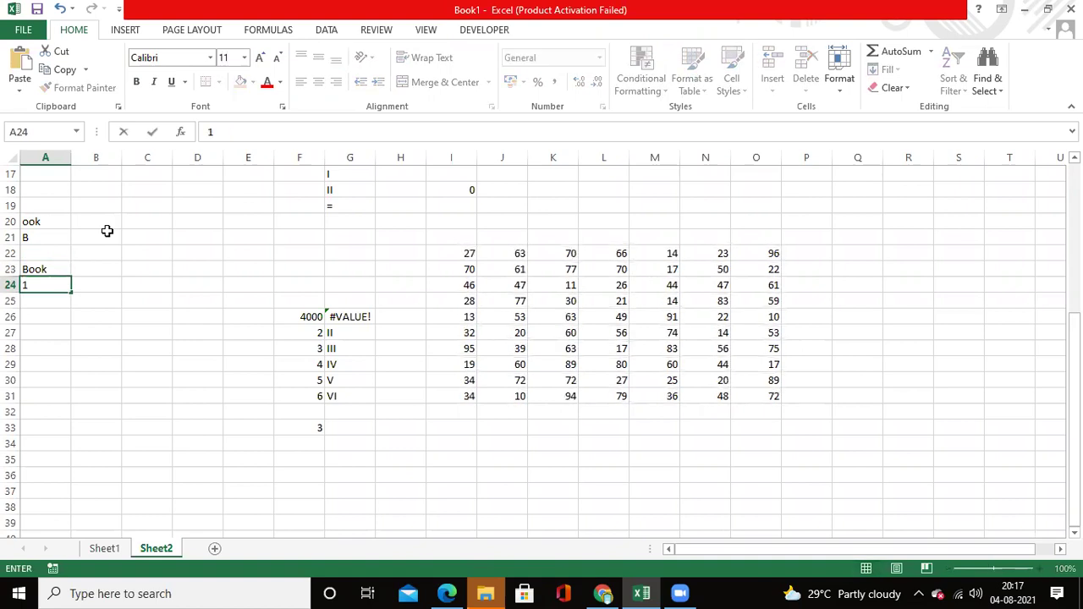
key("Tab")
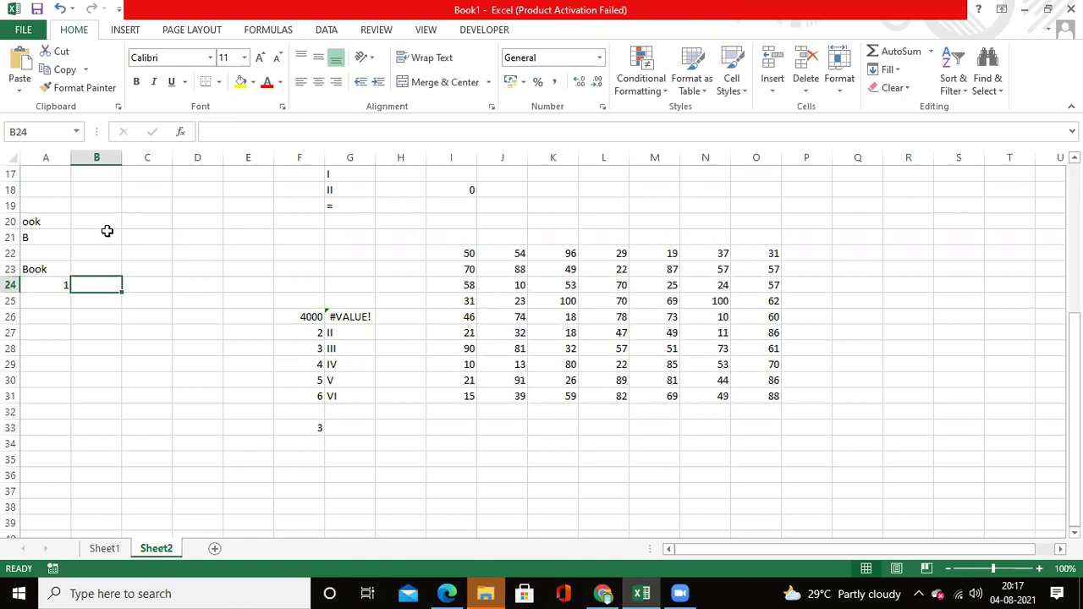
type("50")
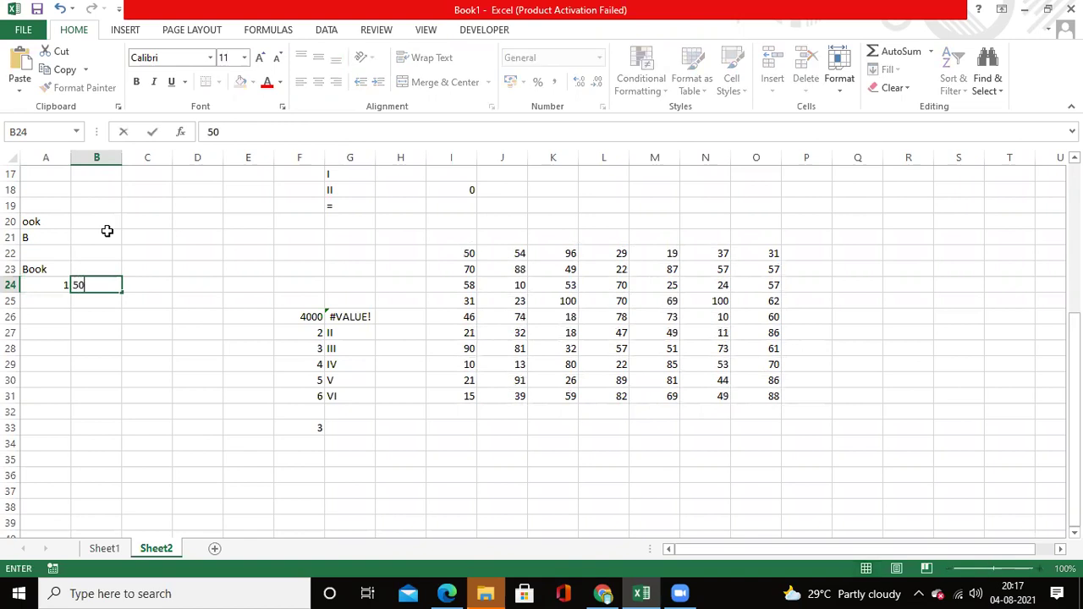
key("ctrl+Return")
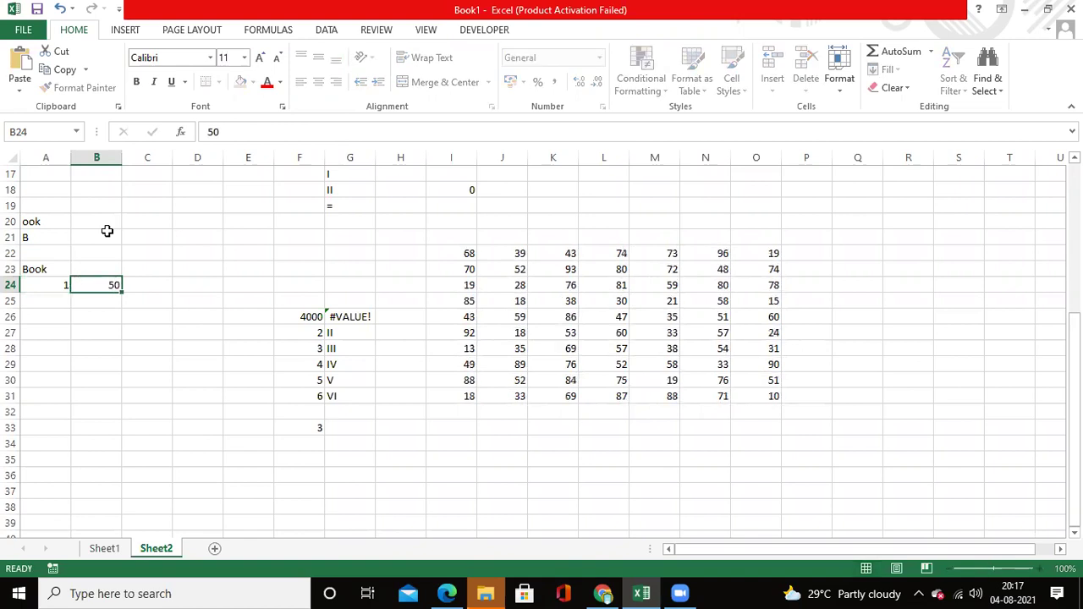
key("Right")
type("ra")
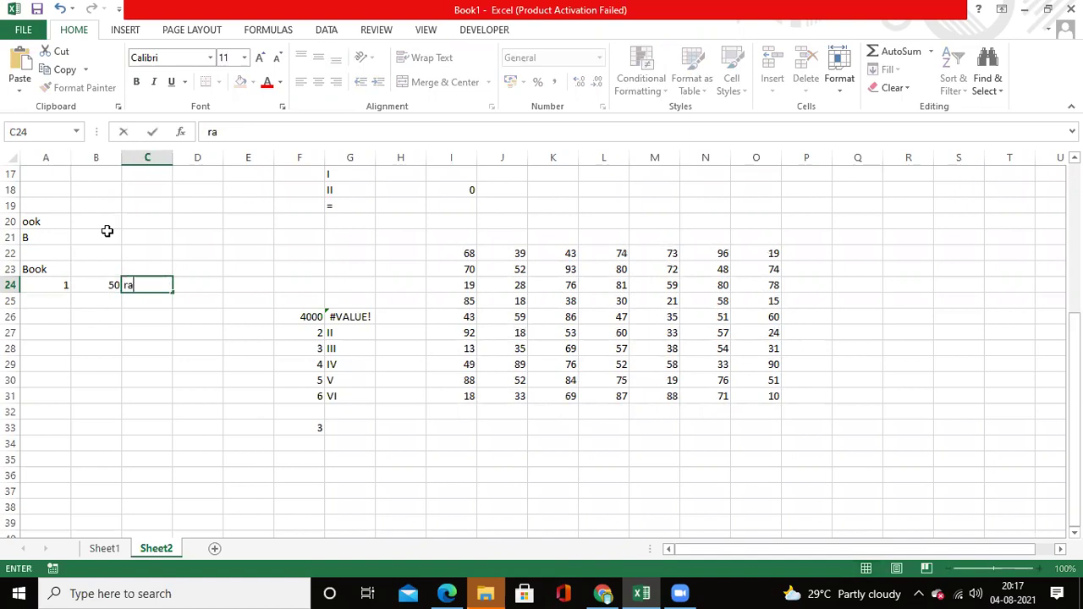
type("mesh")
key("Return")
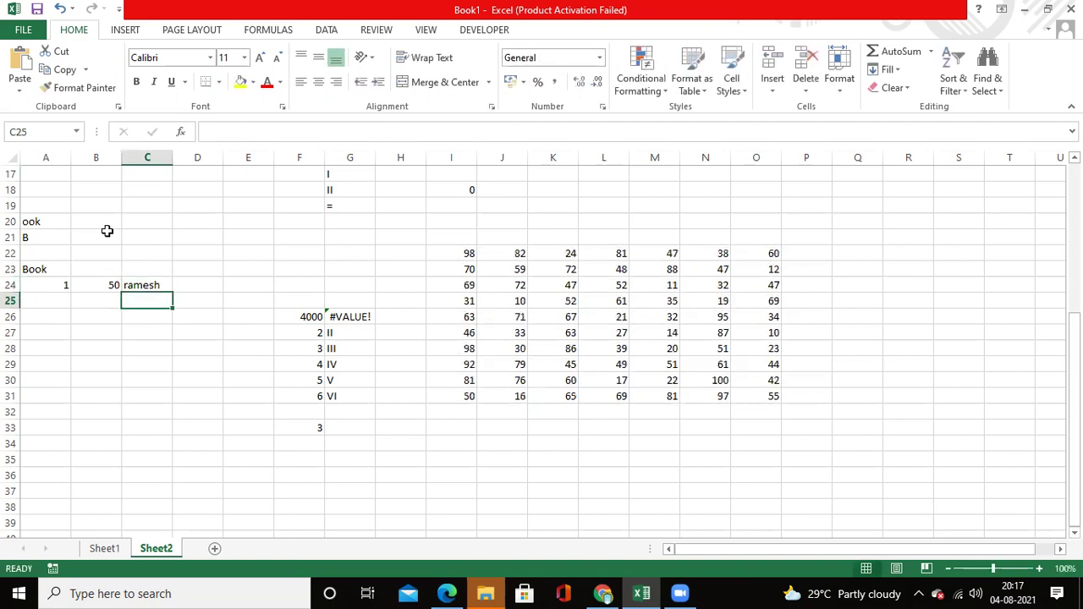
Fill row 25 with 51 in A25, 100 in B25 and a second person's first name in C25.
key("Left")
key("Left")
type("51")
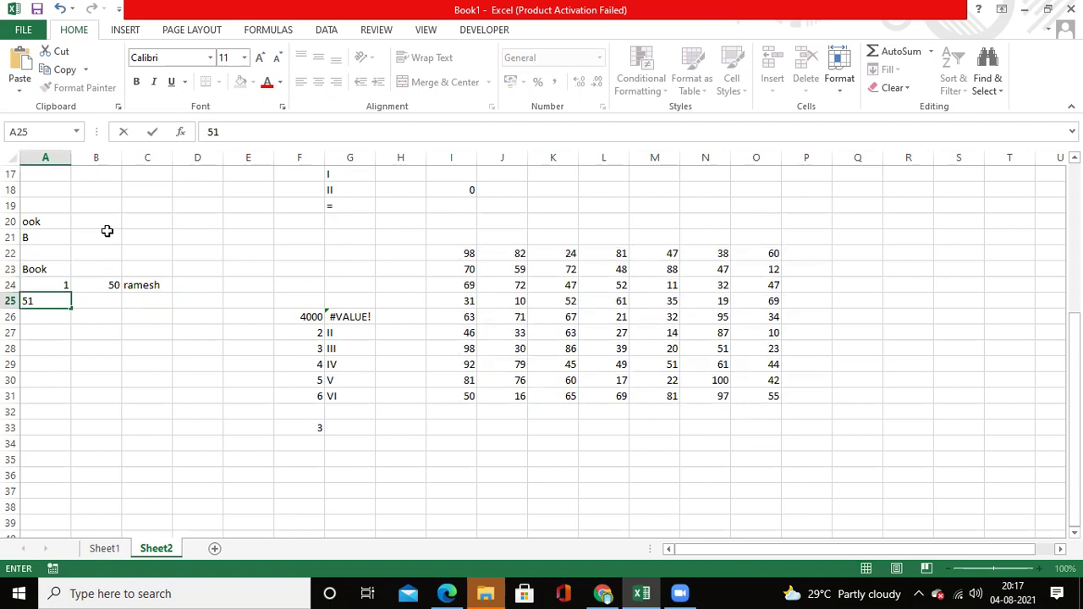
key("ctrl+Return")
key("Tab")
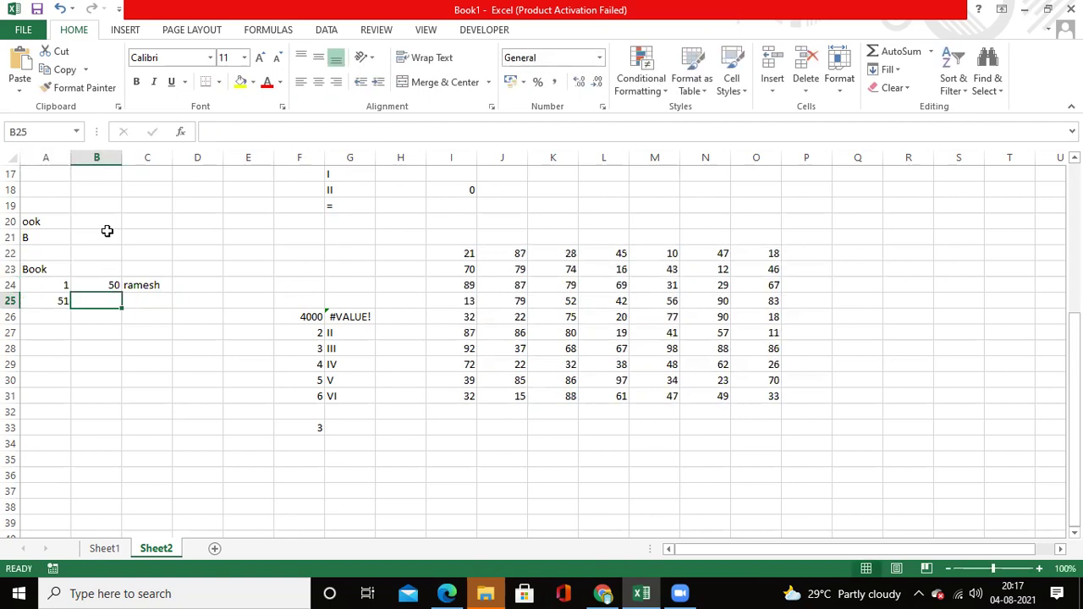
type("100")
key("ctrl+Return")
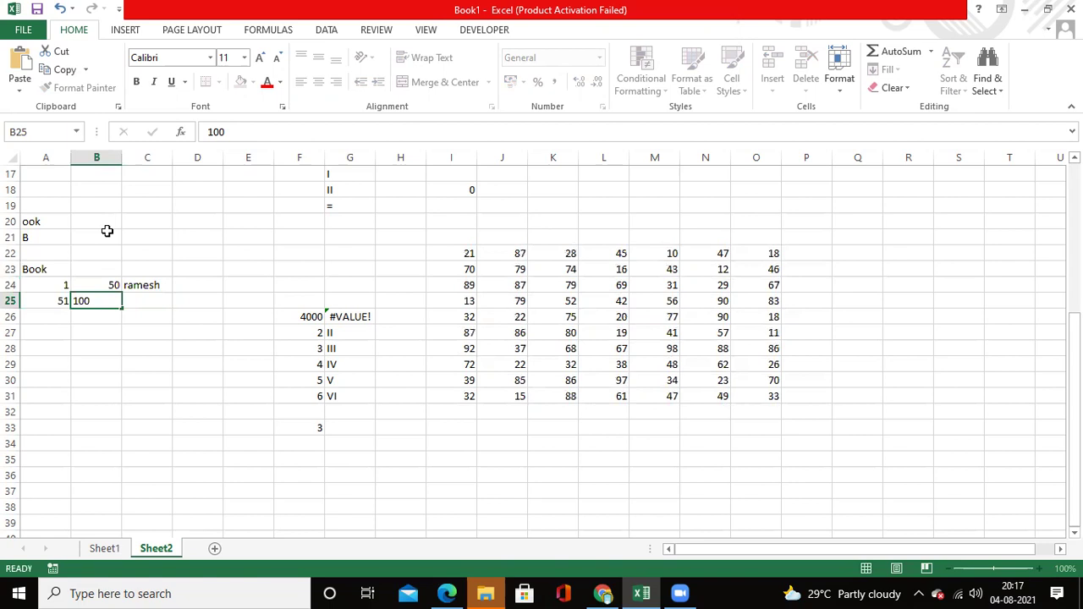
key("Tab")
type("surs")
key("BackSpace")
type("esh")
key("Return")
key("Return")
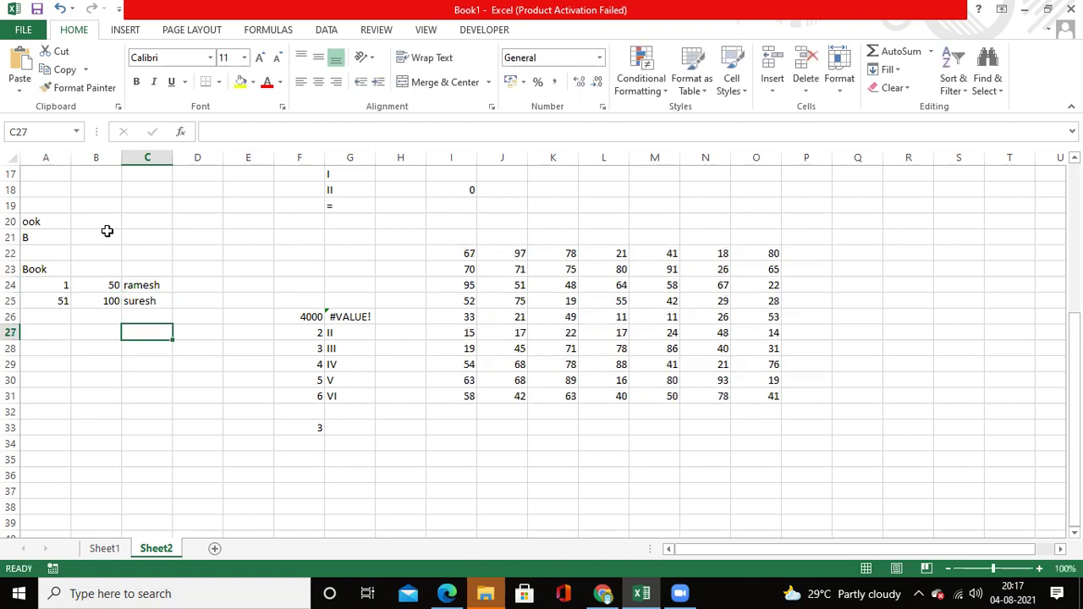
Fill row 26 with 101 in A26, 150 in B26 and hh in C26.
key("Up")
key("Left")
key("Left")
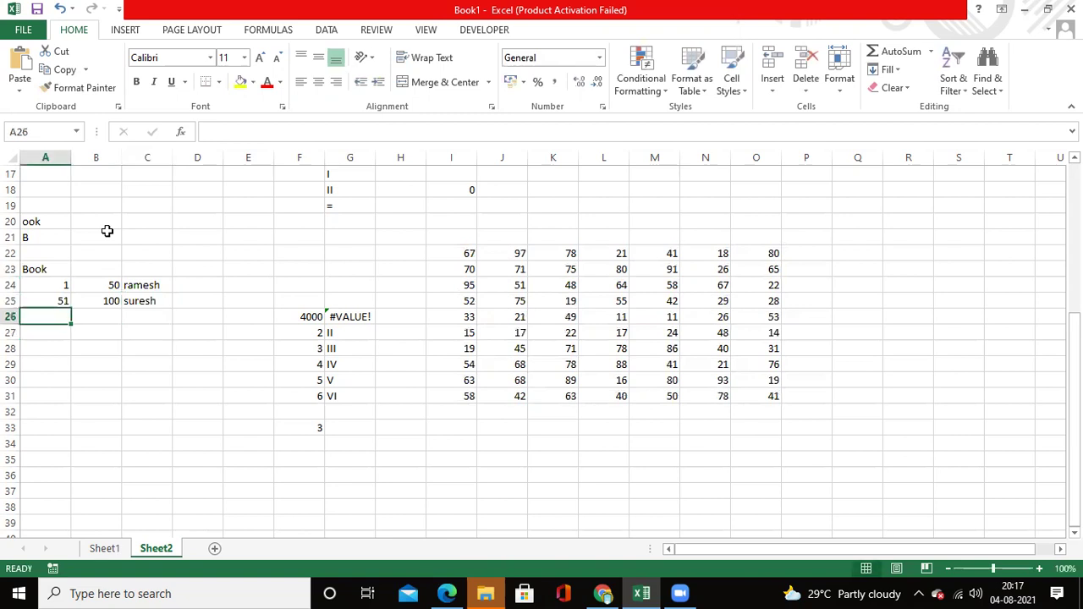
type("01")
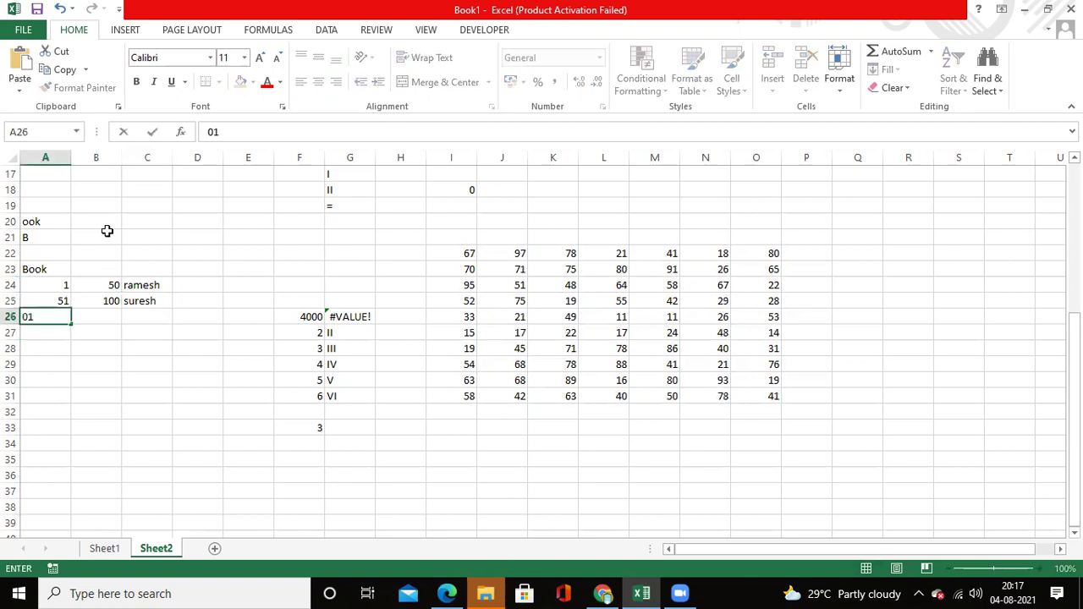
key("BackSpace")
key("BackSpace")
type("101")
key("Tab")
type("150")
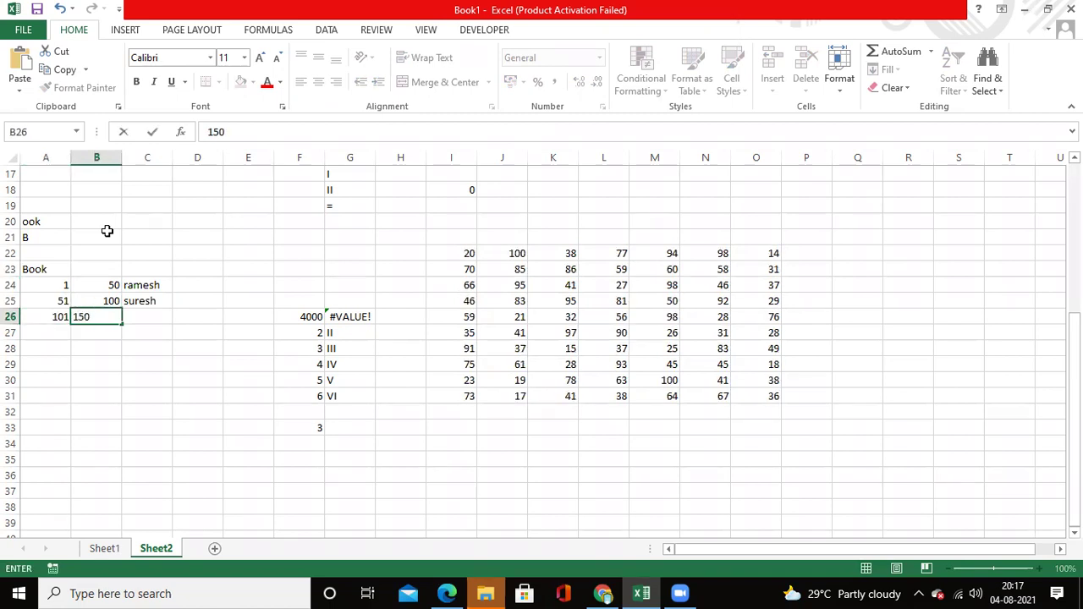
key("Return")
key("Tab")
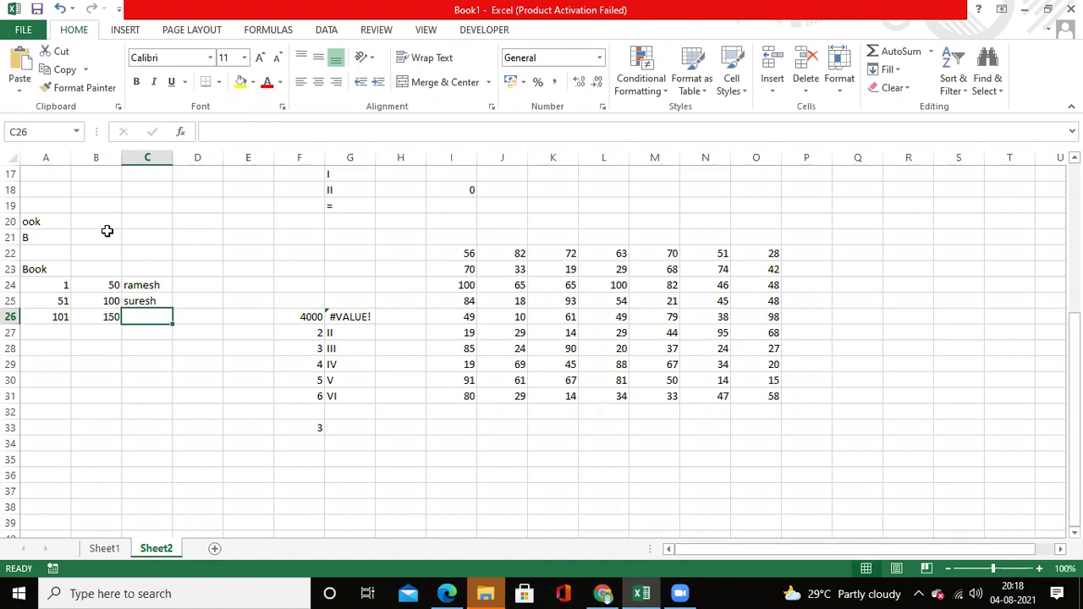
type("hh")
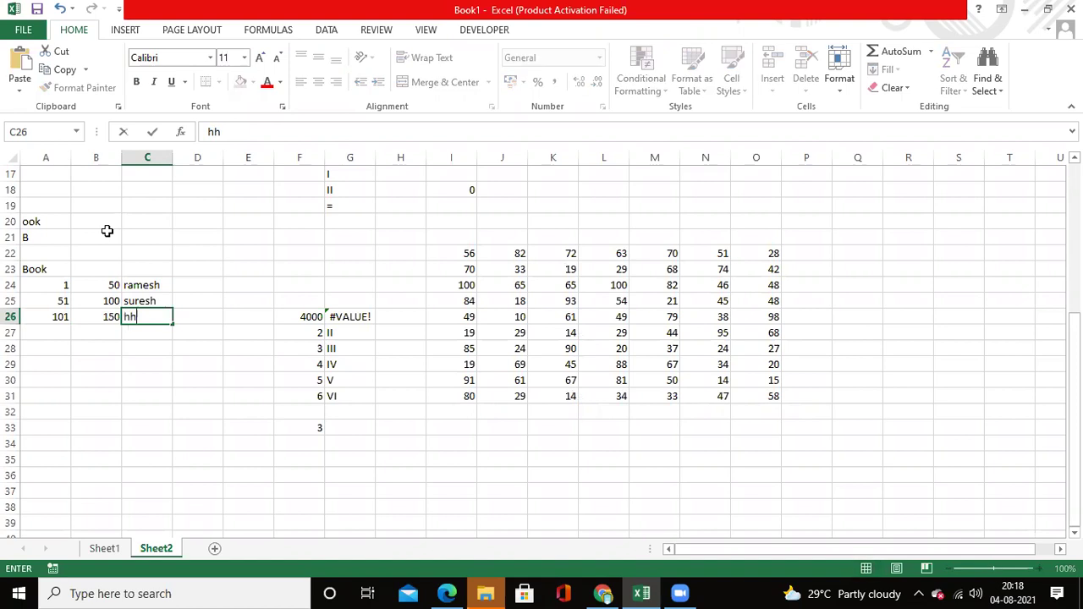
key("Return")
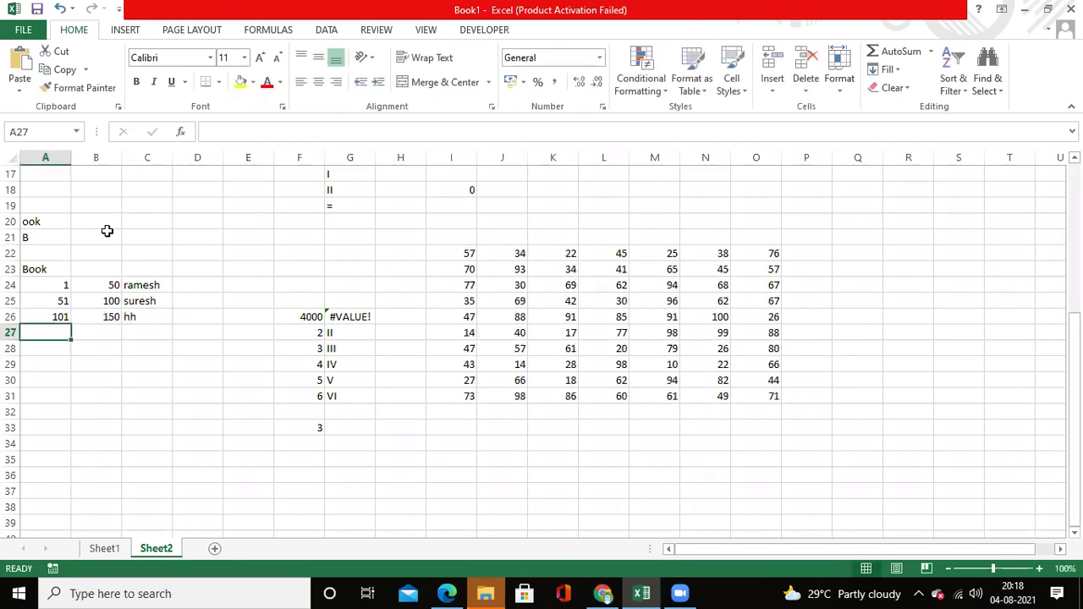
Enter the number 79 in cell A28 below the Book range table.
key("Return")
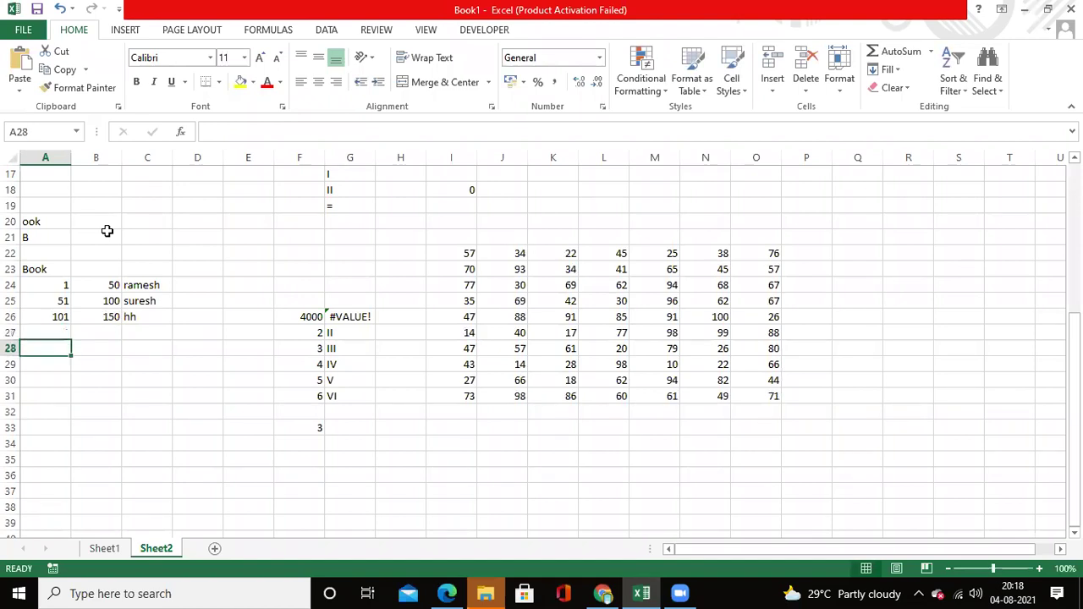
type("79")
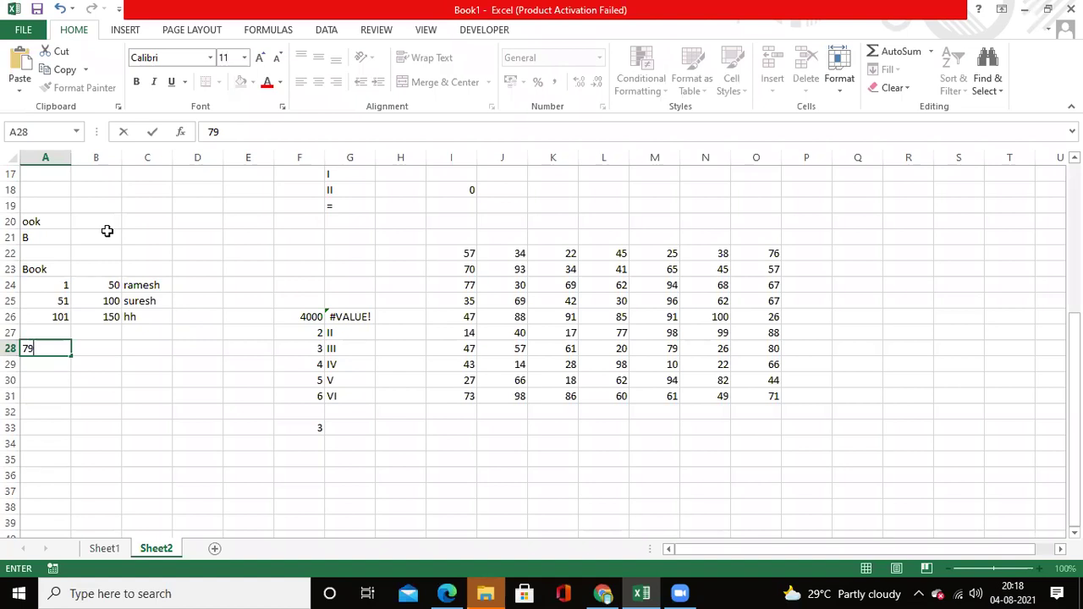
key("Tab")
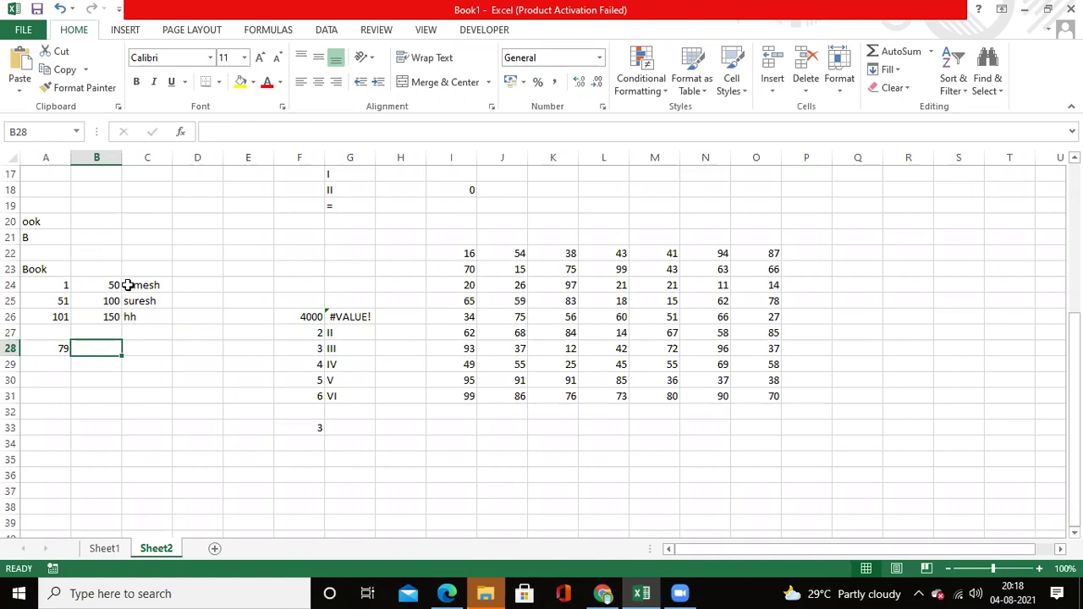
left_click(60, 348)
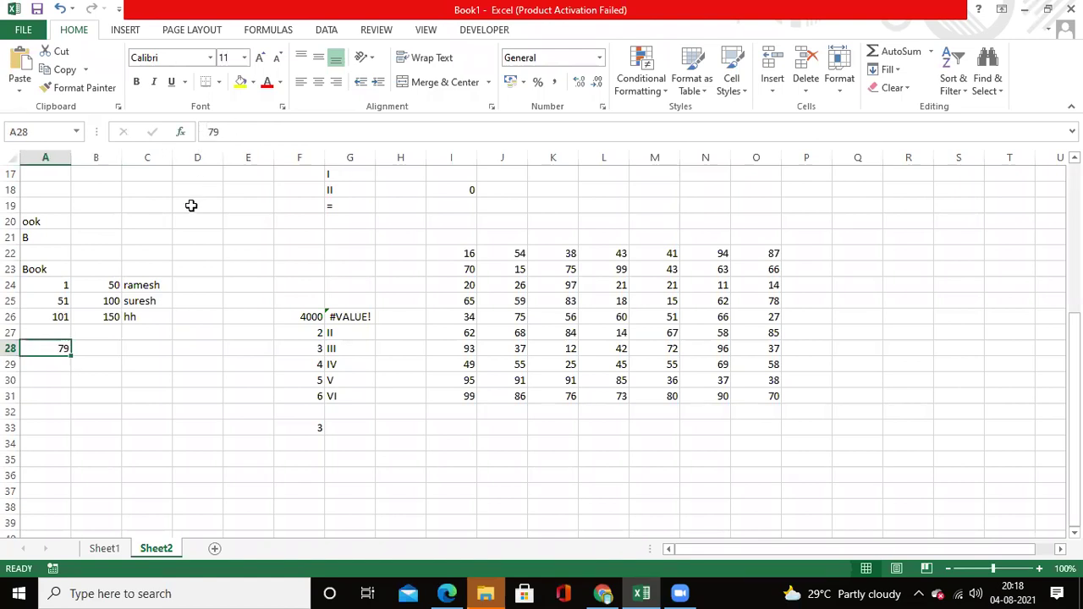
Enter the decimal value 1.58 in cell A30.
left_click(63, 370)
left_click(41, 390)
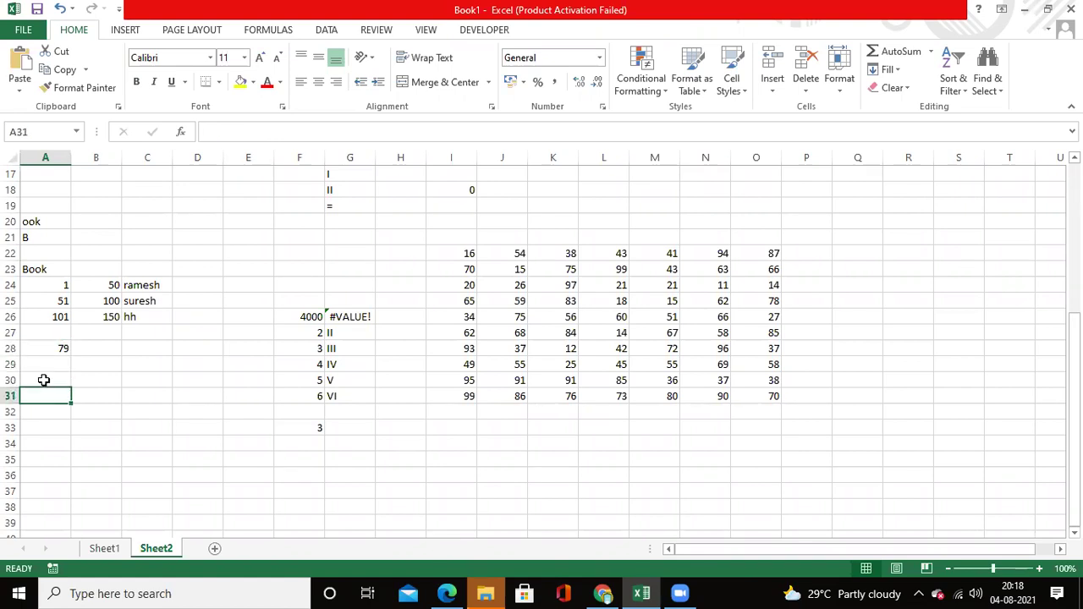
left_click(46, 378)
type("1.58")
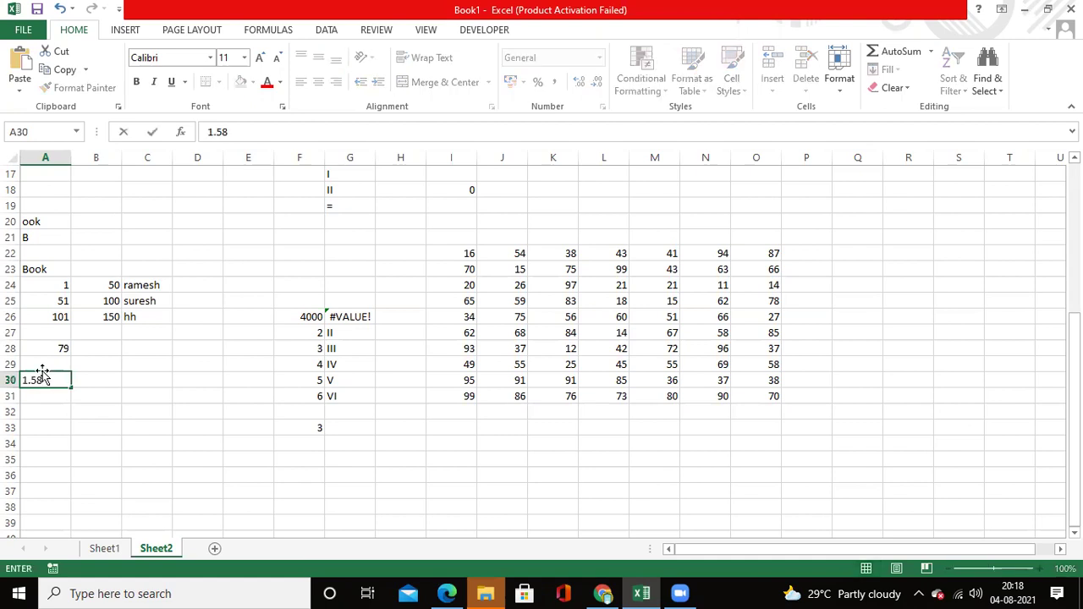
left_click(88, 385)
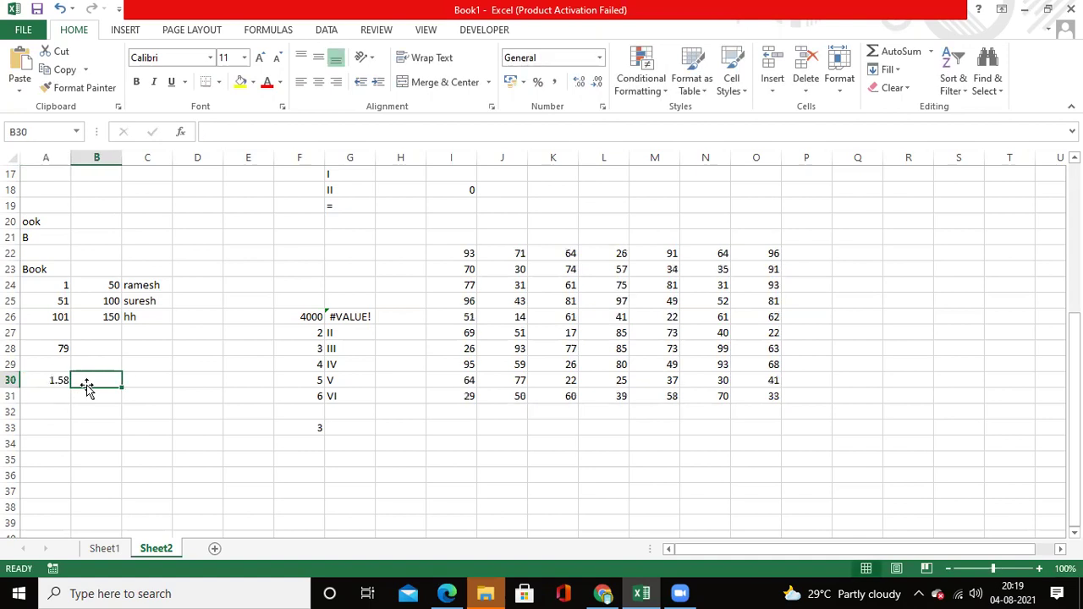